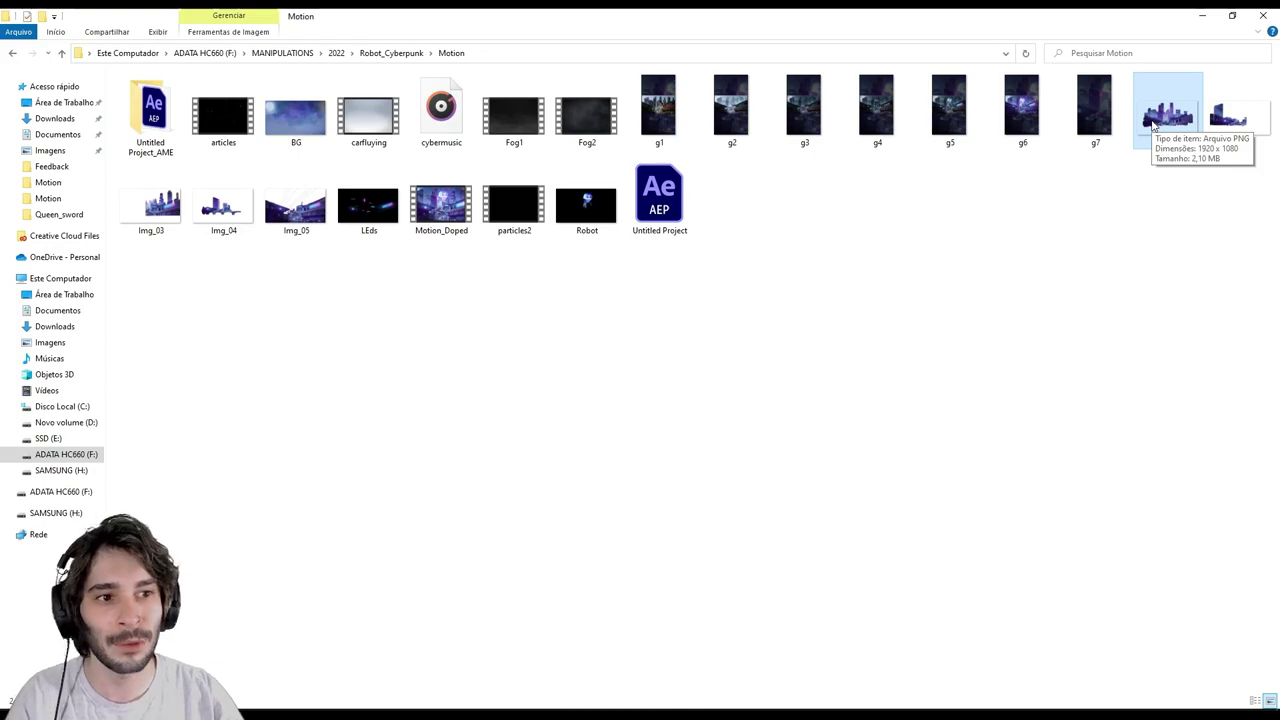
# Preview Img_01.png from the Motion folder in the Photos viewer.
pyautogui.doubleClick(1153, 122)
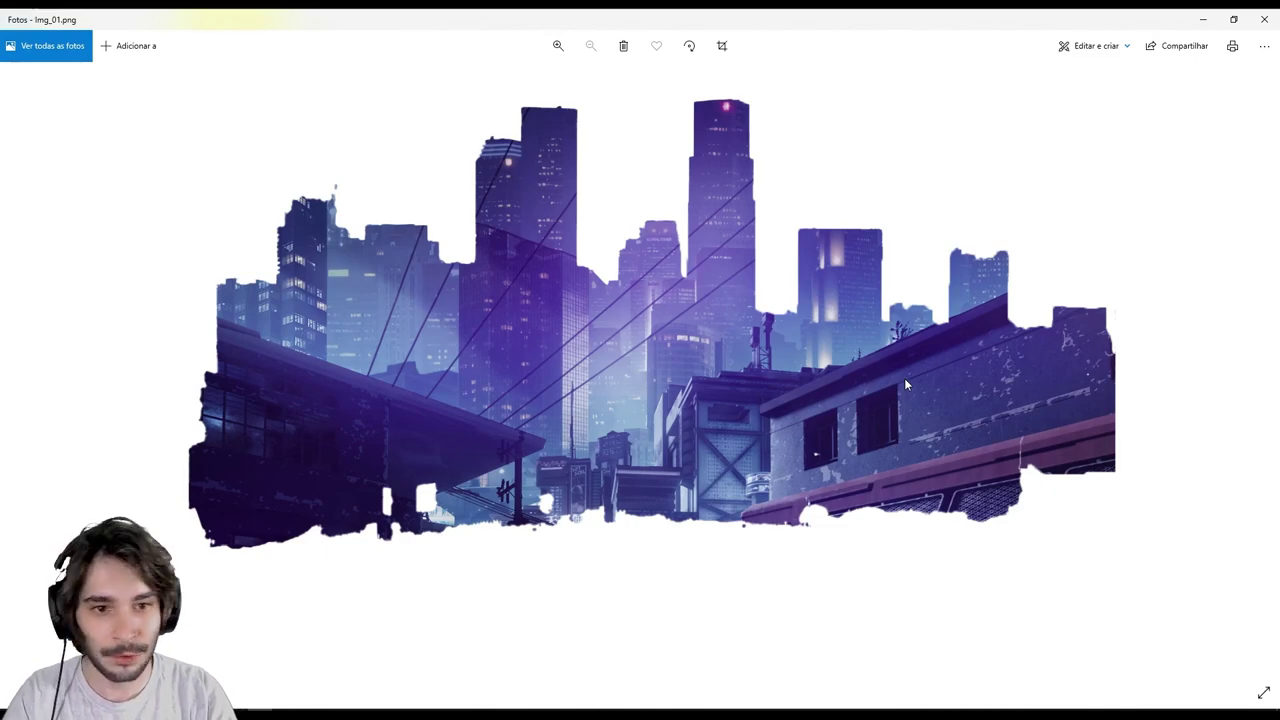
pyautogui.press('Right')
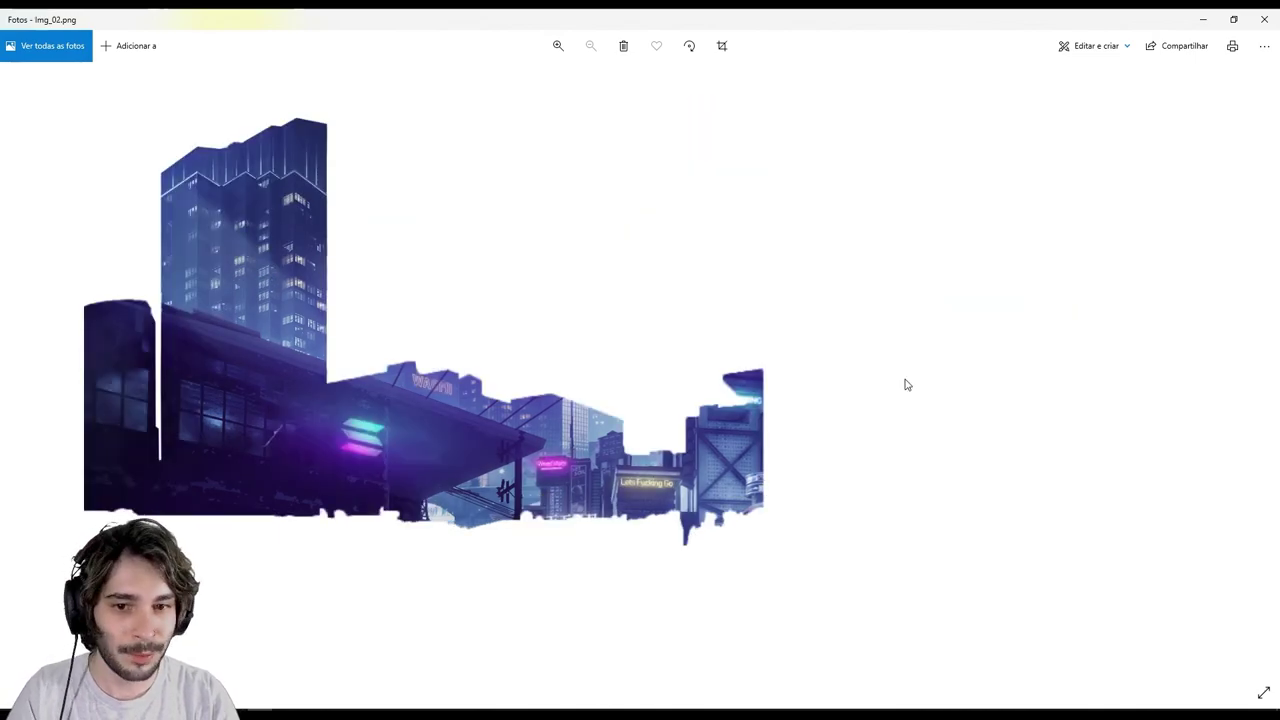
pyautogui.press('Right')
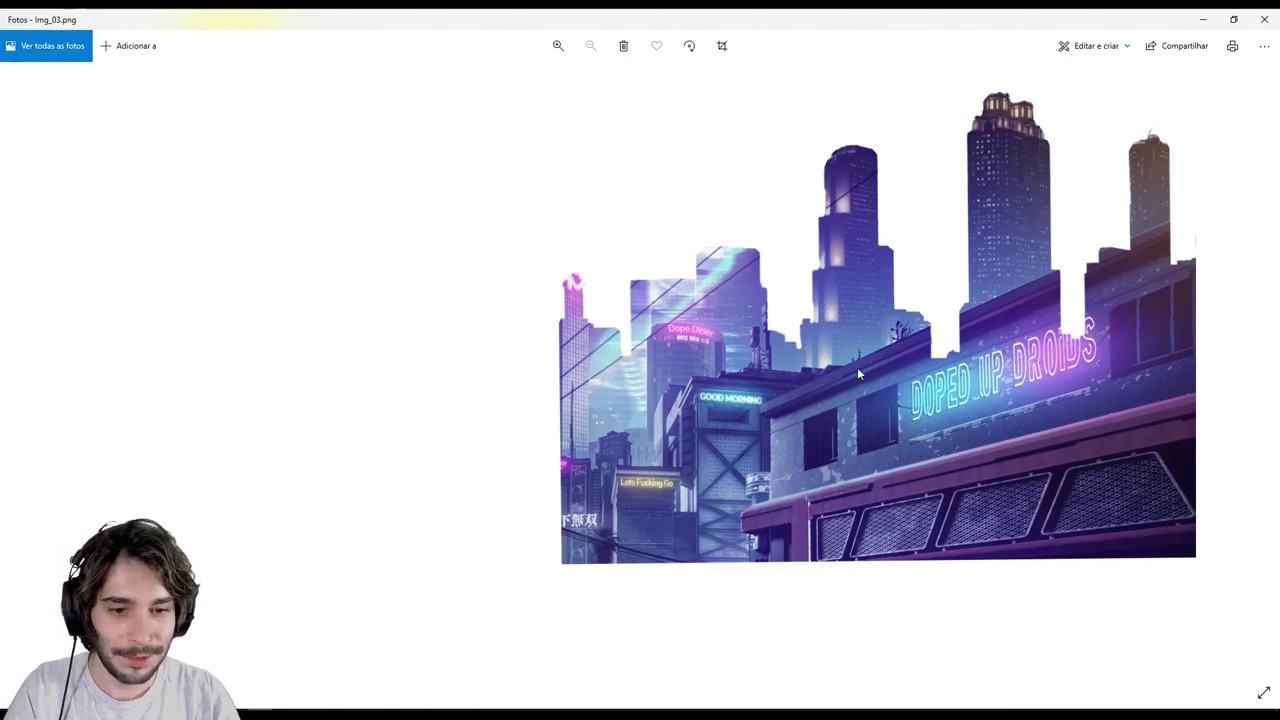
pyautogui.press('Right')
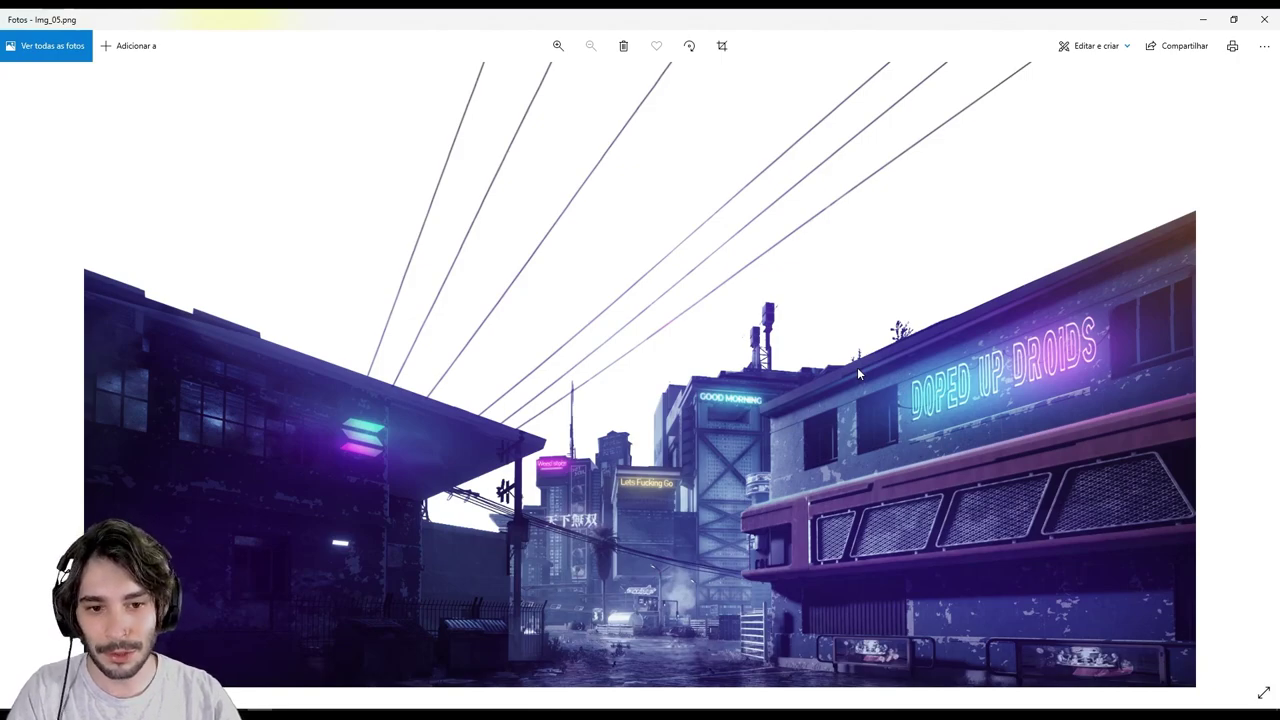
pyautogui.press('Right')
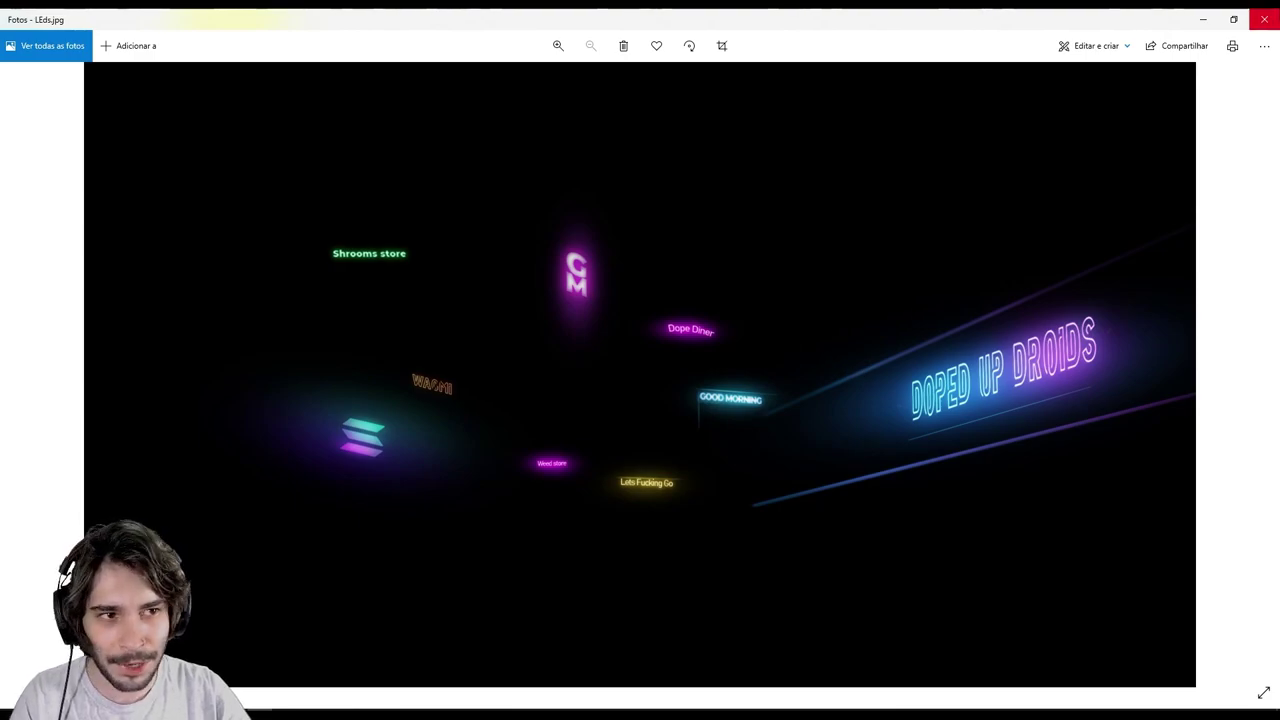
pyautogui.click(1264, 19)
pyautogui.doubleClick(590, 215)
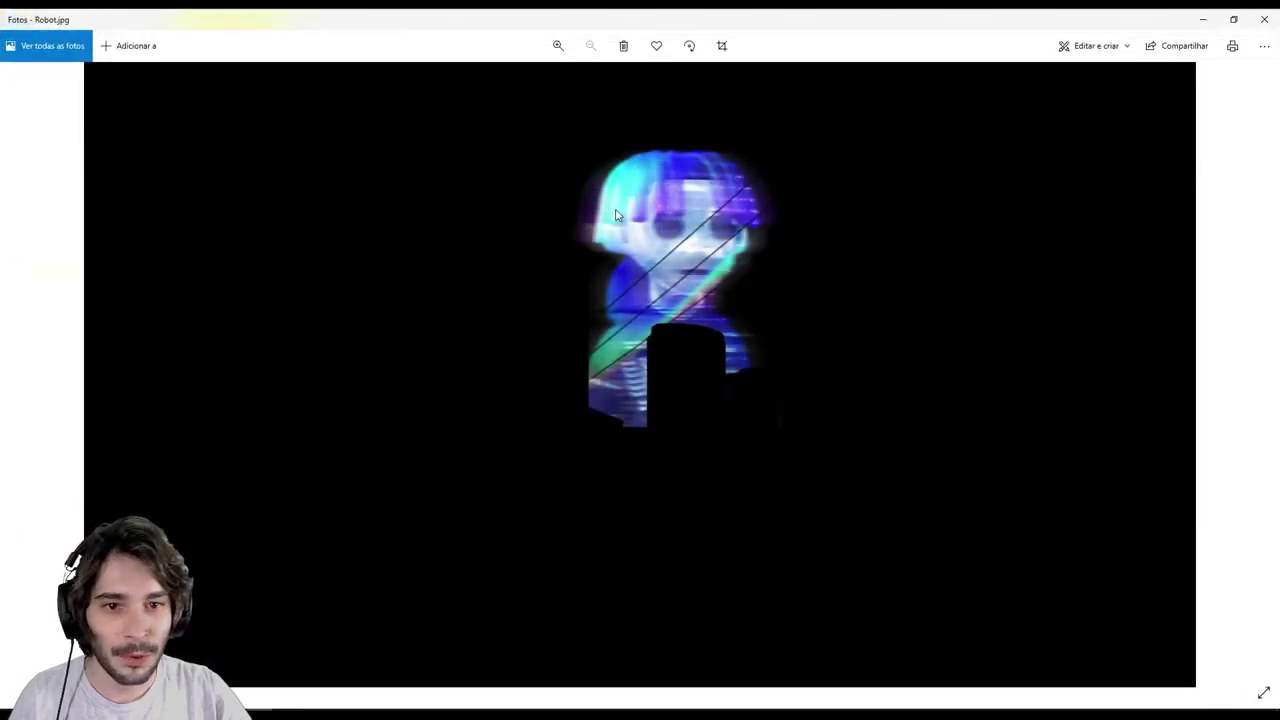
pyautogui.click(1264, 19)
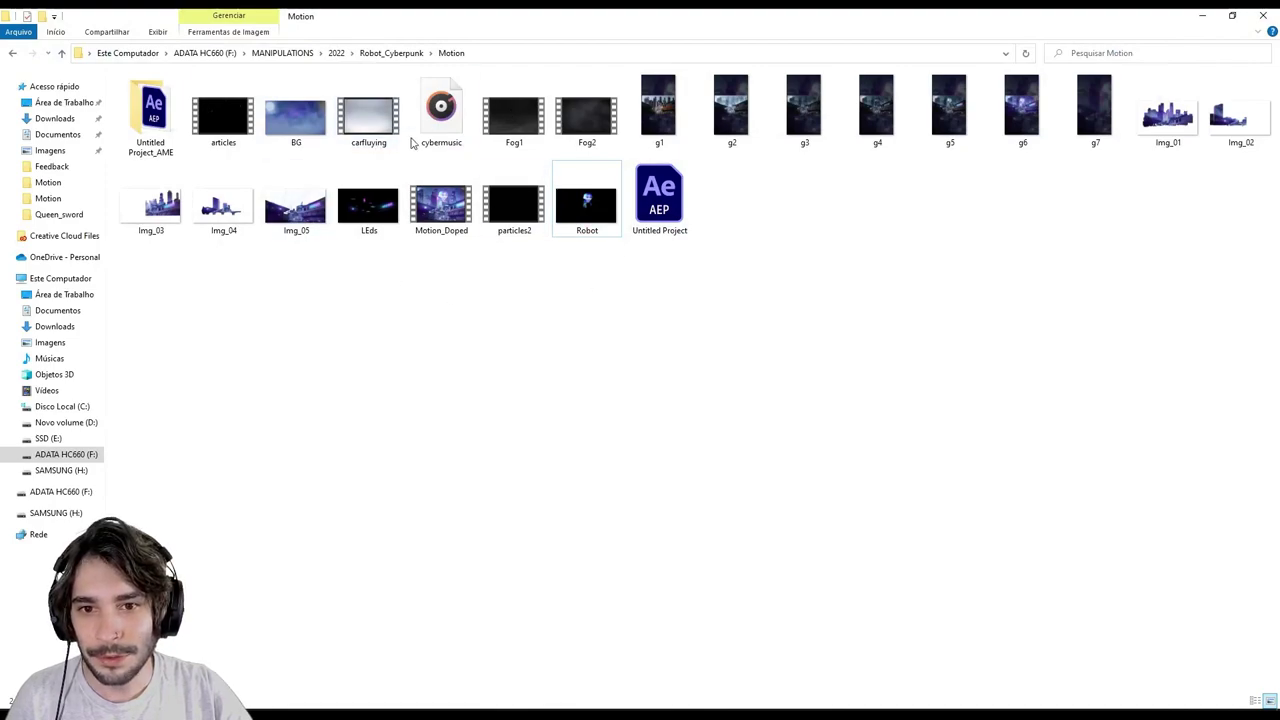
# Look over the particles2, Fog1, articles and cybermusic files in the Motion folder.
pyautogui.click(514, 205)
pyautogui.click(510, 138)
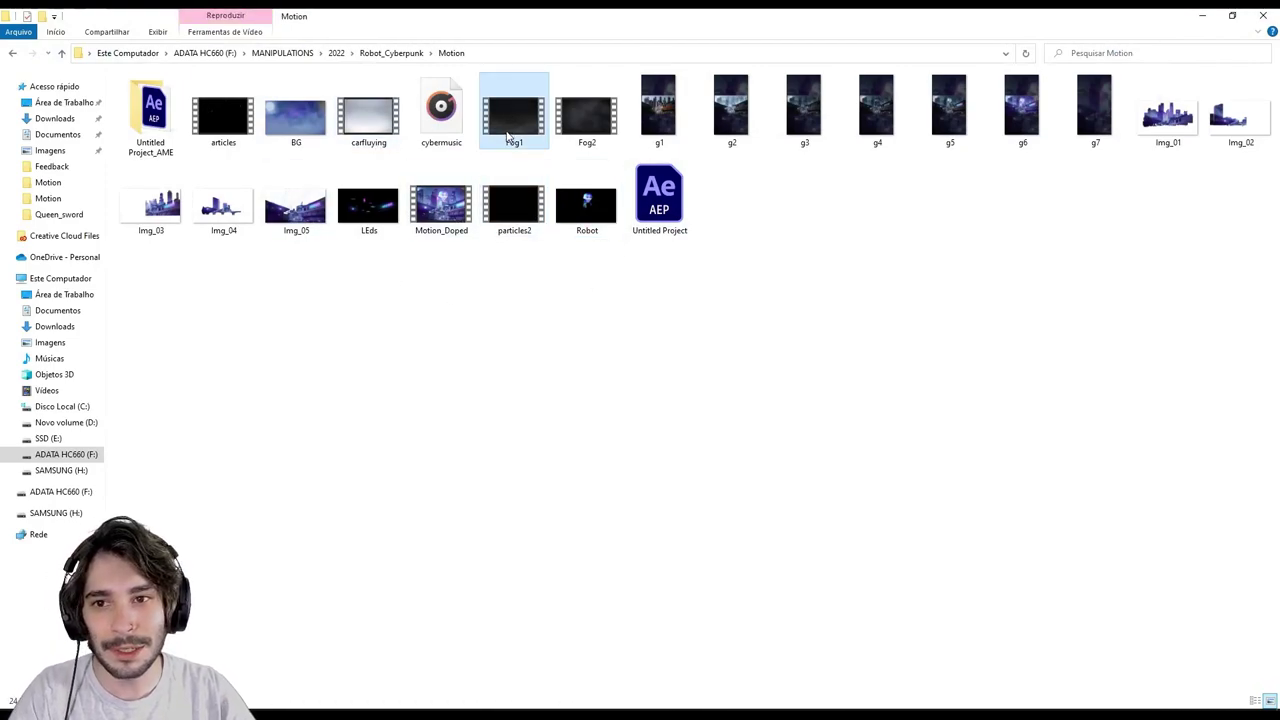
pyautogui.click(228, 124)
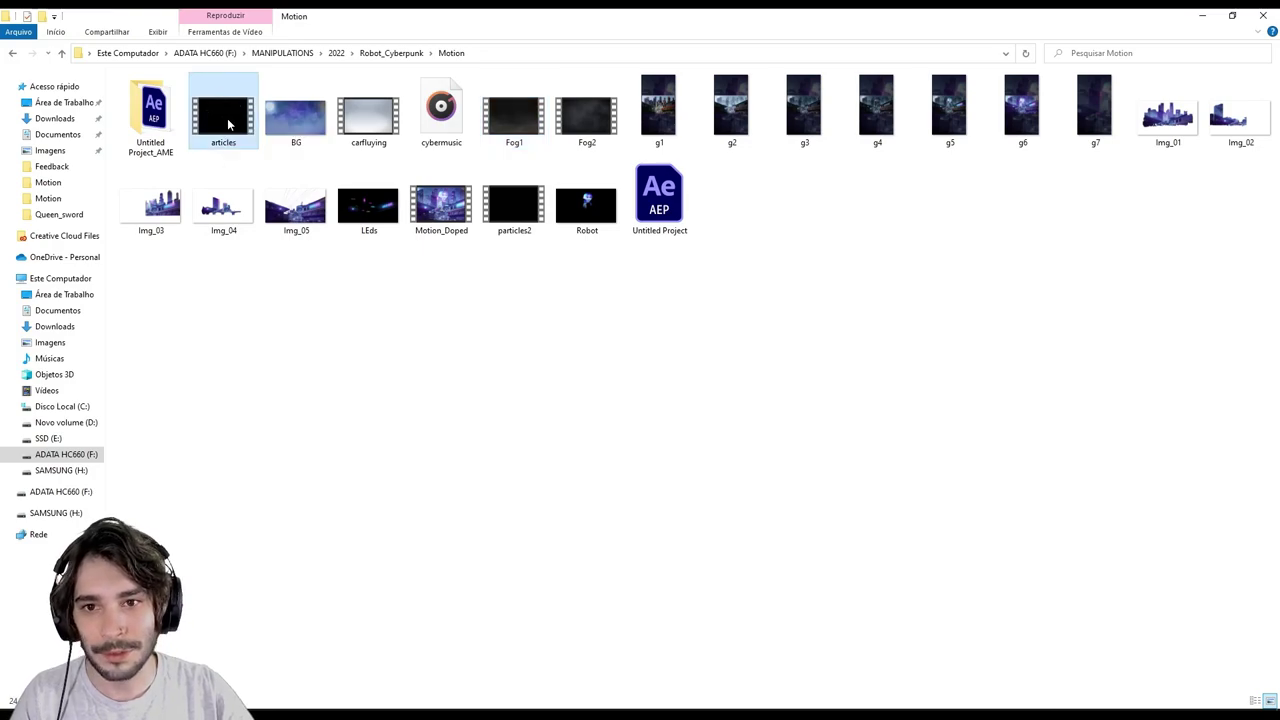
pyautogui.click(425, 125)
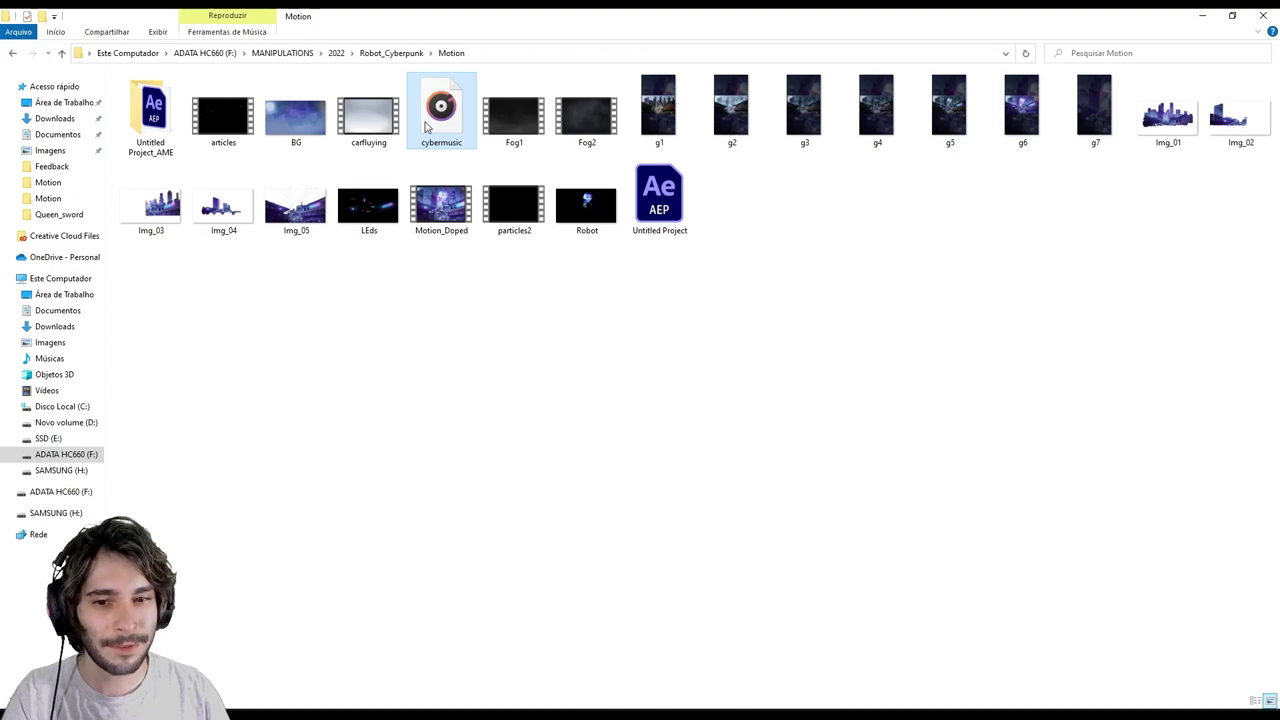
# Select Img_01 through LEds plus Robot and drag them into the After Effects Project panel.
pyautogui.press('i')
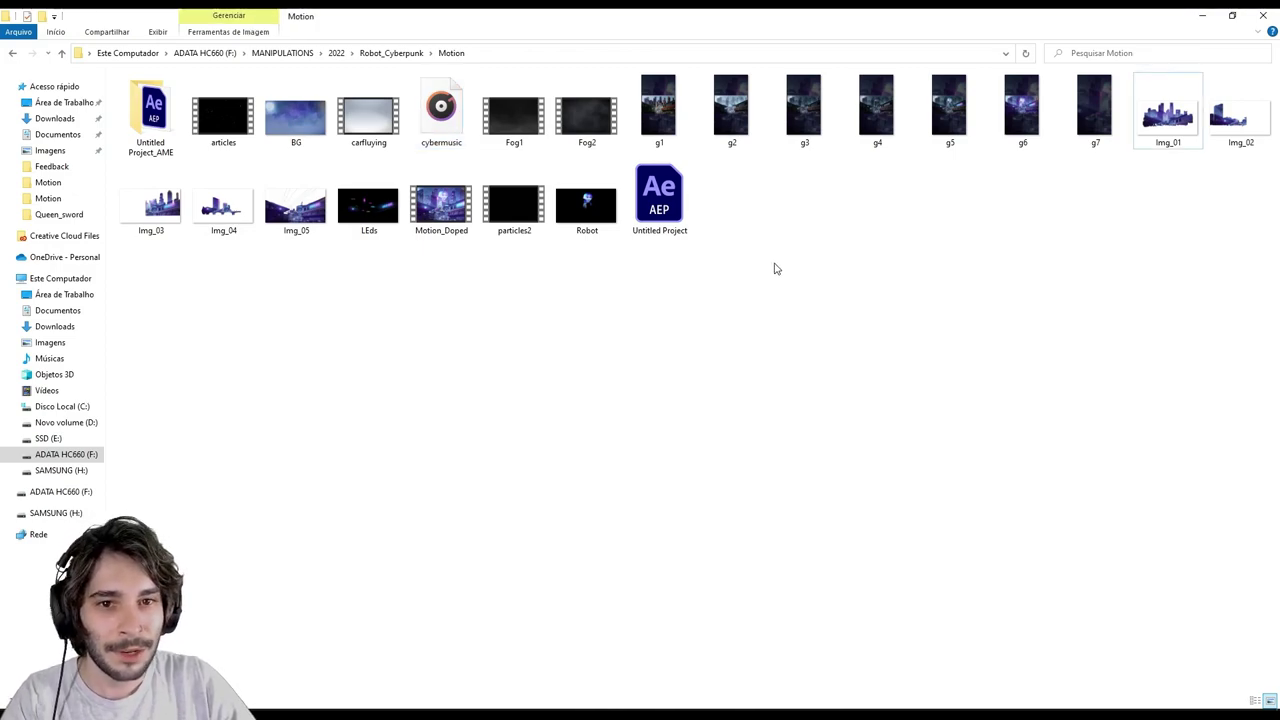
pyautogui.keyDown('shift'); pyautogui.click(368, 208); pyautogui.keyUp('shift')
pyautogui.keyDown('ctrl'); pyautogui.click(586, 205); pyautogui.keyUp('ctrl')
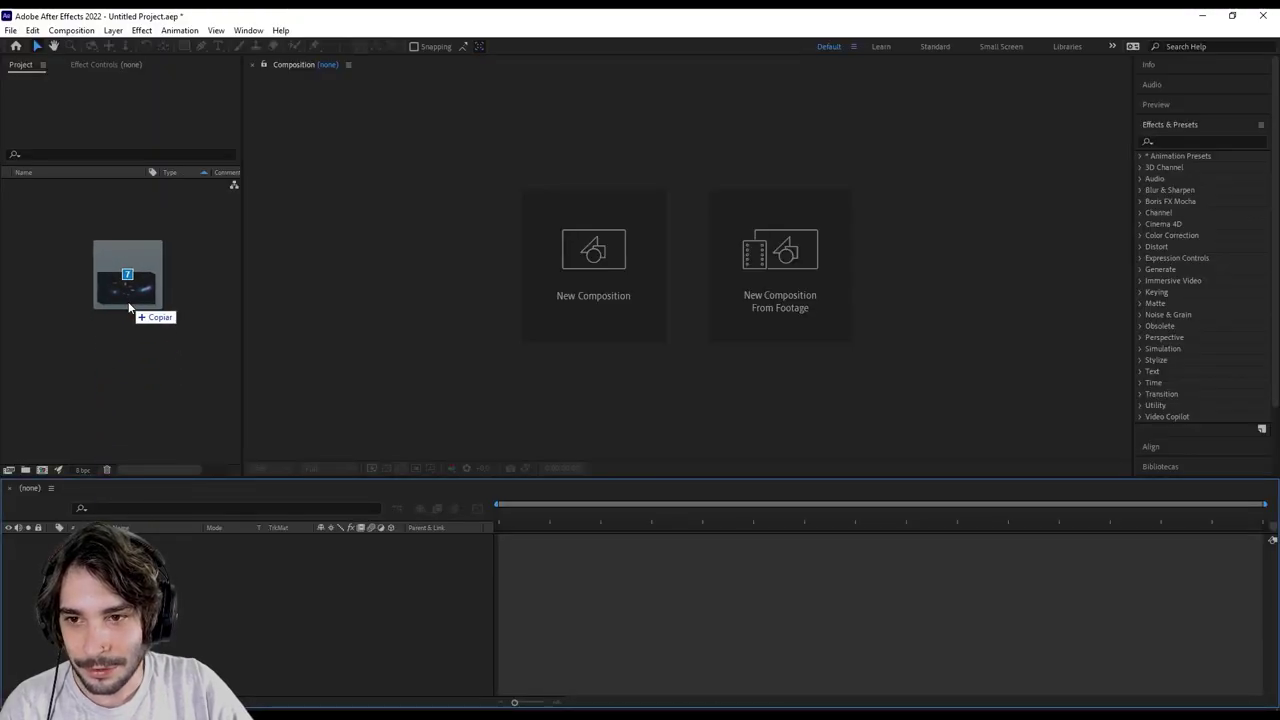
pyautogui.moveTo(586, 205); pyautogui.dragTo(128, 301)
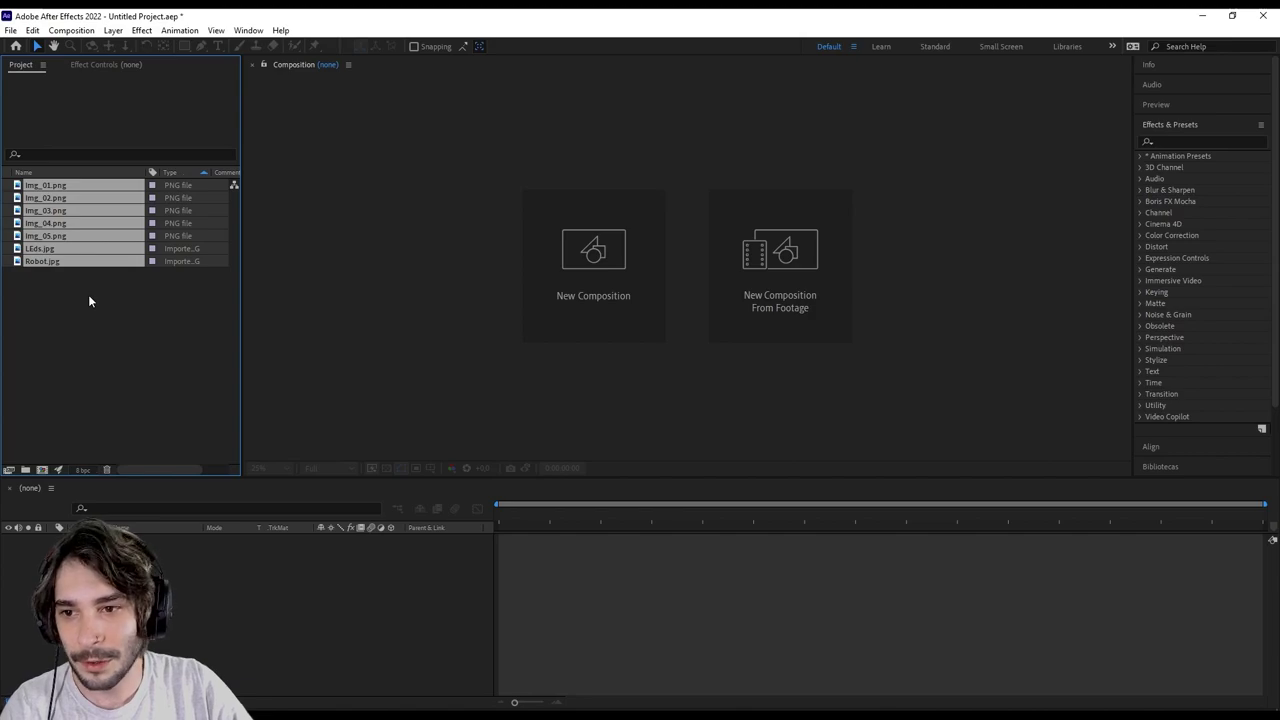
# Create Comp 1 at 1920×1080 with locked aspect ratio and 59.94 fps.
pyautogui.rightClick(89, 300)
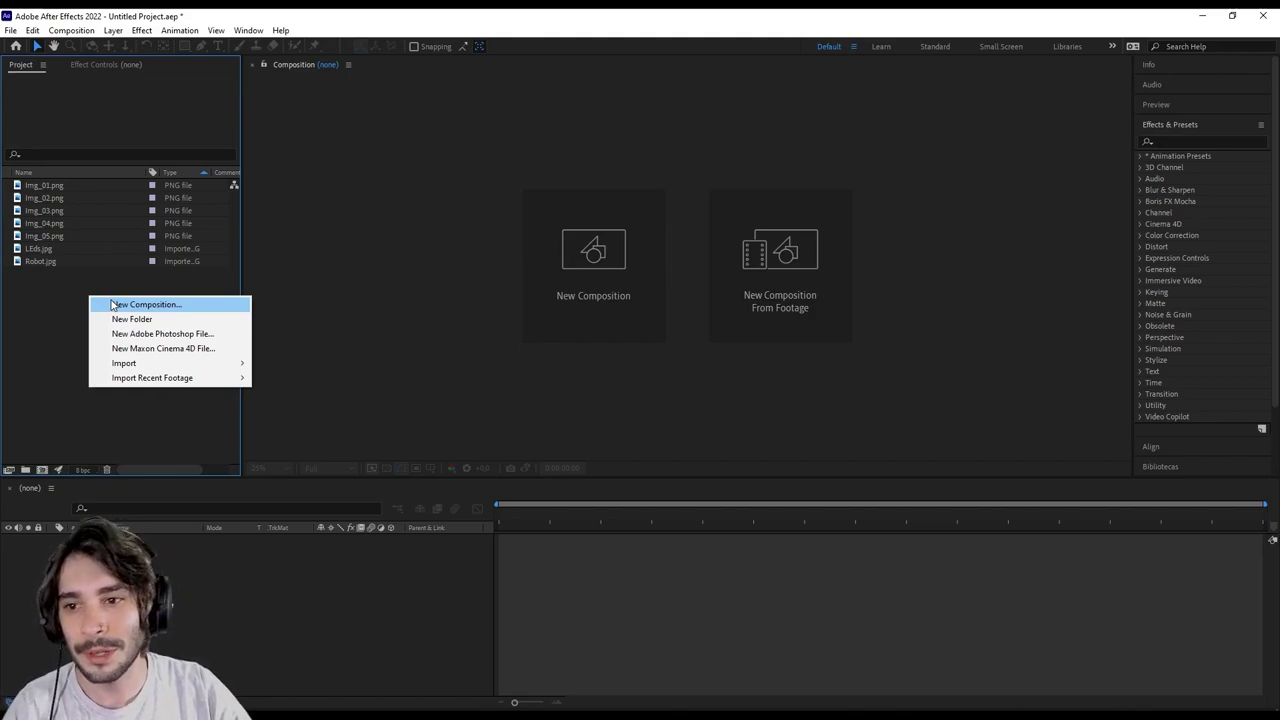
pyautogui.click(112, 304)
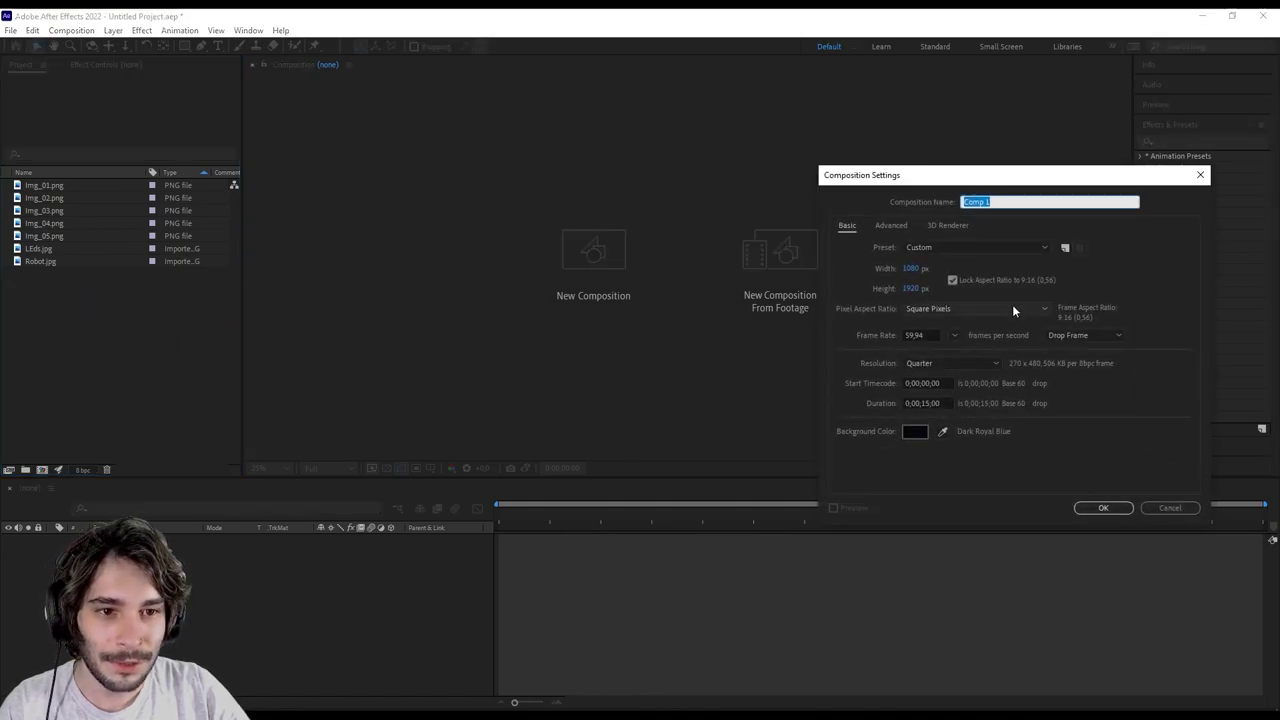
pyautogui.click(907, 268)
pyautogui.write('1920')
pyautogui.press('Tab')
pyautogui.write('1080')
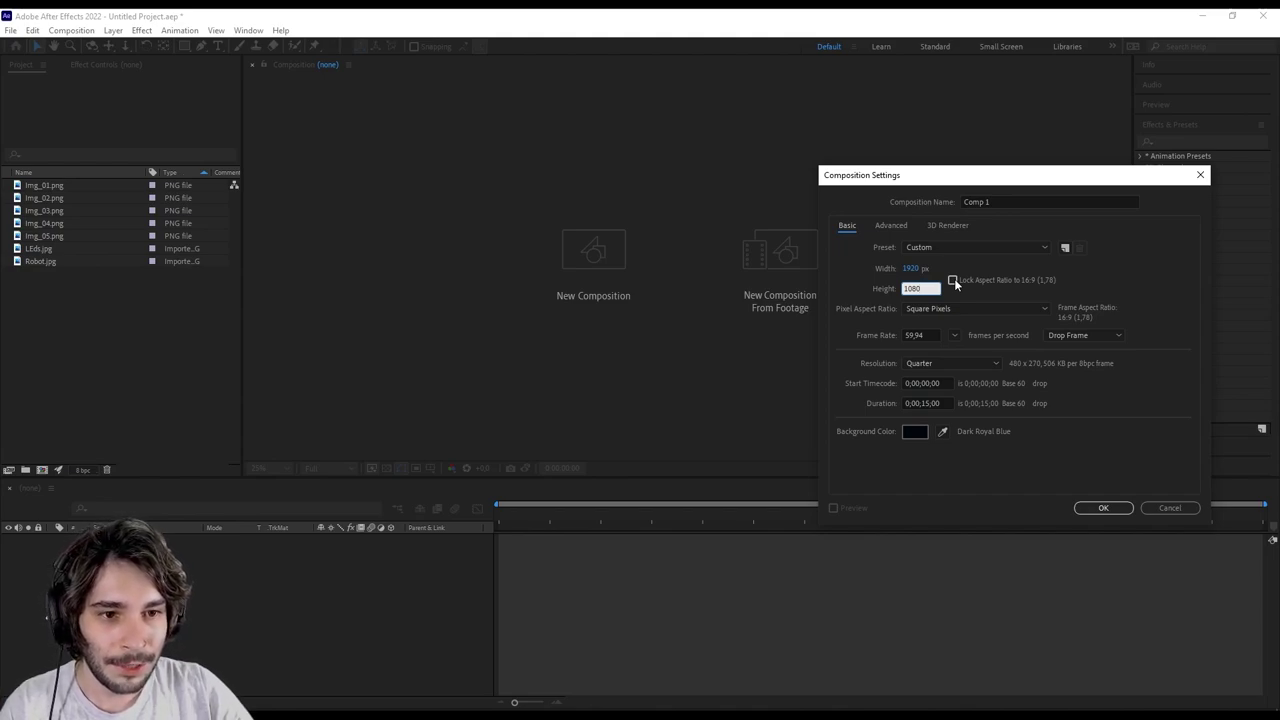
pyautogui.click(953, 281)
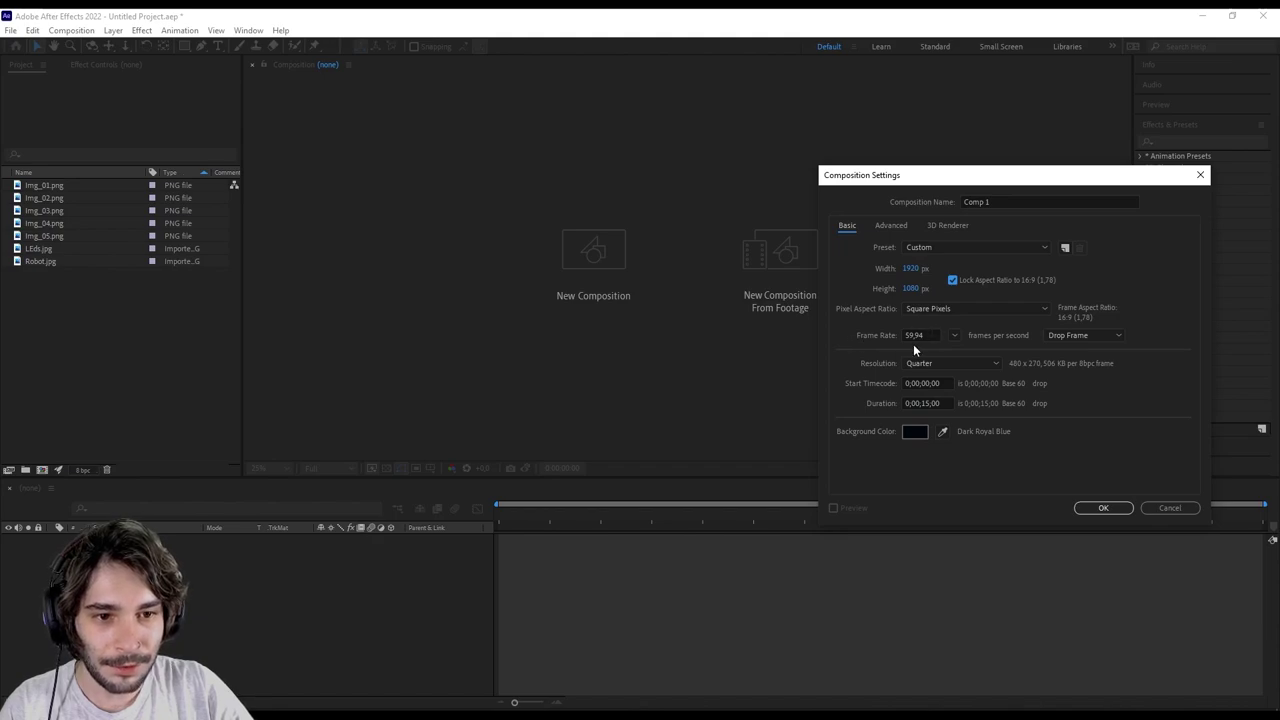
pyautogui.click(954, 336)
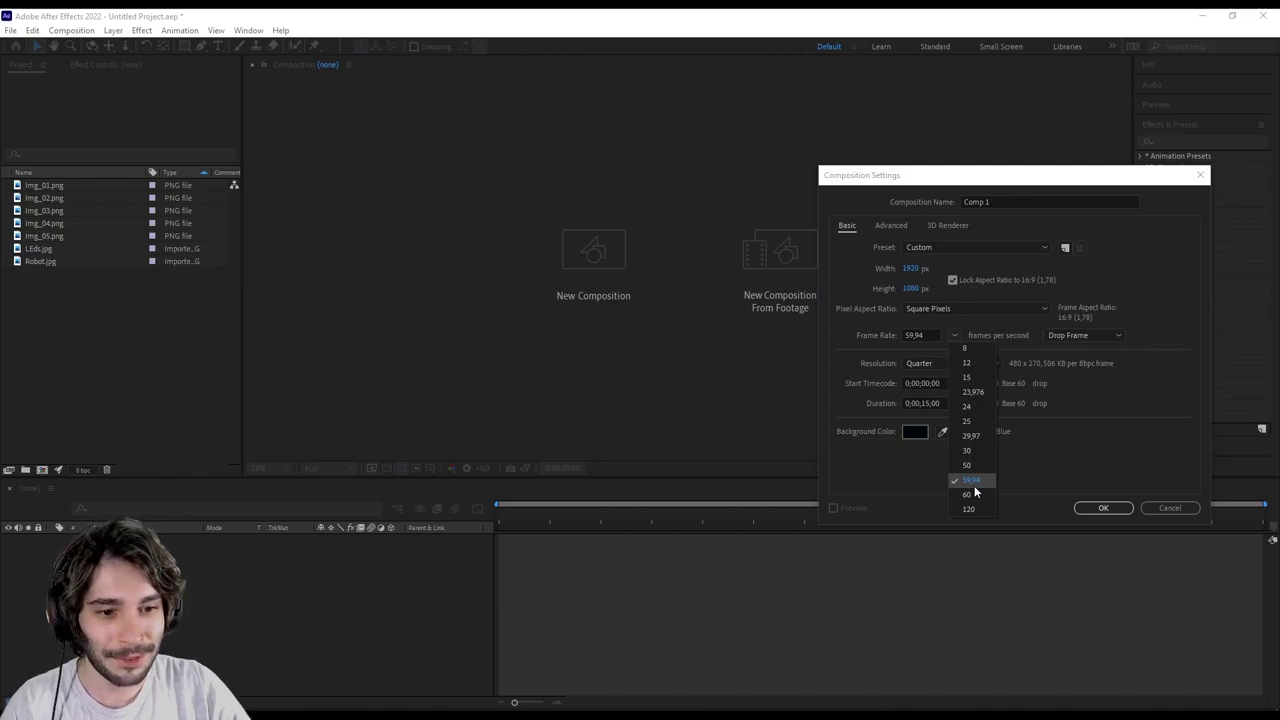
pyautogui.click(972, 482)
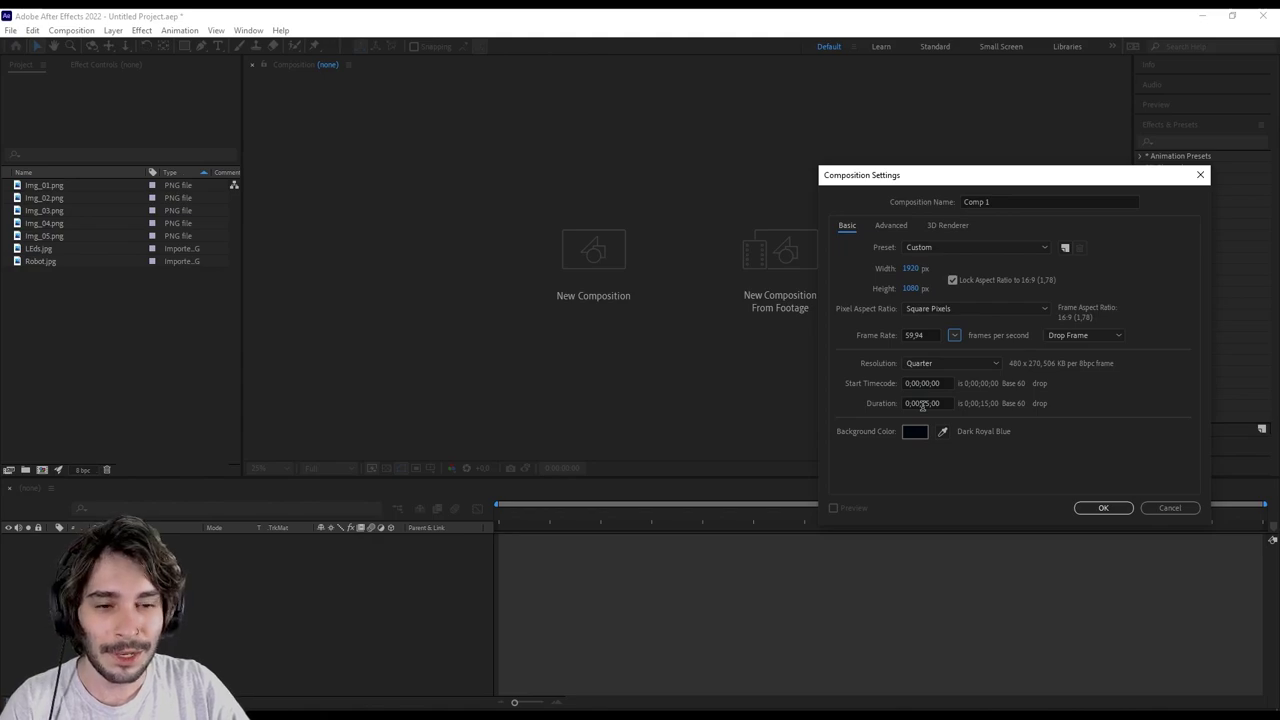
pyautogui.click(1098, 508)
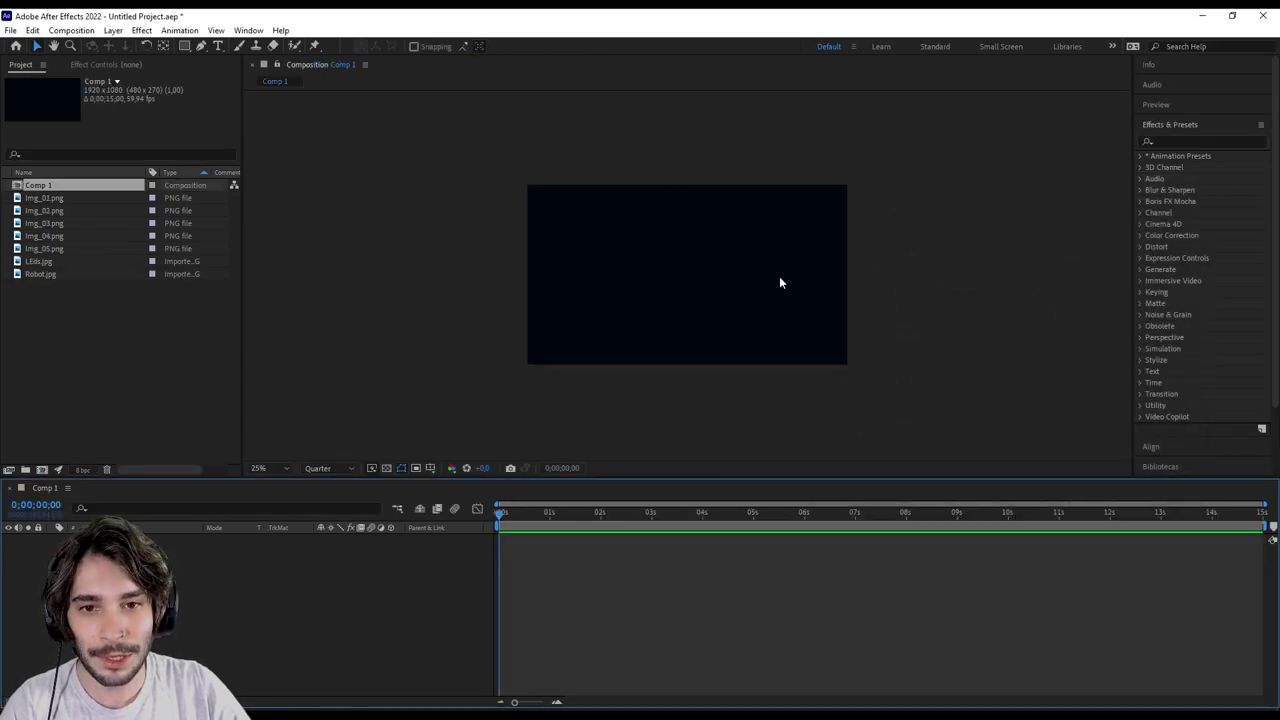
# Add all seven imported images to Comp 1 as layers and view at 50%.
pyautogui.click(66, 198)
pyautogui.keyDown('shift'); pyautogui.click(71, 275); pyautogui.keyUp('shift')
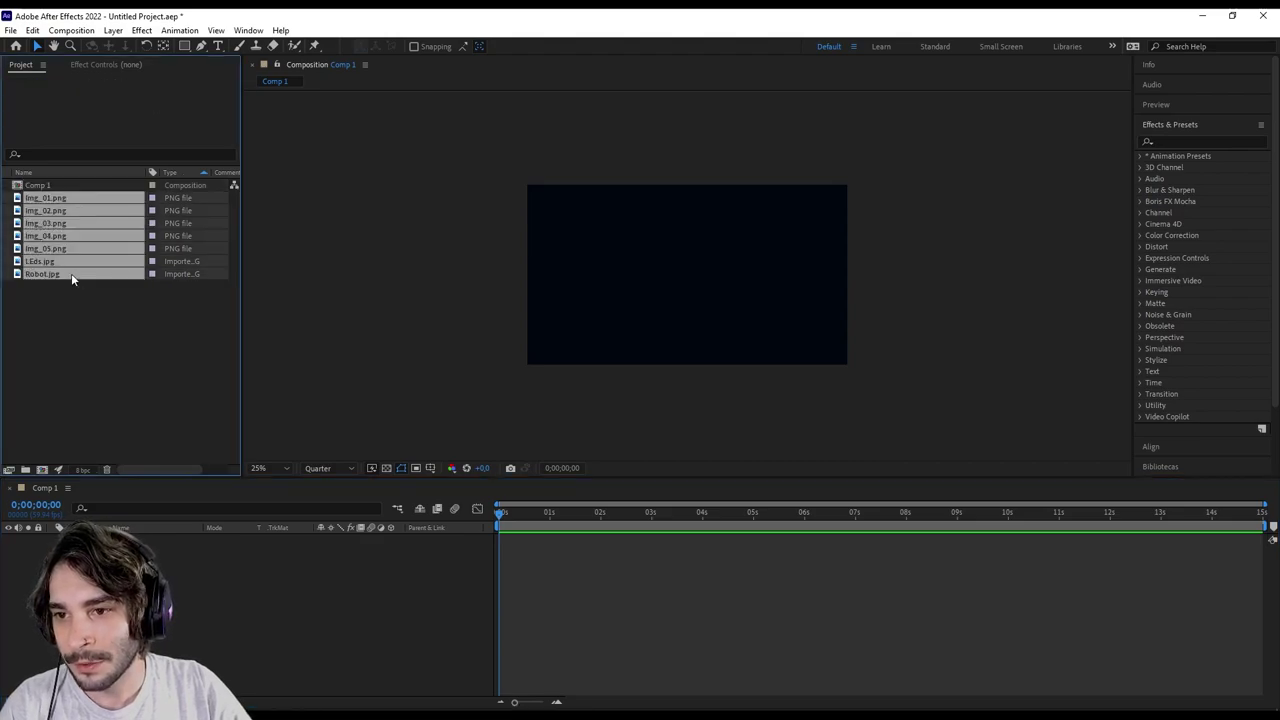
pyautogui.moveTo(71, 273); pyautogui.dragTo(213, 626)
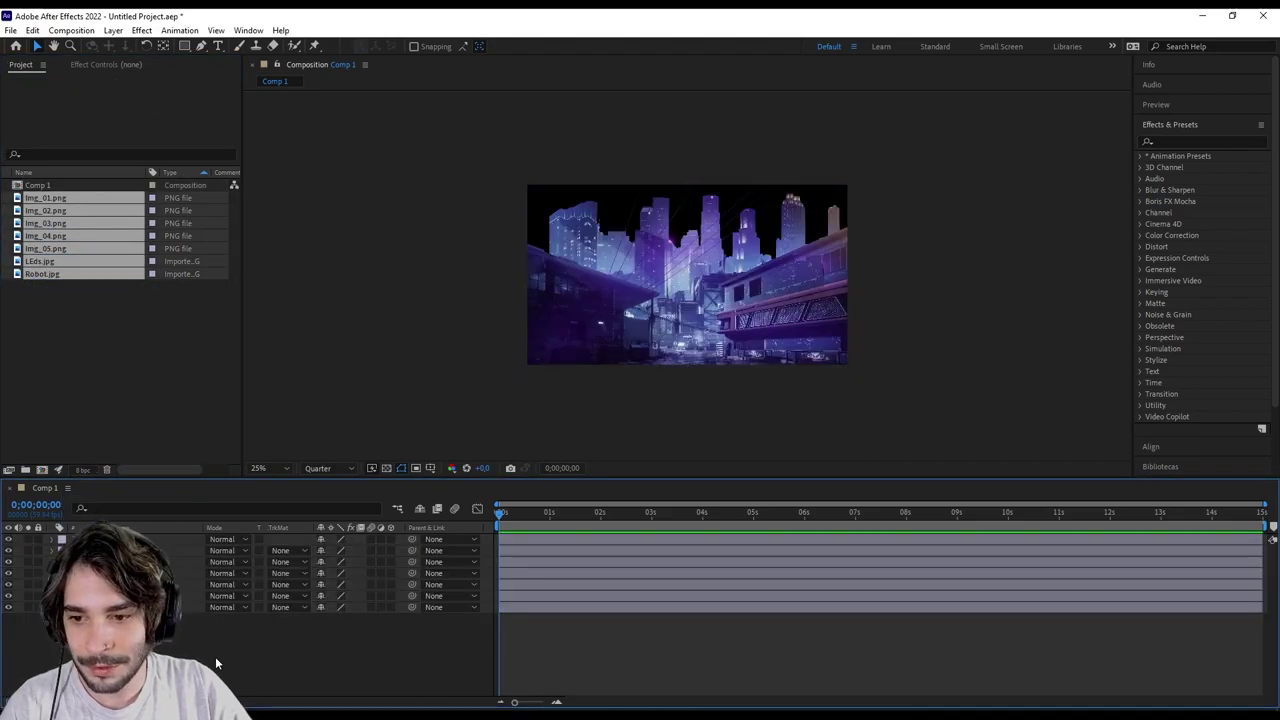
pyautogui.click(838, 293)
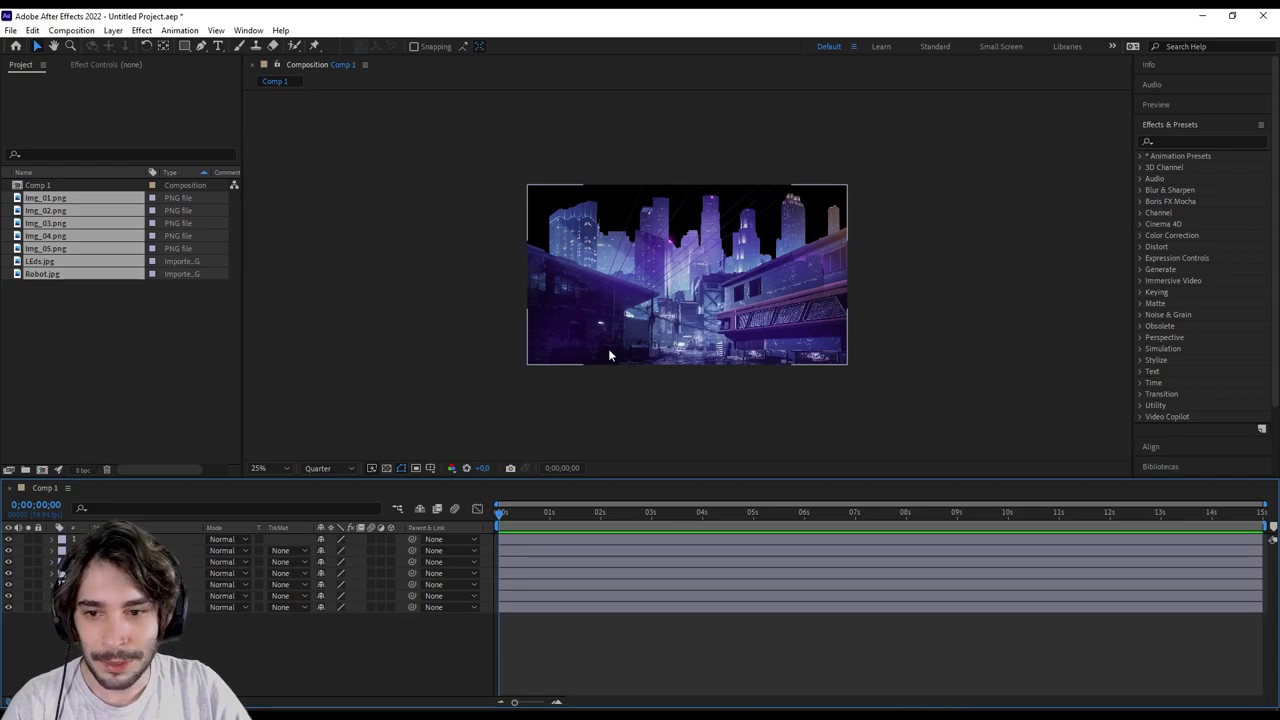
pyautogui.press('.')
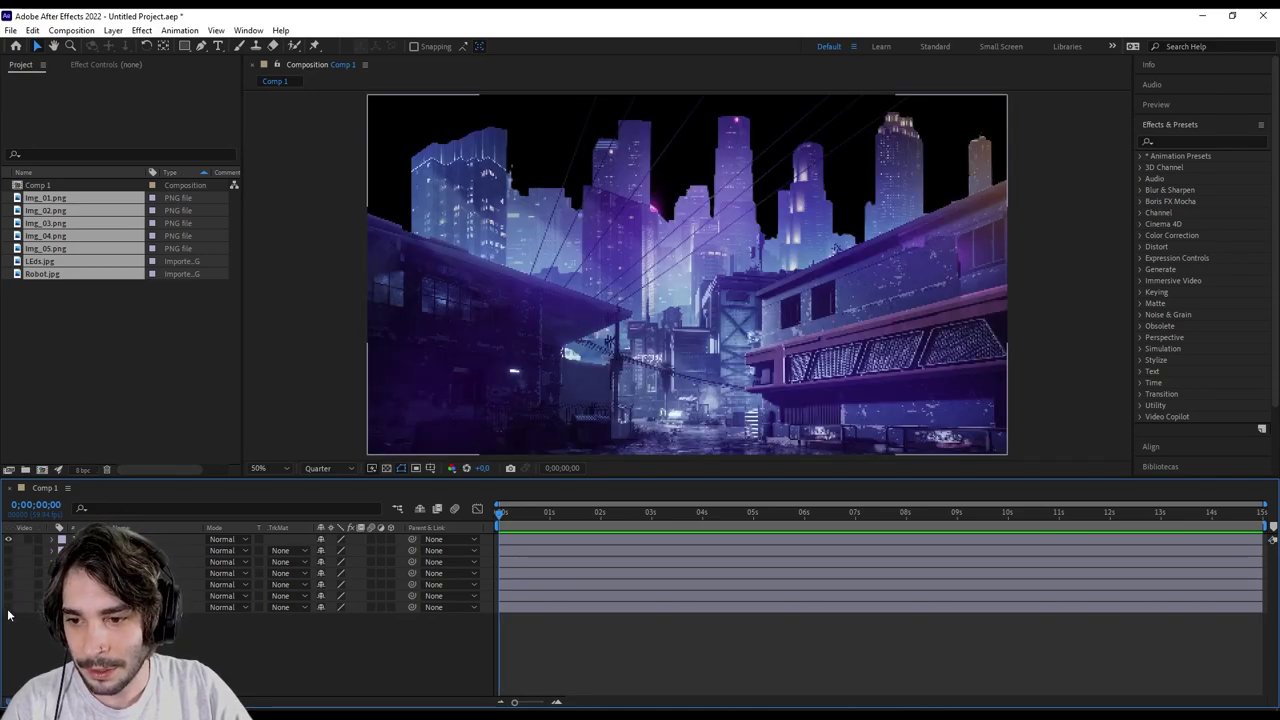
# Hide the bottom layer, move LEds to the top of the stack, and show the Modes column.
pyautogui.click(8, 607)
pyautogui.click(170, 539)
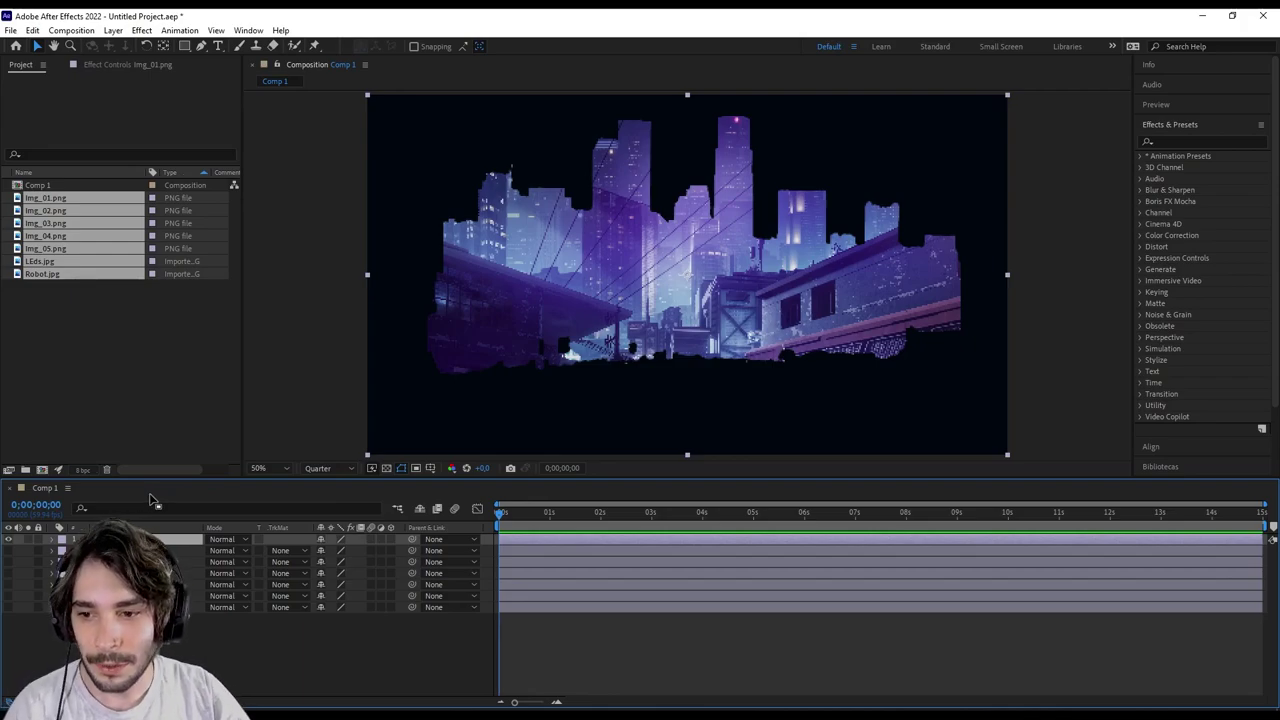
pyautogui.moveTo(170, 540); pyautogui.dragTo(186, 590)
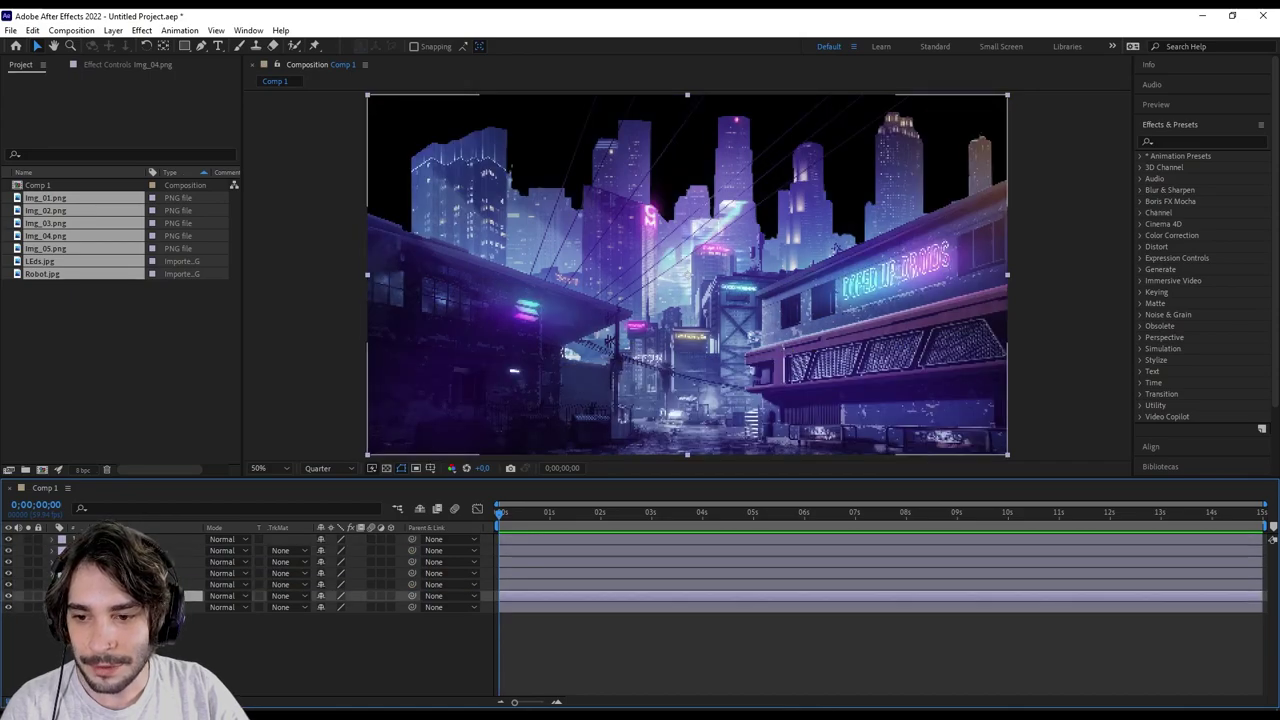
pyautogui.moveTo(186, 592); pyautogui.dragTo(186, 536)
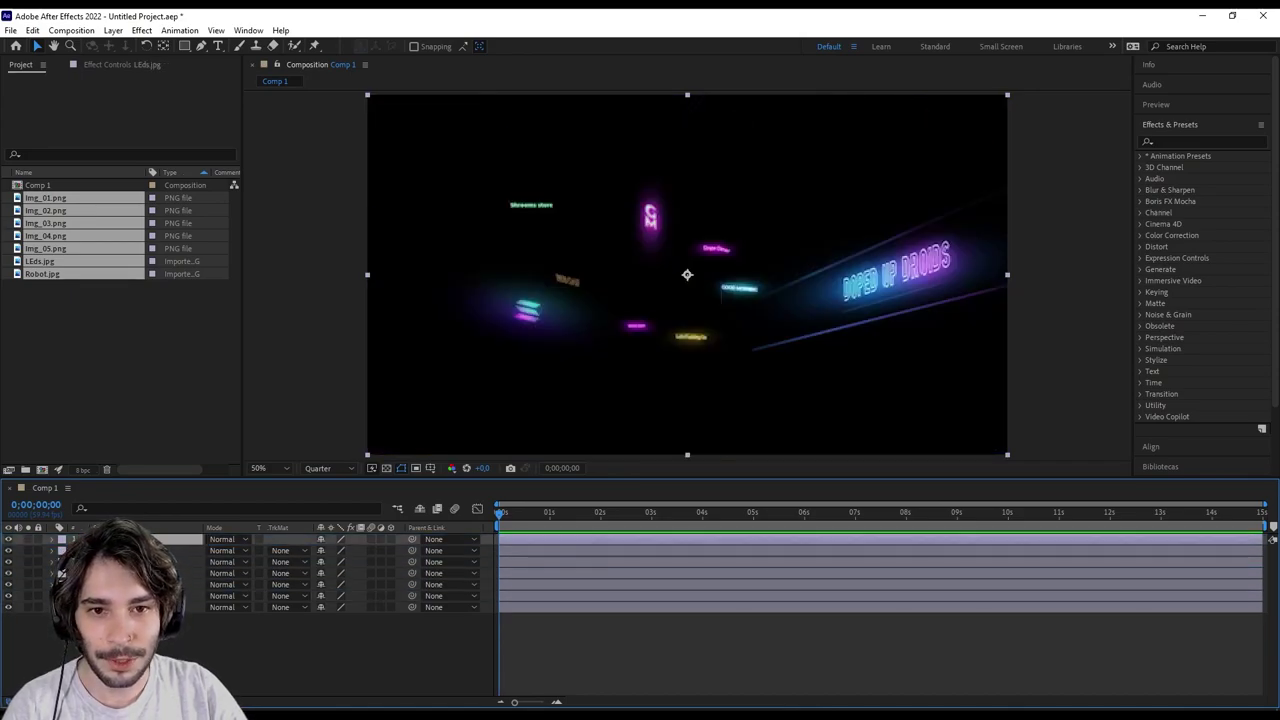
pyautogui.click(186, 607)
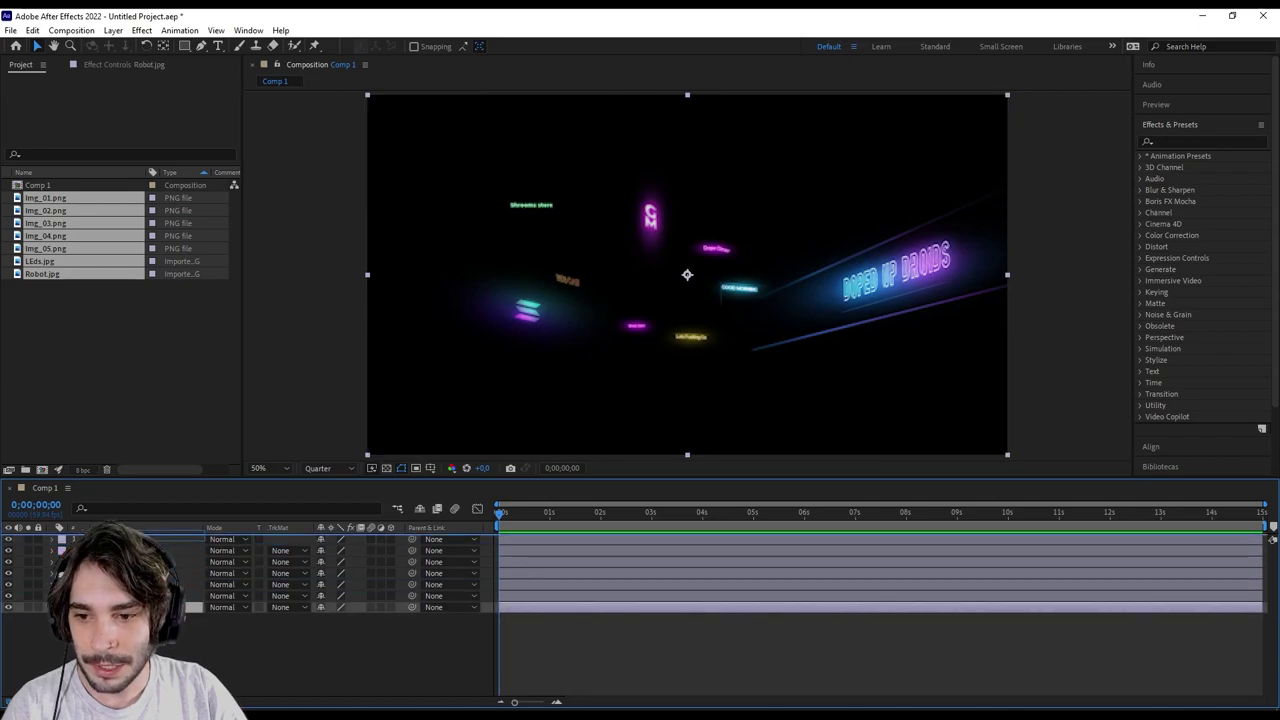
pyautogui.moveTo(186, 607); pyautogui.dragTo(186, 537)
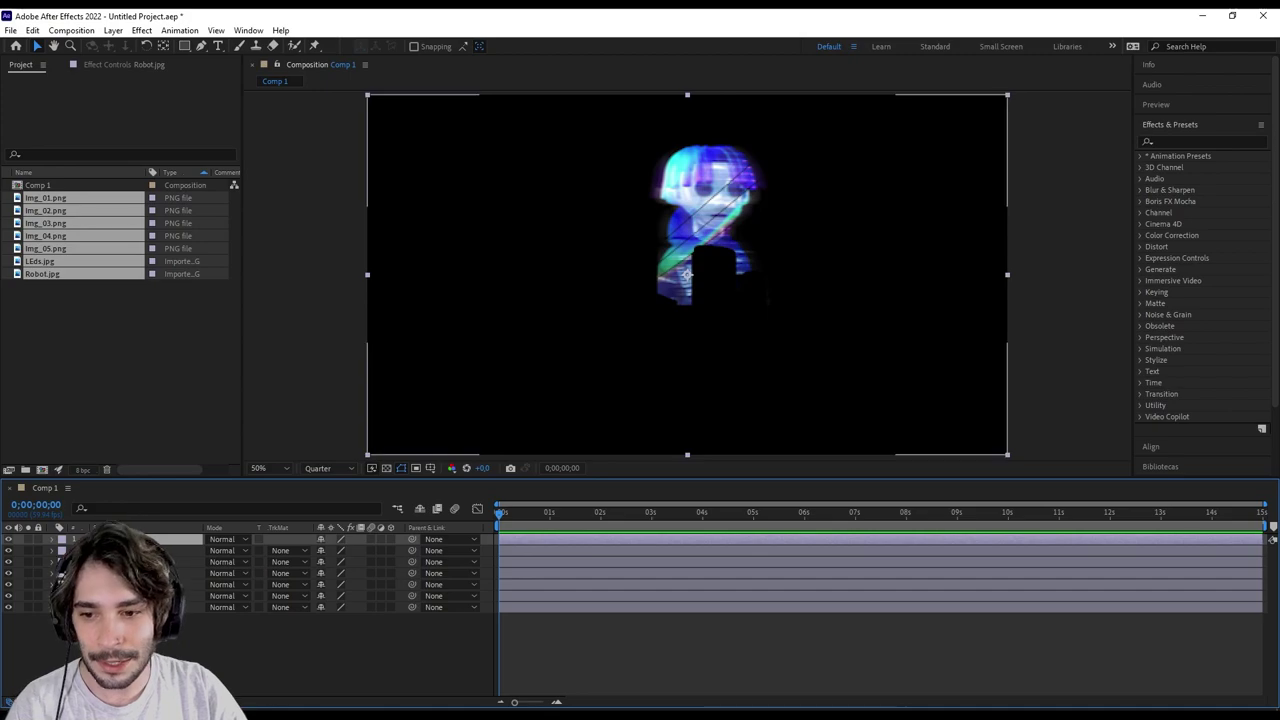
pyautogui.hotkey('ctrl', 'z')
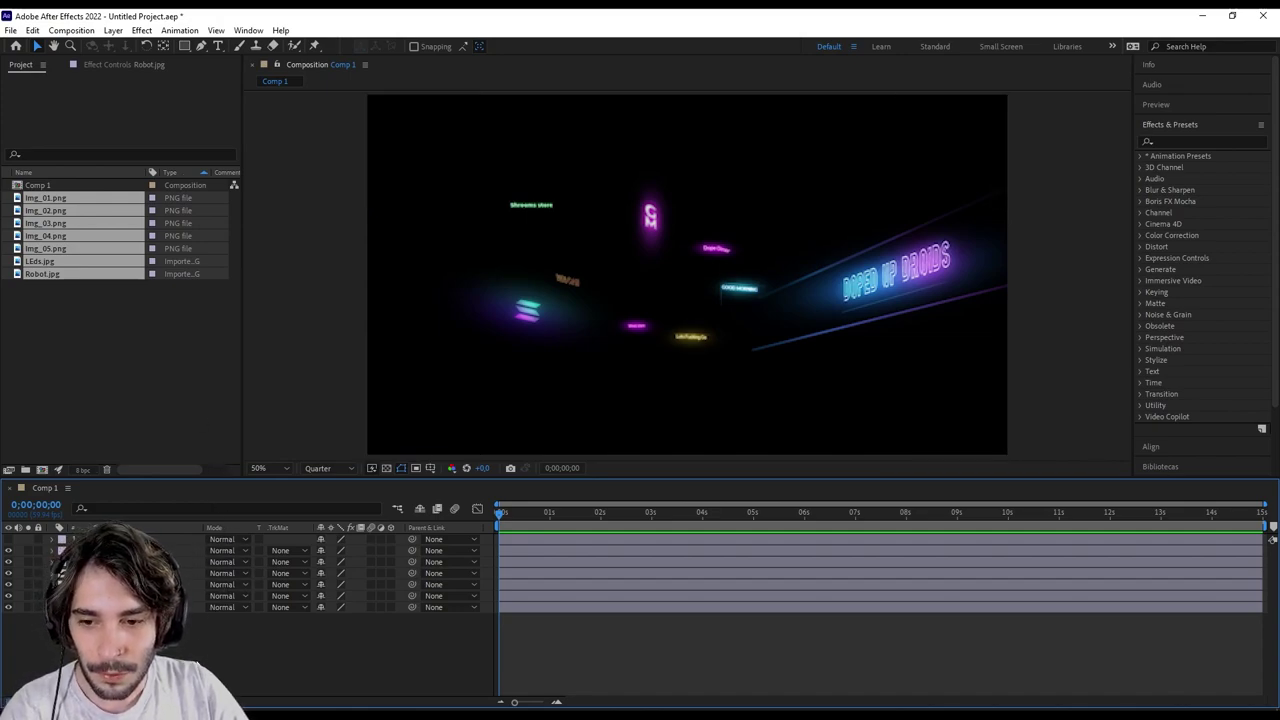
pyautogui.press('F4')
pyautogui.press('F4')
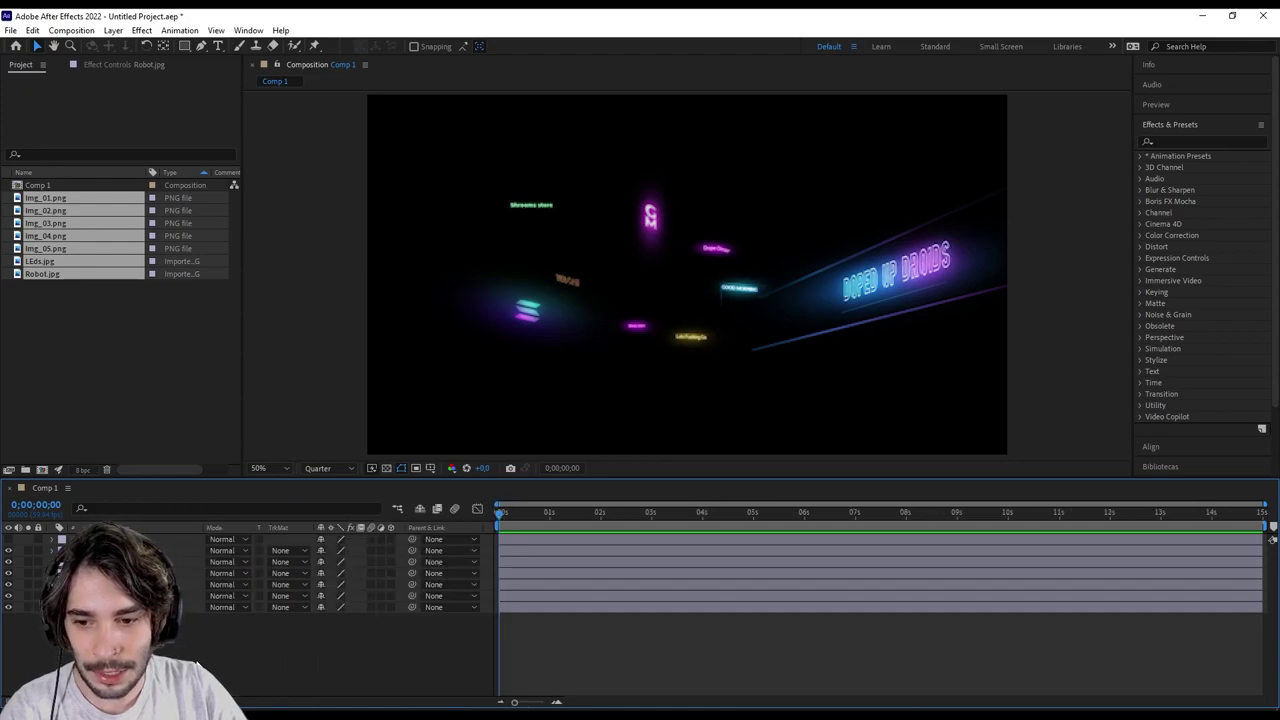
# Set the LEds and Robot layers to Screen blending mode, then return to File Explorer.
pyautogui.click(222, 539)
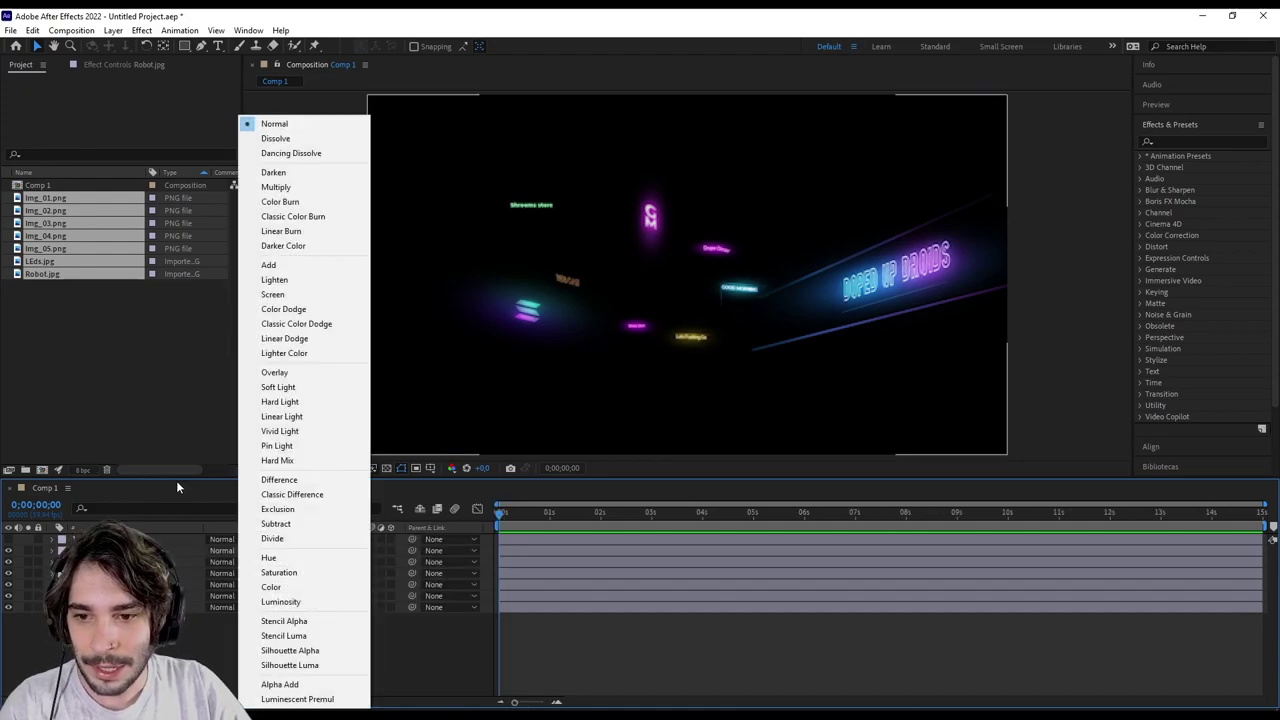
pyautogui.click(272, 294)
pyautogui.click(8, 550)
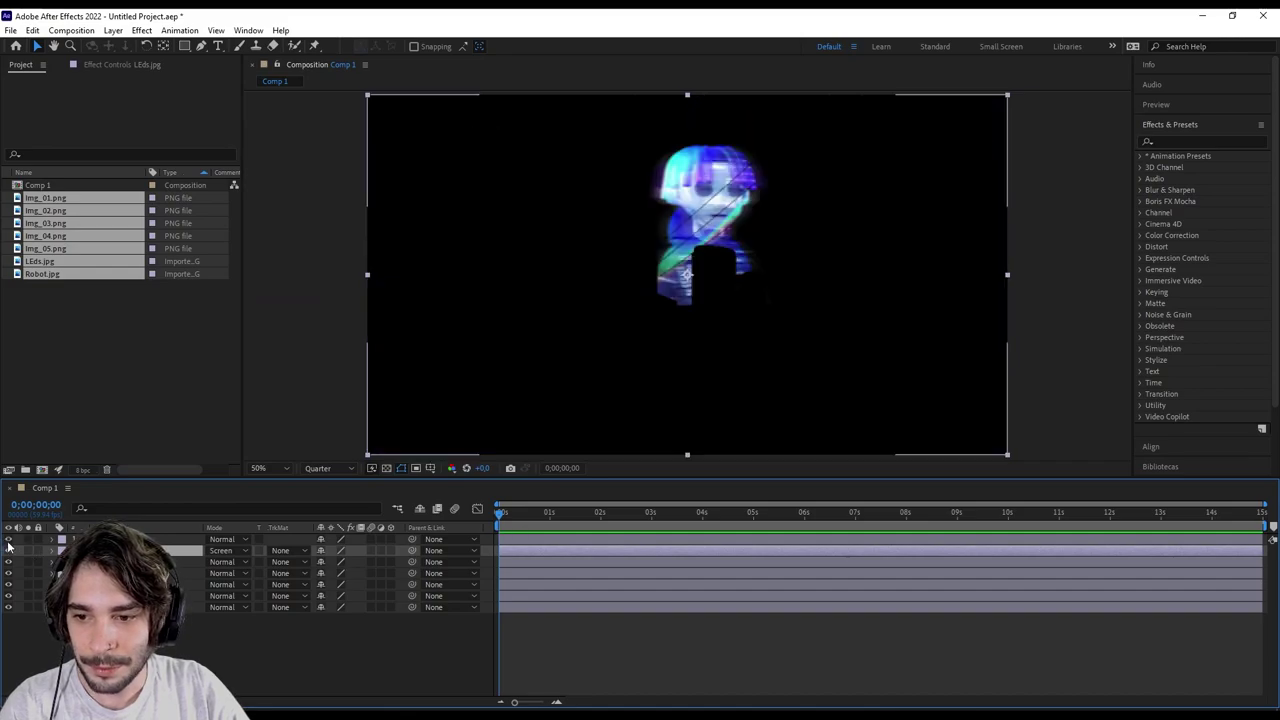
pyautogui.click(222, 539)
pyautogui.click(272, 294)
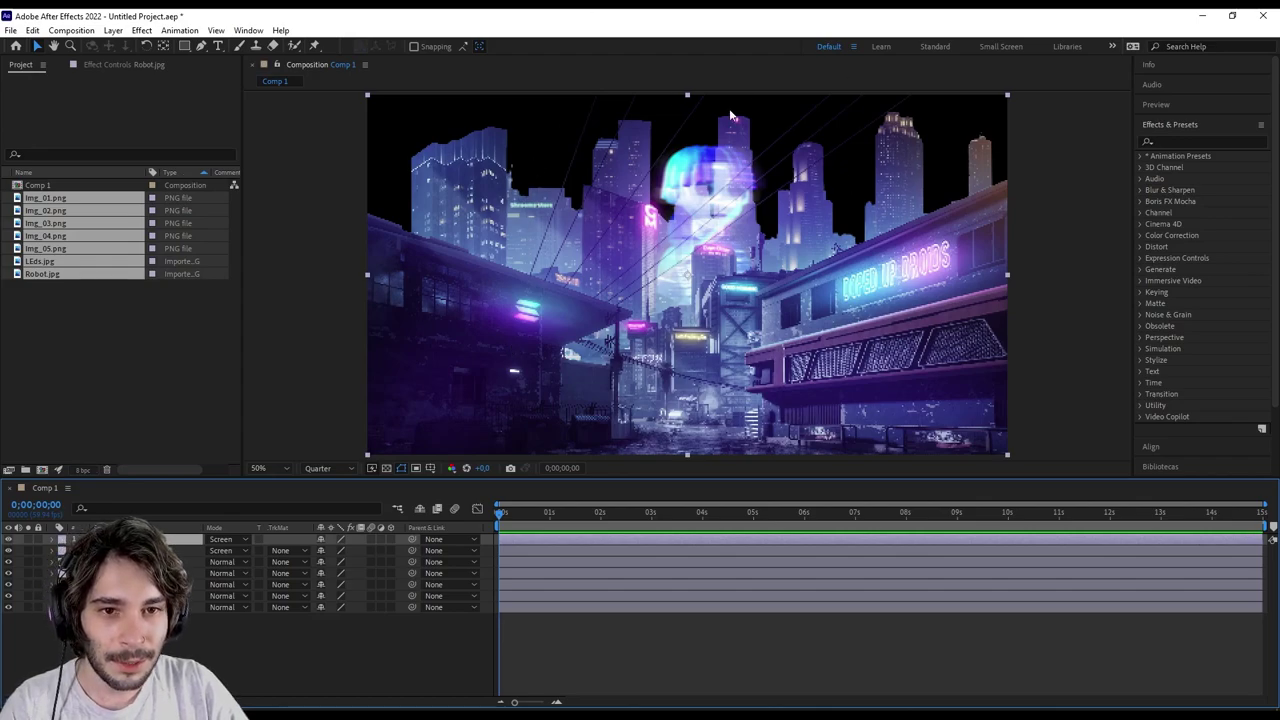
pyautogui.hotkey('alt', 'Tab')
pyautogui.click(368, 208)
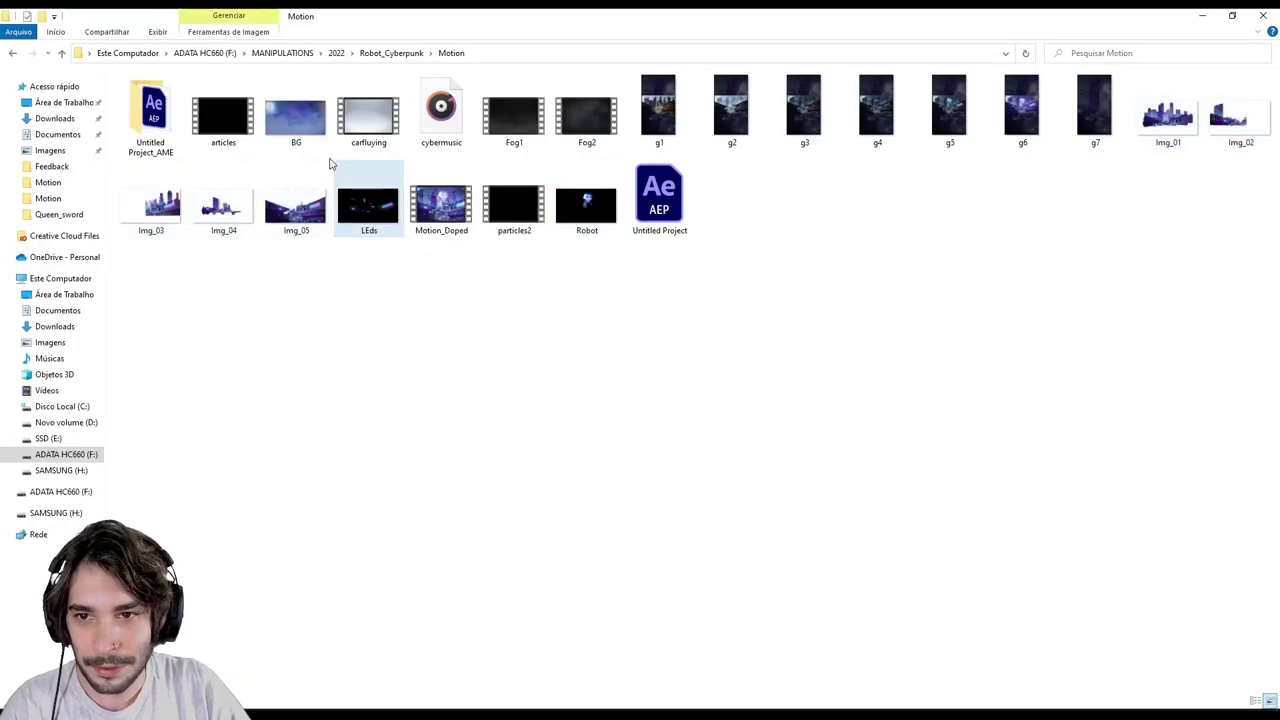
# Import BG.jpg and place it as the bottom sky layer of Comp 1.
pyautogui.click(296, 112)
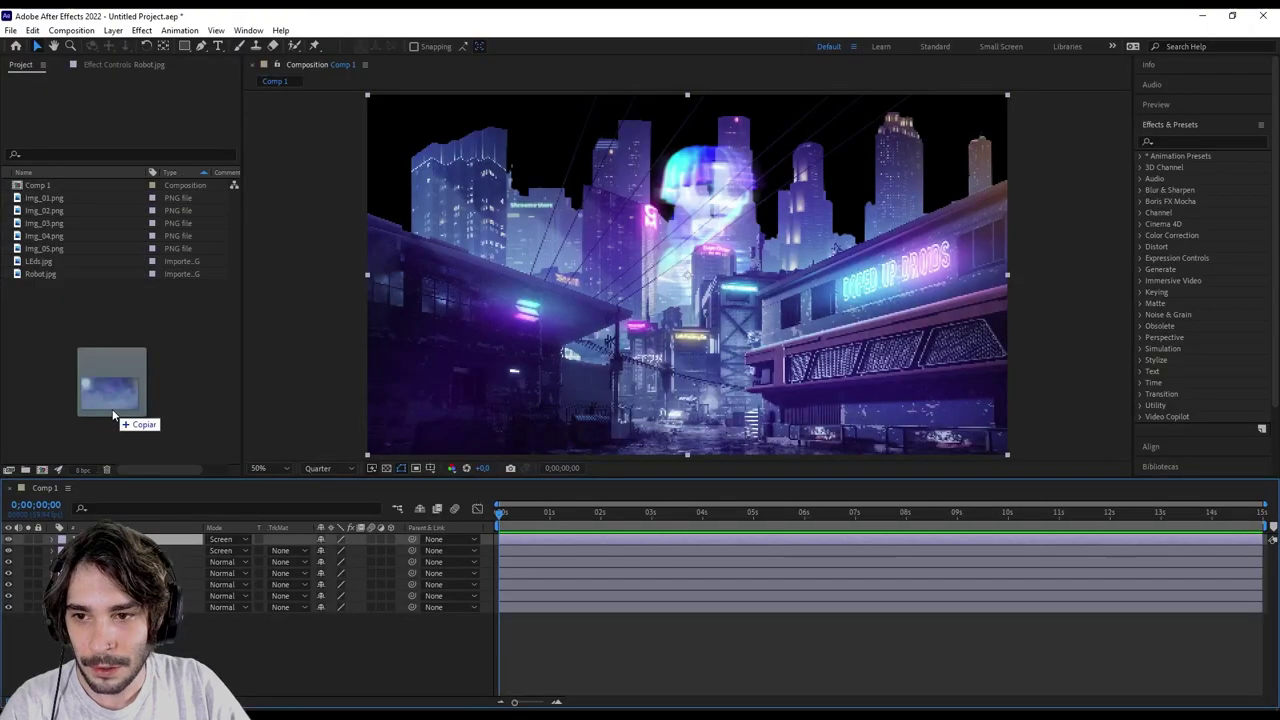
pyautogui.moveTo(296, 112); pyautogui.dragTo(110, 405)
pyautogui.moveTo(50, 187); pyautogui.dragTo(300, 614)
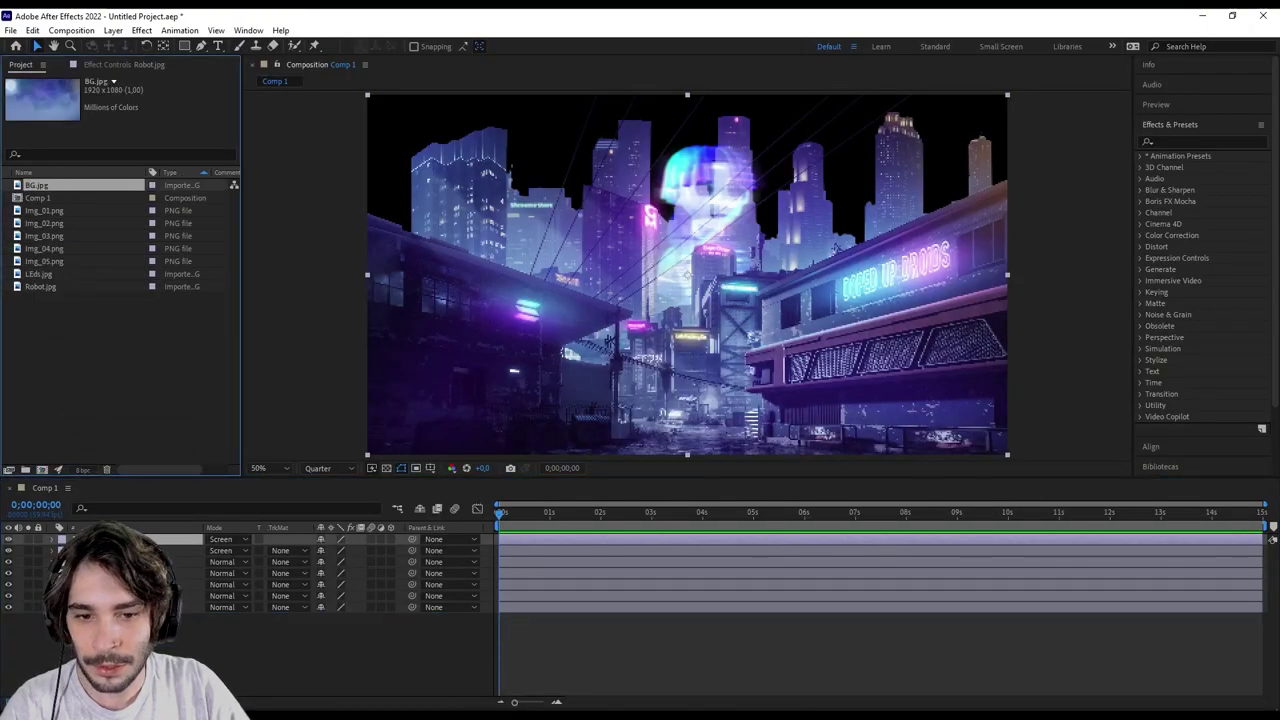
pyautogui.click(589, 649)
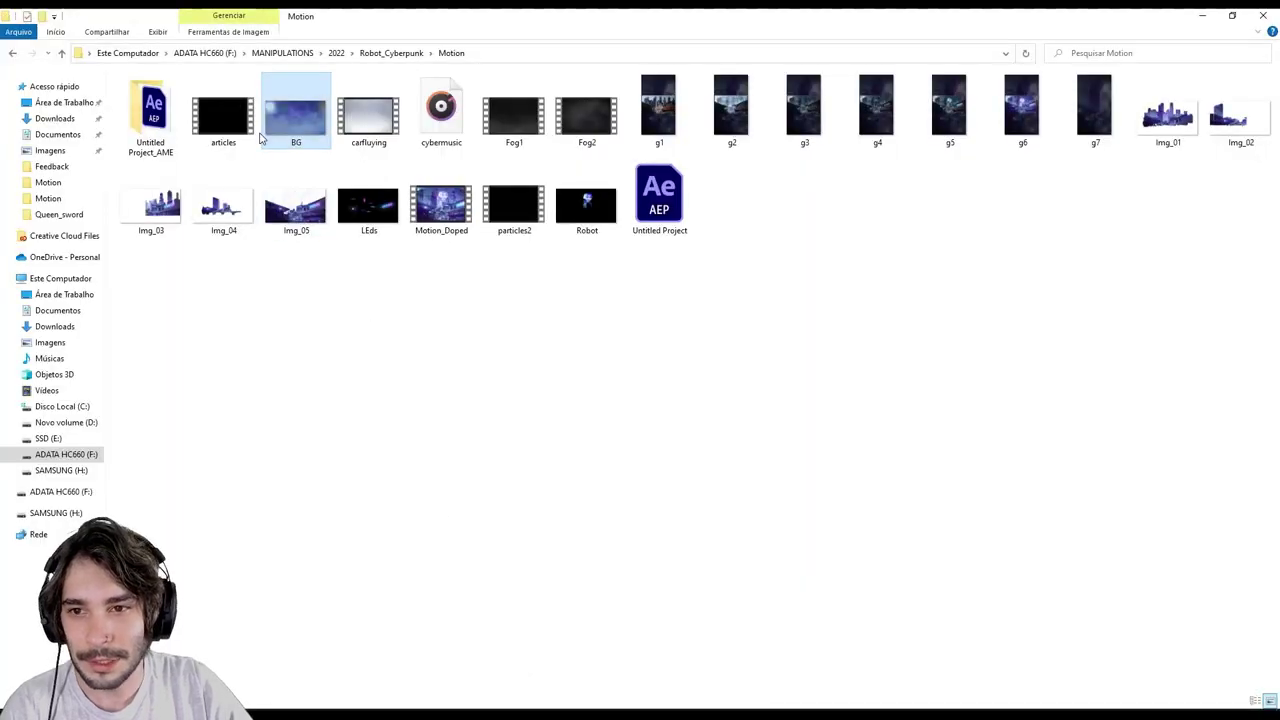
pyautogui.click(240, 130)
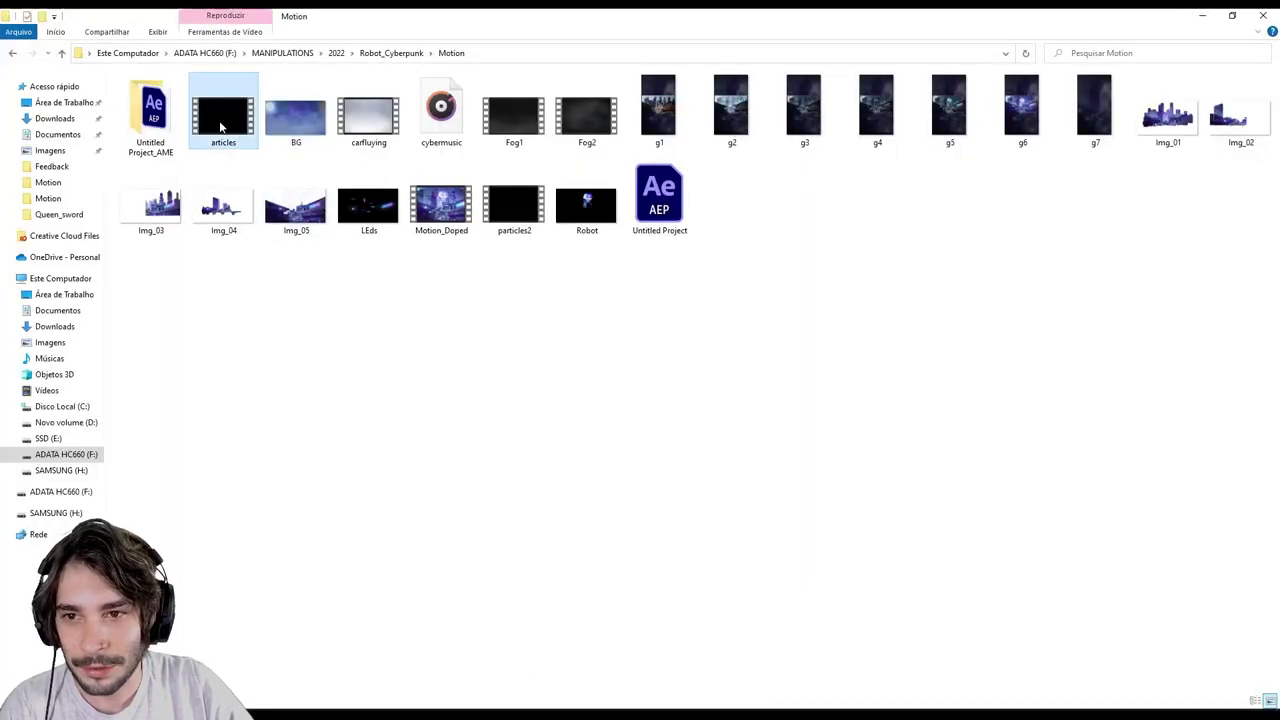
# Import articles, particles2, Fog1 and Fog2, add them as Comp 1 layers, and hide the fog.
pyautogui.keyDown('ctrl'); pyautogui.click(513, 112); pyautogui.keyUp('ctrl')
pyautogui.keyDown('ctrl'); pyautogui.click(586, 112); pyautogui.keyUp('ctrl')
pyautogui.moveTo(529, 107); pyautogui.dragTo(125, 367)
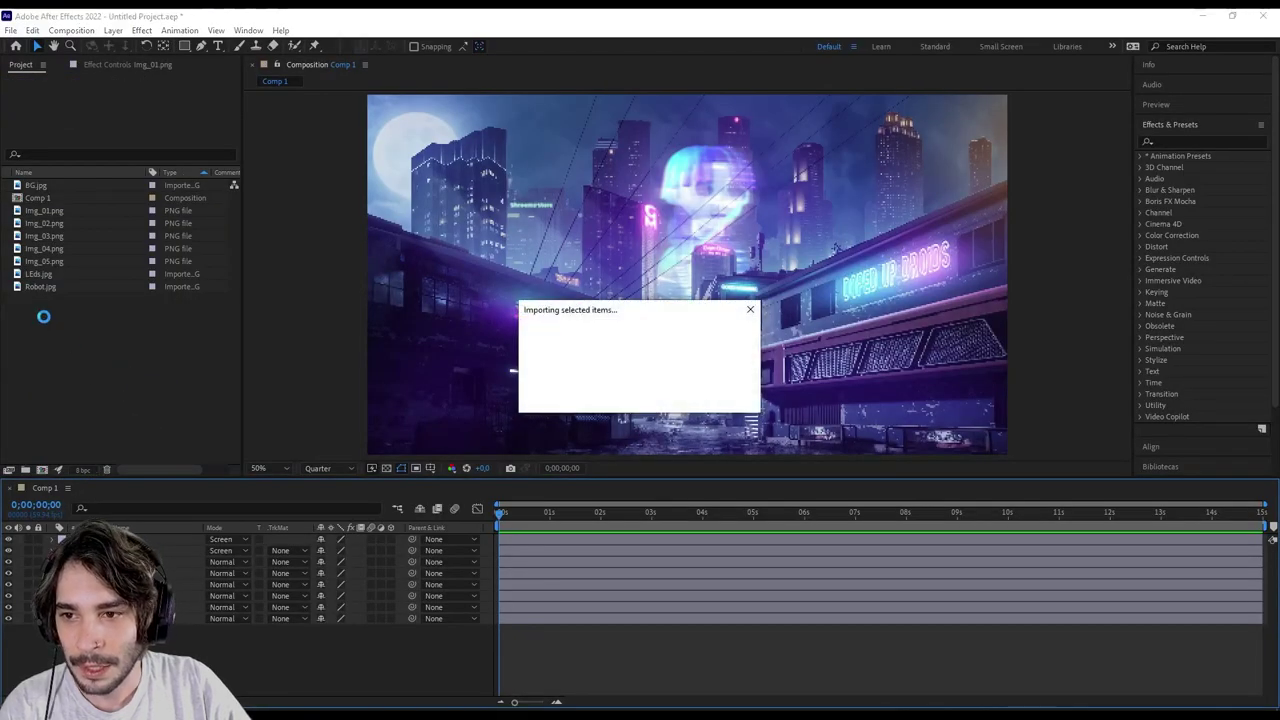
pyautogui.moveTo(60, 241); pyautogui.dragTo(50, 545)
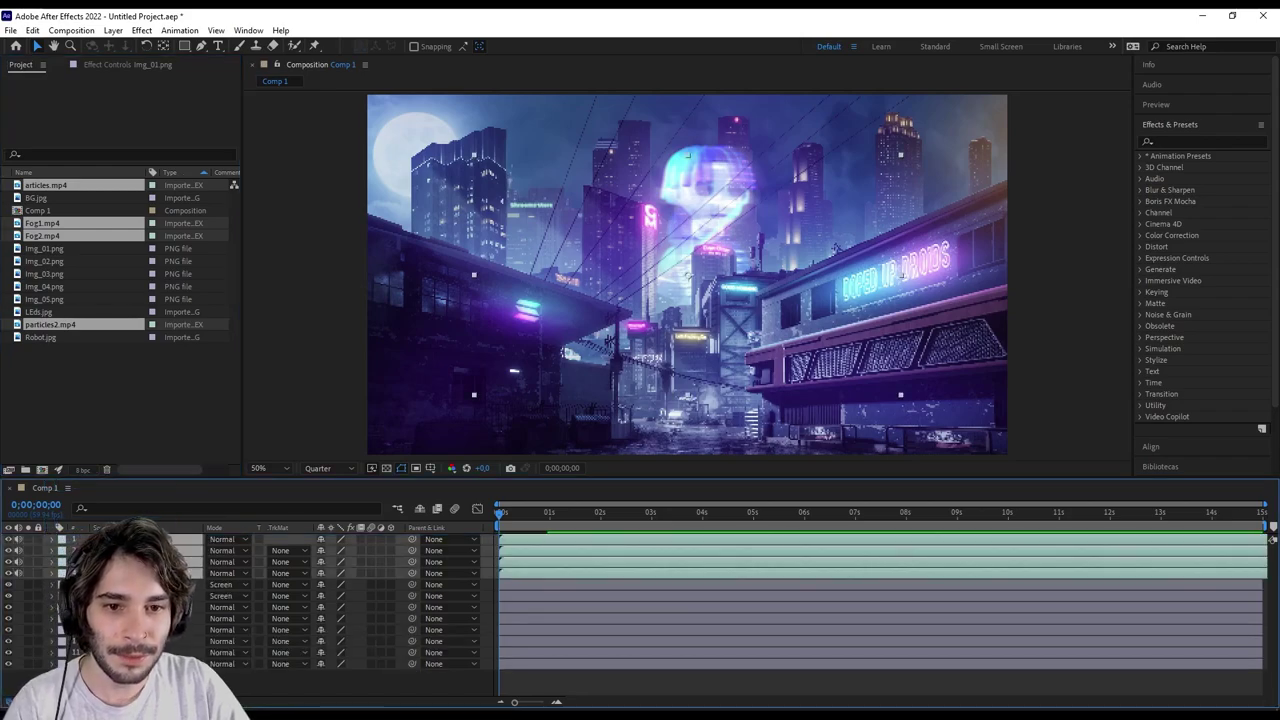
pyautogui.click(8, 565)
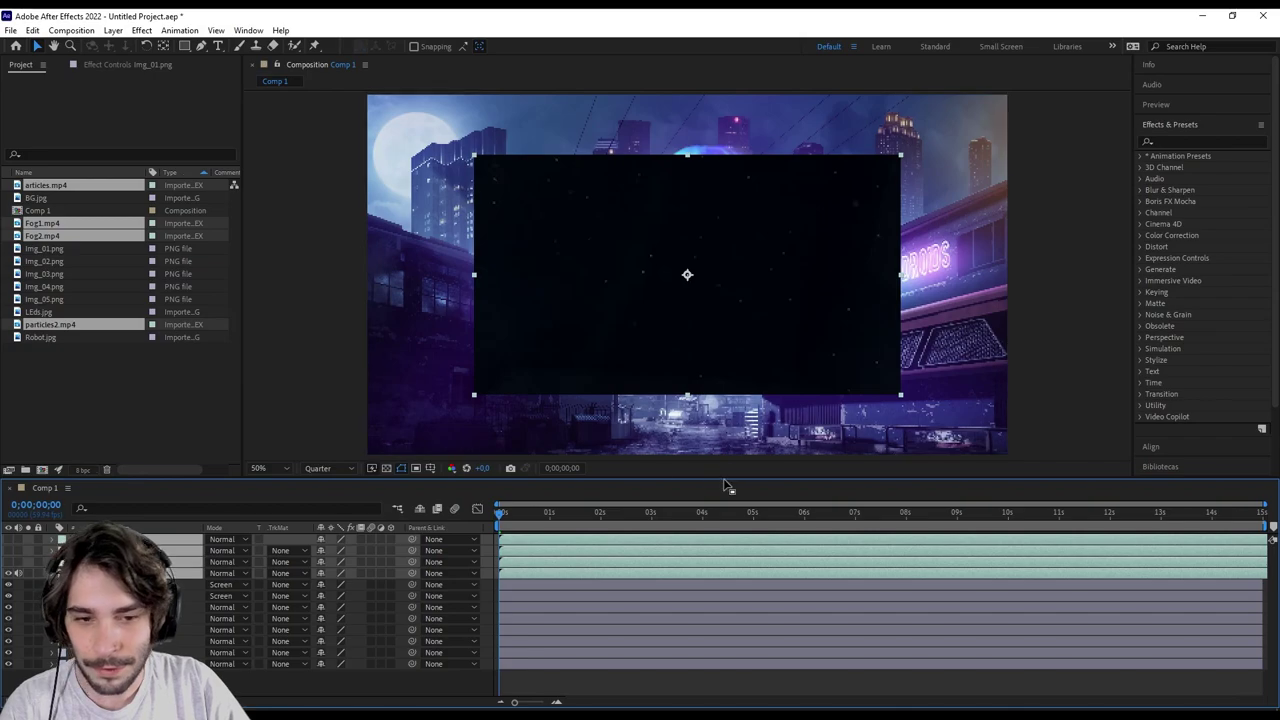
# Scale the articles layer to fill the frame and set it to Screen mode.
pyautogui.click(230, 573)
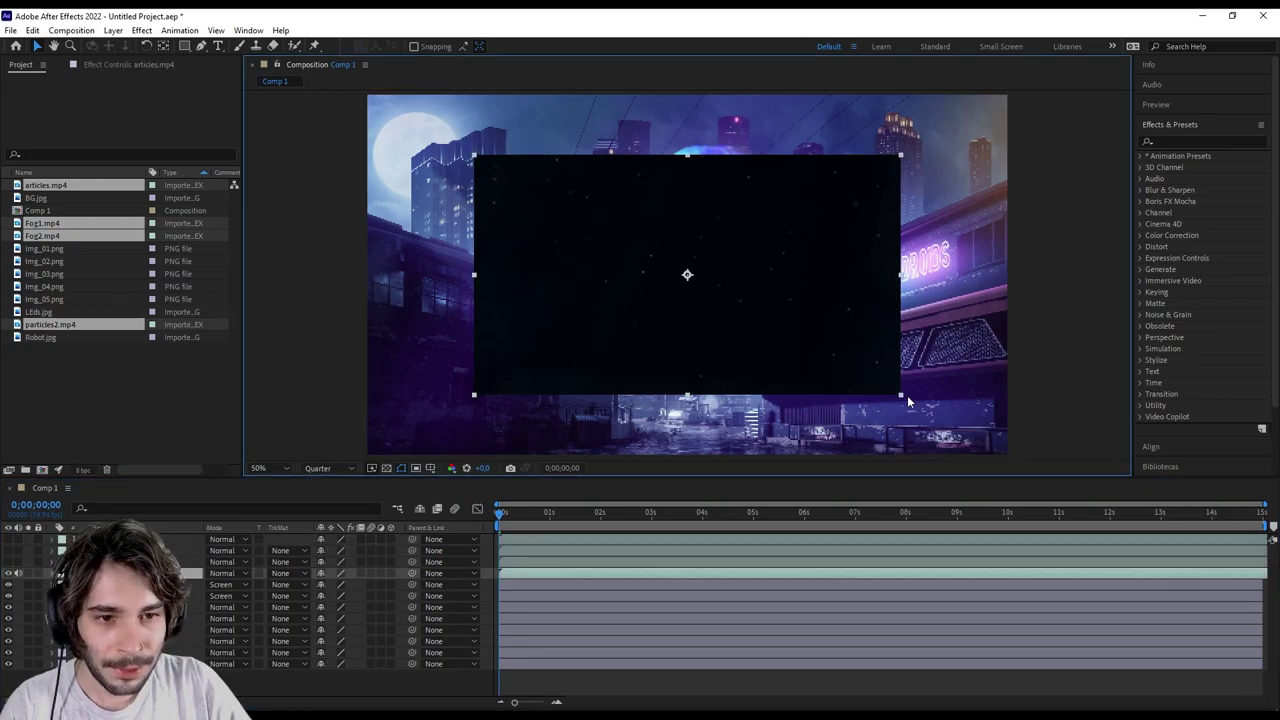
pyautogui.moveTo(904, 398); pyautogui.dragTo(1013, 460)
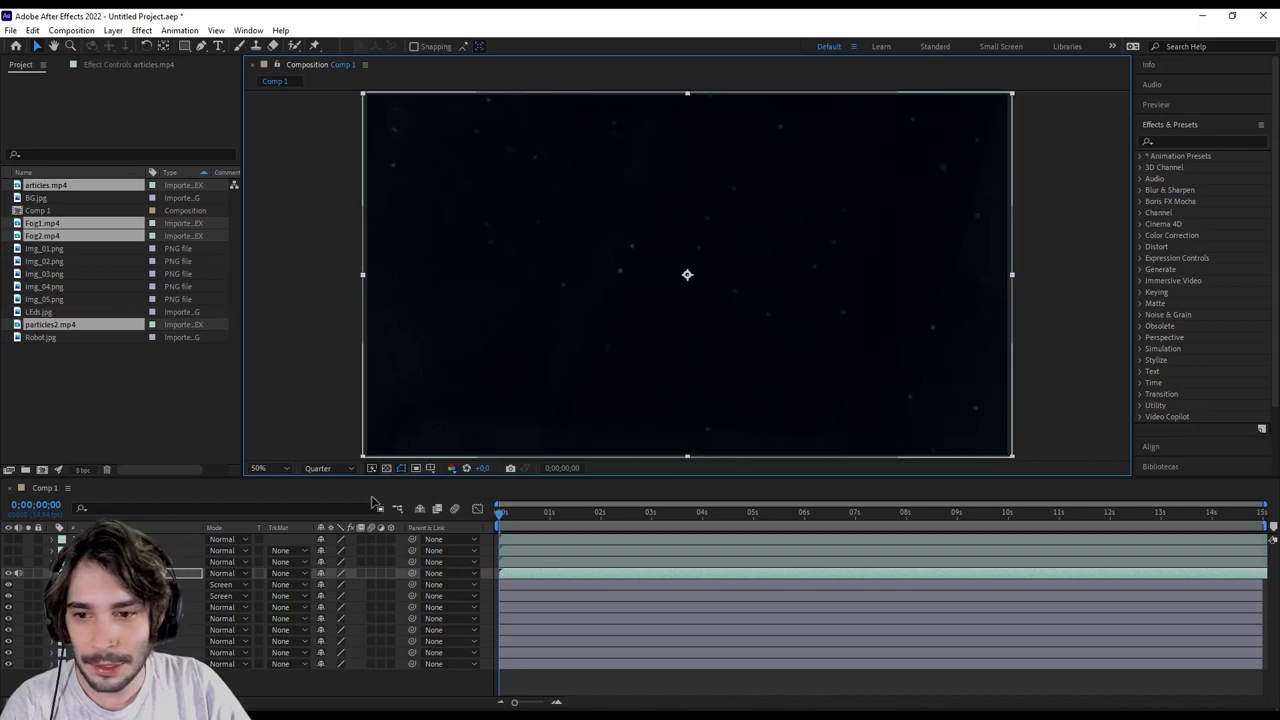
pyautogui.click(231, 573)
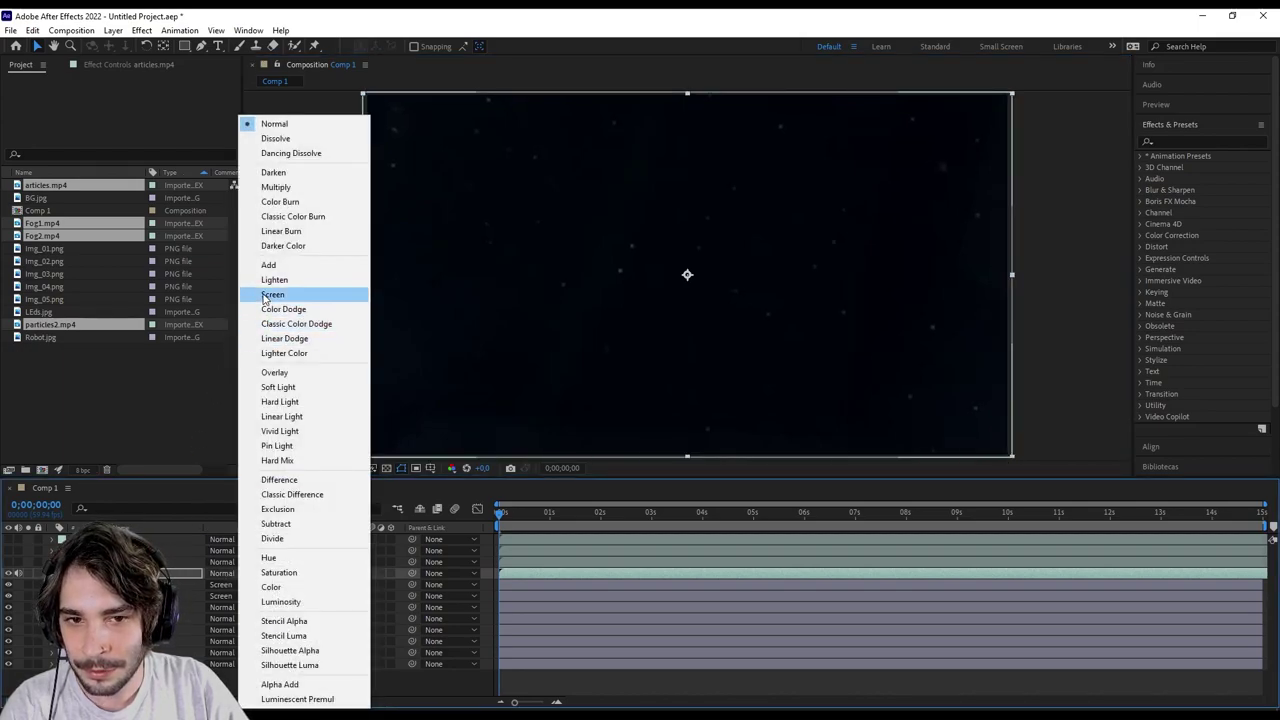
pyautogui.click(263, 292)
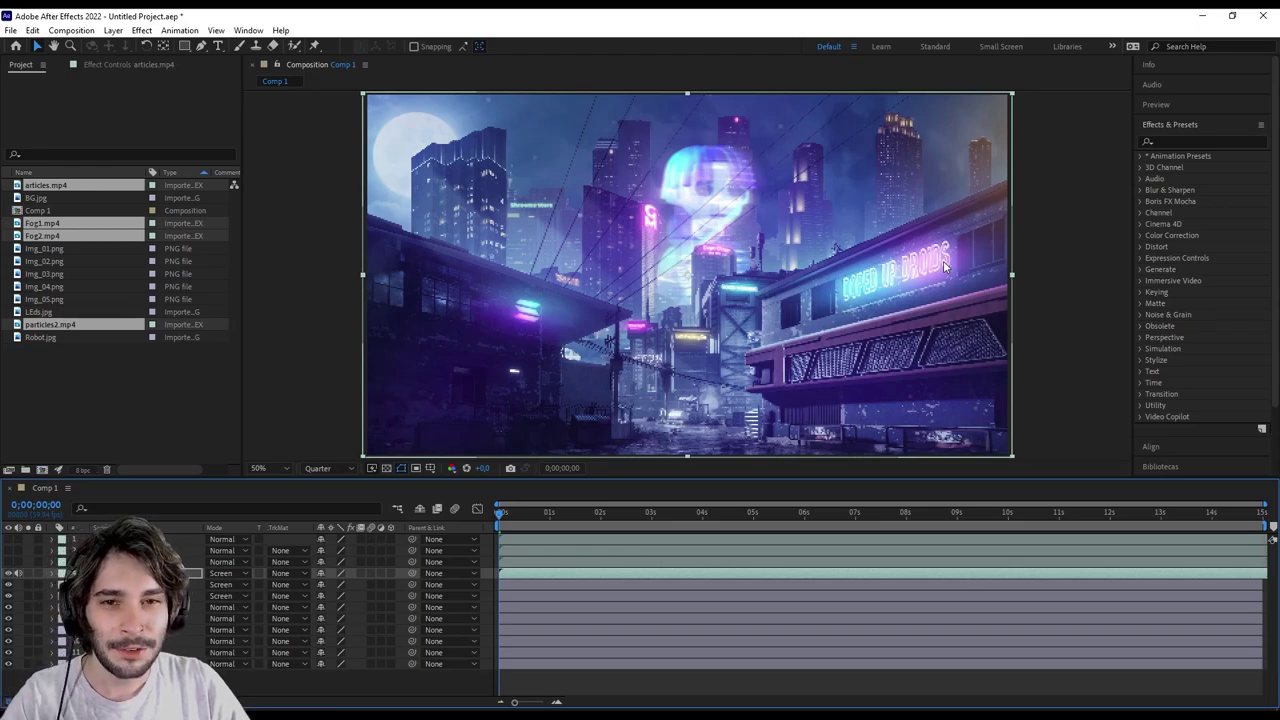
pyautogui.click(1176, 140)
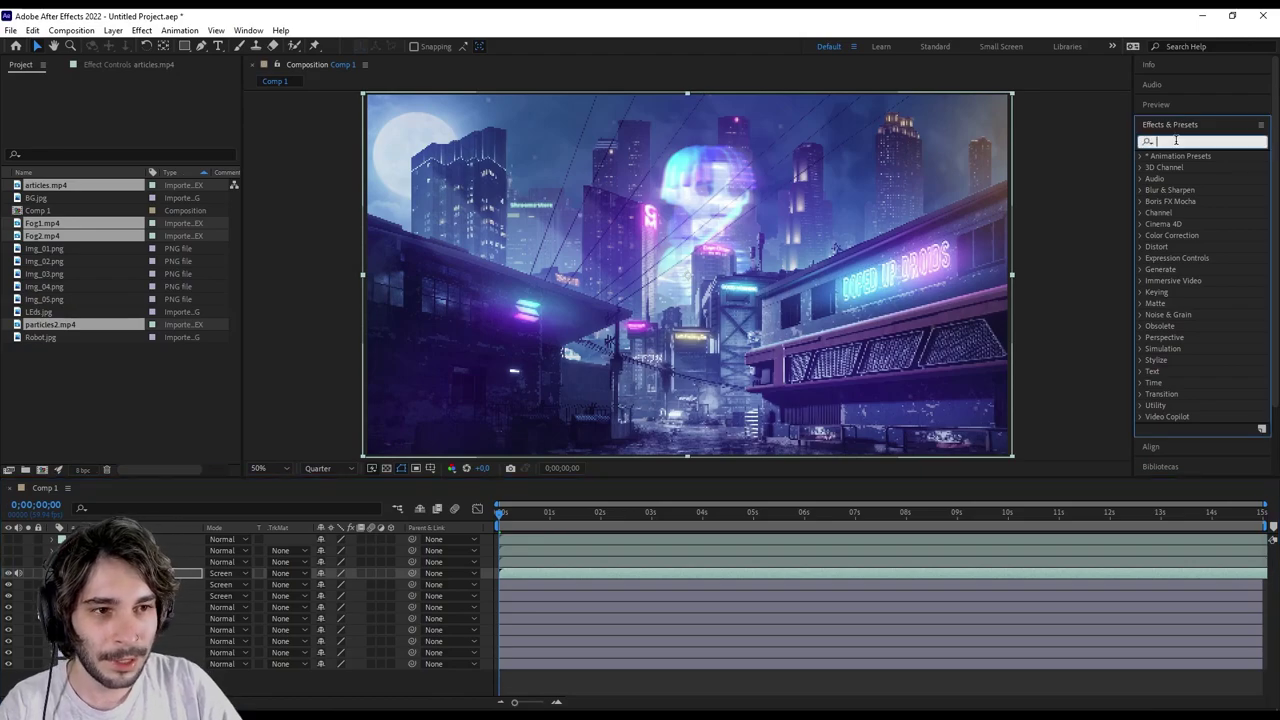
pyautogui.write('levels')
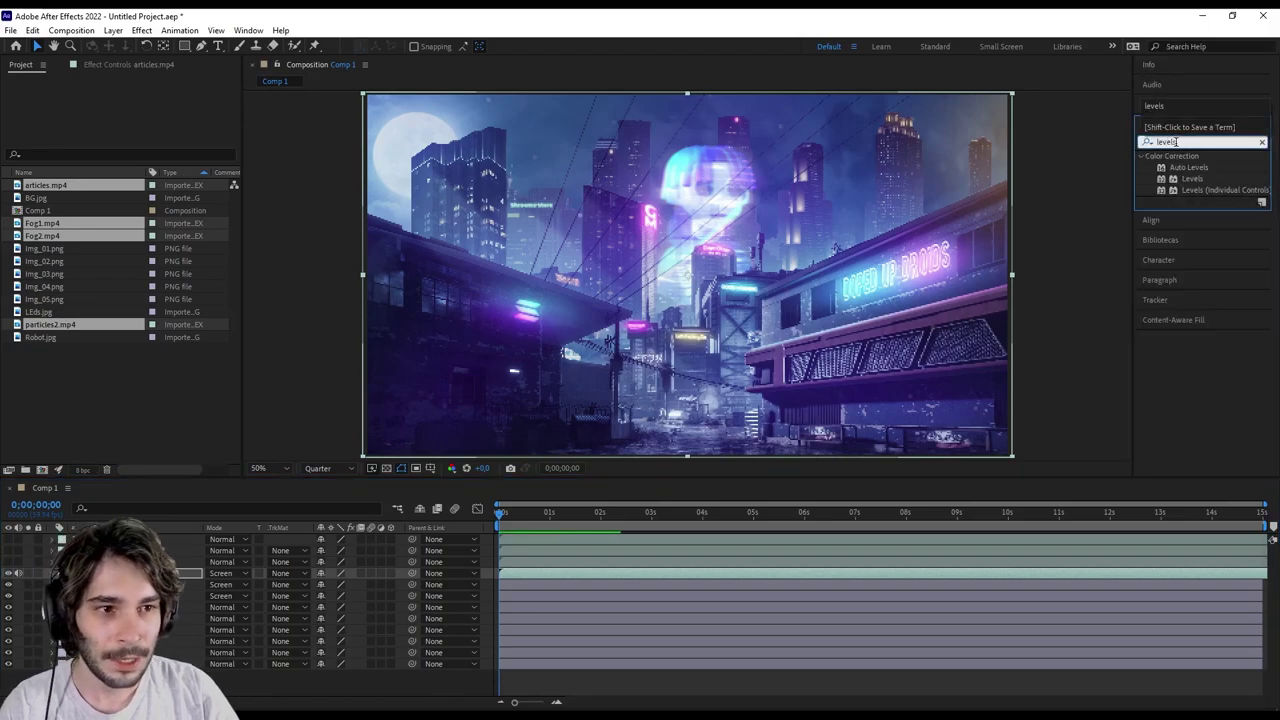
pyautogui.moveTo(1191, 178); pyautogui.dragTo(838, 246)
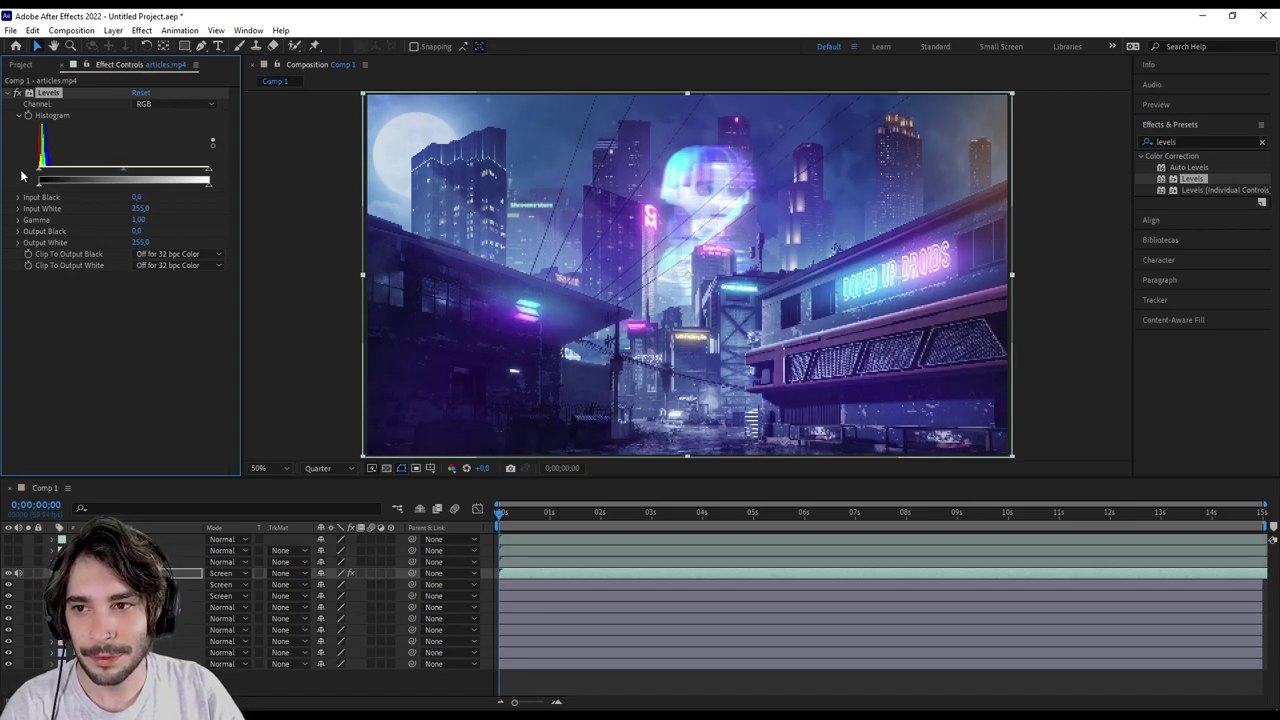
pyautogui.press('Delete')
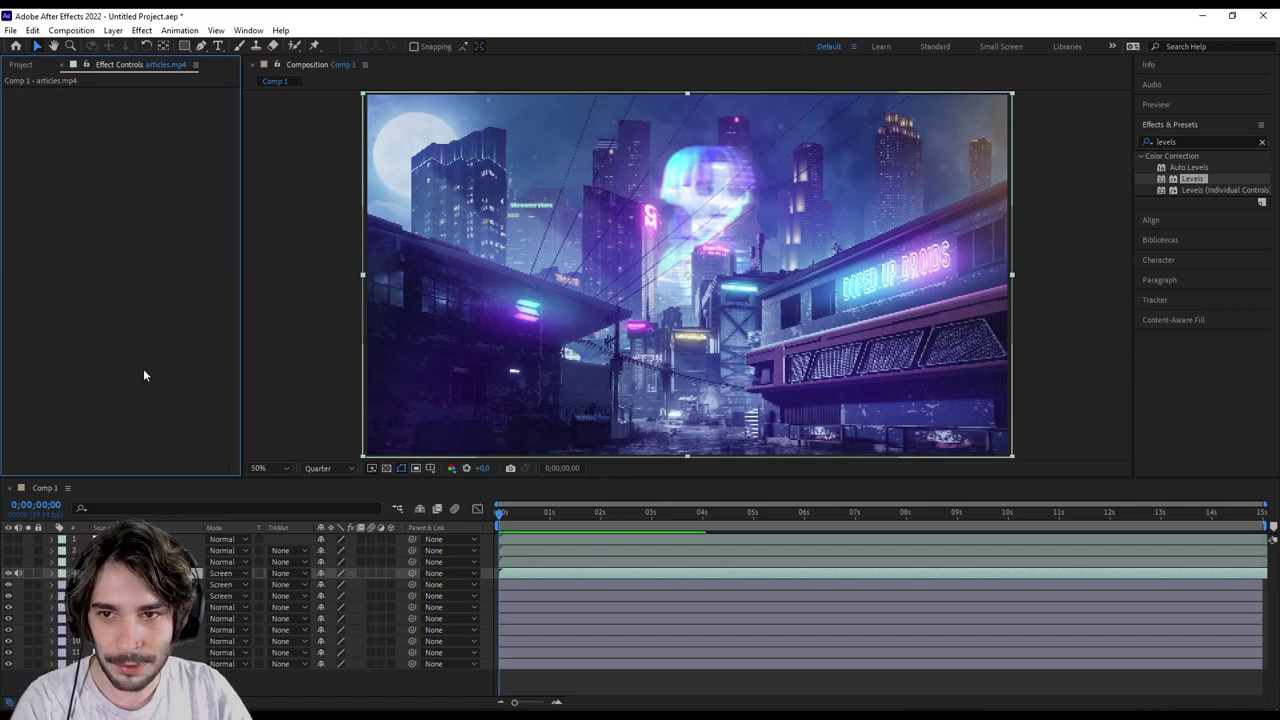
pyautogui.click(22, 64)
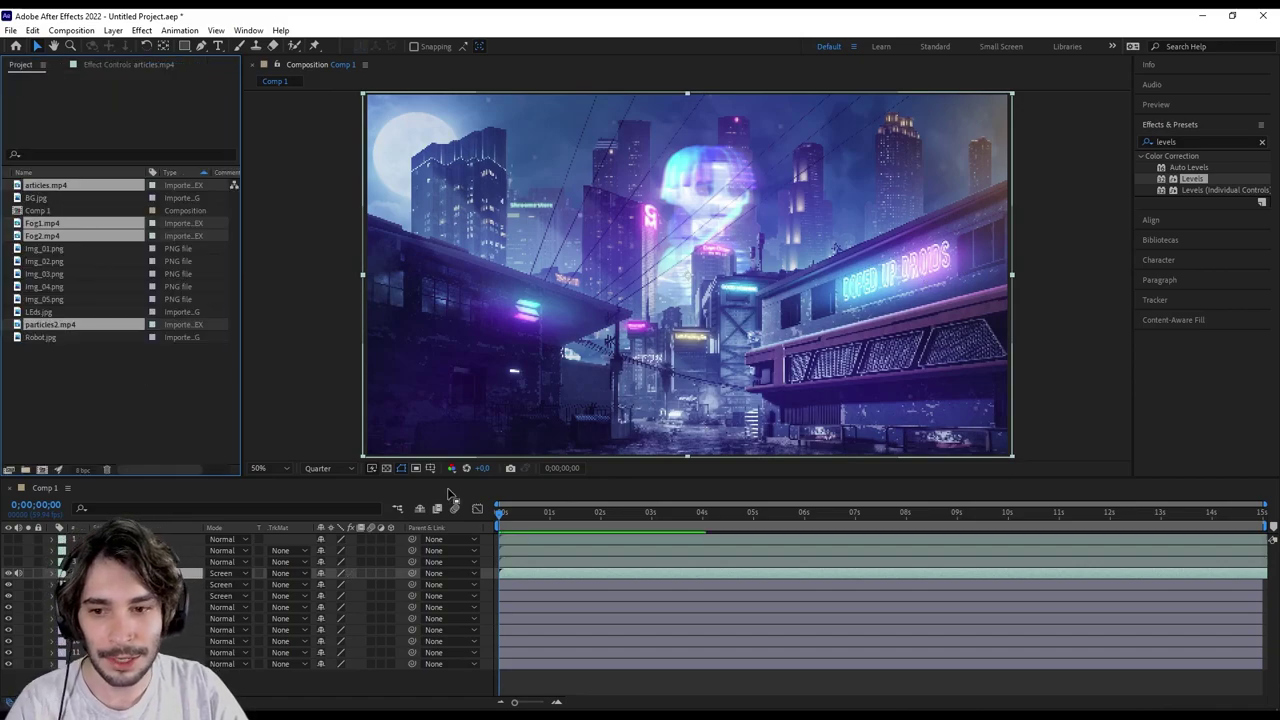
# Make particles2 visible, scale it to full frame in Screen mode, and preview the comp.
pyautogui.click(22, 563)
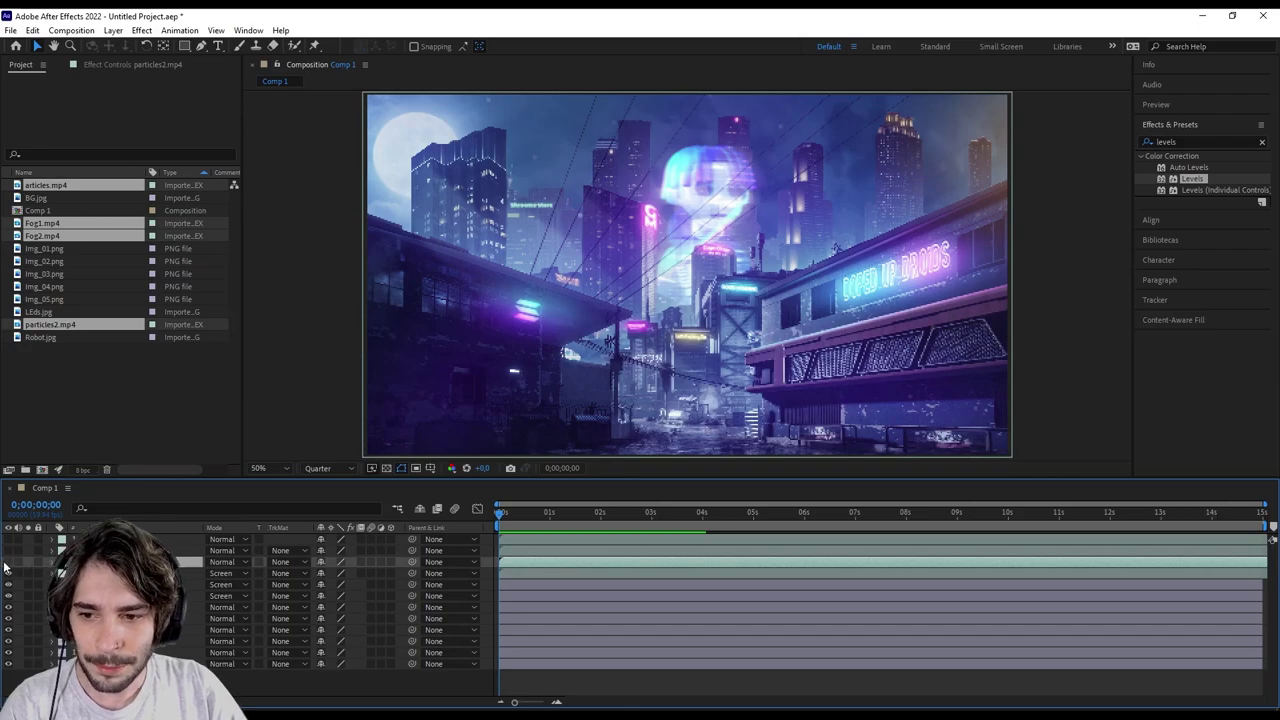
pyautogui.click(8, 563)
pyautogui.moveTo(904, 400); pyautogui.dragTo(1005, 458)
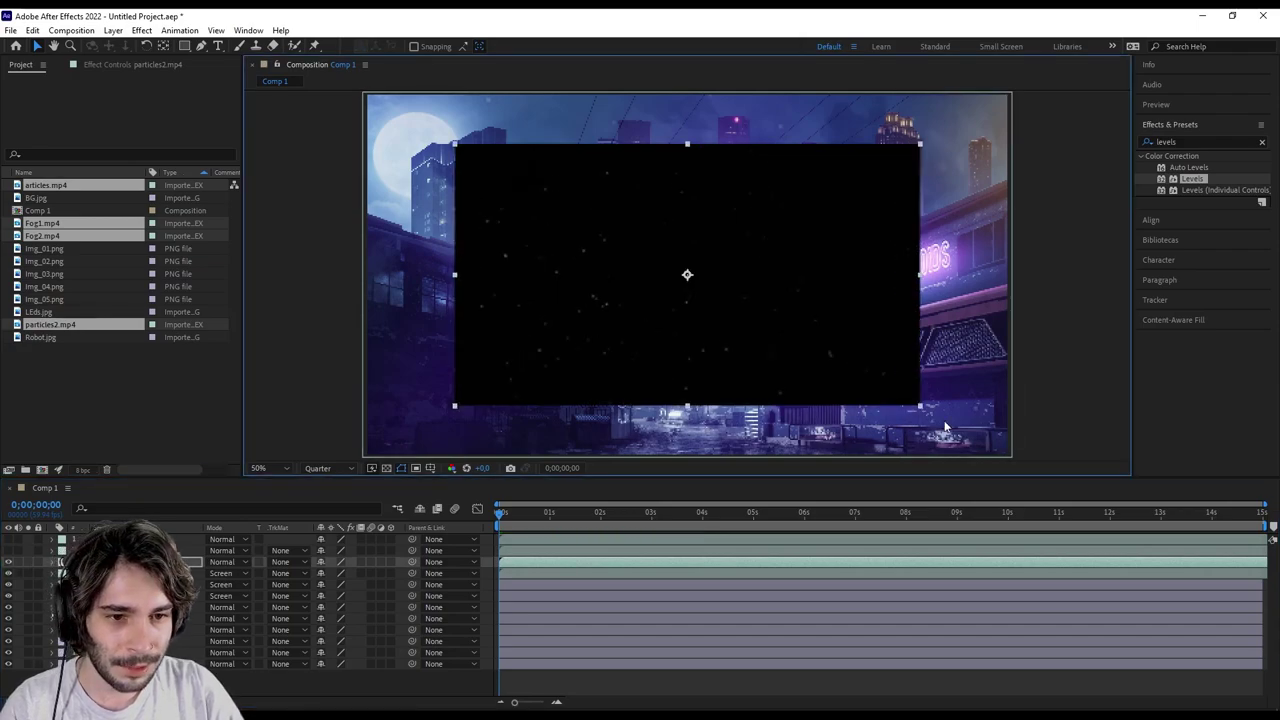
pyautogui.click(228, 562)
pyautogui.click(273, 294)
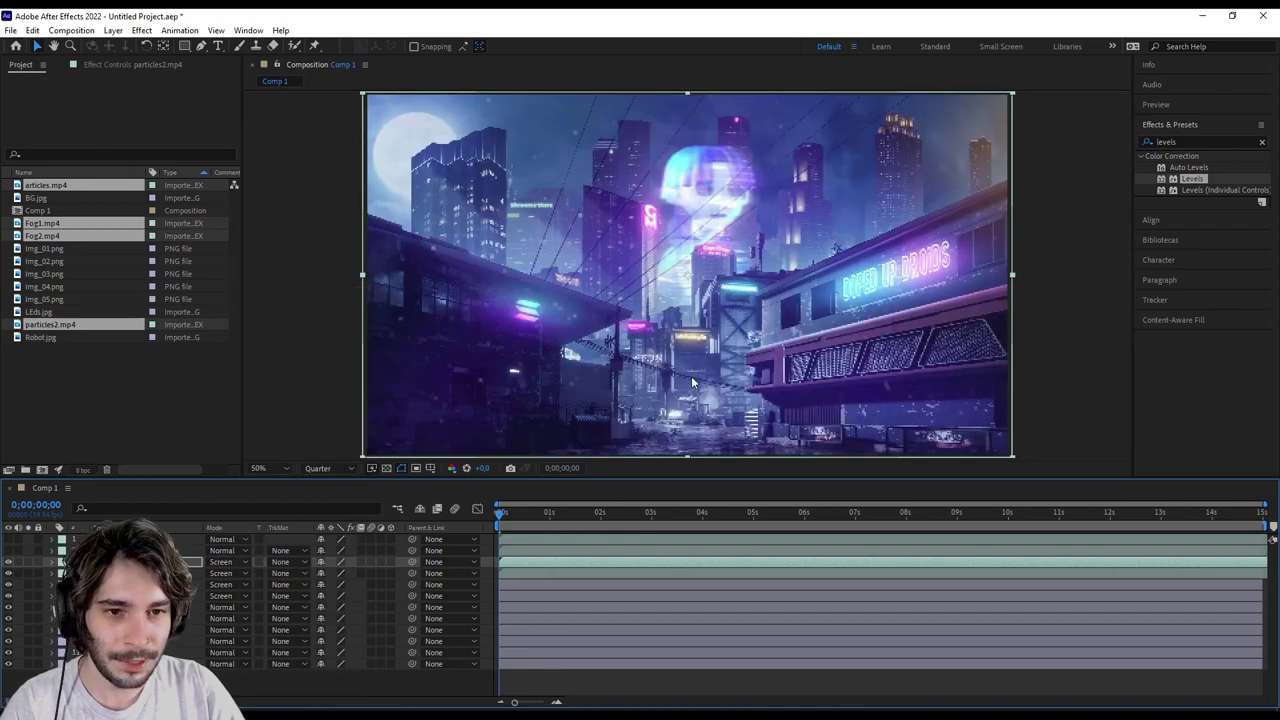
pyautogui.click(607, 684)
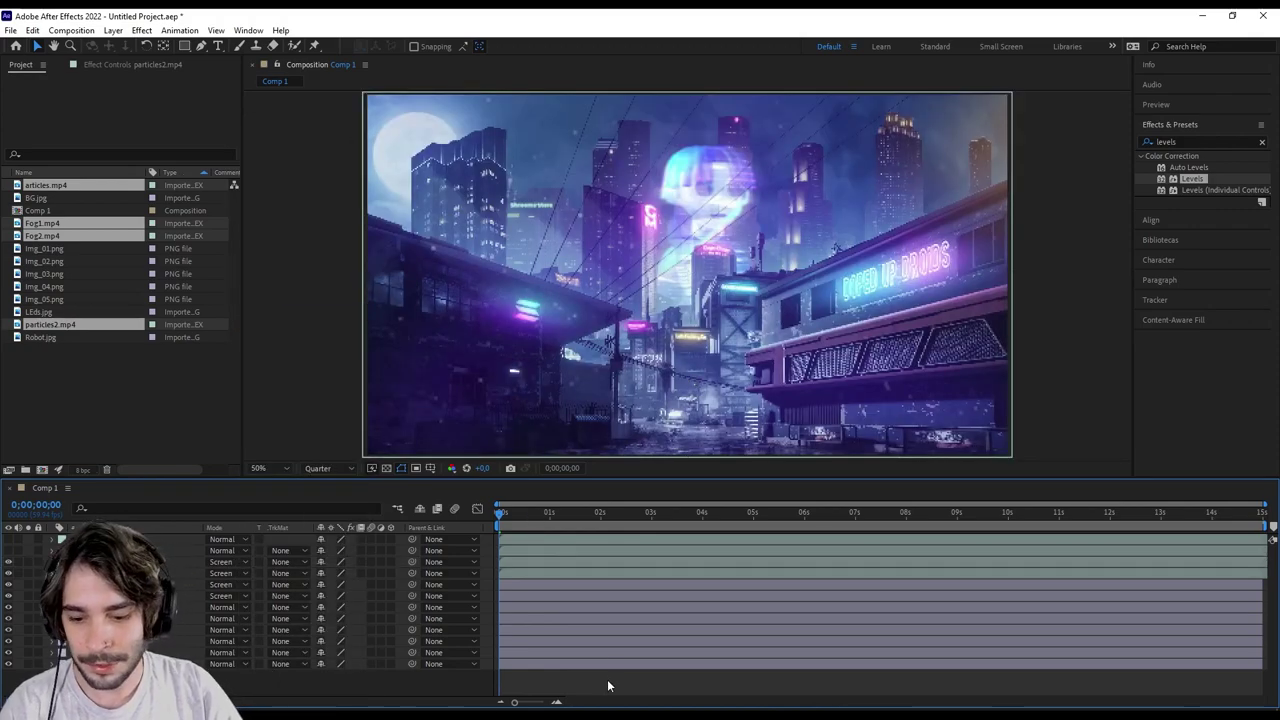
pyautogui.press('space')
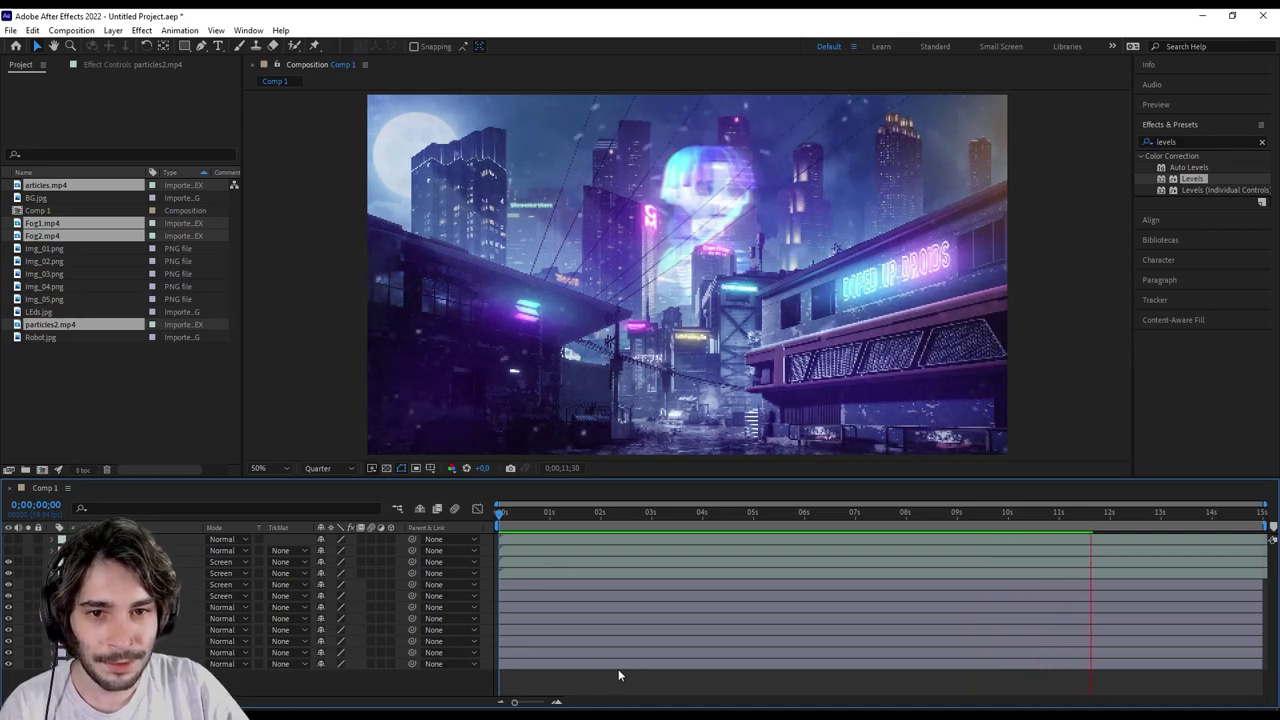
pyautogui.press('space')
# Show and enlarge the Fog2 layer, and shift the clip to start at 0 s.
pyautogui.click(532, 551)
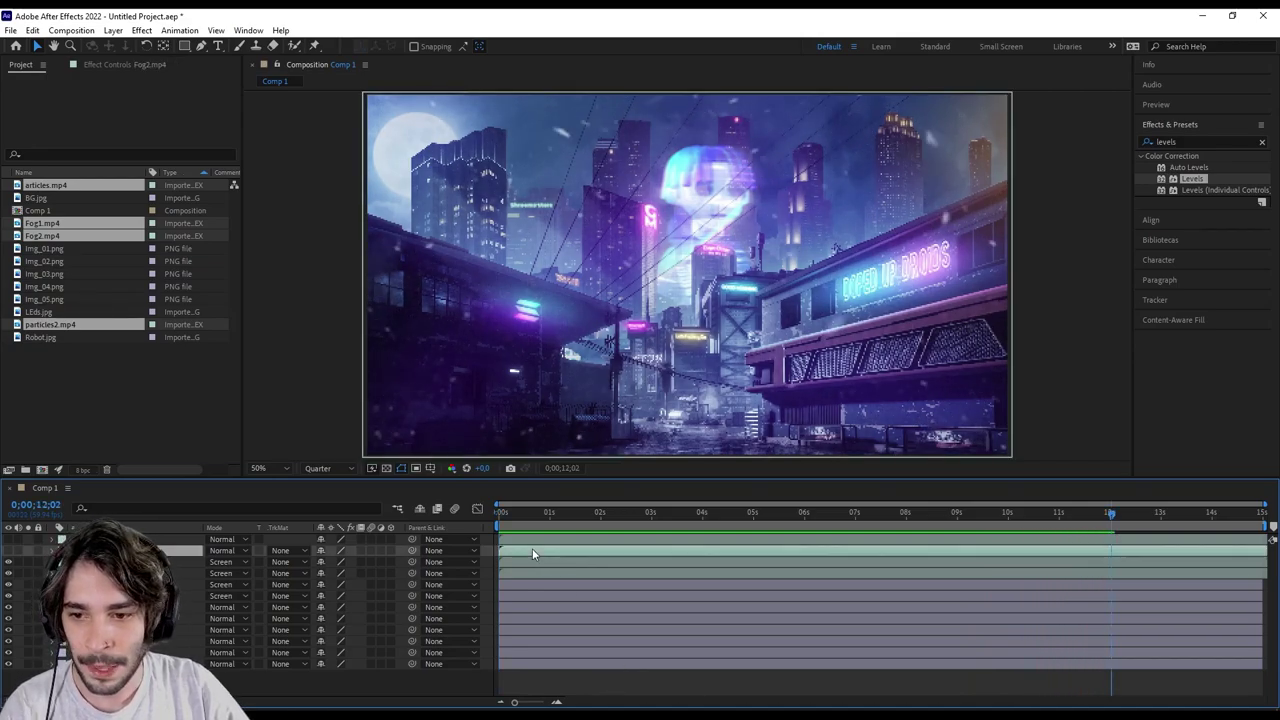
pyautogui.click(8, 551)
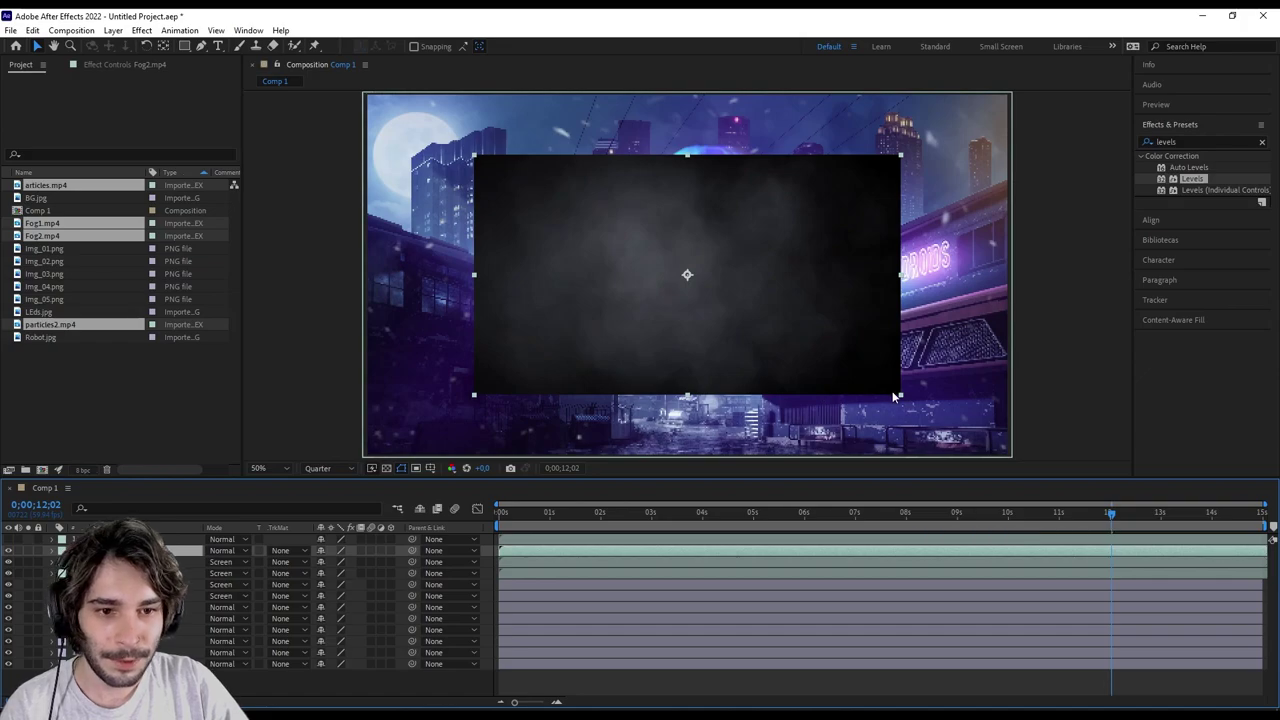
pyautogui.moveTo(901, 399); pyautogui.dragTo(974, 464)
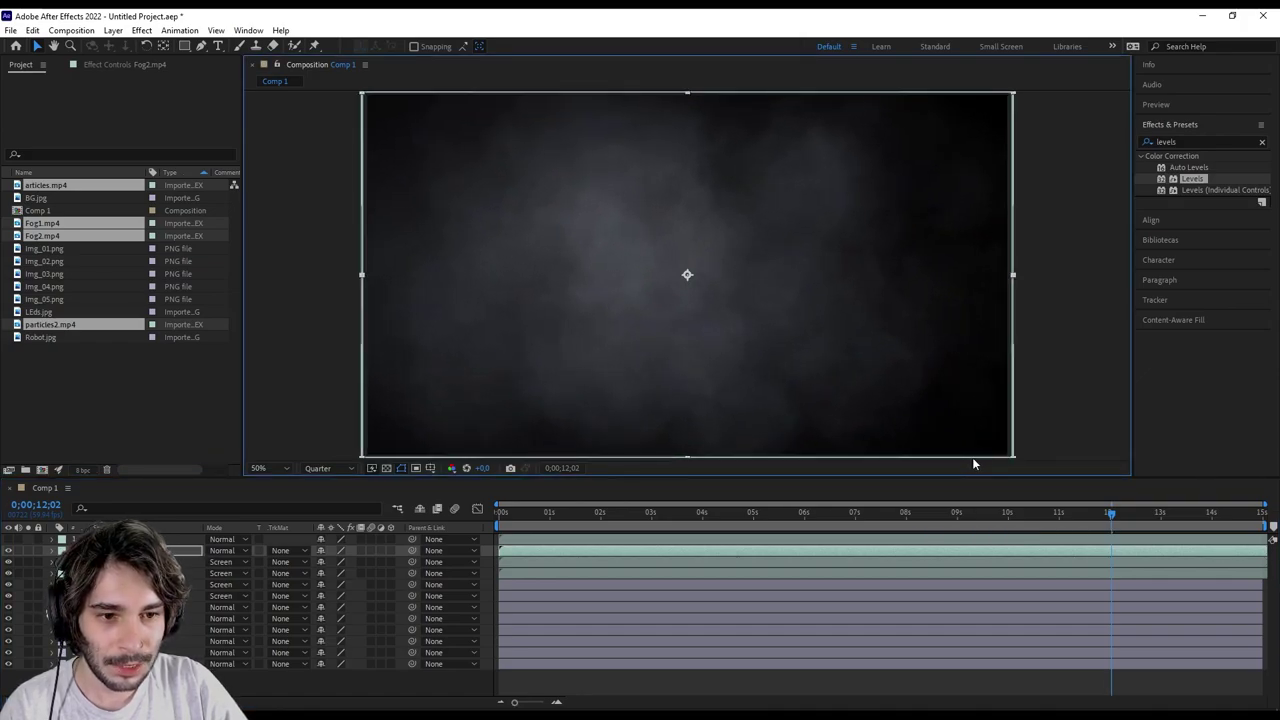
pyautogui.moveTo(1111, 514)
pyautogui.mouseDown()
pyautogui.moveTo(500, 512)
pyautogui.moveTo(655, 519)
pyautogui.mouseUp()
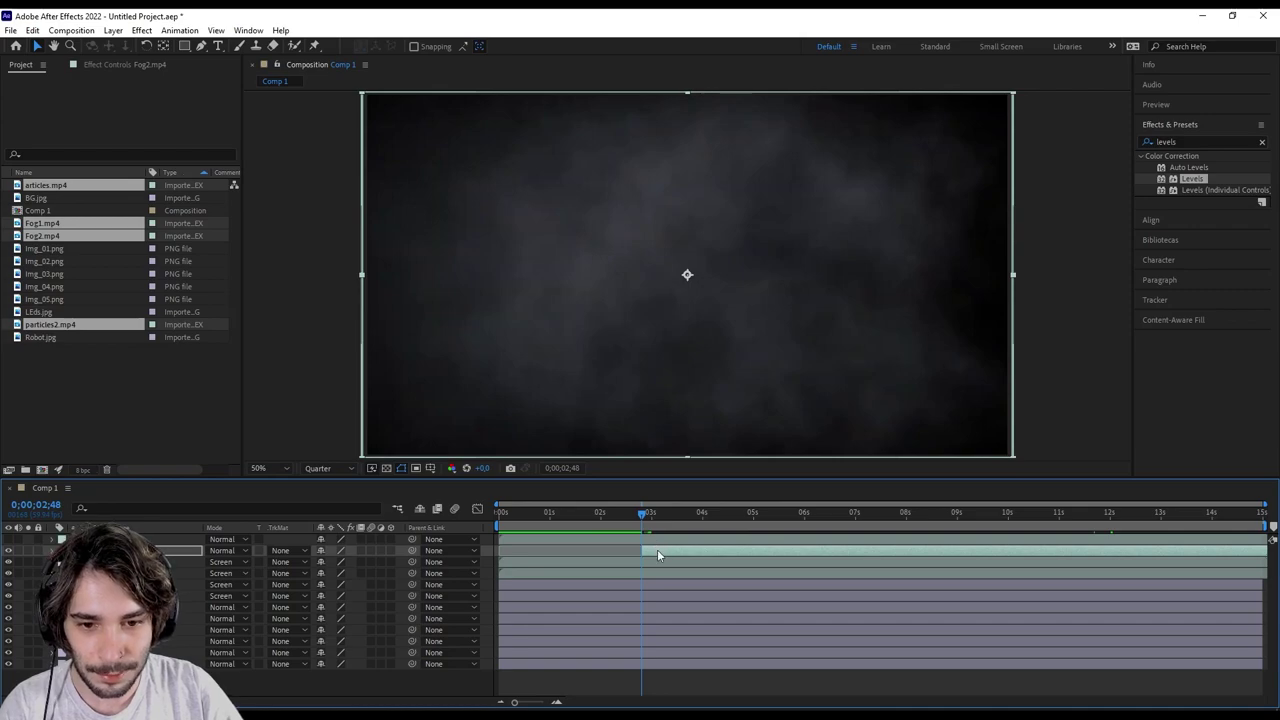
pyautogui.moveTo(657, 555)
pyautogui.mouseDown()
pyautogui.moveTo(514, 550)
pyautogui.moveTo(742, 514)
pyautogui.mouseUp()
pyautogui.click(519, 512)
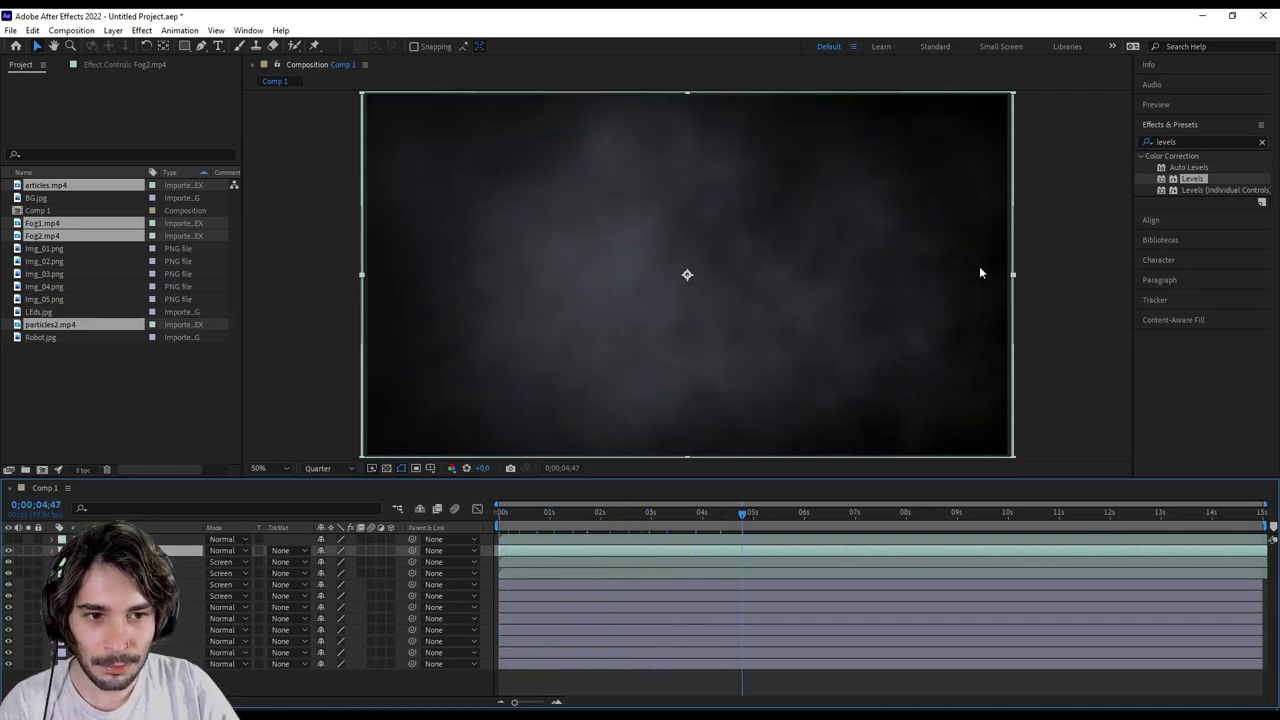
# Apply Transform > Fit to Comp Width to Fog2 and scrub to 11 seconds.
pyautogui.rightClick(551, 557)
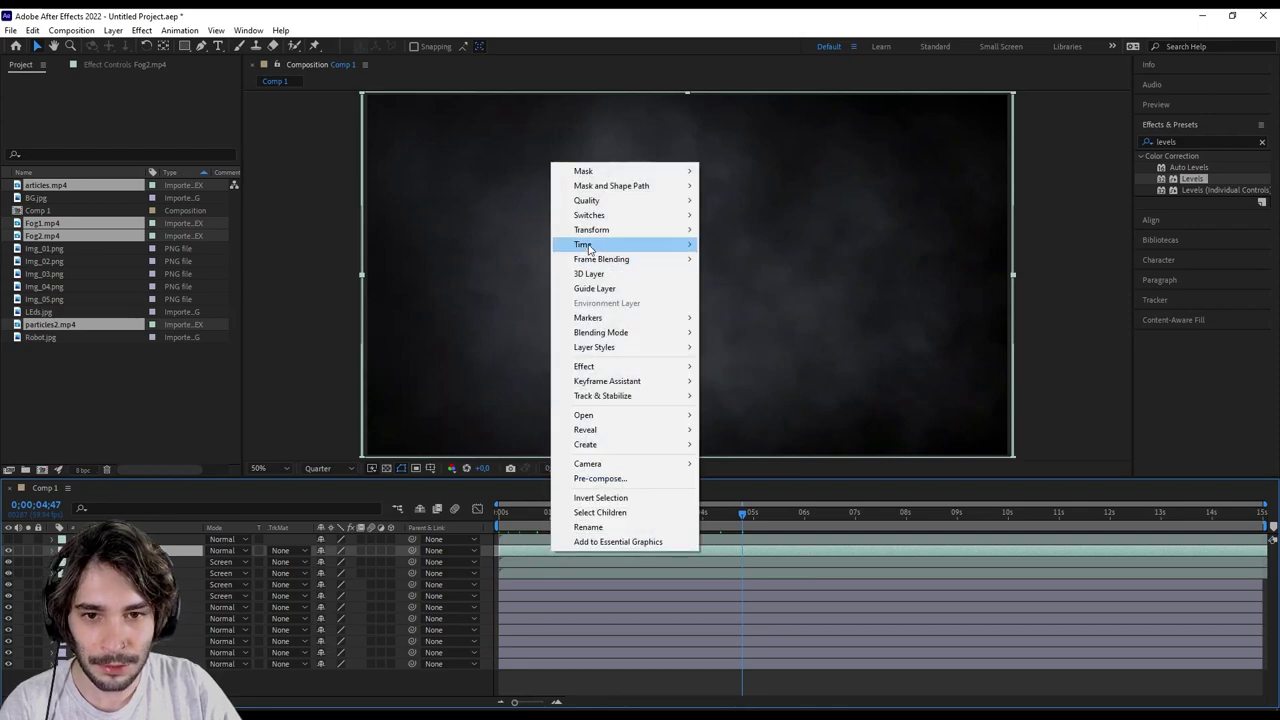
pyautogui.moveTo(603, 232)
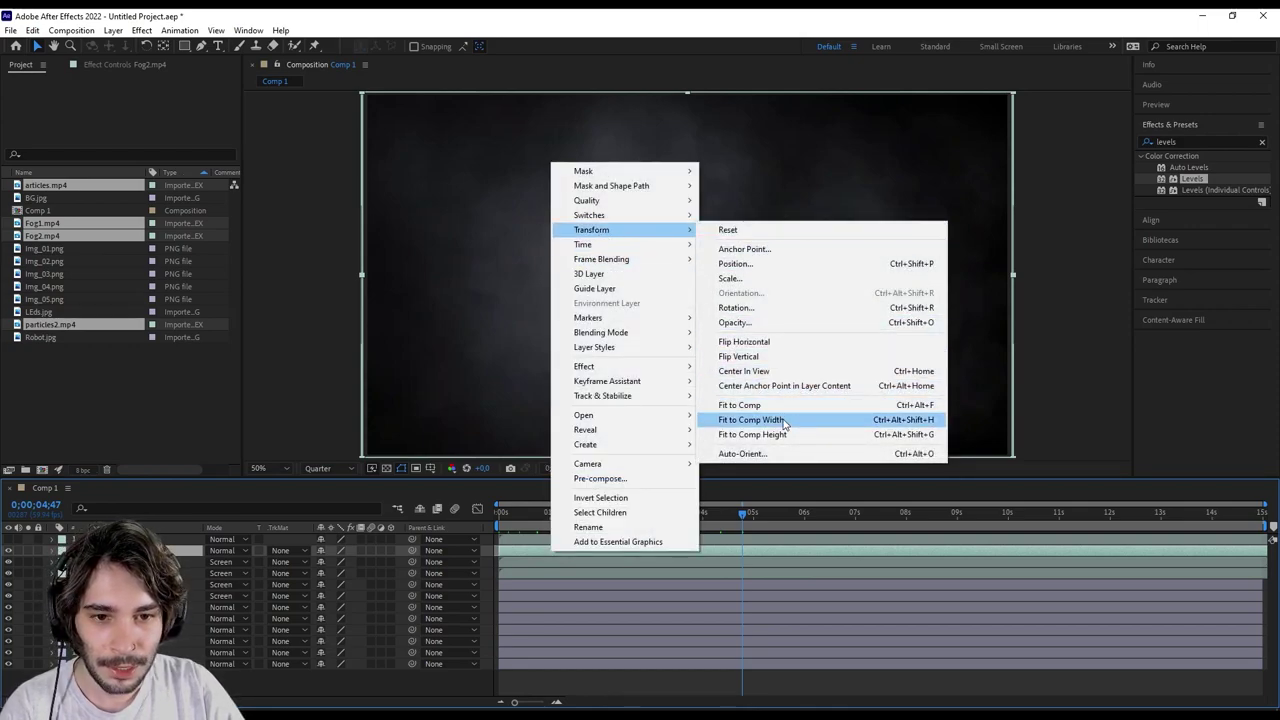
pyautogui.click(749, 342)
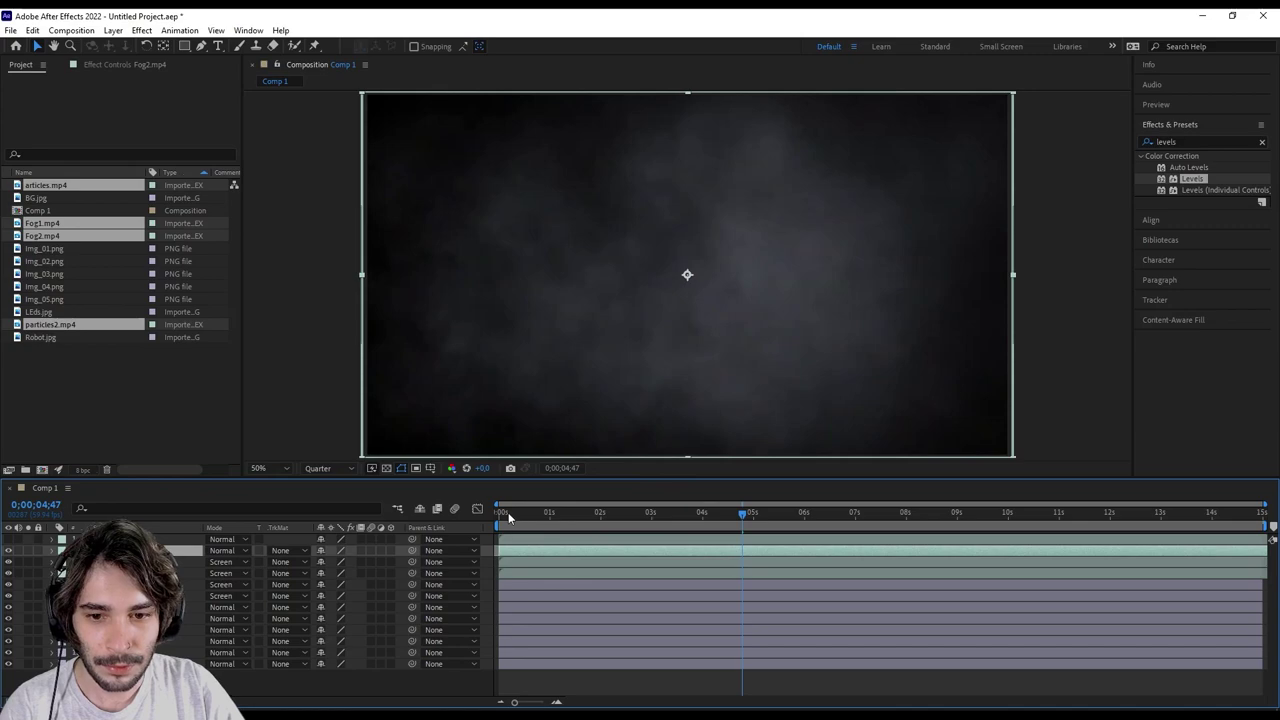
pyautogui.moveTo(508, 516); pyautogui.dragTo(1100, 514)
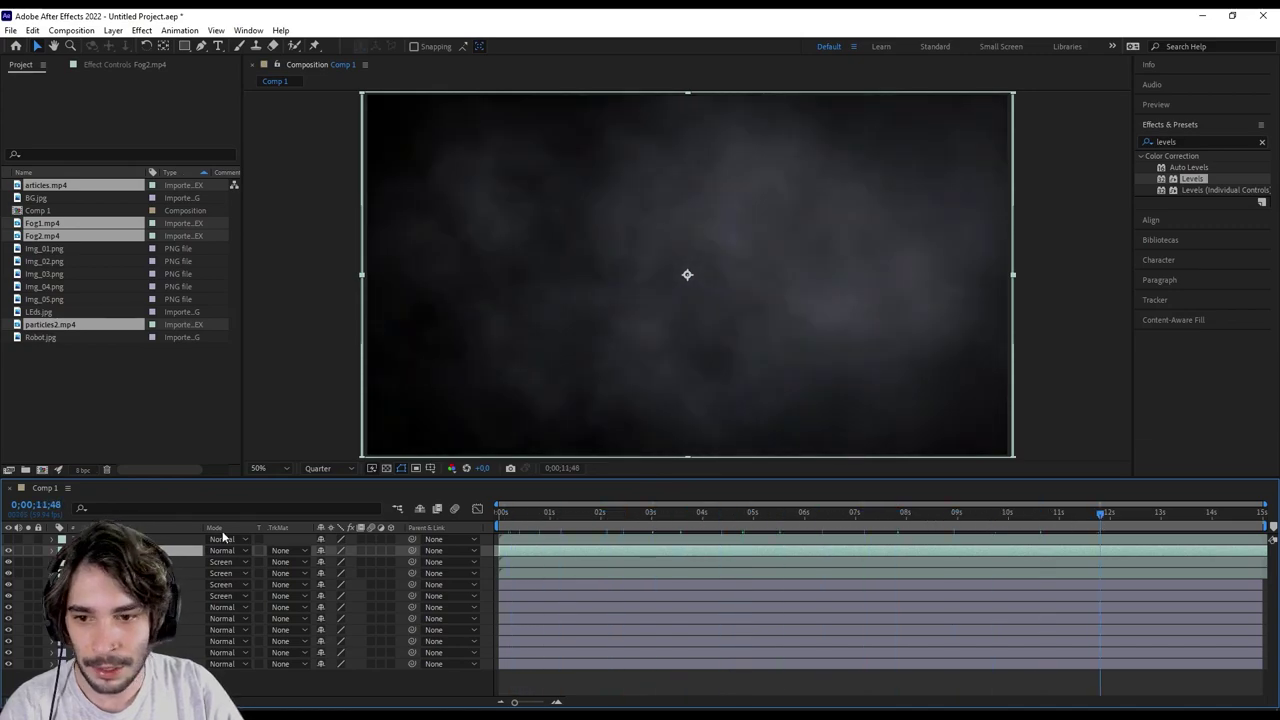
pyautogui.doubleClick(1182, 143)
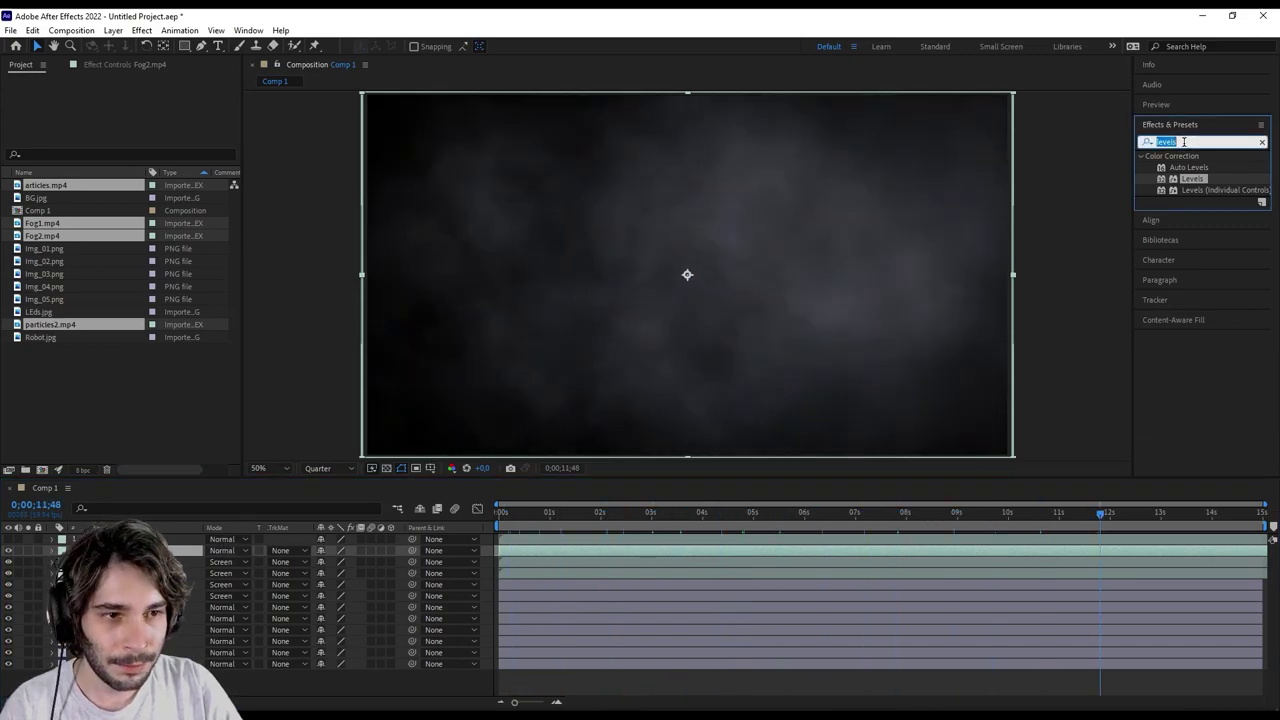
# Apply Hue/Saturation to Fog2 with Colorize on and hue shifted to about 215° blue.
pyautogui.write('hue')
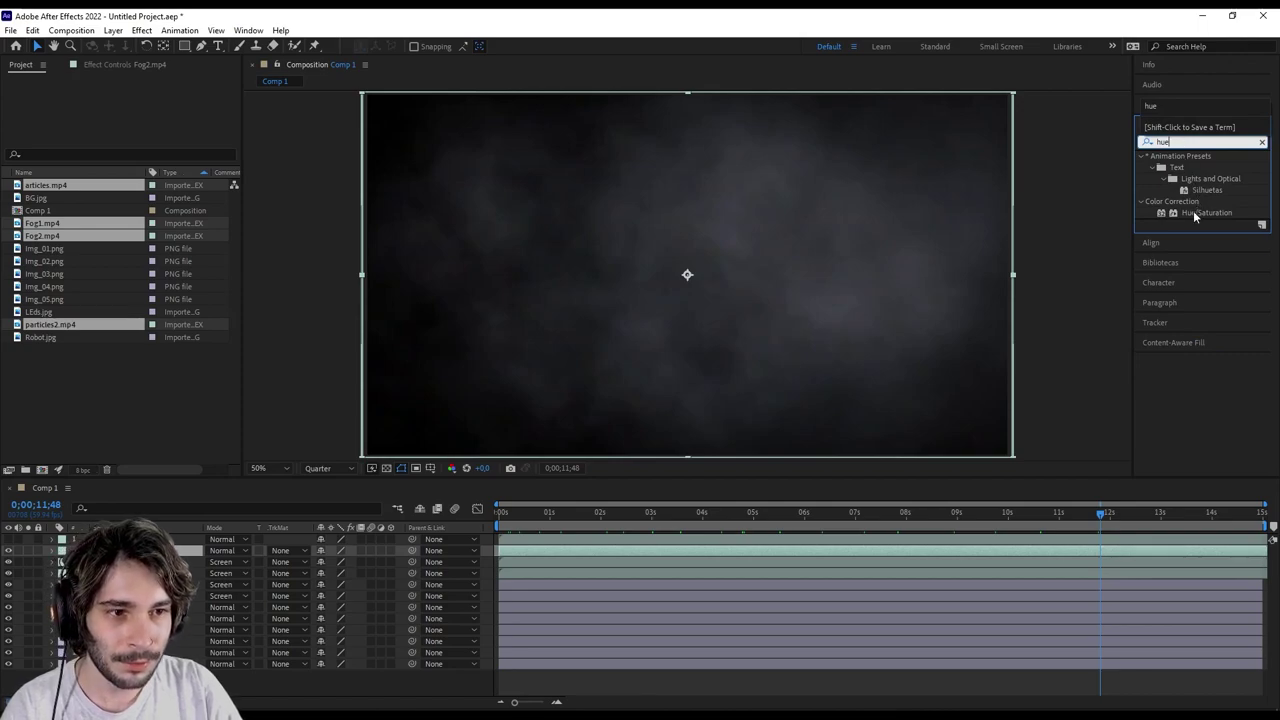
pyautogui.doubleClick(1193, 213)
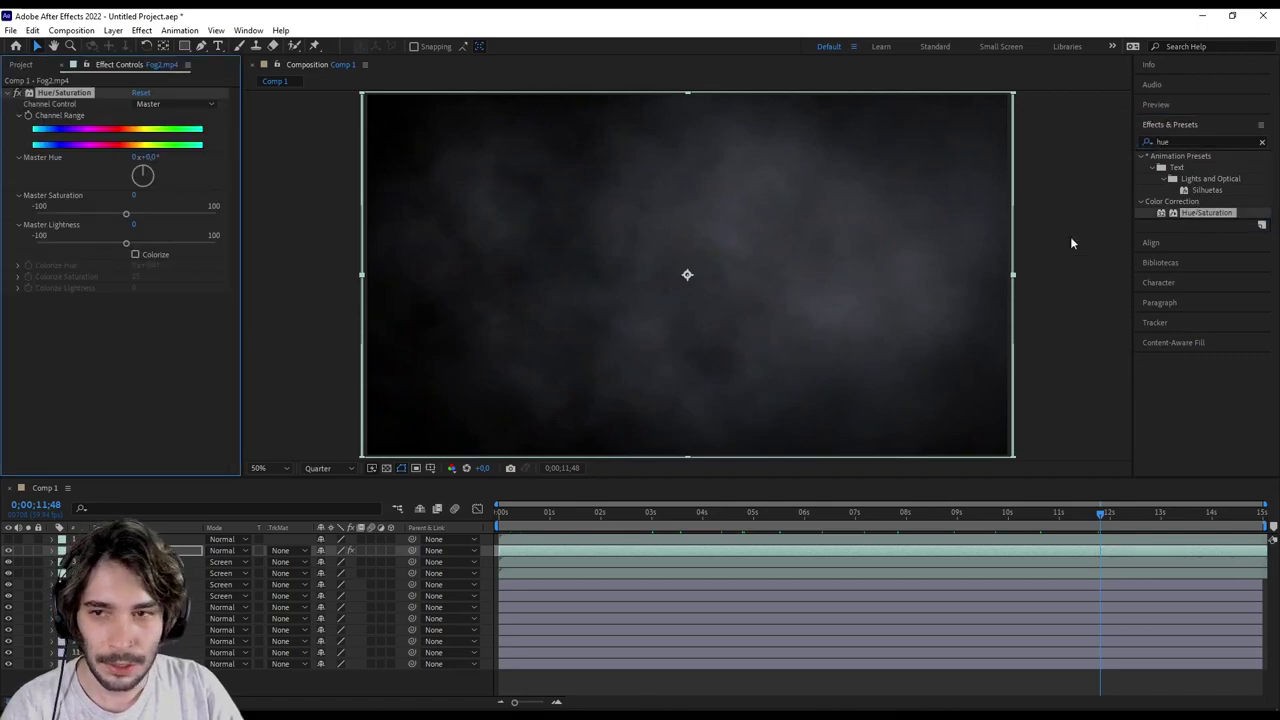
pyautogui.click(135, 255)
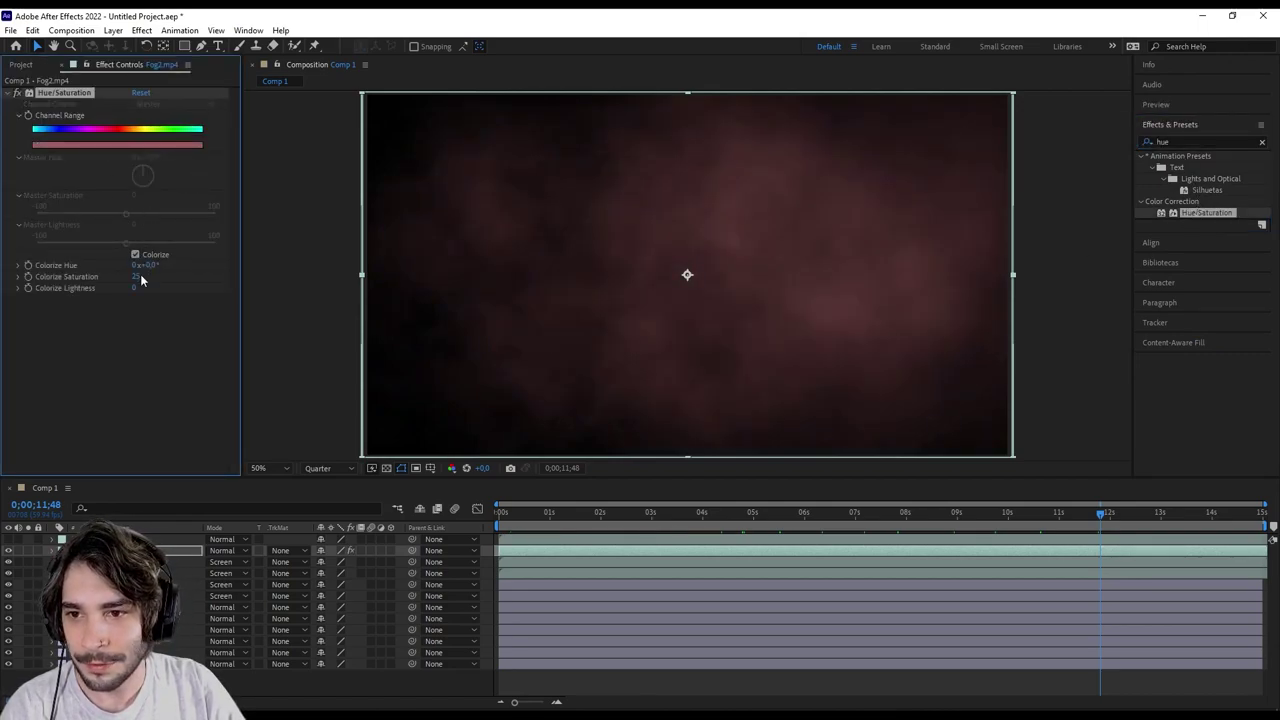
pyautogui.moveTo(177, 267); pyautogui.dragTo(323, 267)
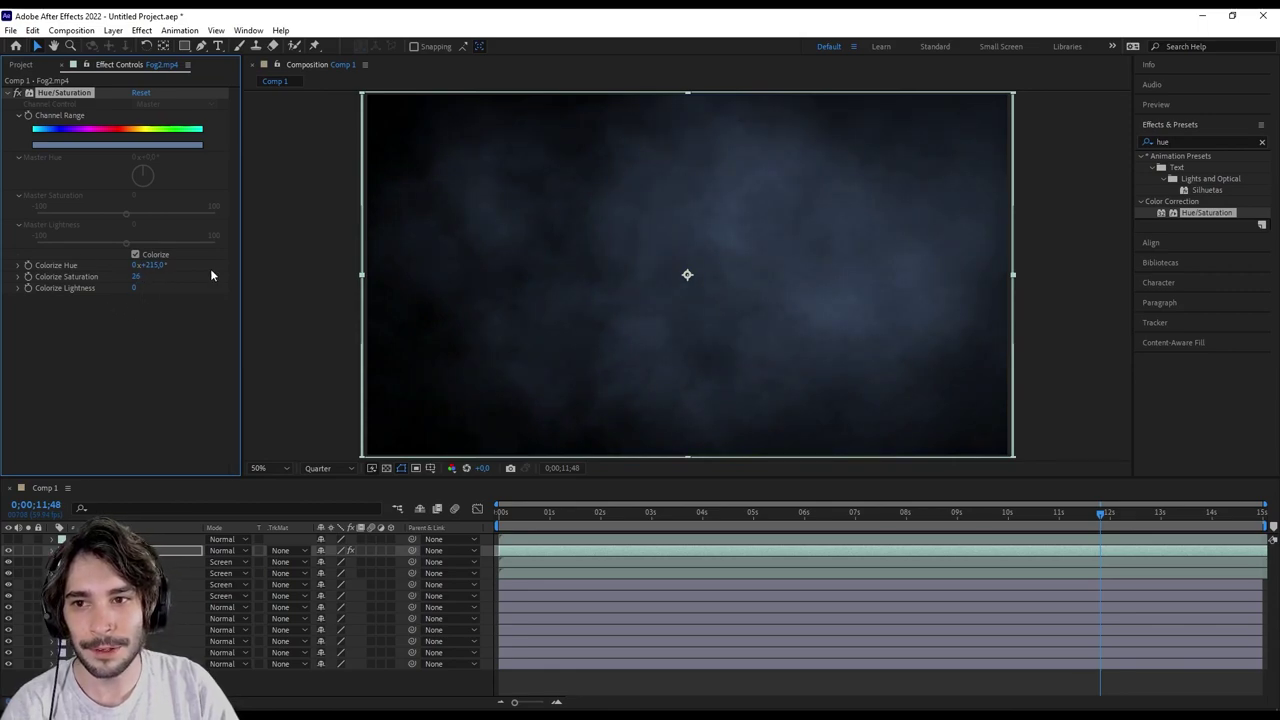
# Set the Fog2 layer to Screen mode and preview the comp from the start.
pyautogui.click(212, 552)
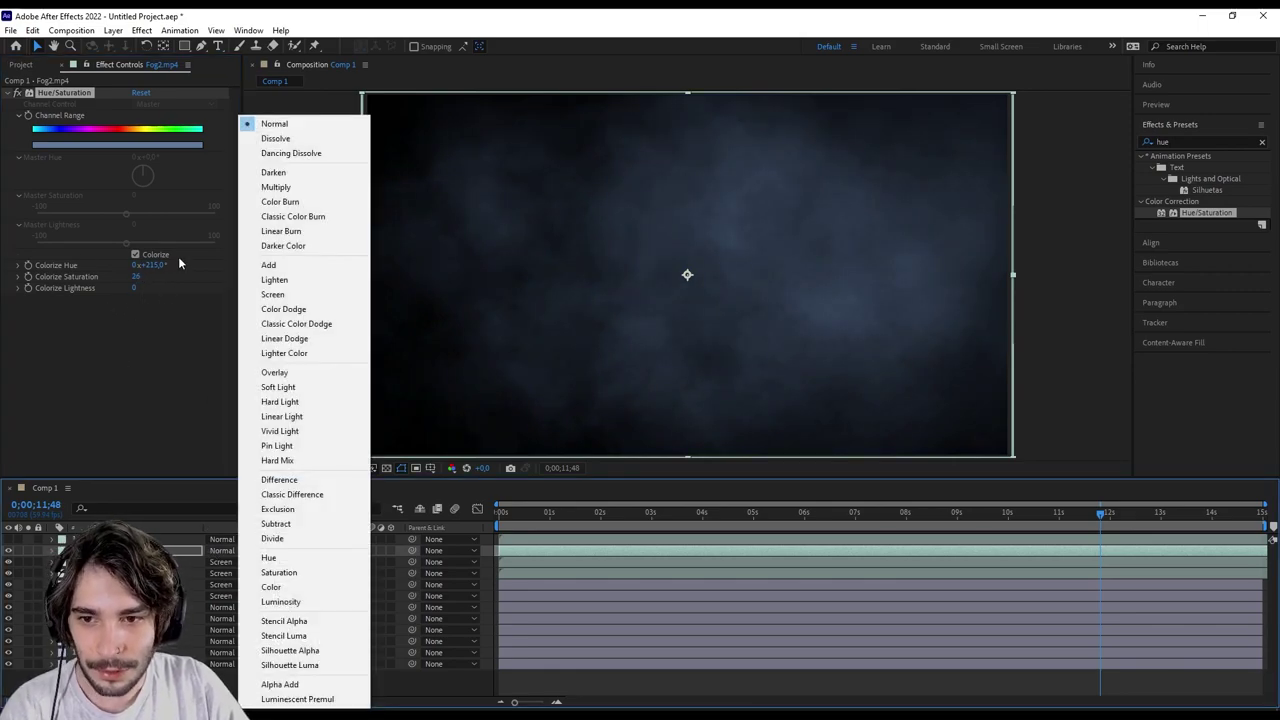
pyautogui.click(256, 296)
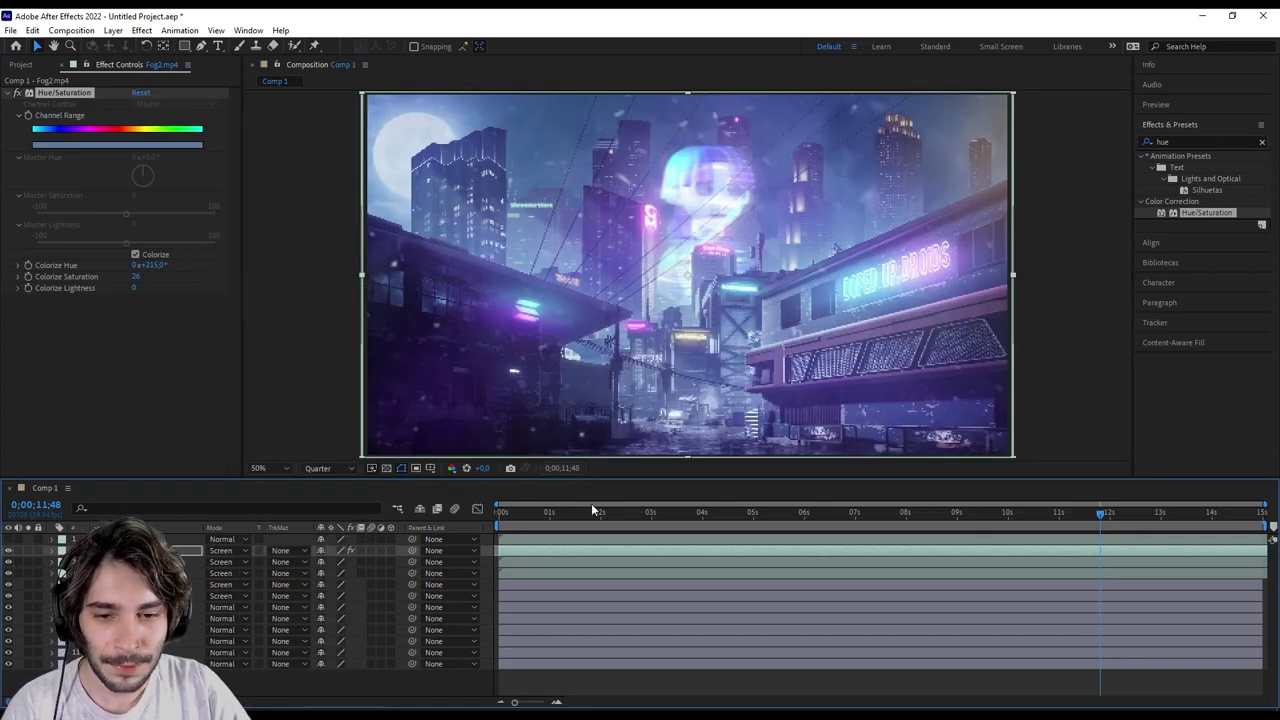
pyautogui.moveTo(530, 518); pyautogui.dragTo(393, 515)
pyautogui.click(552, 680)
pyautogui.press('space')
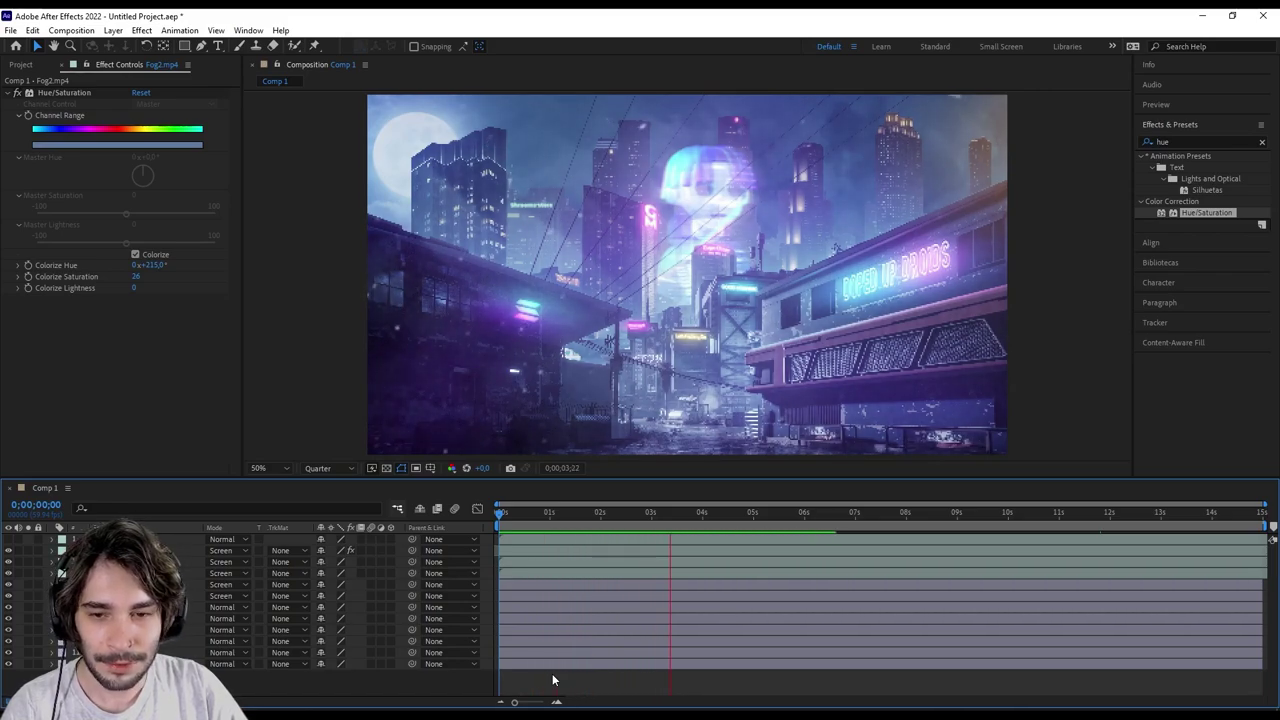
pyautogui.press('space')
# At about 2.6 s, enlarge the Fog2 layer slightly past the frame edges.
pyautogui.click(16, 66)
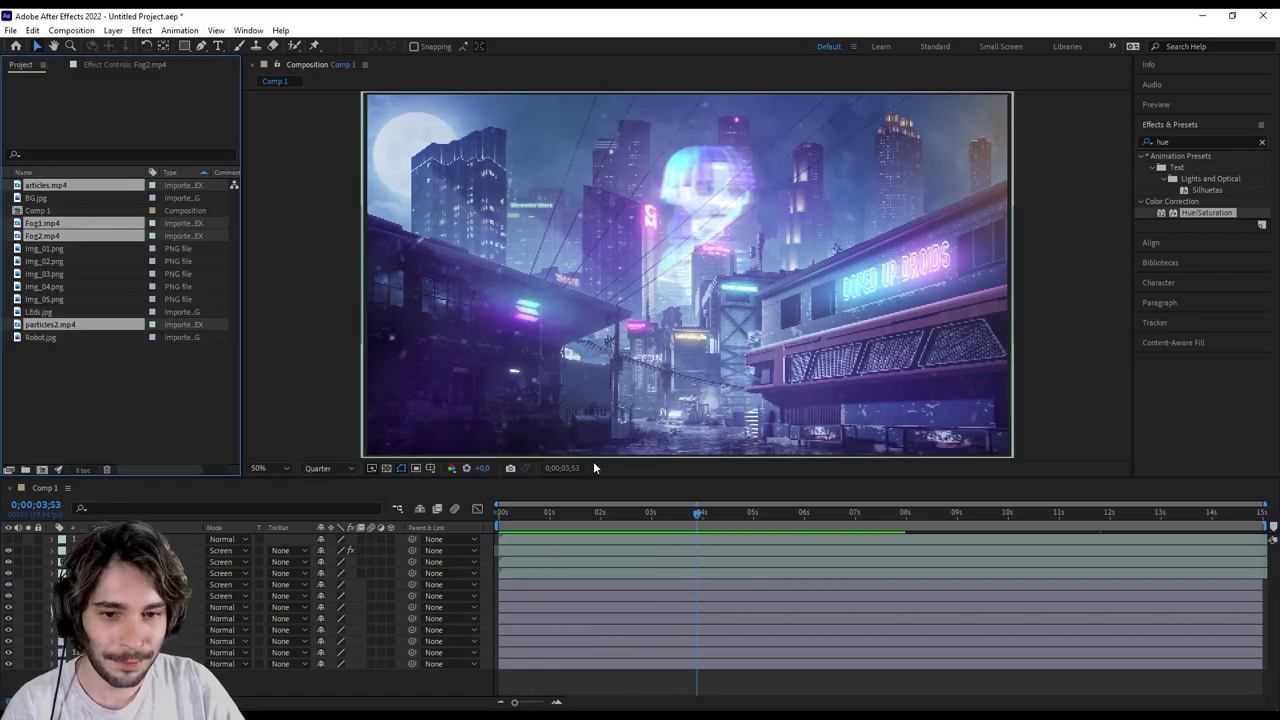
pyautogui.moveTo(700, 514)
pyautogui.mouseDown()
pyautogui.moveTo(825, 518)
pyautogui.moveTo(750, 518)
pyautogui.mouseUp()
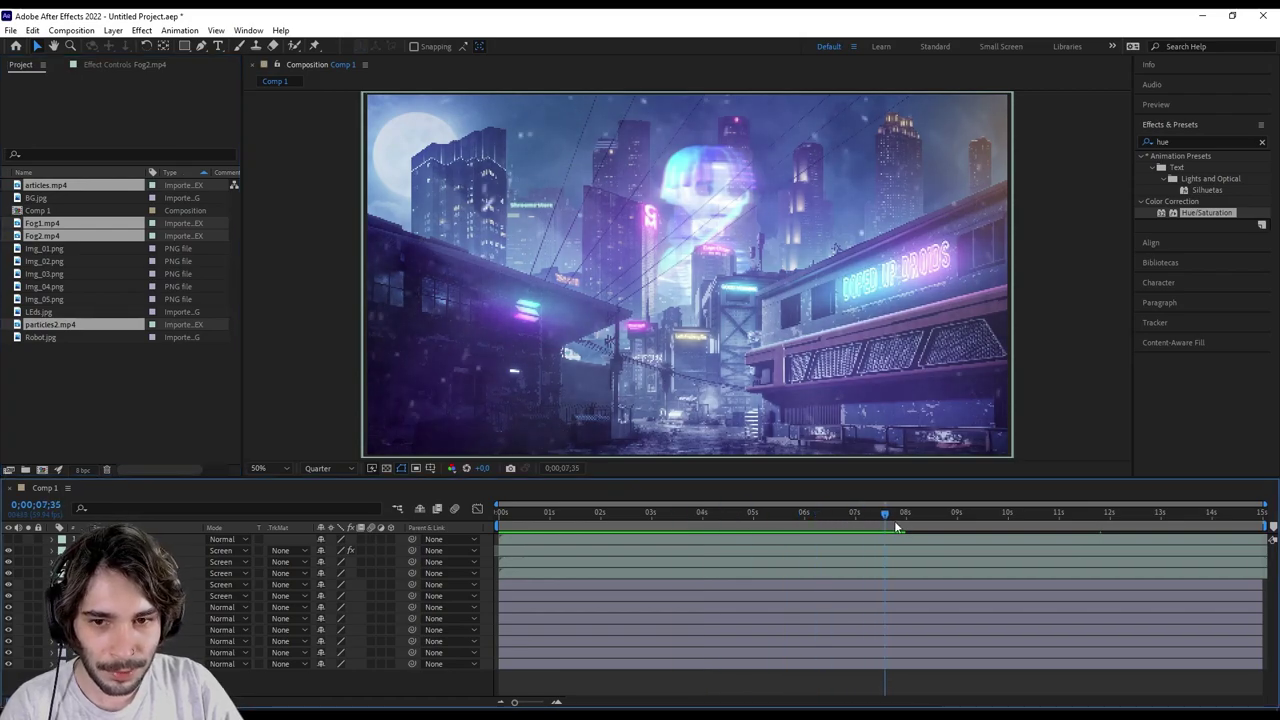
pyautogui.click(631, 520)
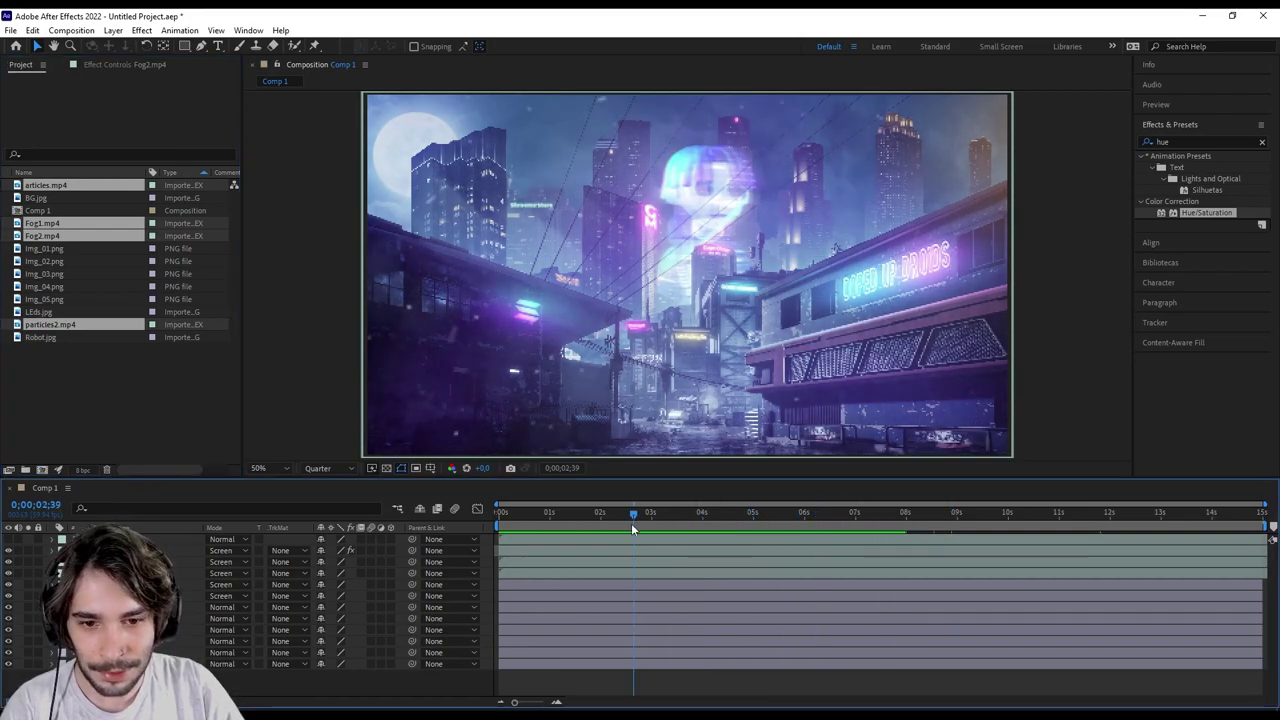
pyautogui.click(629, 548)
pyautogui.scroll(-2, 924, 366)
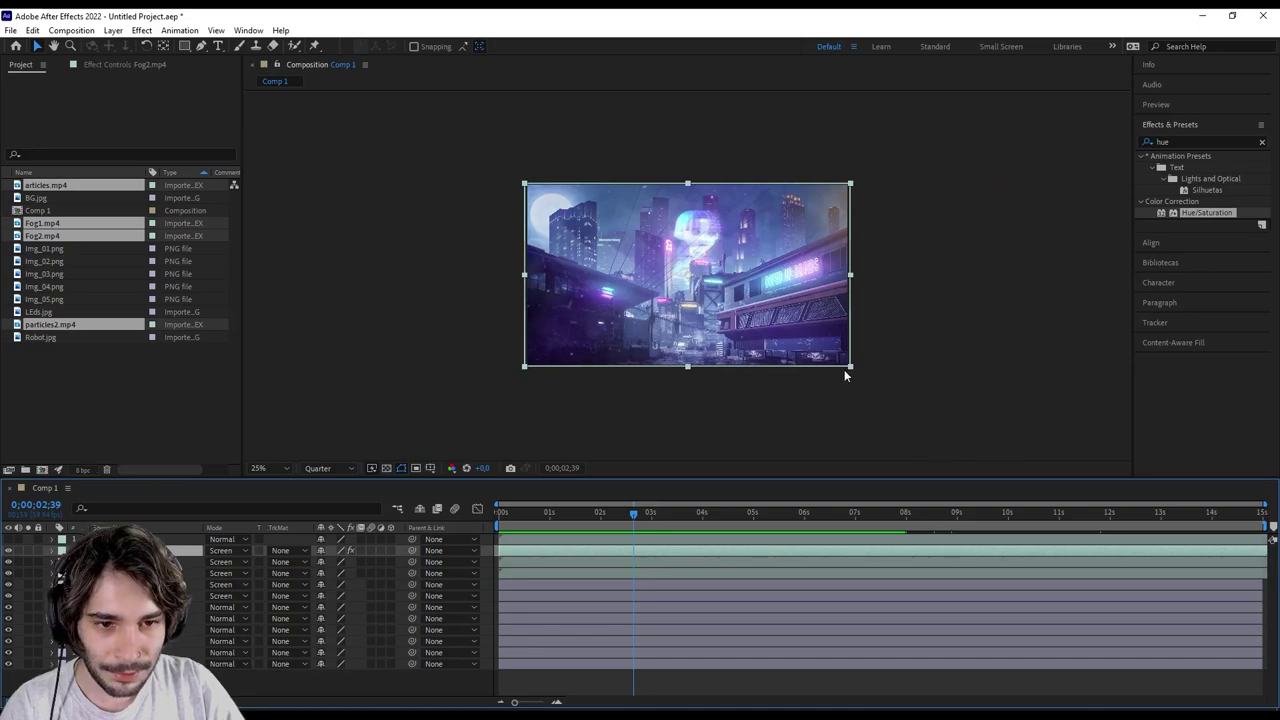
pyautogui.moveTo(849, 369); pyautogui.dragTo(868, 378)
pyautogui.scroll(2, 732, 366)
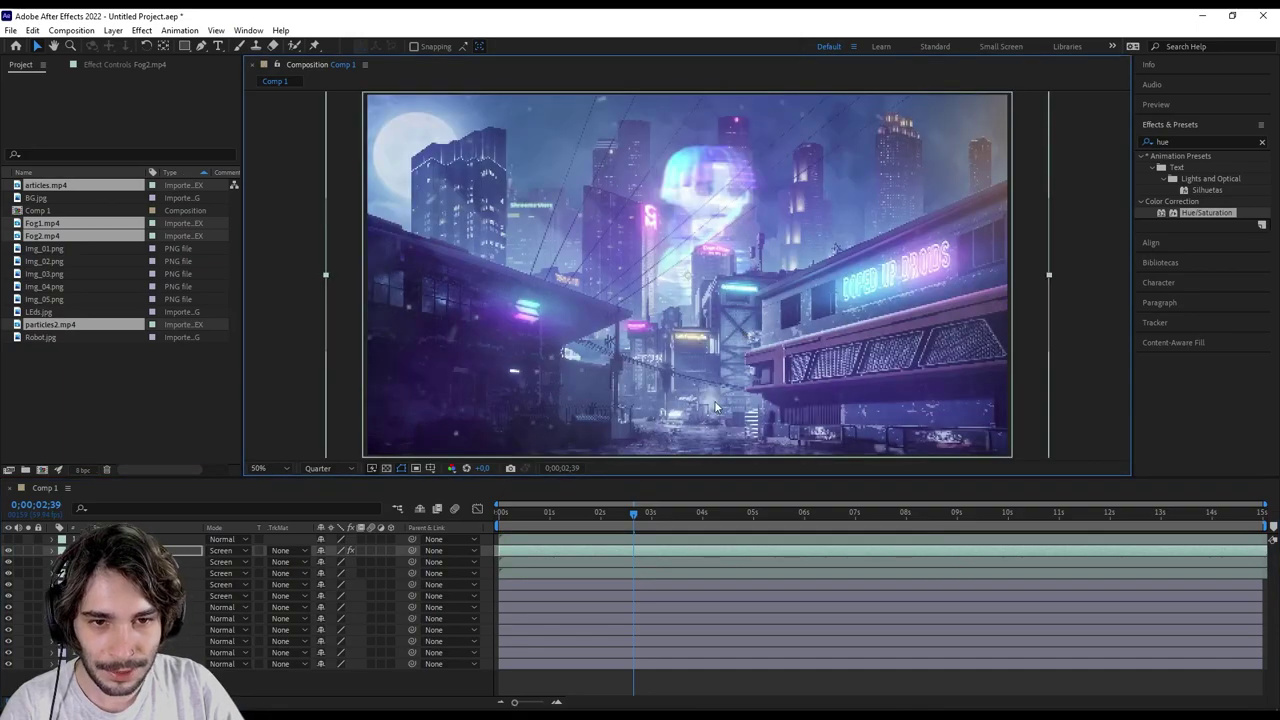
# Turn on the Fog1 layer and scale it up to fill the whole composition.
pyautogui.click(12, 541)
pyautogui.click(10, 541)
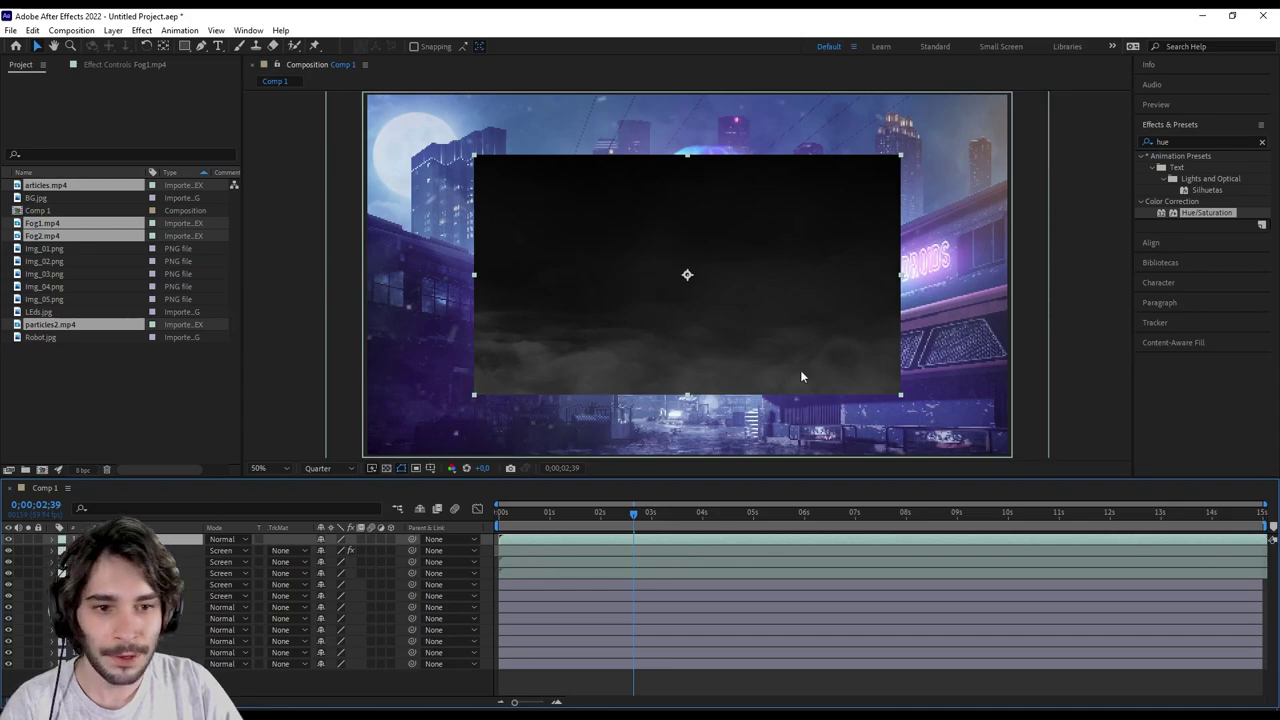
pyautogui.moveTo(900, 398); pyautogui.dragTo(1015, 462)
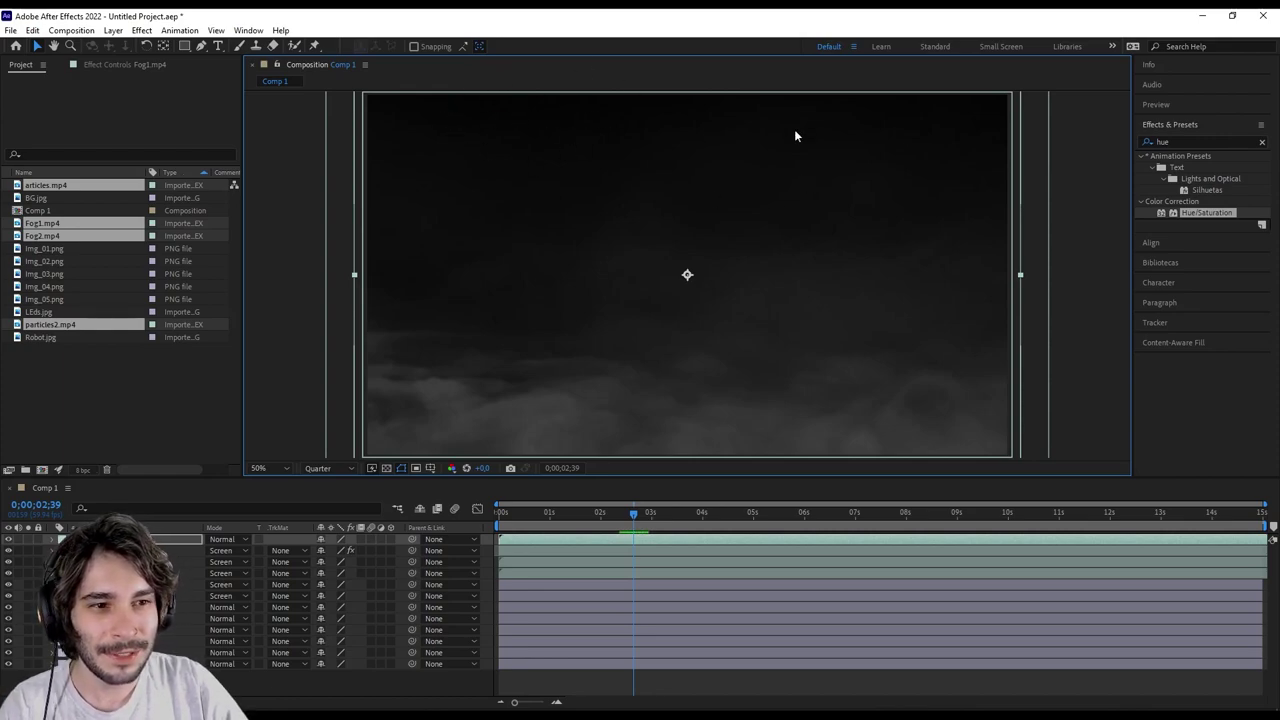
pyautogui.click(1181, 140)
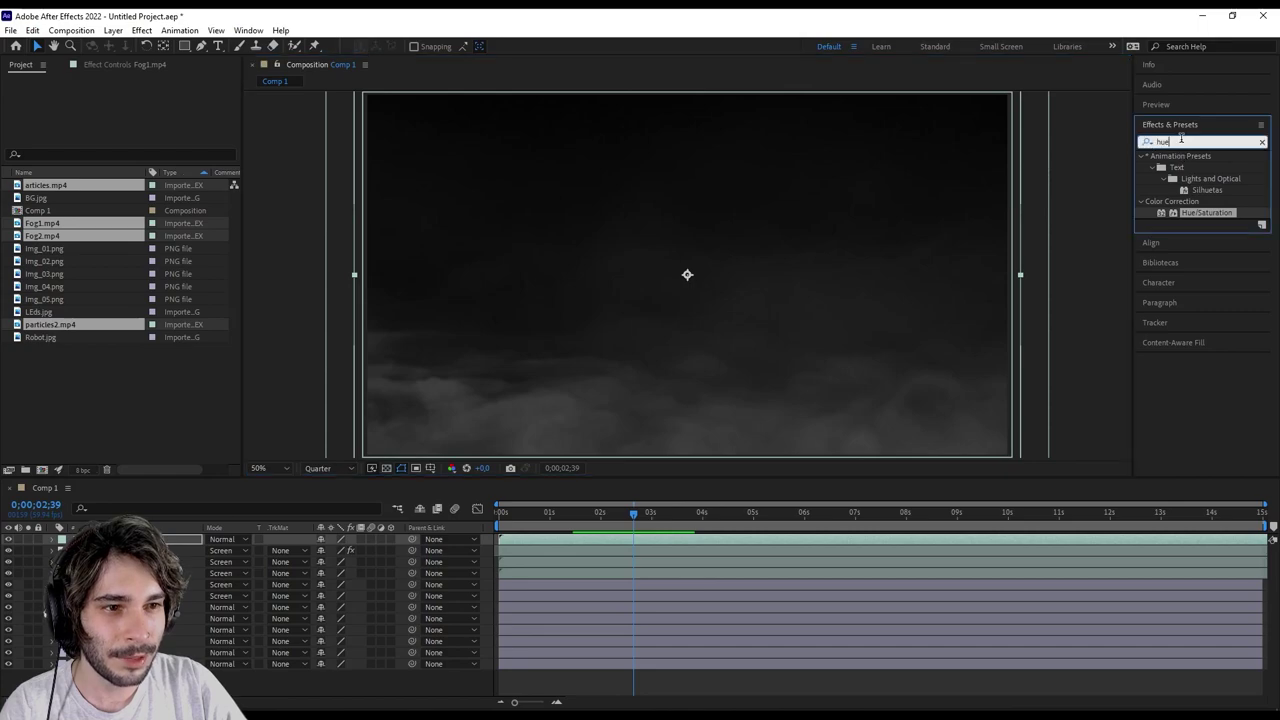
# Apply Levels to Fog1 and raise Input Black to about 13.
pyautogui.write('levels')
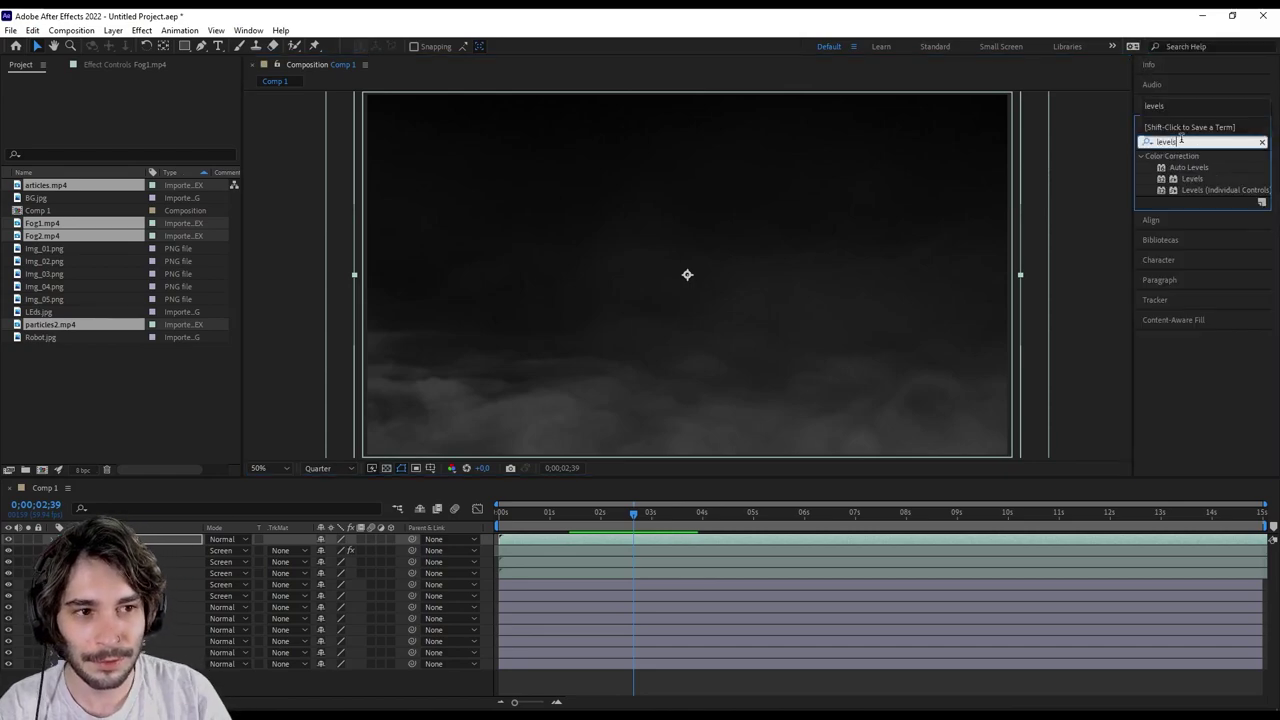
pyautogui.doubleClick(1192, 178)
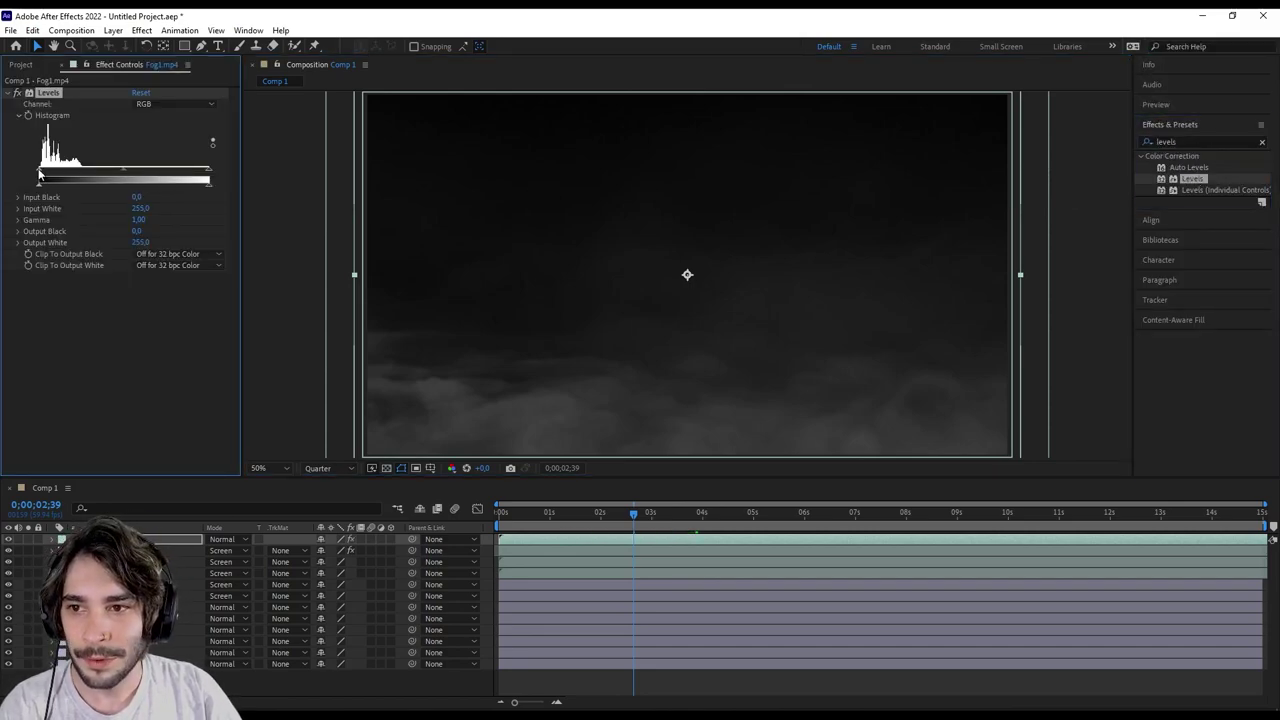
pyautogui.moveTo(41, 174); pyautogui.dragTo(49, 174)
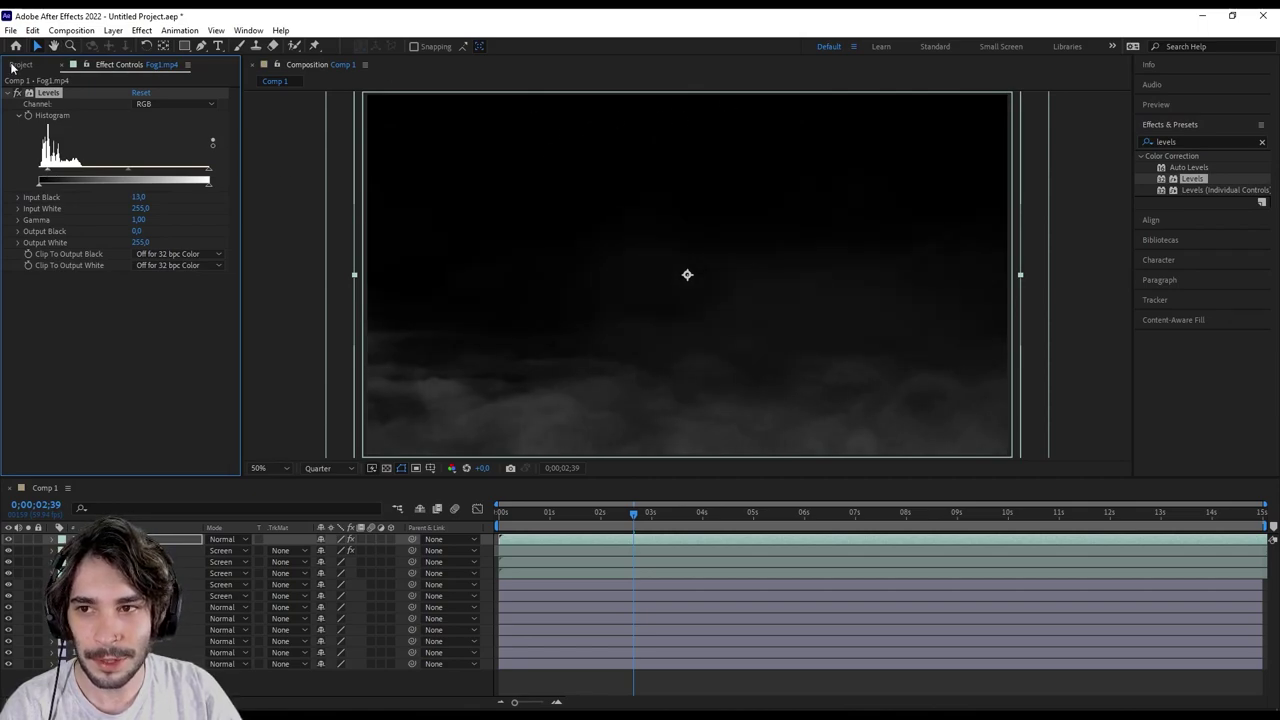
pyautogui.click(14, 65)
# Add Hue/Saturation to Fog1 with Colorize on and hue around 202°.
pyautogui.doubleClick(1165, 142)
pyautogui.write('hue')
pyautogui.doubleClick(1207, 212)
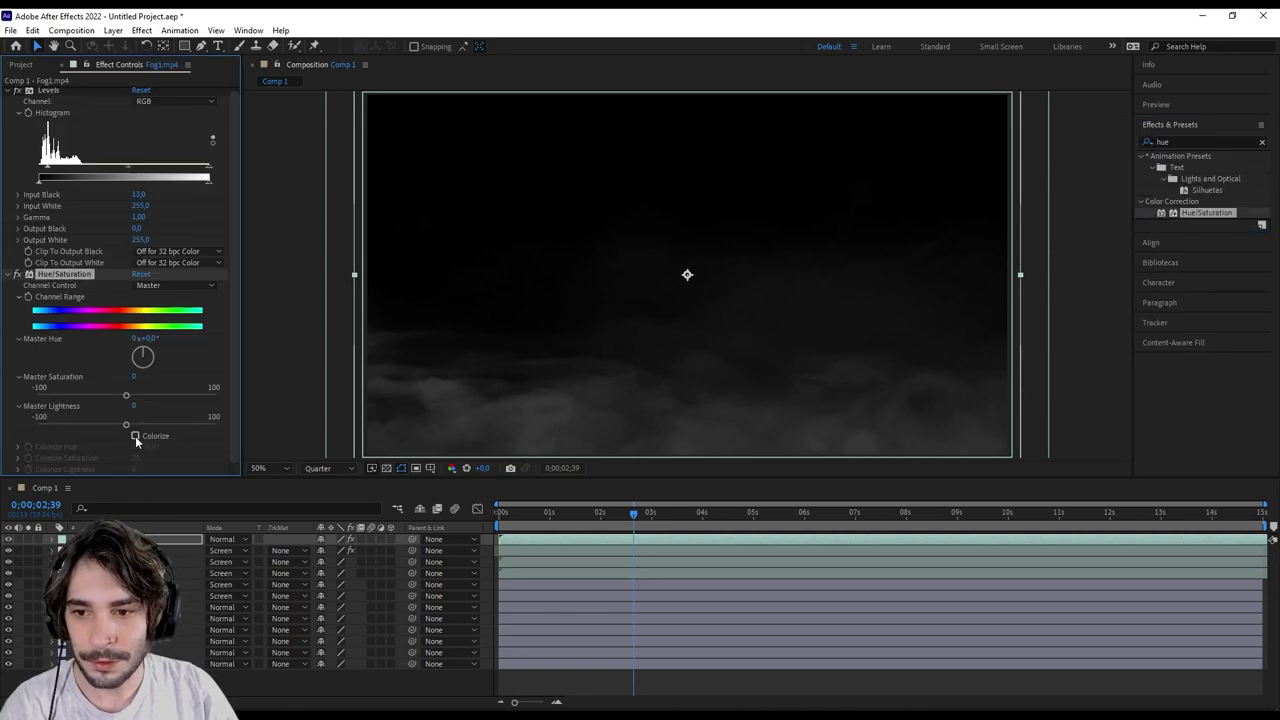
pyautogui.click(136, 437)
pyautogui.moveTo(183, 449); pyautogui.dragTo(220, 449)
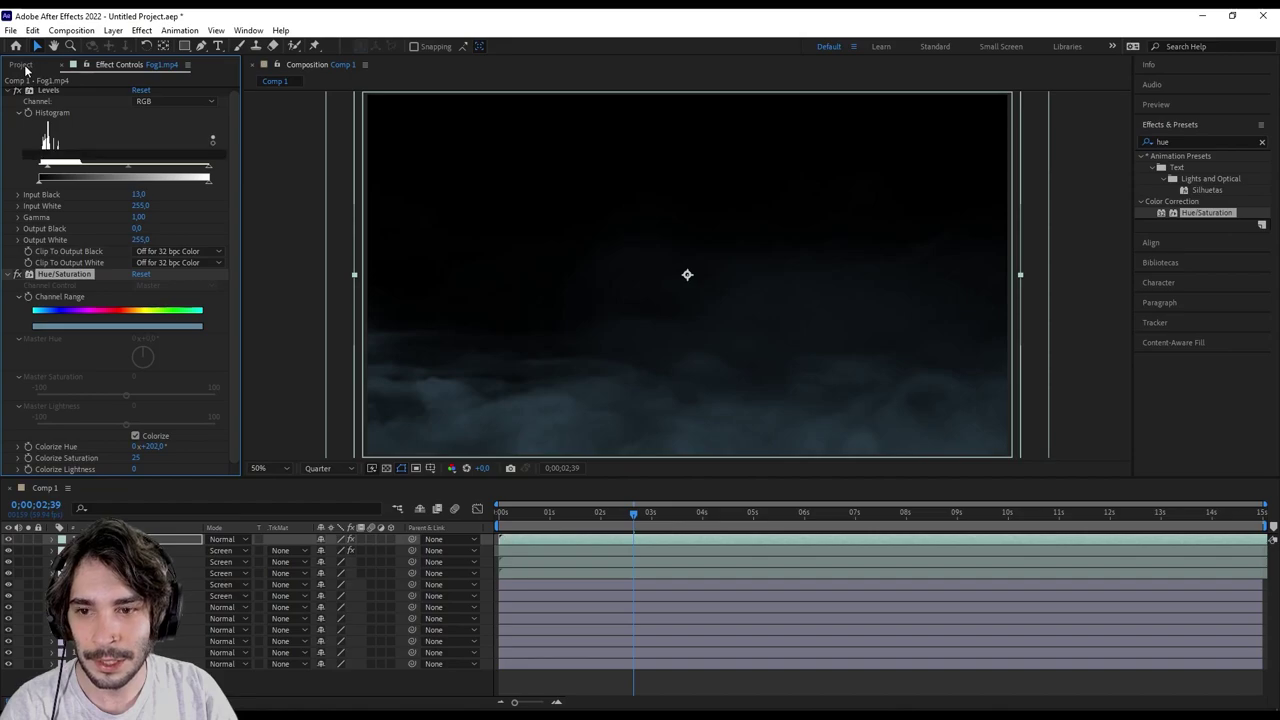
# Set Fog1's blending mode to Screen.
pyautogui.click(22, 64)
pyautogui.click(245, 540)
pyautogui.click(257, 300)
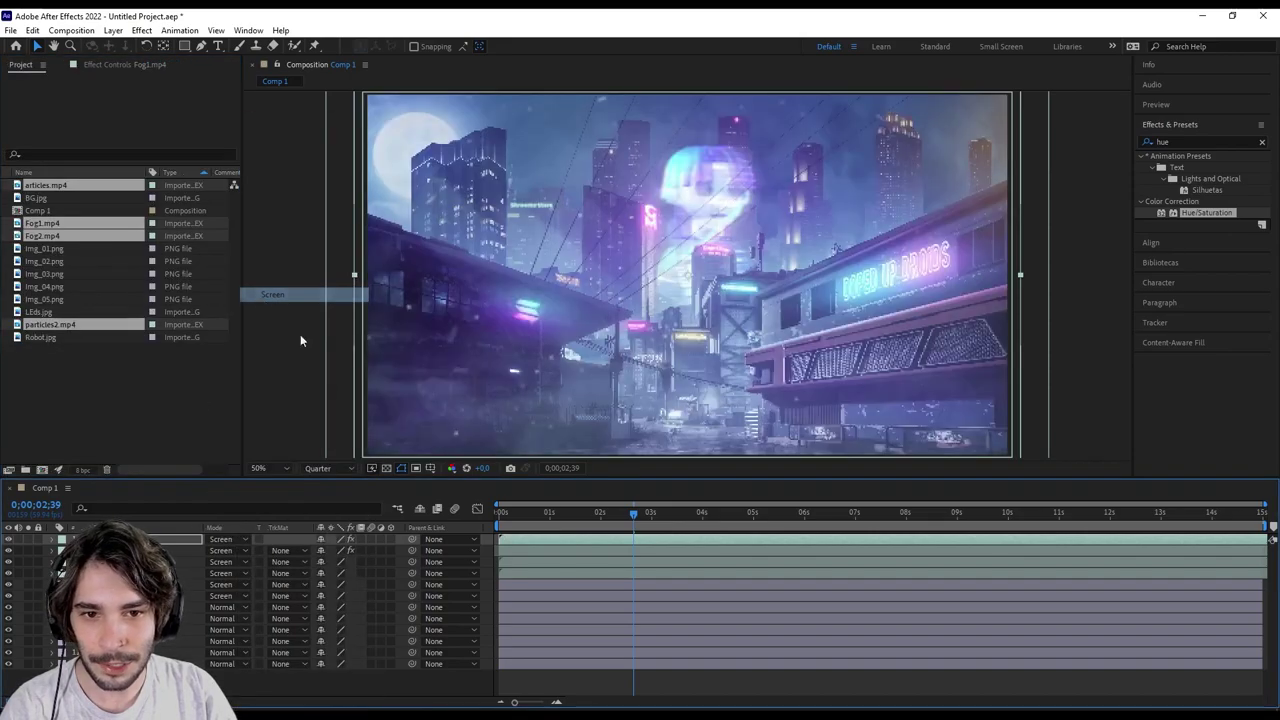
# Preview the comp from the start and compare it with and without Fog2.
pyautogui.press('Home')
pyautogui.press('space')
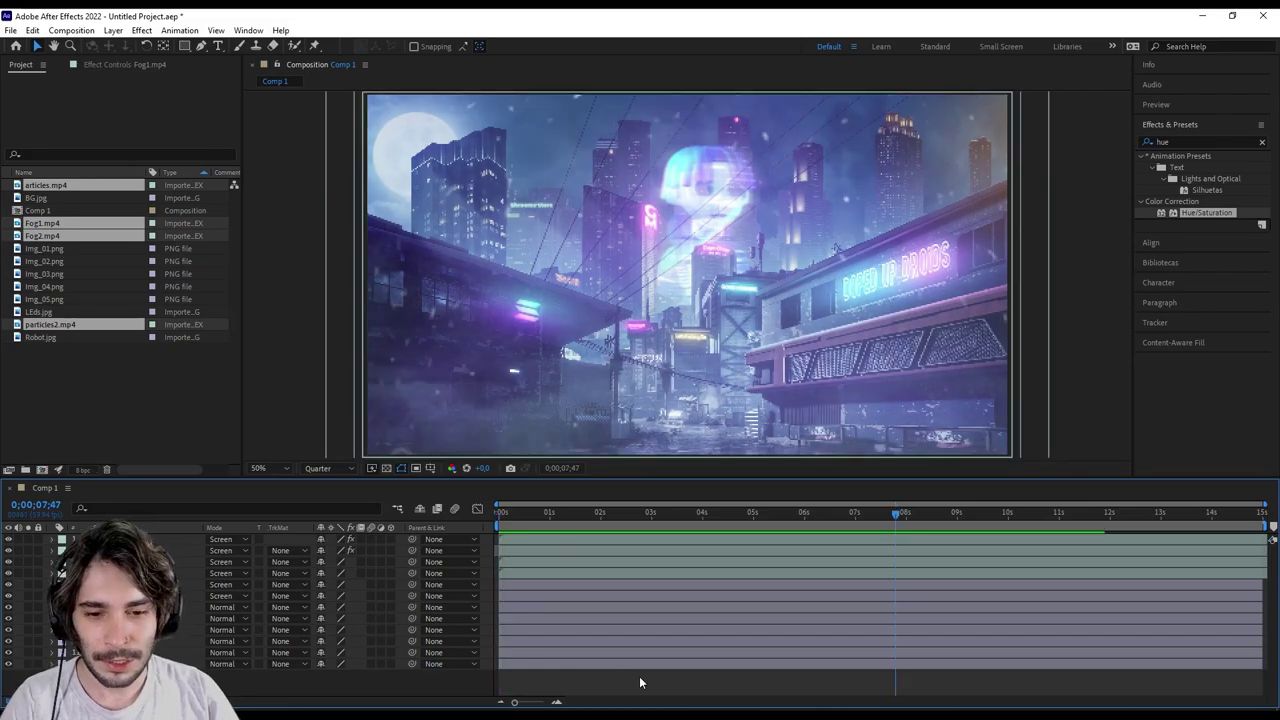
pyautogui.click(548, 553)
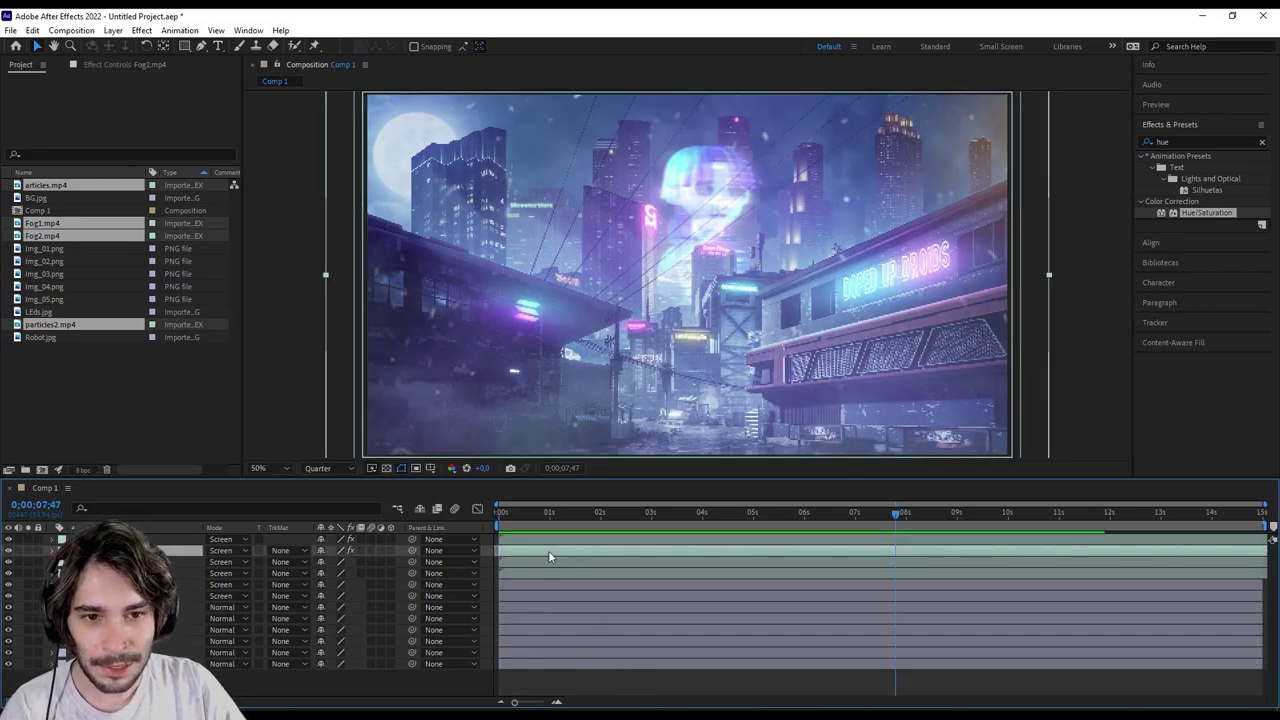
pyautogui.click(8, 550)
pyautogui.click(8, 550)
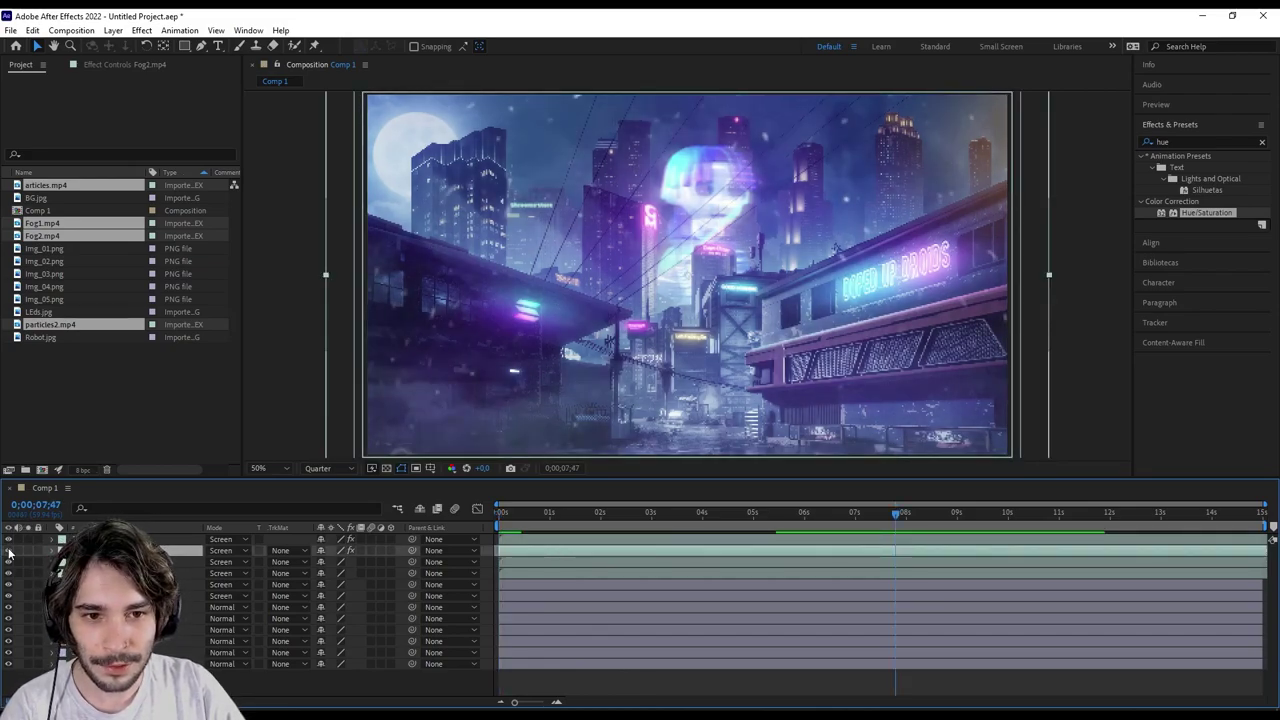
pyautogui.click(8, 550)
pyautogui.click(8, 550)
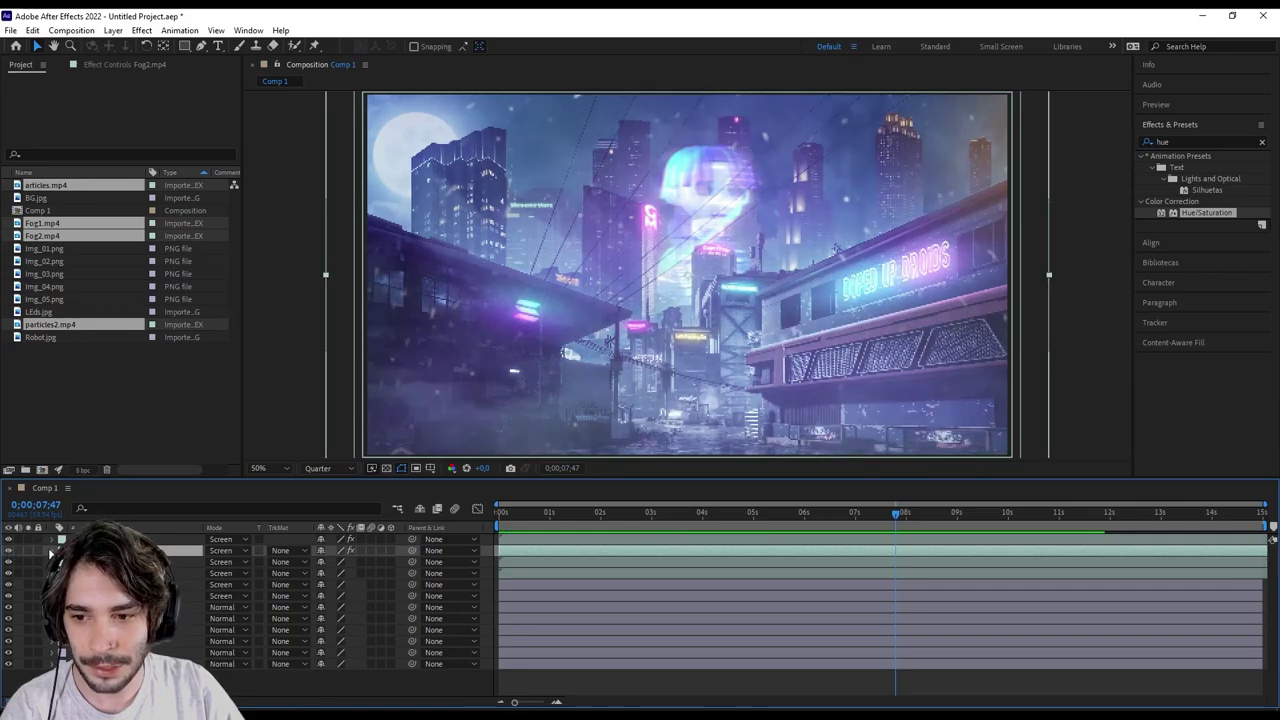
# Set Fog2's Transform Opacity to 50% and collapse its properties.
pyautogui.click(52, 550)
pyautogui.click(62, 573)
pyautogui.click(326, 629)
pyautogui.write('50')
pyautogui.press('Return')
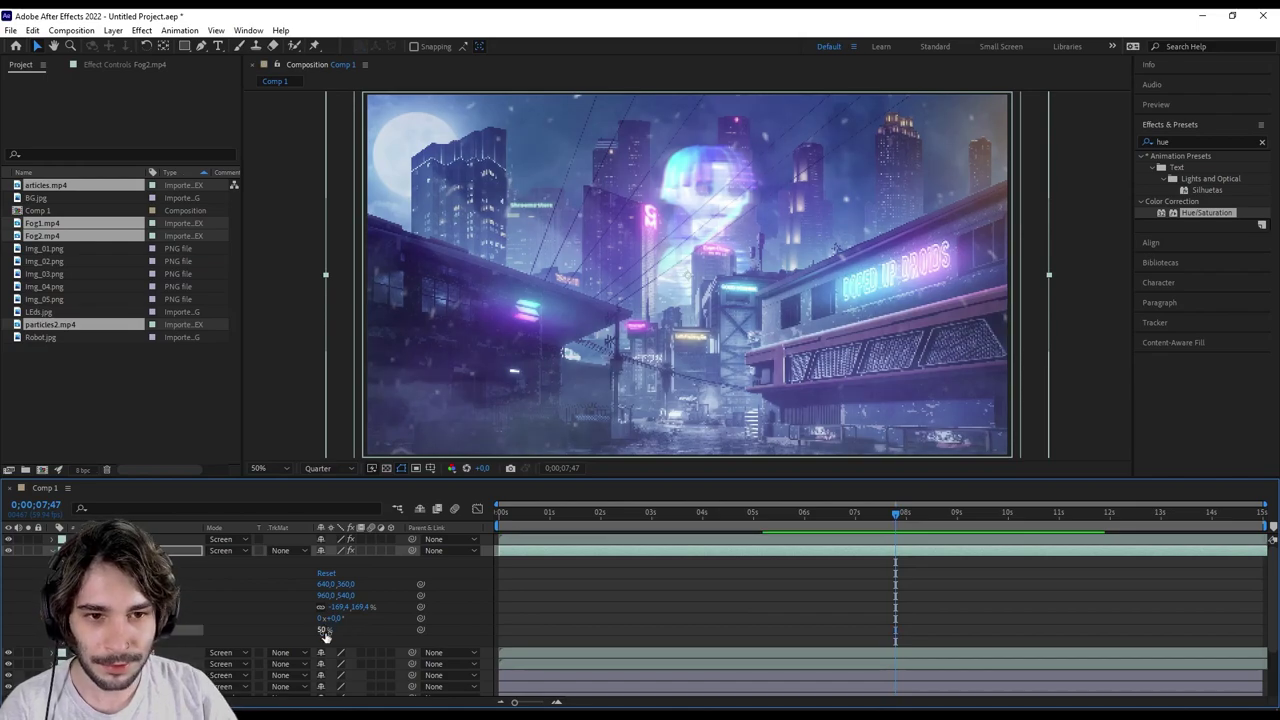
pyautogui.click(52, 550)
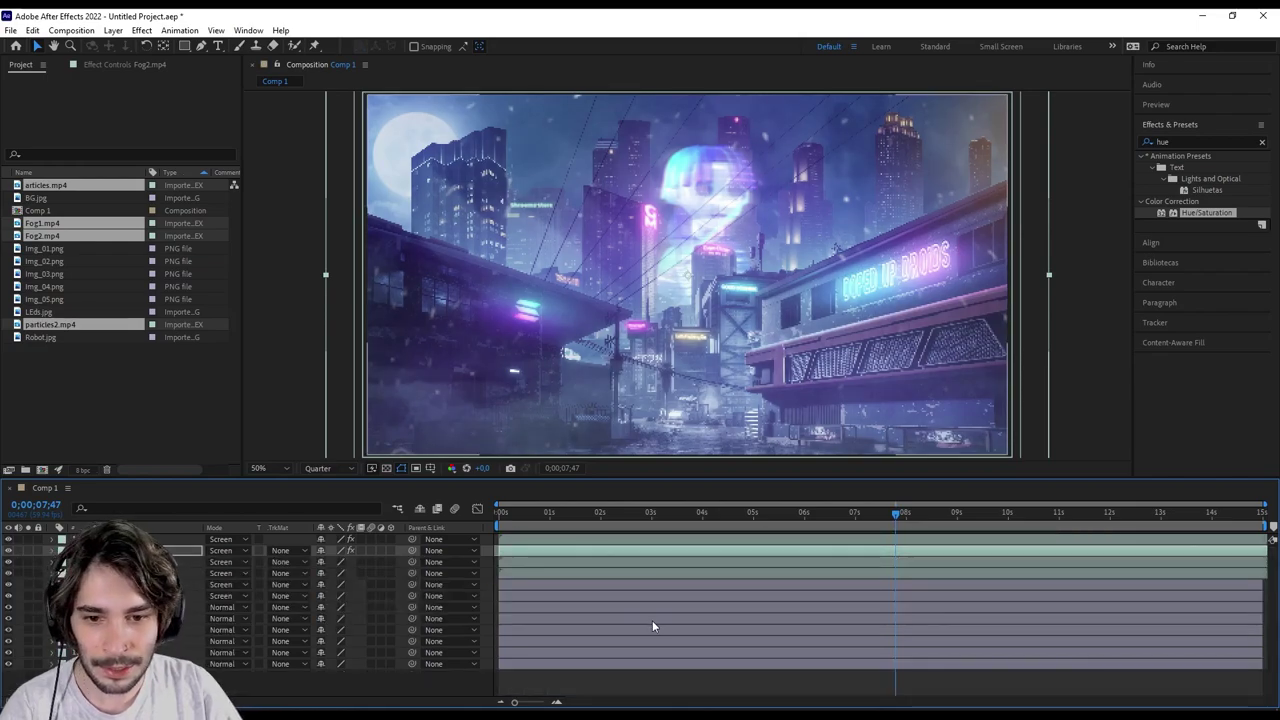
pyautogui.rightClick(600, 686)
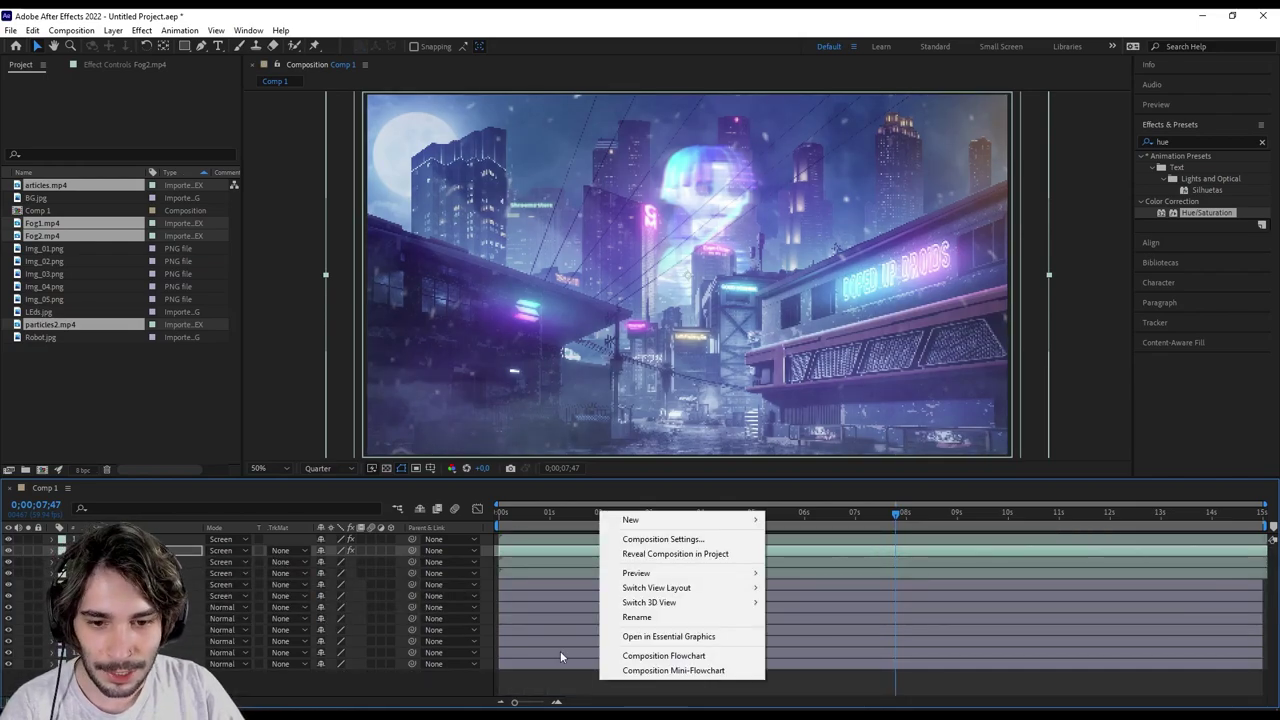
# Add a new adjustment layer and move it to the top of the stack.
pyautogui.moveTo(675, 520)
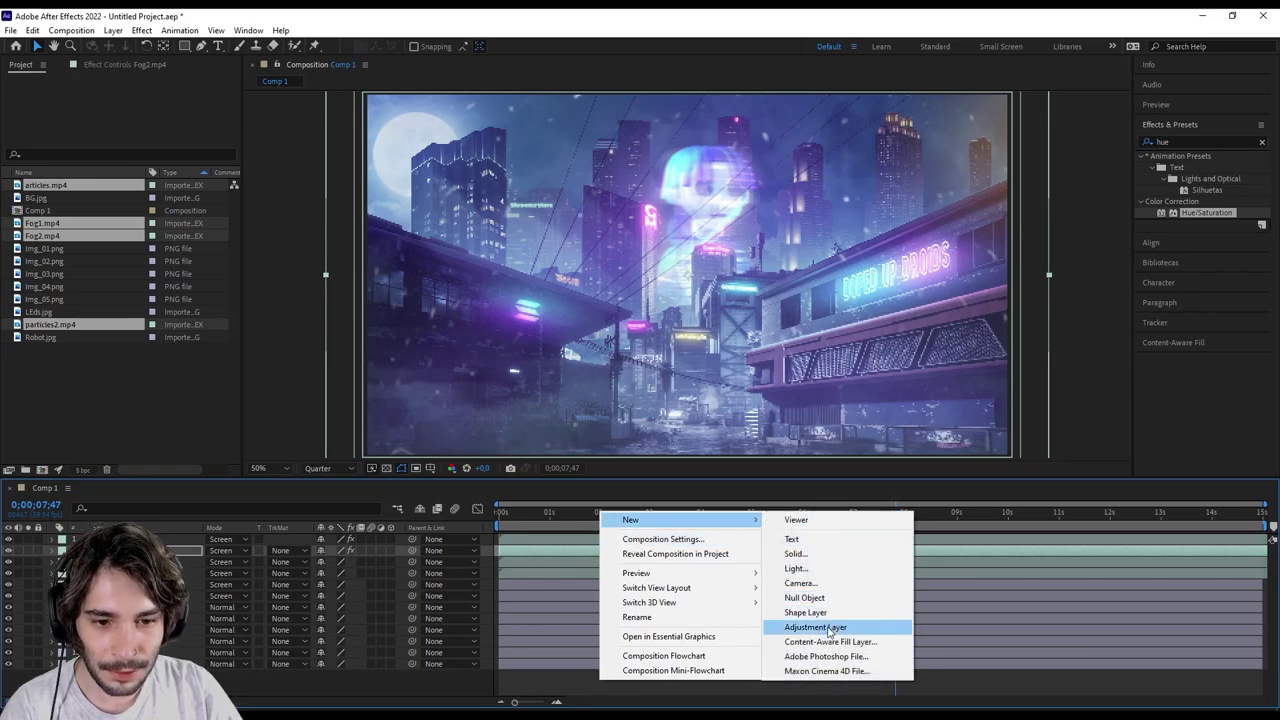
pyautogui.click(820, 627)
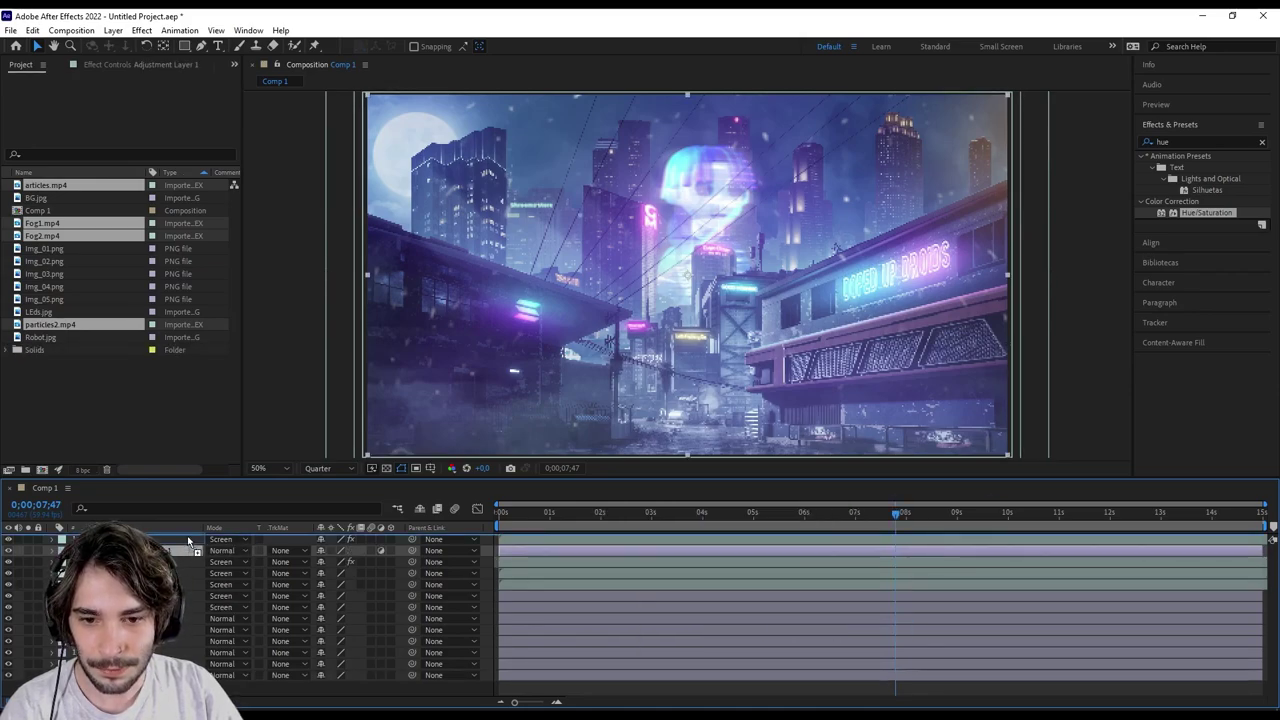
pyautogui.moveTo(185, 548); pyautogui.dragTo(187, 535)
# Apply Levels to the adjustment layer with Input Black 15 and Input White 240, comparing on and off.
pyautogui.click(1179, 141)
pyautogui.write('levels')
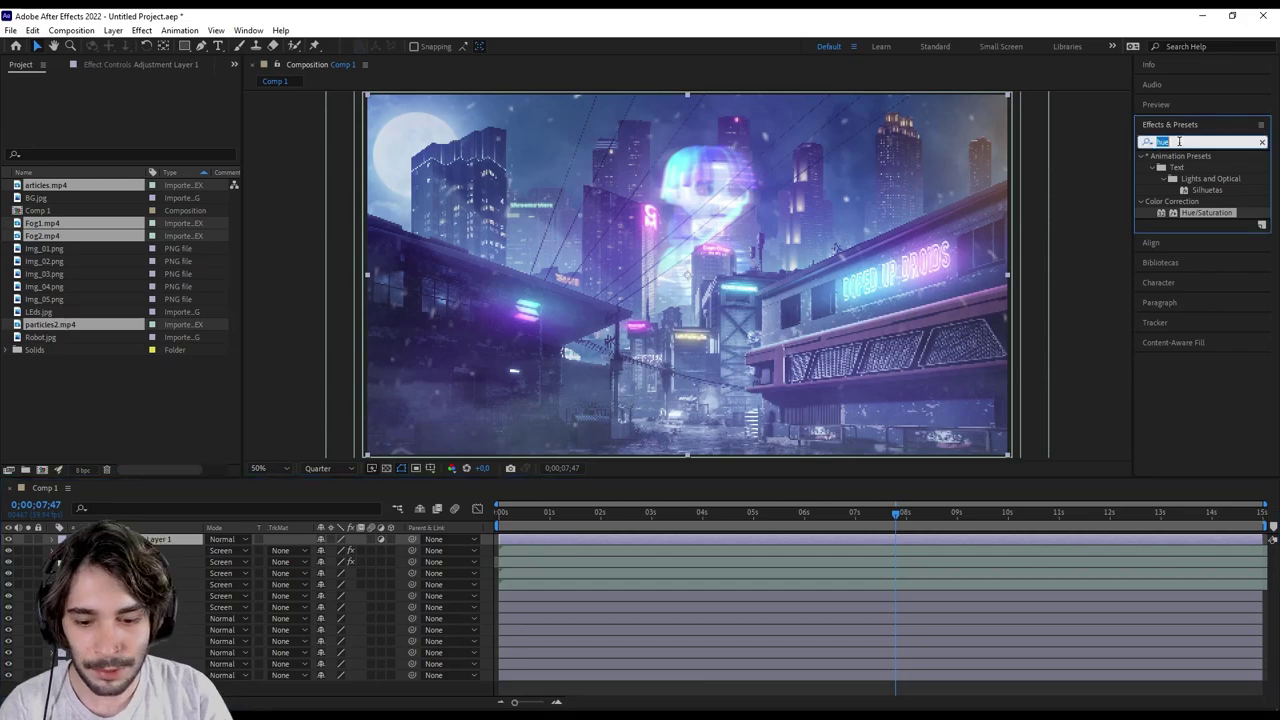
pyautogui.doubleClick(1192, 178)
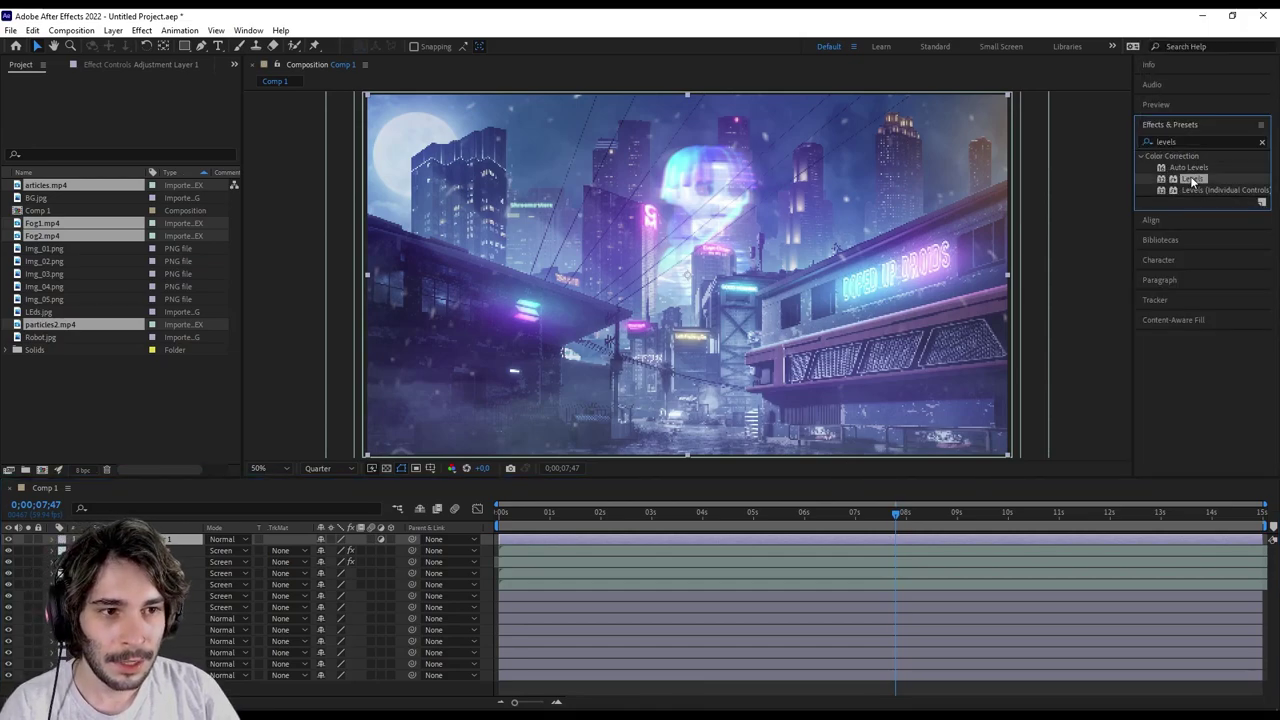
pyautogui.moveTo(40, 174); pyautogui.dragTo(48, 176)
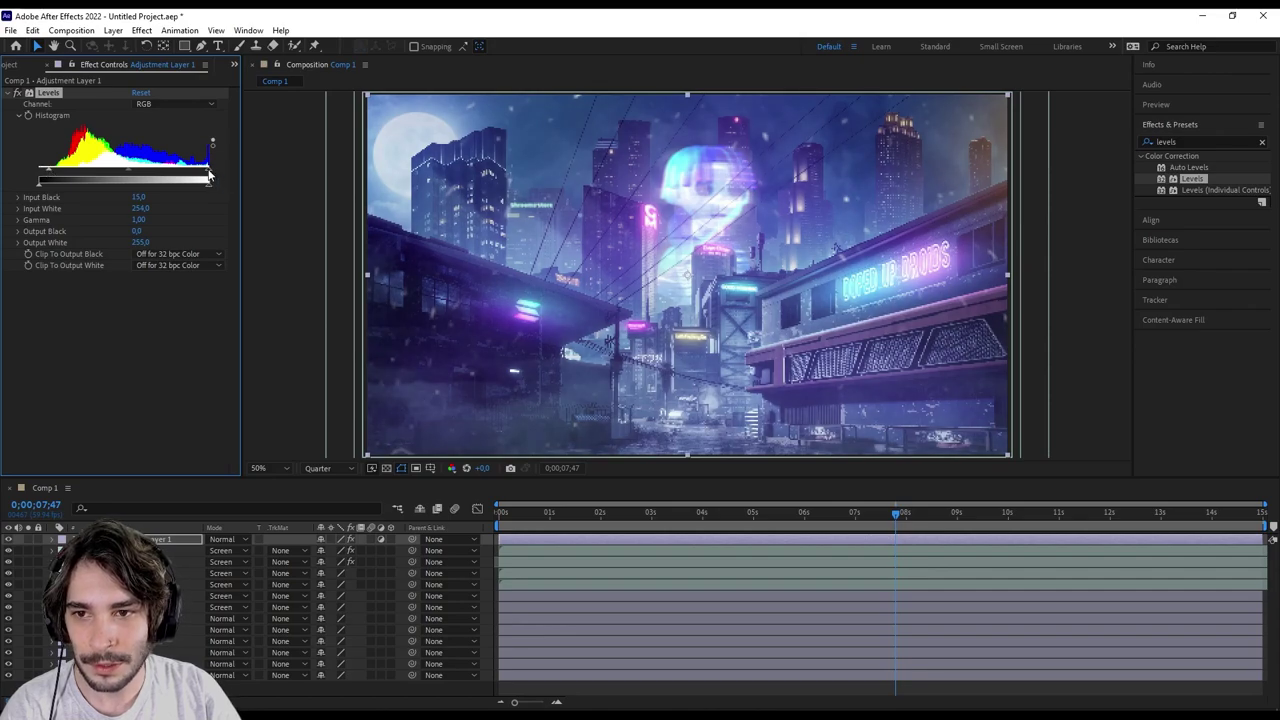
pyautogui.moveTo(209, 179); pyautogui.dragTo(205, 180)
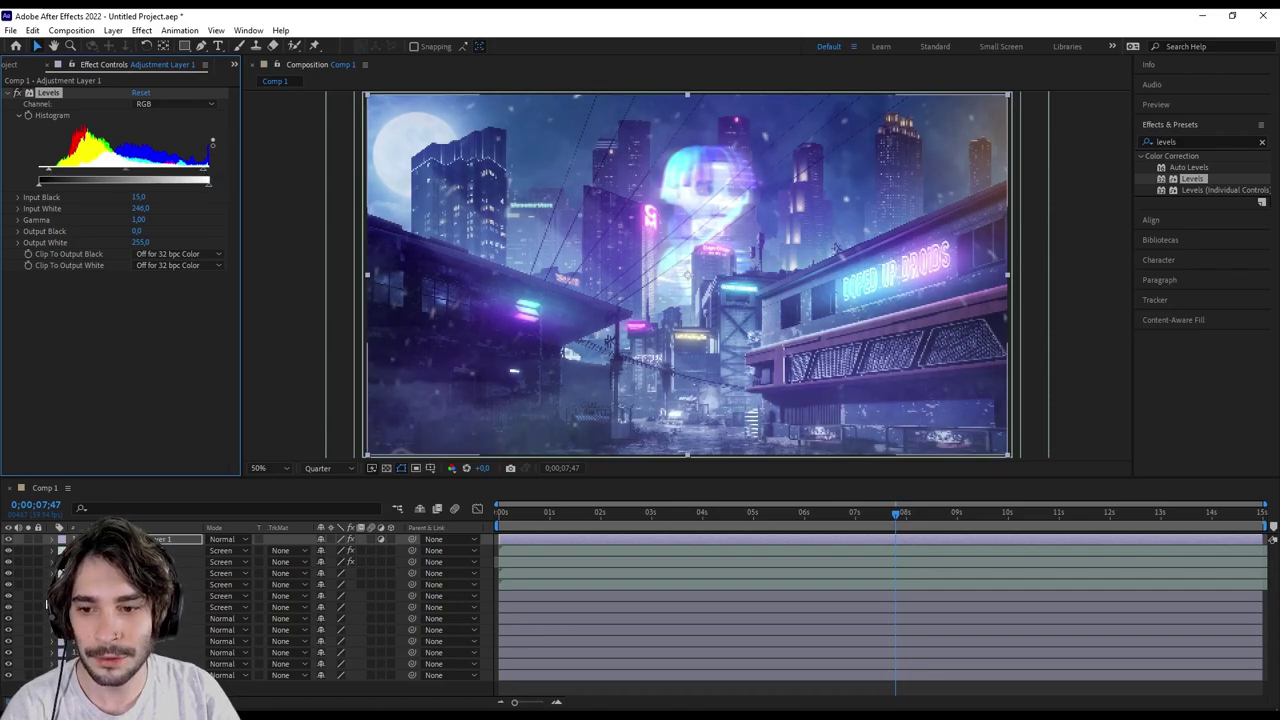
pyautogui.click(8, 540)
pyautogui.click(8, 540)
pyautogui.click(8, 540)
pyautogui.click(20, 64)
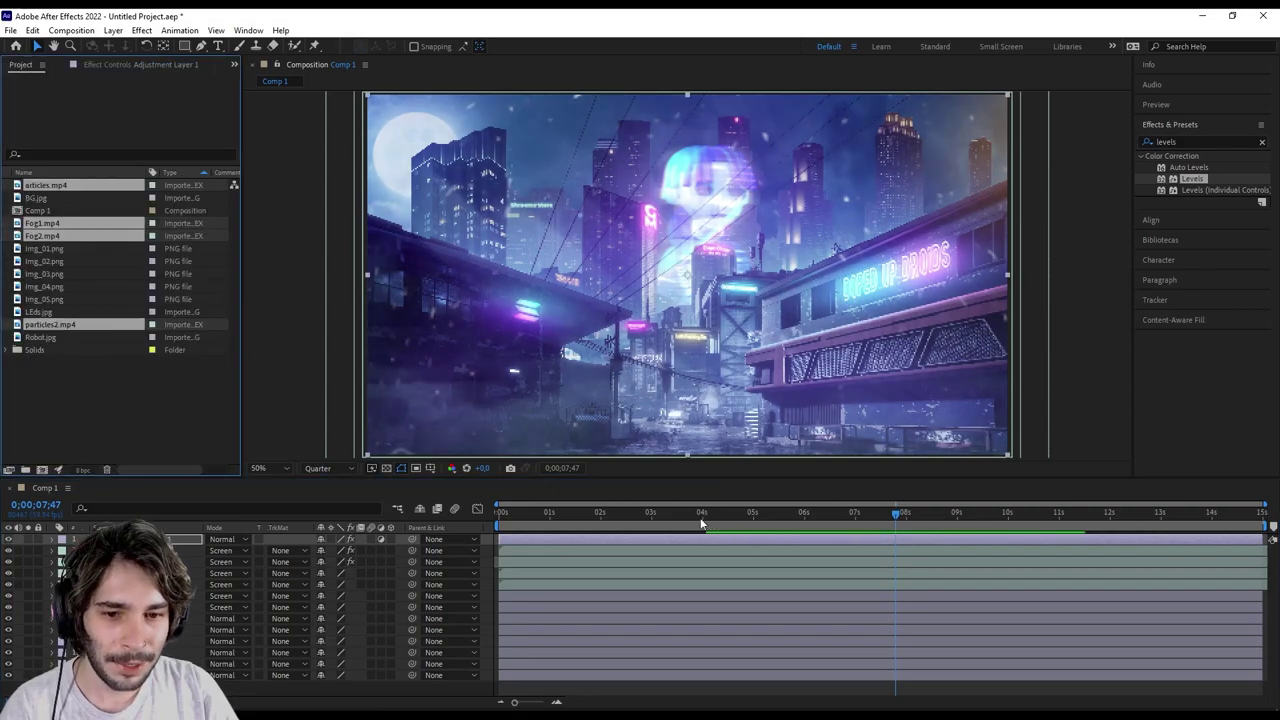
# Bring cybermusic.mp3 from the file browser into the comp and preview it.
pyautogui.hotkey('alt', 'Tab')
pyautogui.moveTo(440, 108)
pyautogui.mouseDown()
pyautogui.moveTo(117, 322)
pyautogui.moveTo(97, 402)
pyautogui.mouseUp()
pyautogui.hotkey('alt', 'Tab')
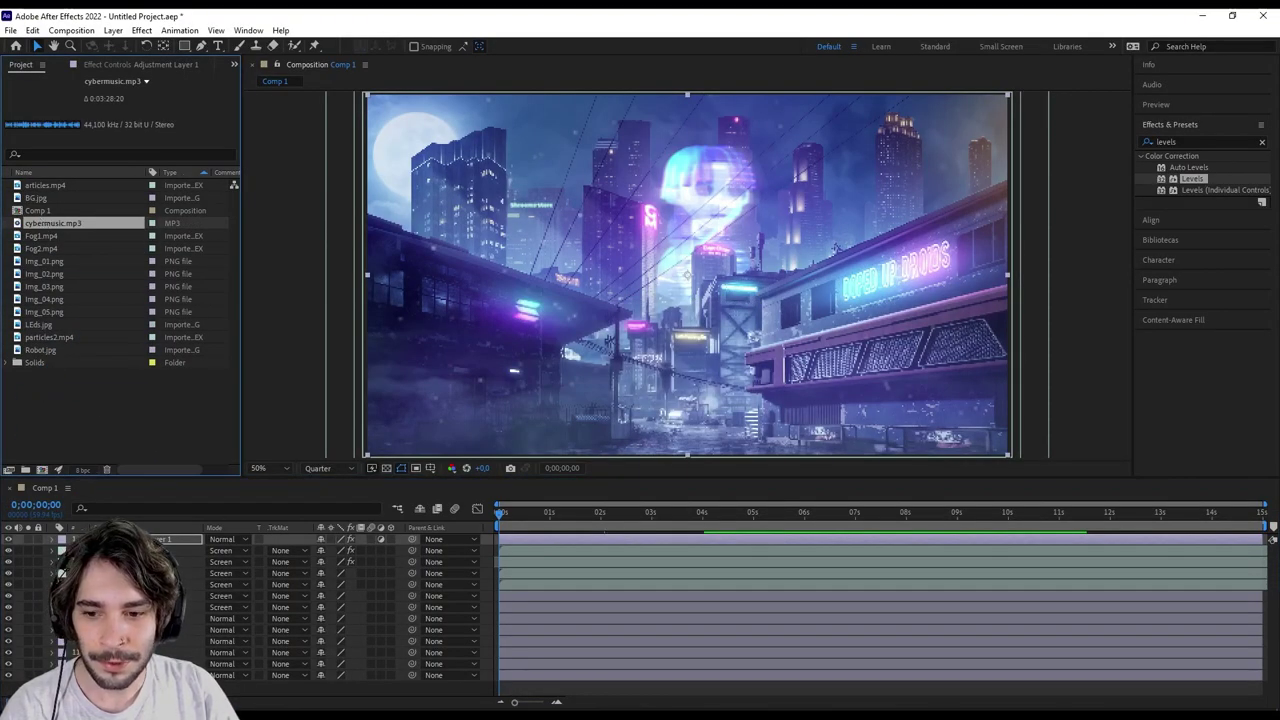
pyautogui.moveTo(200, 682); pyautogui.dragTo(842, 690)
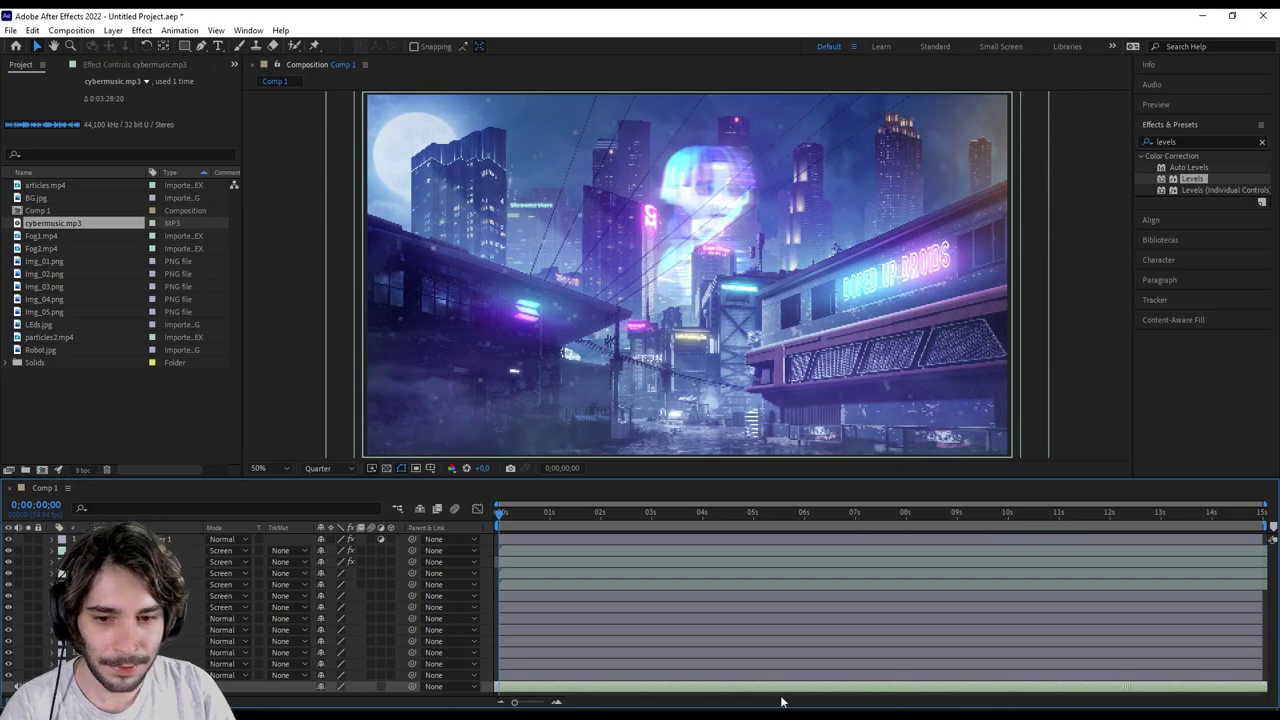
pyautogui.press('space')
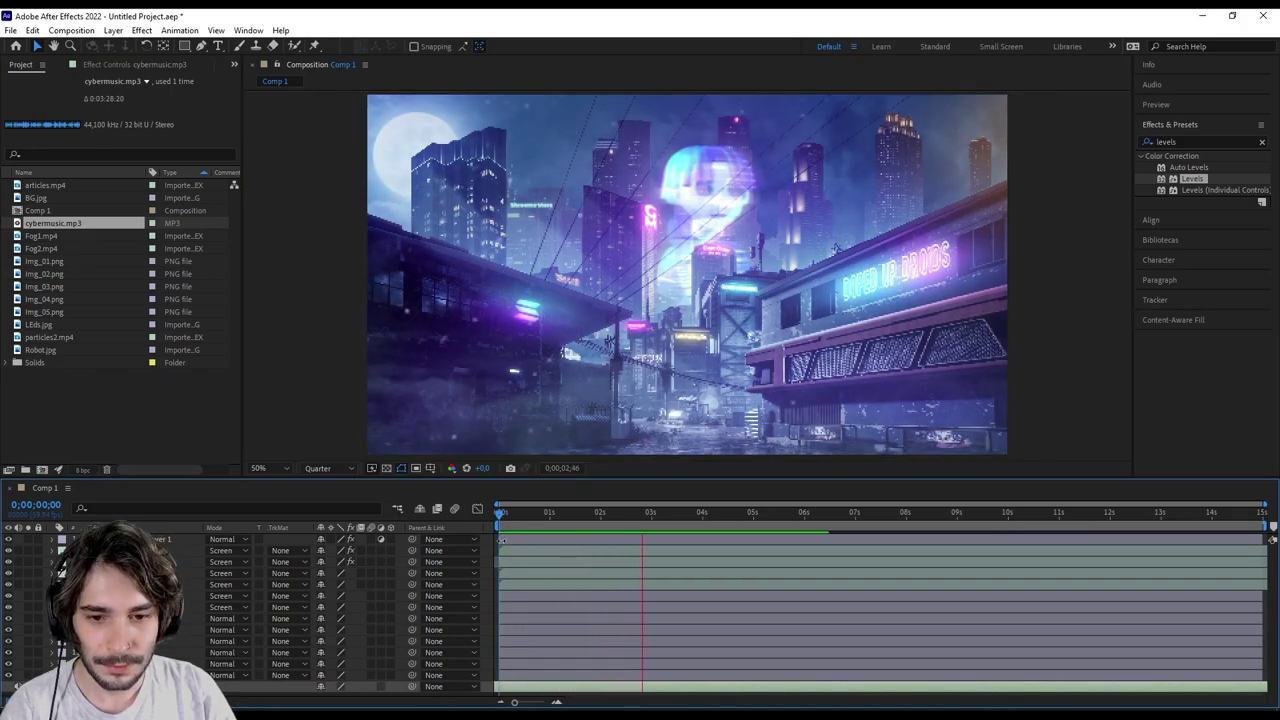
pyautogui.press('space')
pyautogui.press('Home')
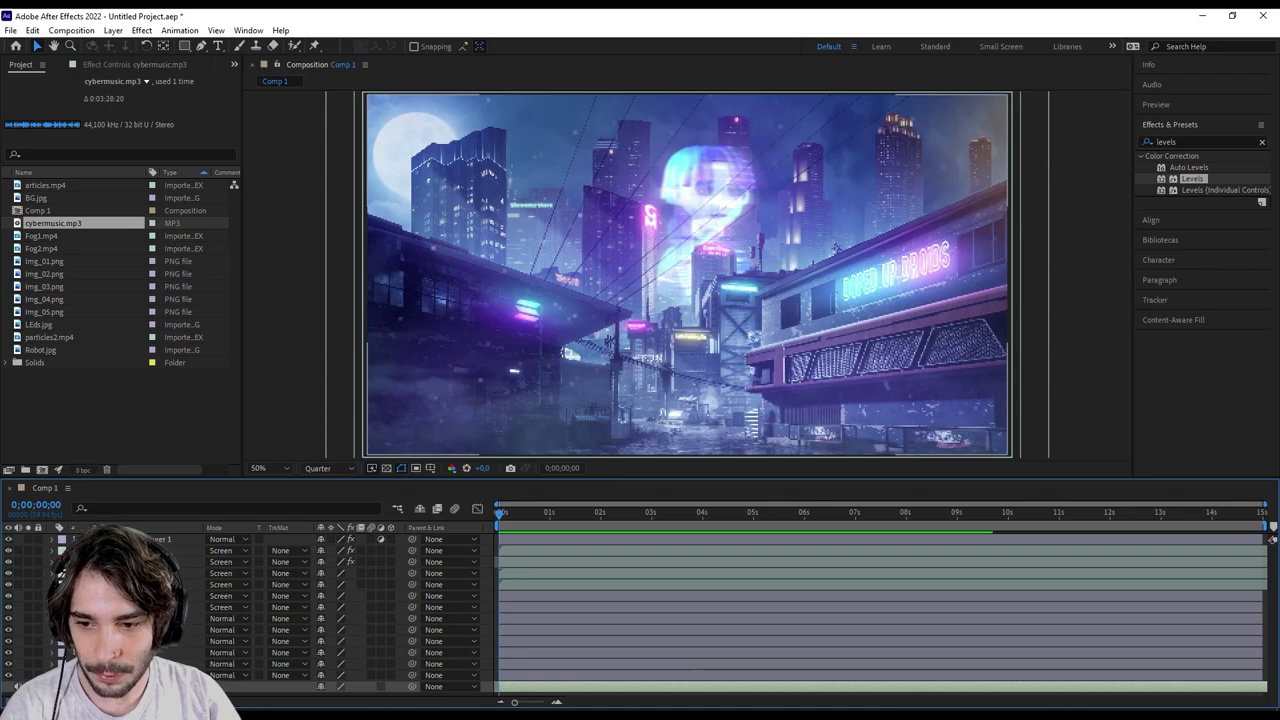
# Lower the music layer's Audio Levels to -30 dB.
pyautogui.scroll(-2, 248, 683)
pyautogui.press('l')
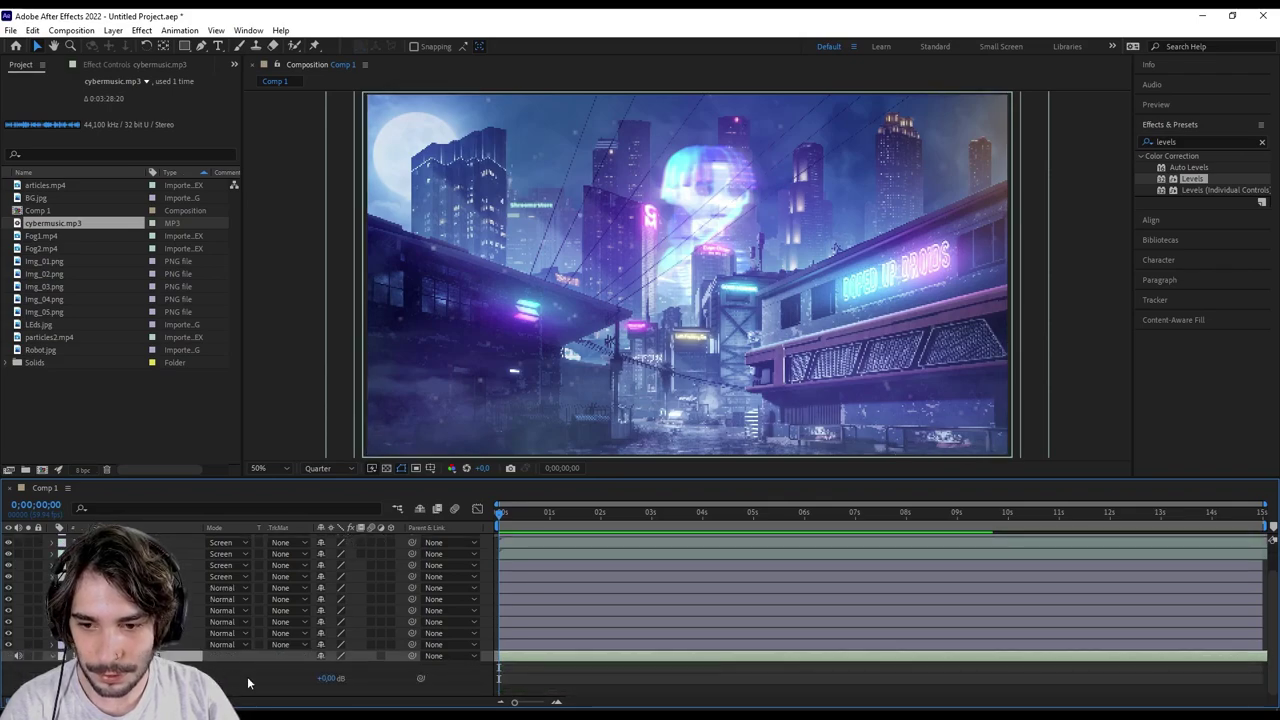
pyautogui.click(327, 678)
pyautogui.write('-30')
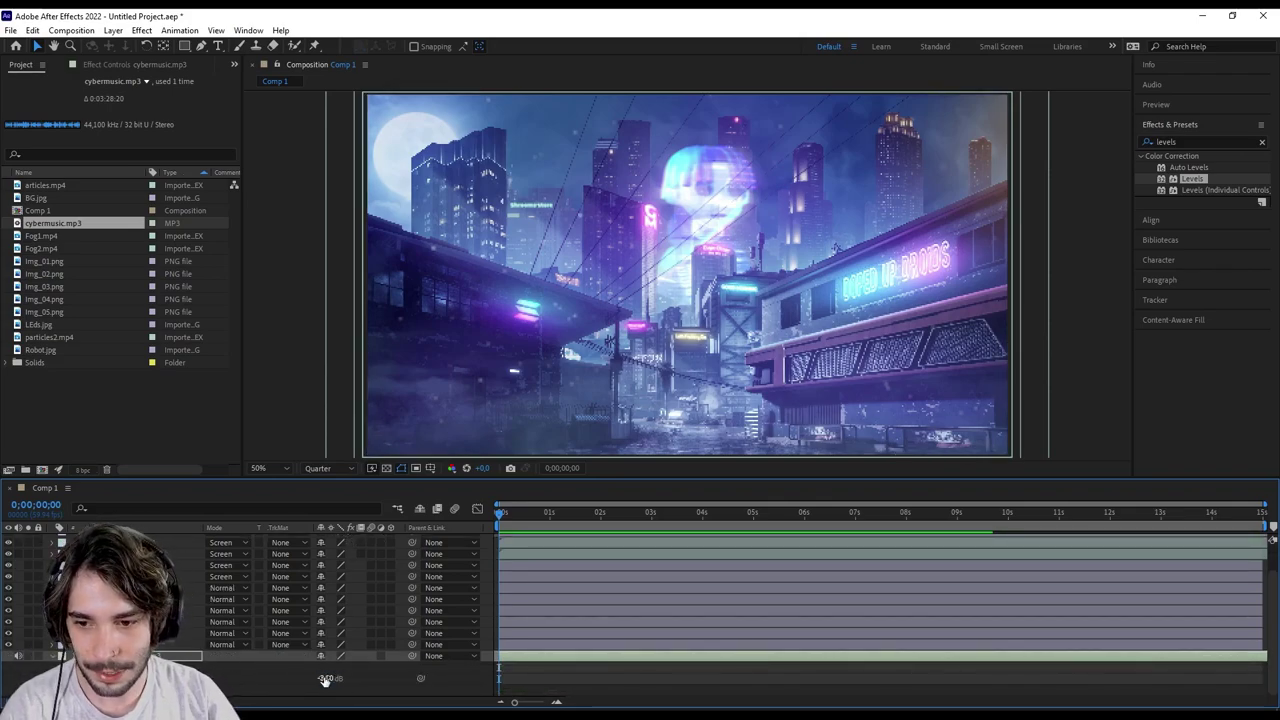
pyautogui.hotkey('ctrl', 'alt', 'y')
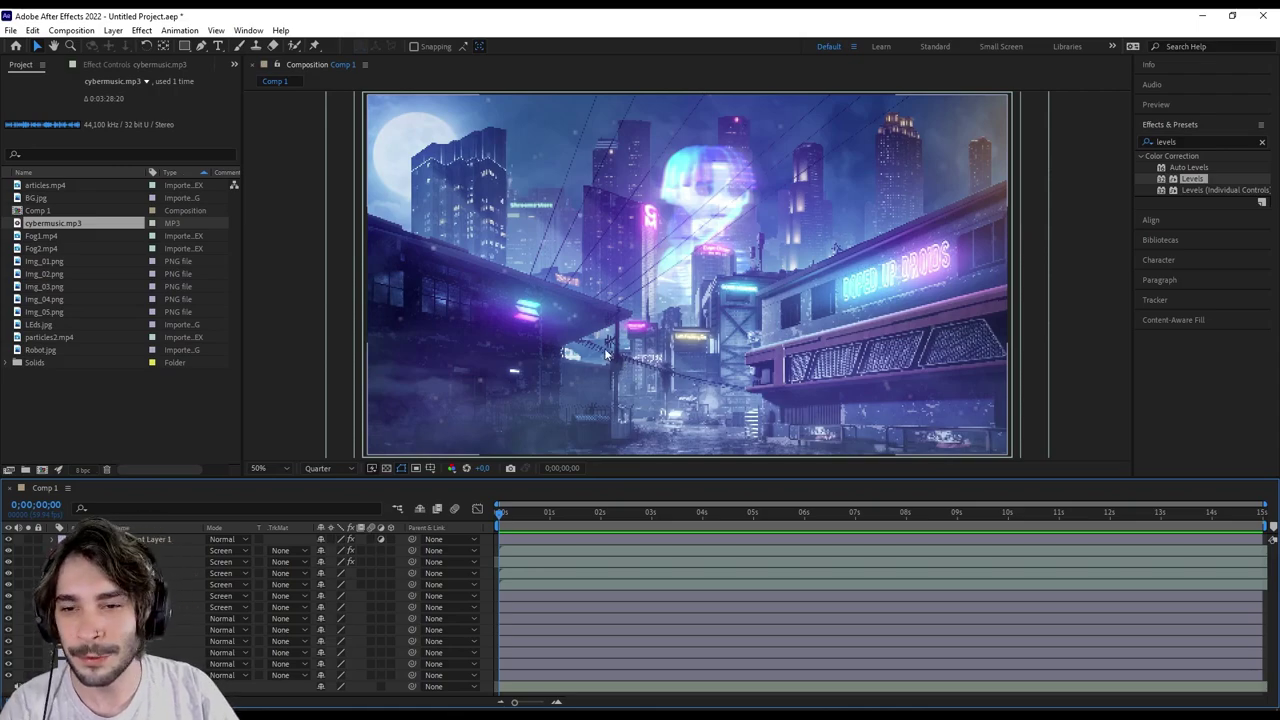
# Add carfluying.mp4 to the comp and slide its timing so the car appears.
pyautogui.hotkey('alt', 'Tab')
pyautogui.moveTo(368, 110)
pyautogui.mouseDown()
pyautogui.moveTo(310, 325)
pyautogui.moveTo(0, 420)
pyautogui.moveTo(86, 371)
pyautogui.mouseUp()
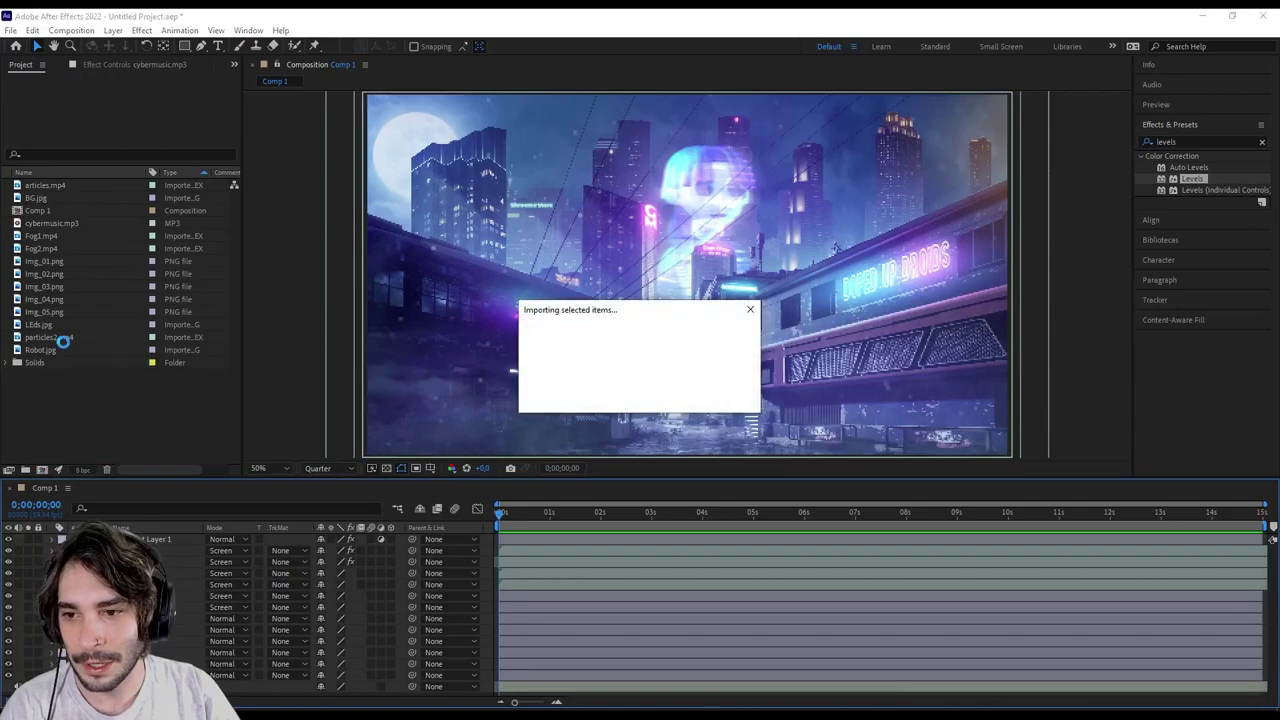
pyautogui.moveTo(55, 211); pyautogui.dragTo(195, 560)
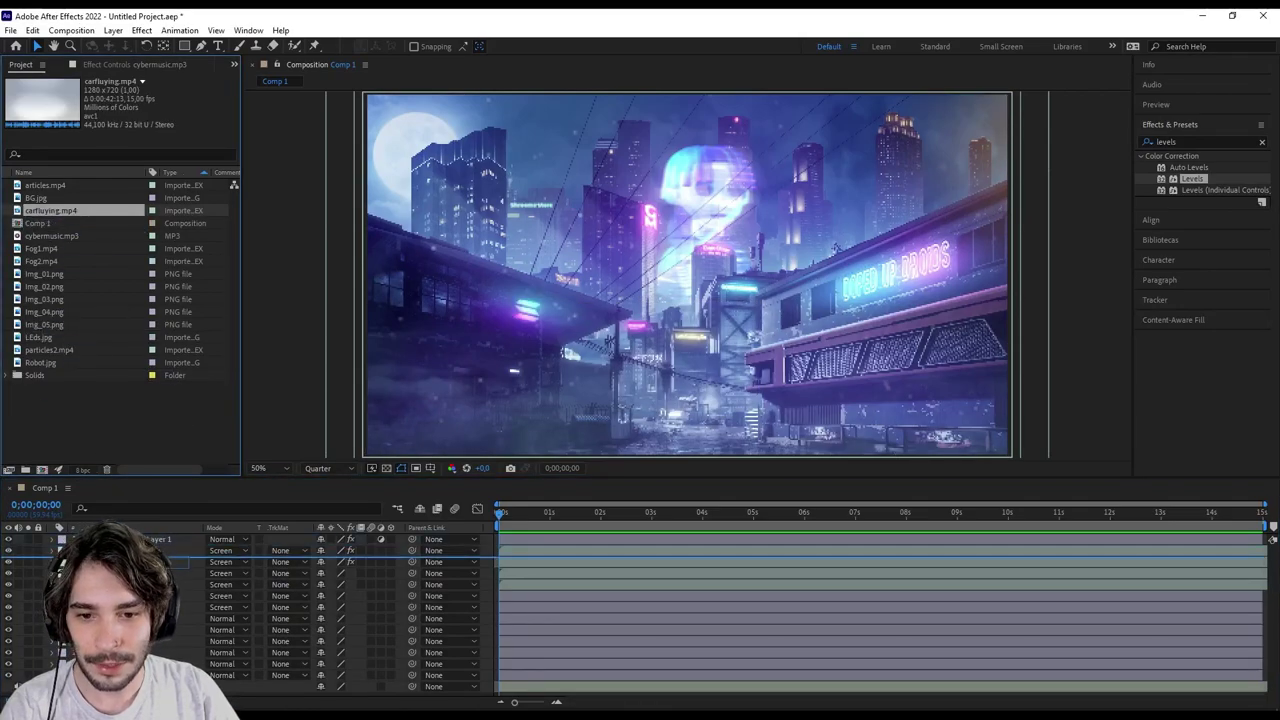
pyautogui.moveTo(195, 558)
pyautogui.mouseDown()
pyautogui.moveTo(182, 606)
pyautogui.moveTo(162, 538)
pyautogui.mouseUp()
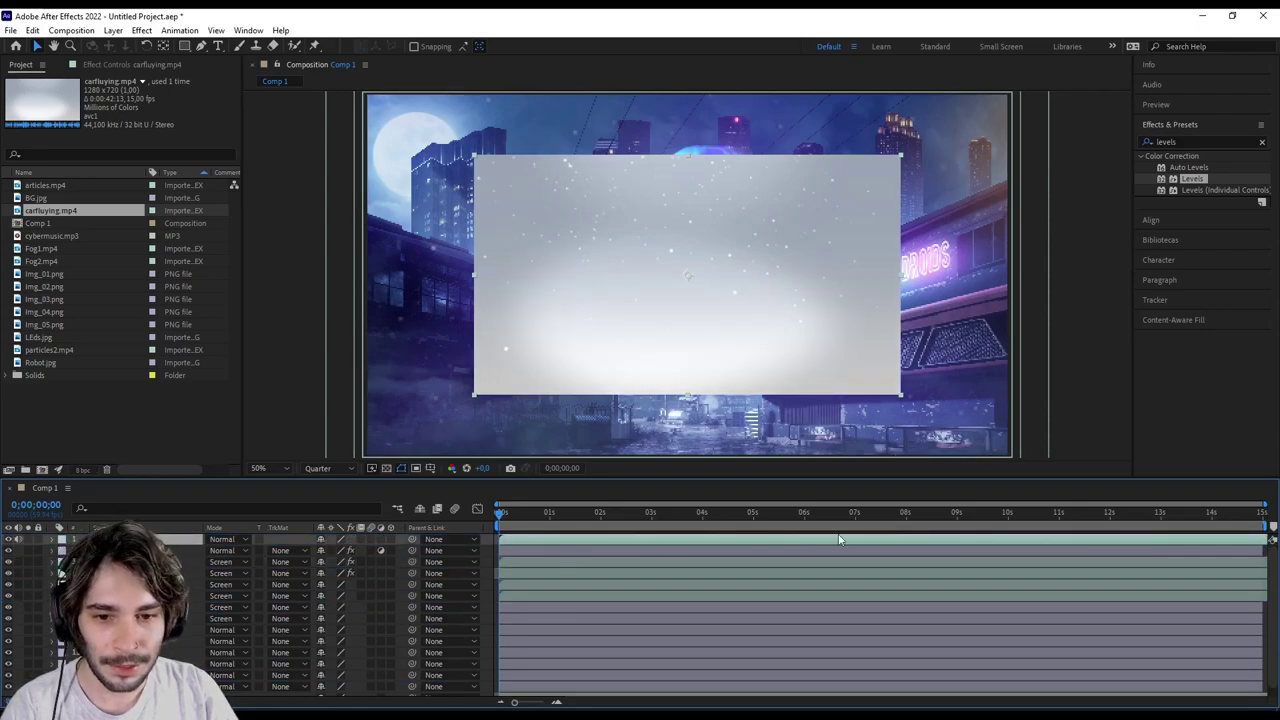
pyautogui.moveTo(857, 544); pyautogui.dragTo(503, 548)
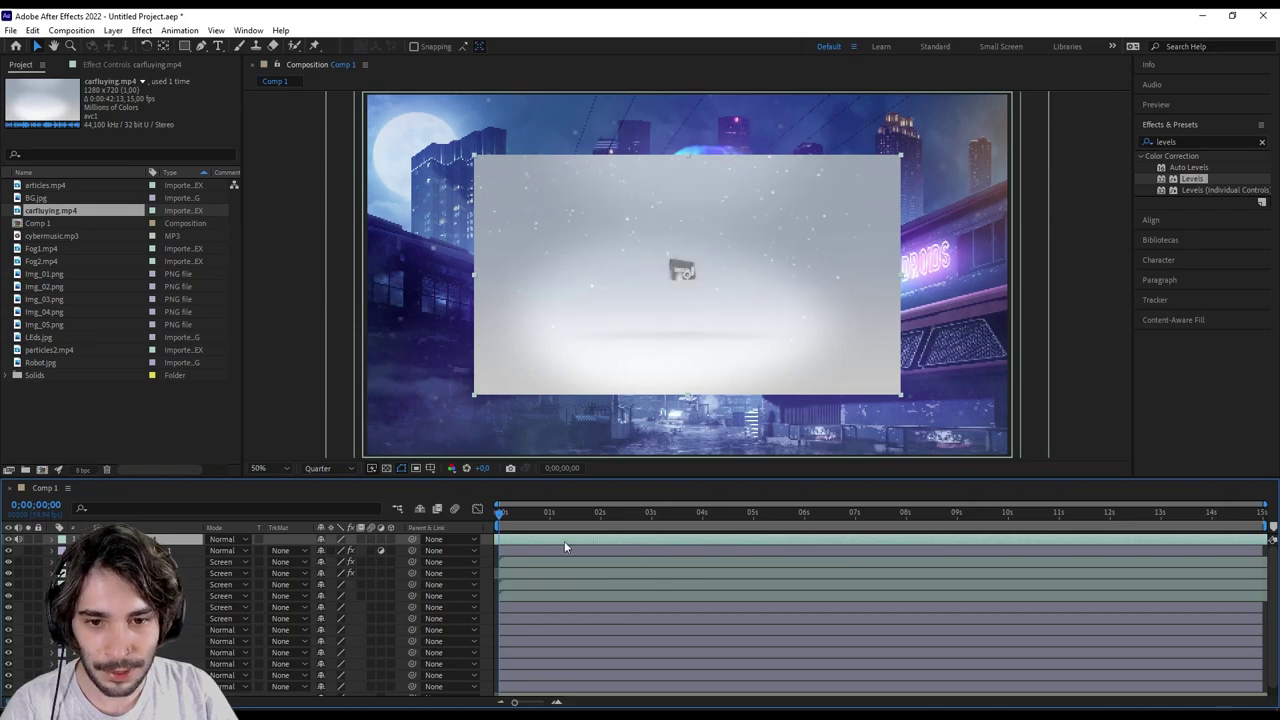
pyautogui.moveTo(501, 514); pyautogui.dragTo(624, 512)
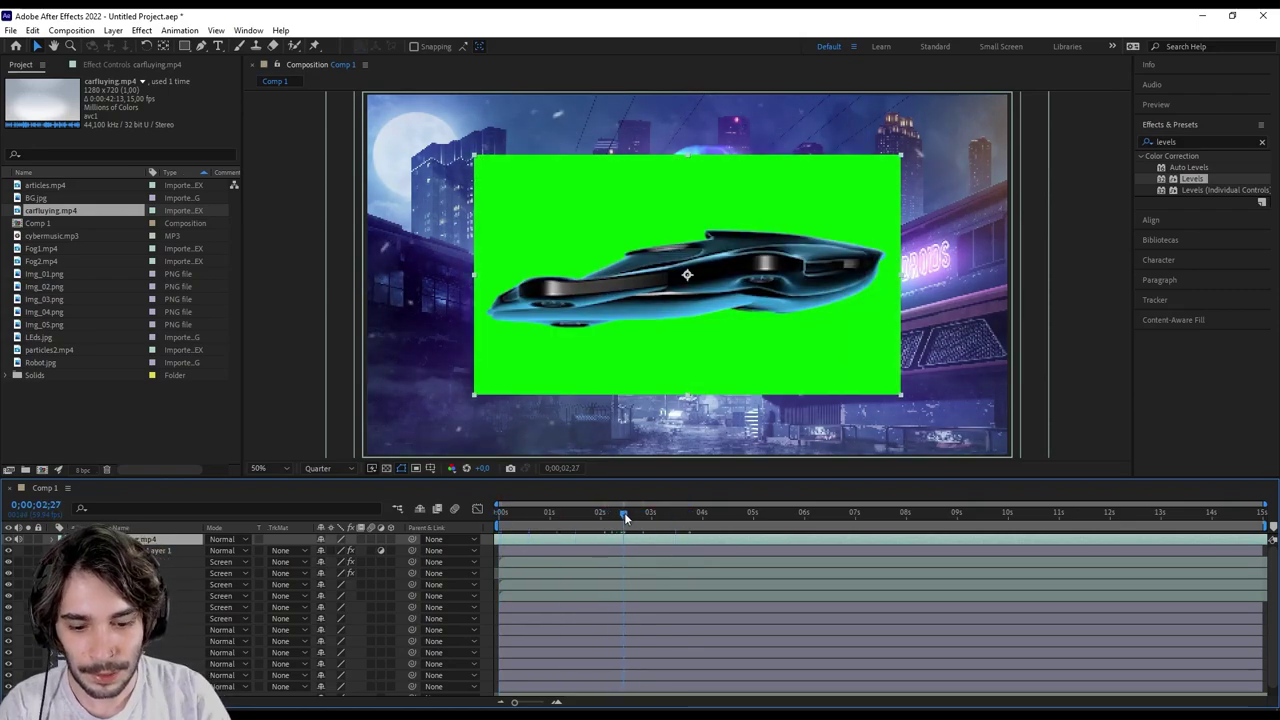
pyautogui.moveTo(625, 548); pyautogui.dragTo(510, 541)
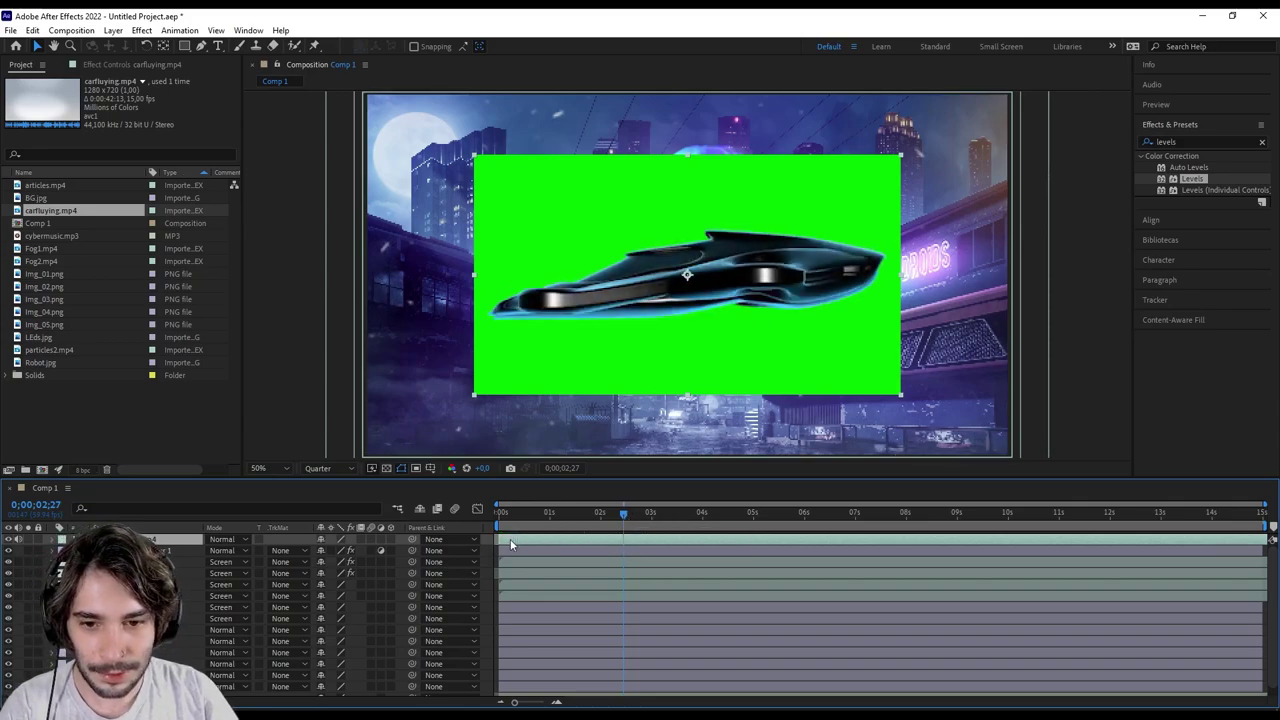
# Flip the car clip horizontally and shrink it around the centre.
pyautogui.rightClick(532, 537)
pyautogui.moveTo(611, 220)
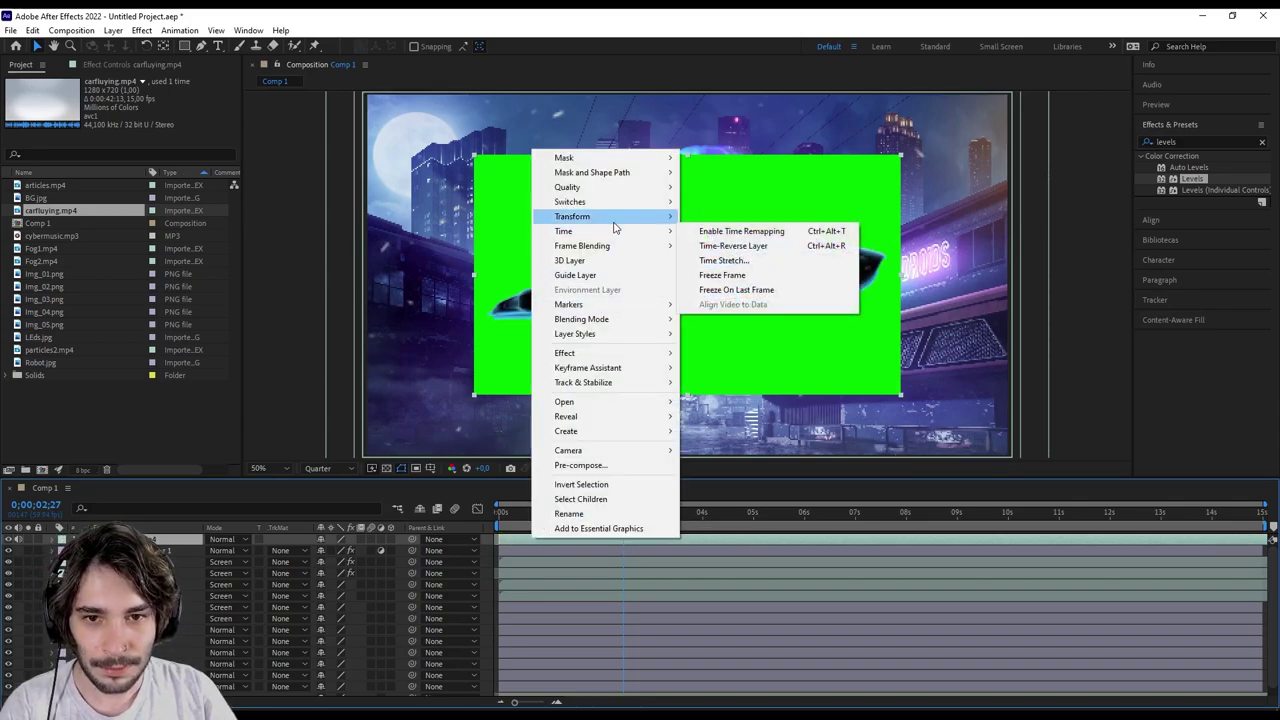
pyautogui.click(745, 329)
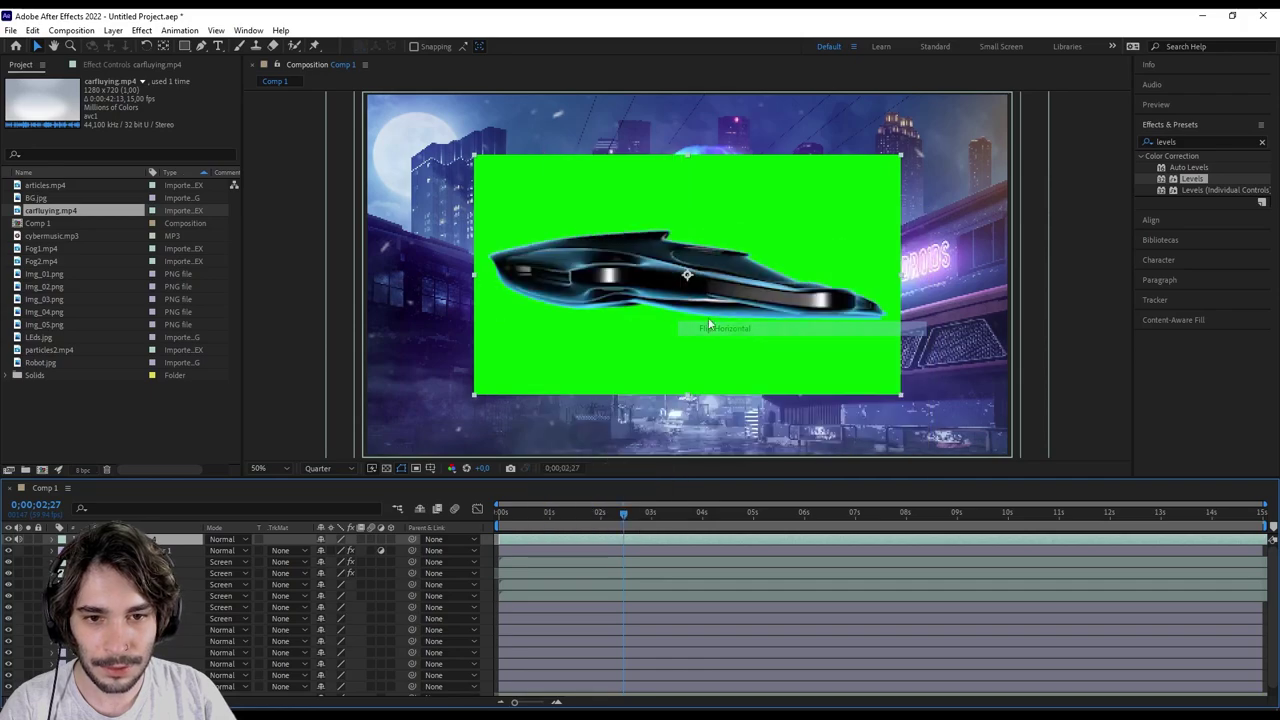
pyautogui.moveTo(900, 395)
pyautogui.mouseDown()
pyautogui.moveTo(722, 305)
pyautogui.moveTo(783, 327)
pyautogui.mouseUp()
pyautogui.click(1200, 143)
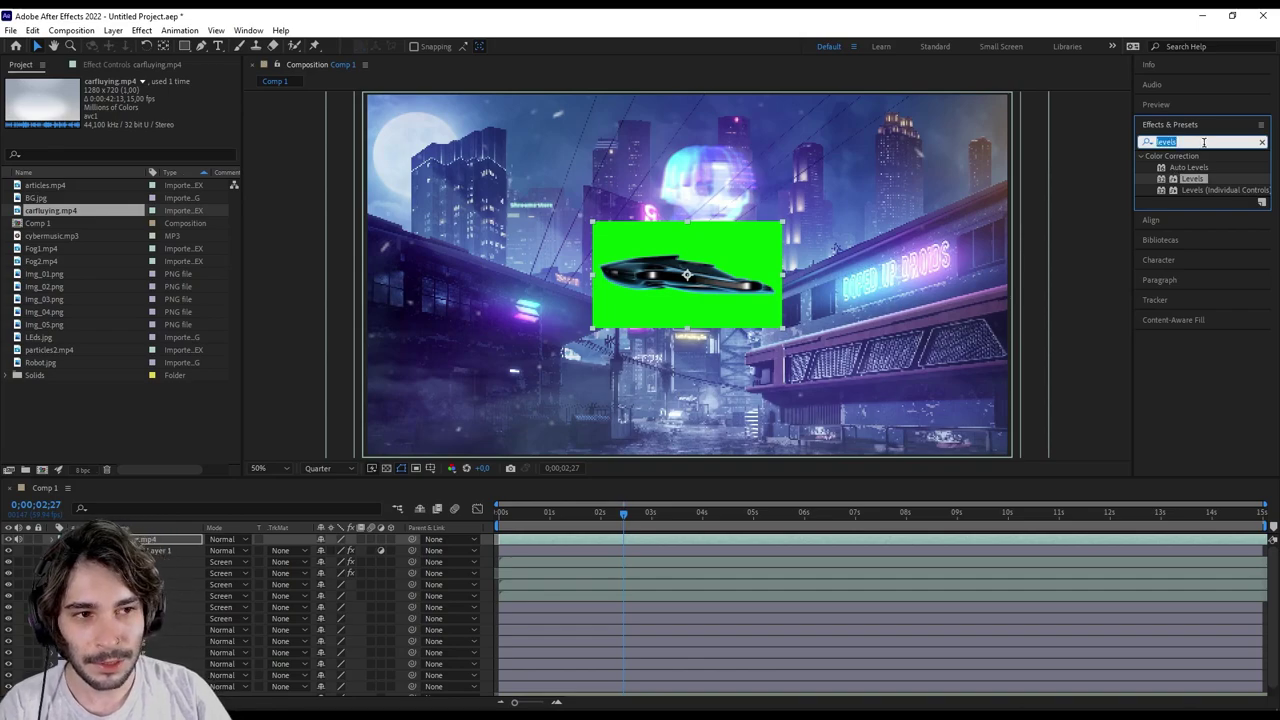
# Key out the car's green screen with Keylight 1.2, screen gain 120 and balance 60.
pyautogui.write('key')
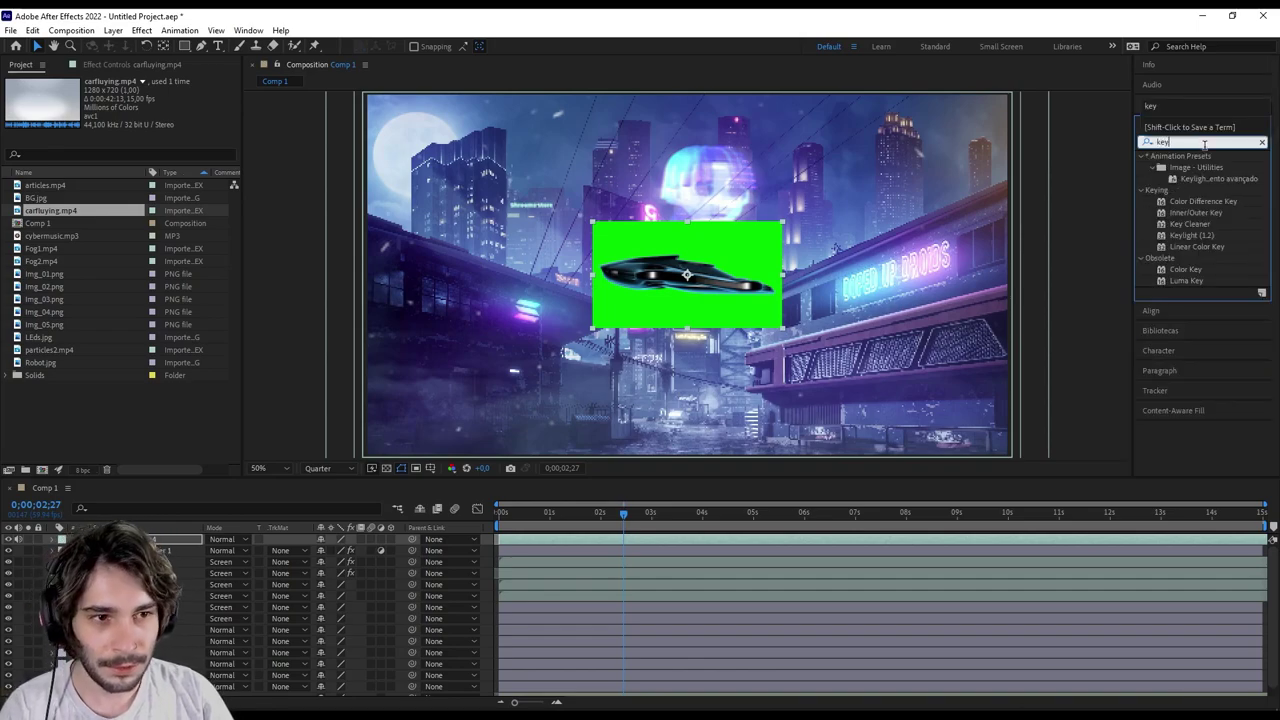
pyautogui.doubleClick(1196, 236)
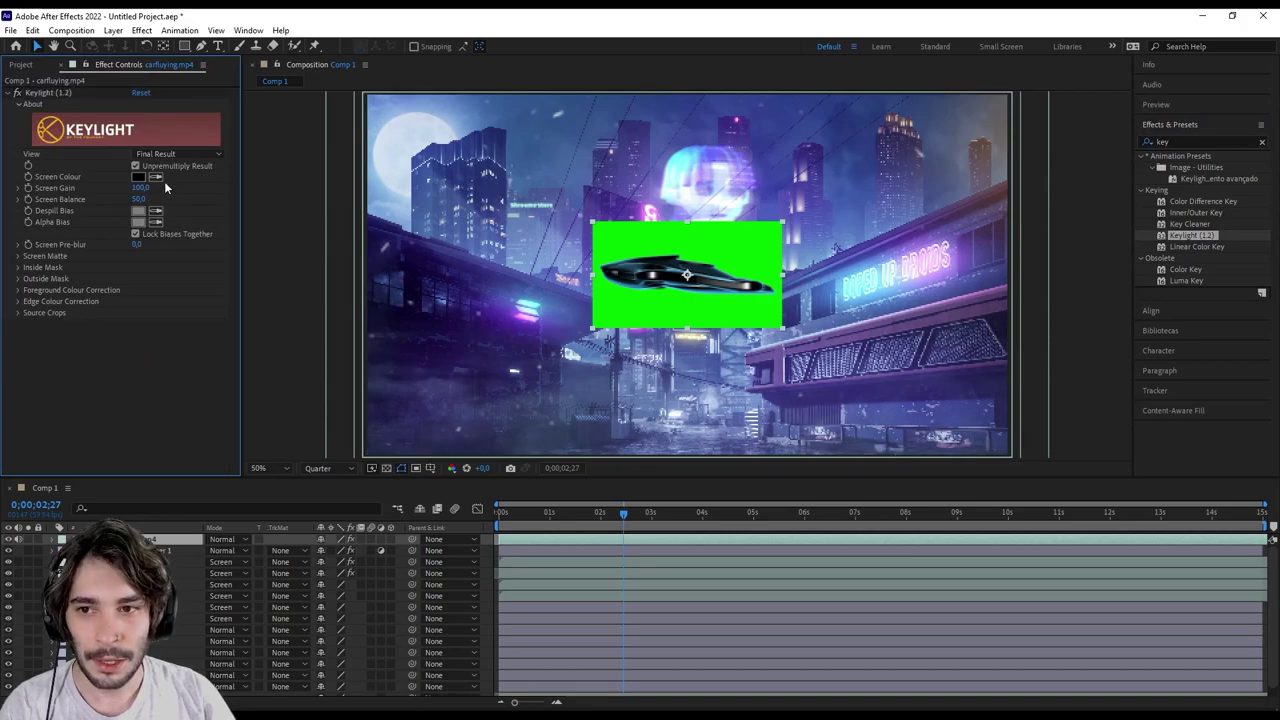
pyautogui.click(772, 249)
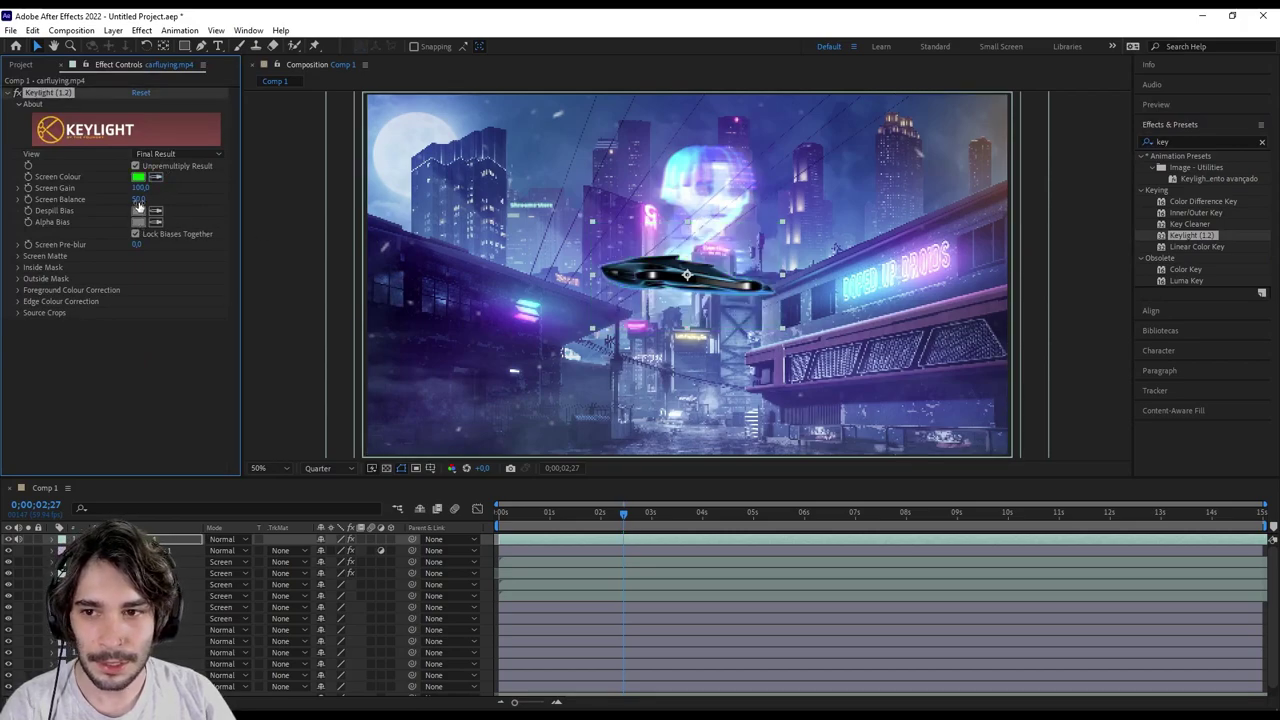
pyautogui.write('120')
pyautogui.press('Return')
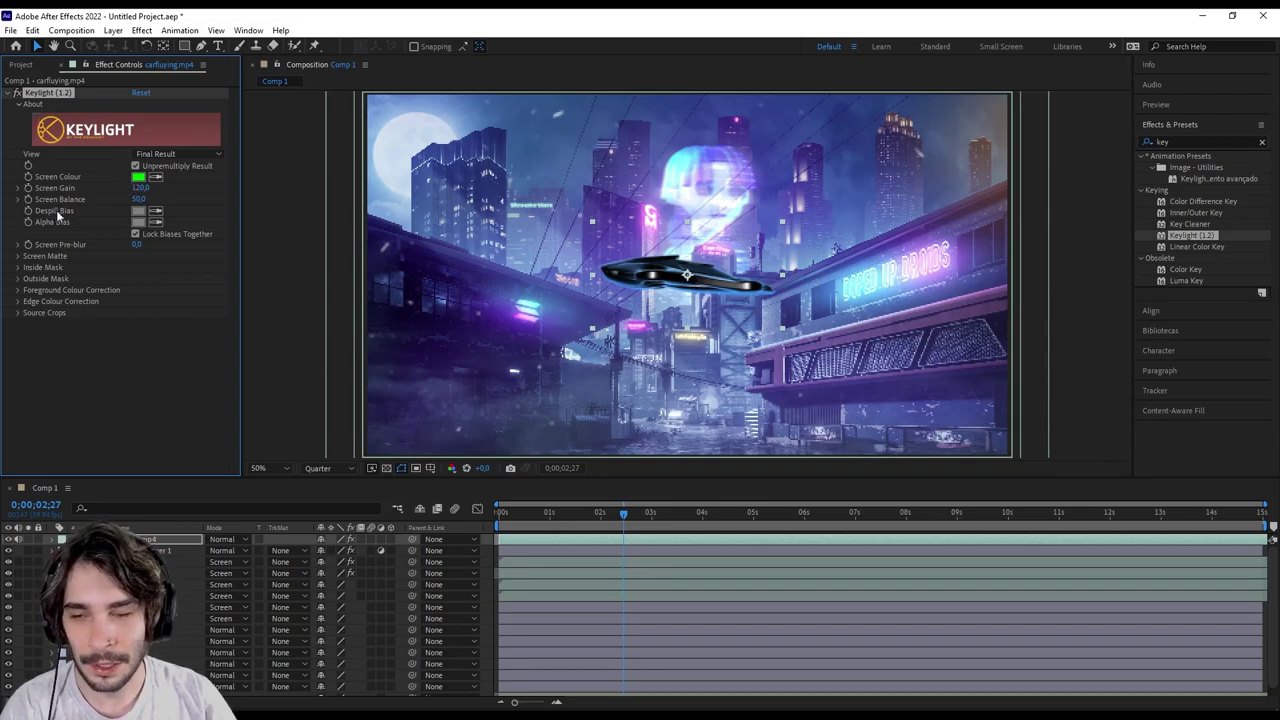
pyautogui.click(140, 199)
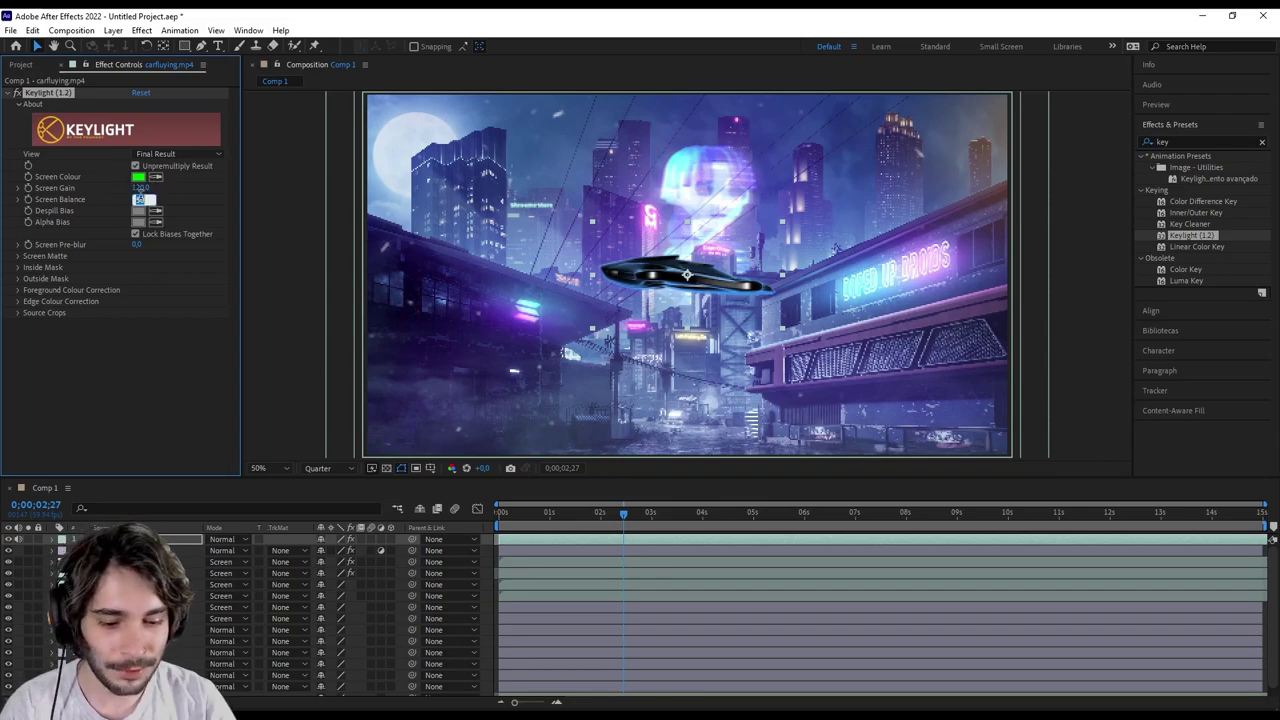
pyautogui.press('Return')
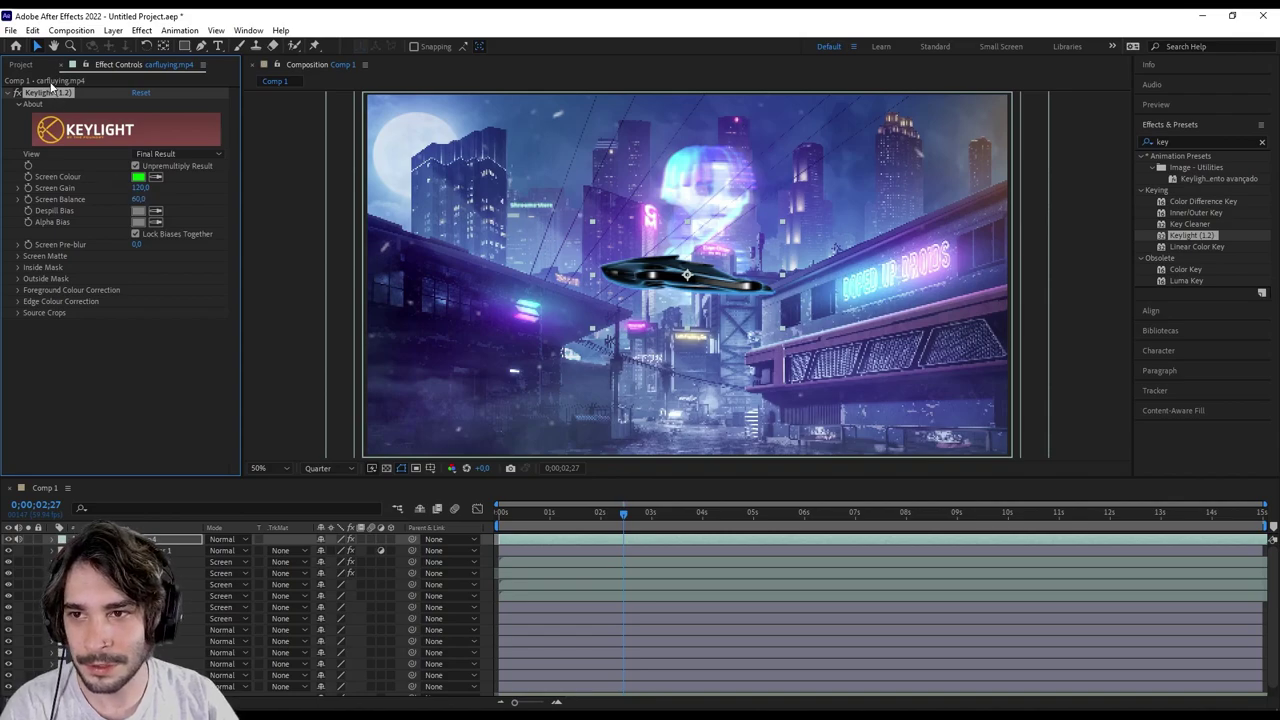
pyautogui.click(12, 92)
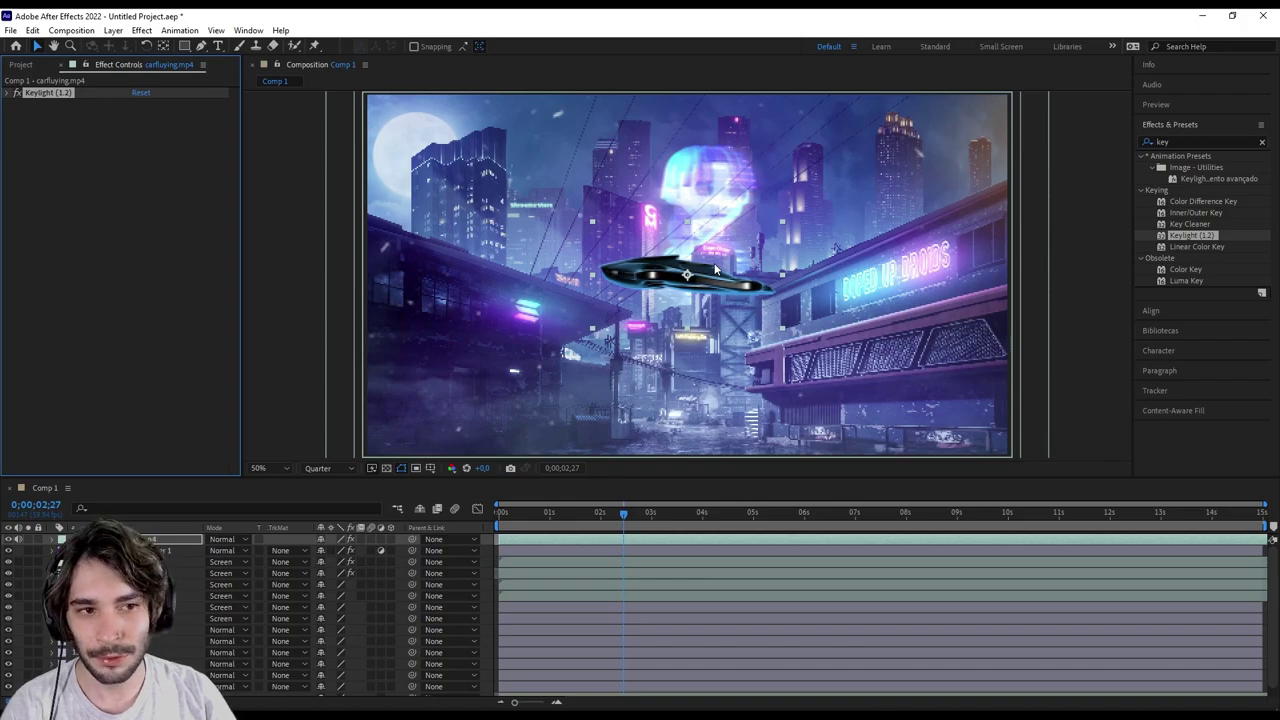
# Apply Lumetri Color to the car clip.
pyautogui.click(1175, 142)
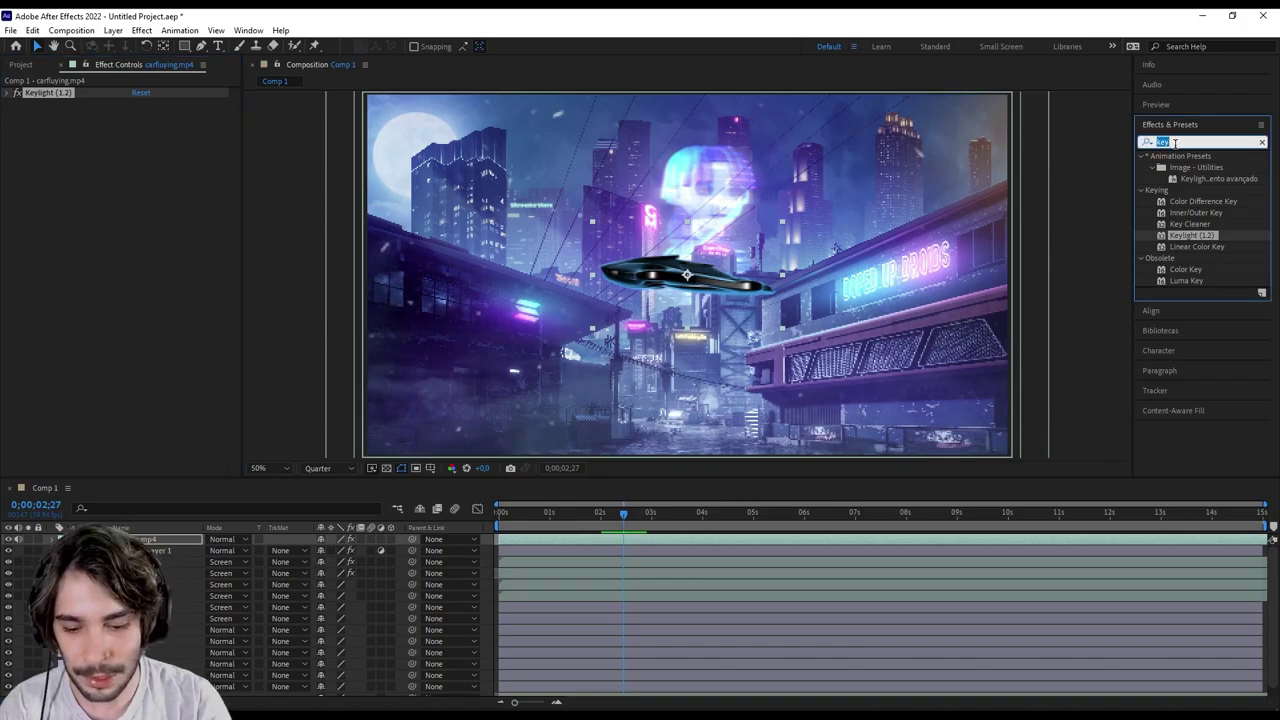
pyautogui.write('lumet')
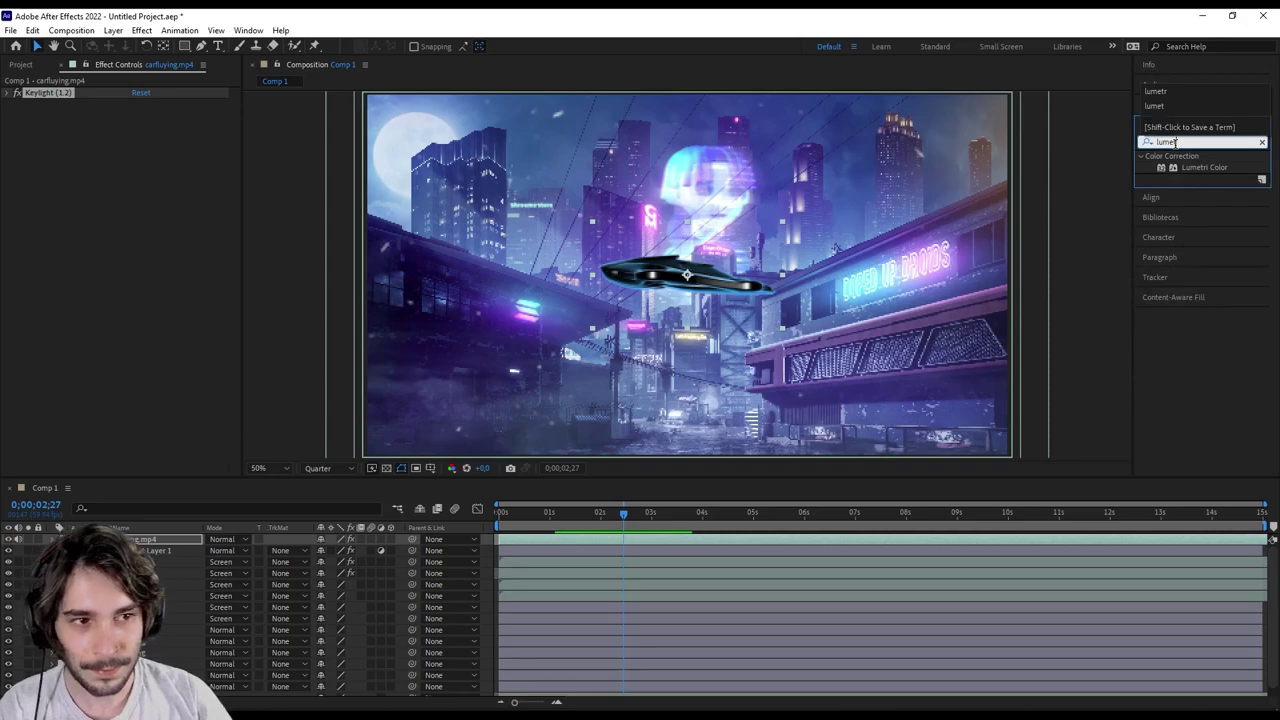
pyautogui.doubleClick(1203, 168)
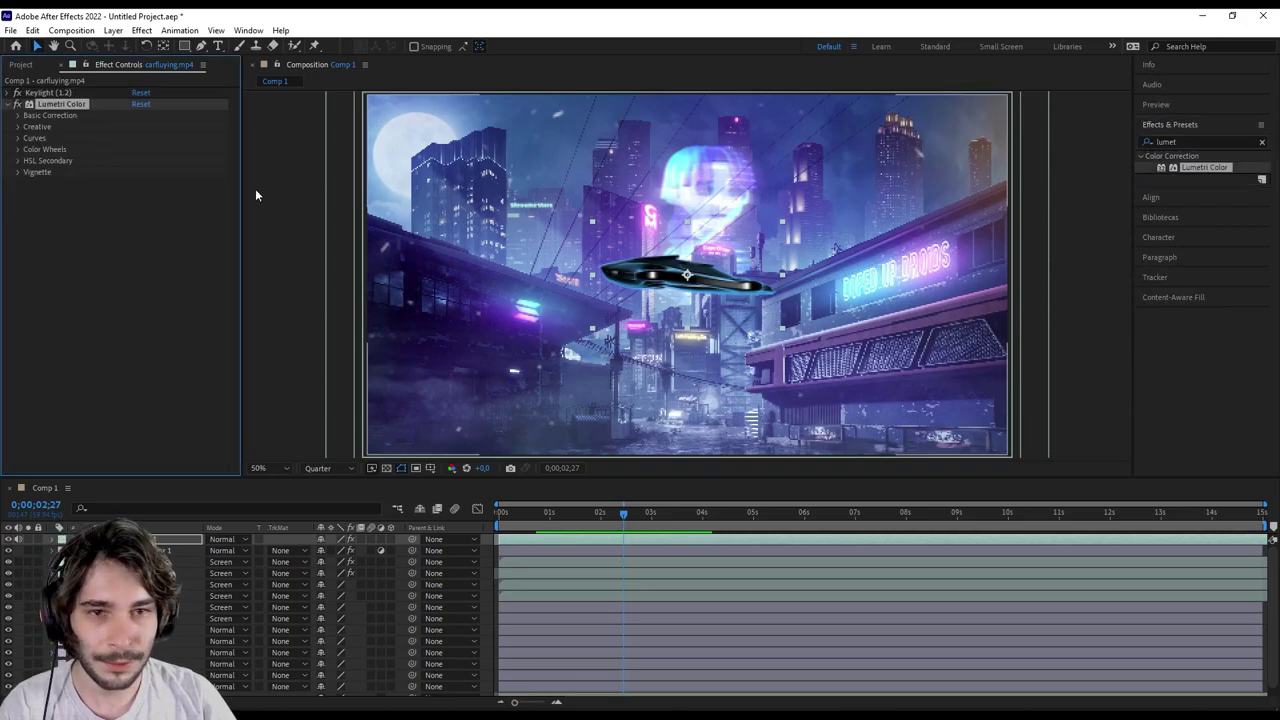
# In Lumetri Basic Correction, set exposure 1.2, contrast -150, highlights -48, shadows 5, blacks 4, temperature -18, tint 88.
pyautogui.click(17, 116)
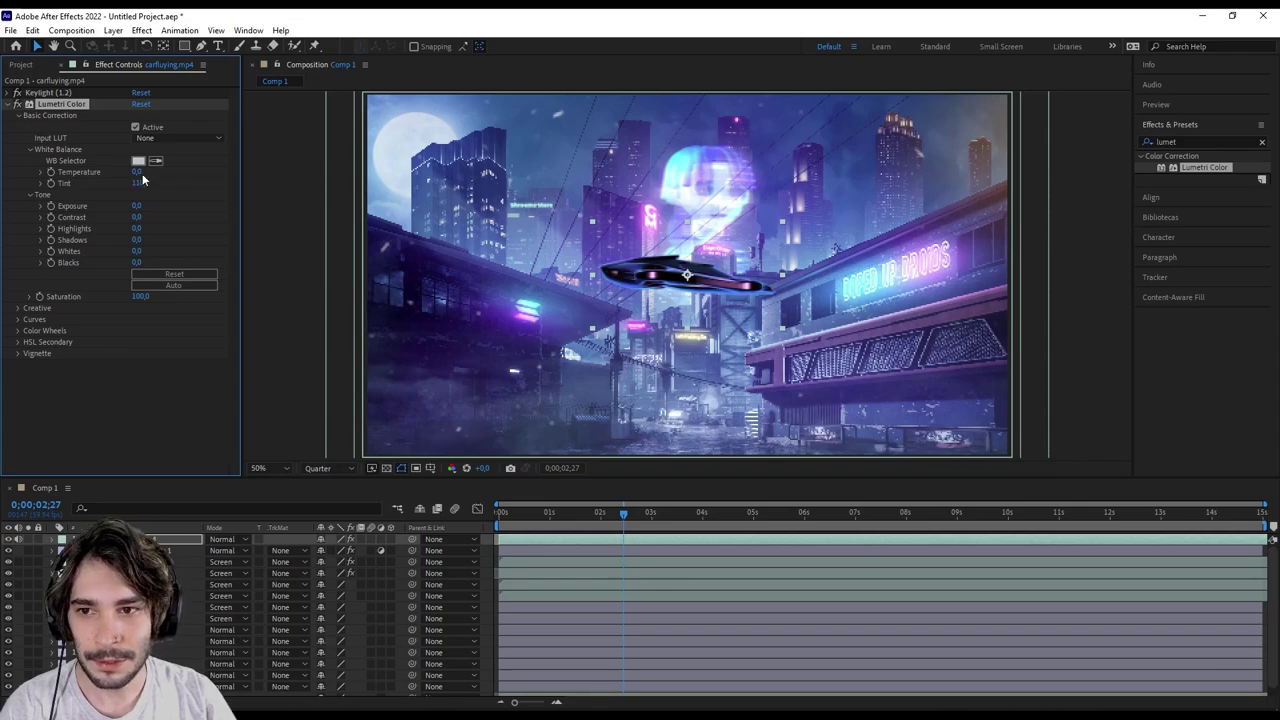
pyautogui.moveTo(136, 205); pyautogui.dragTo(142, 205)
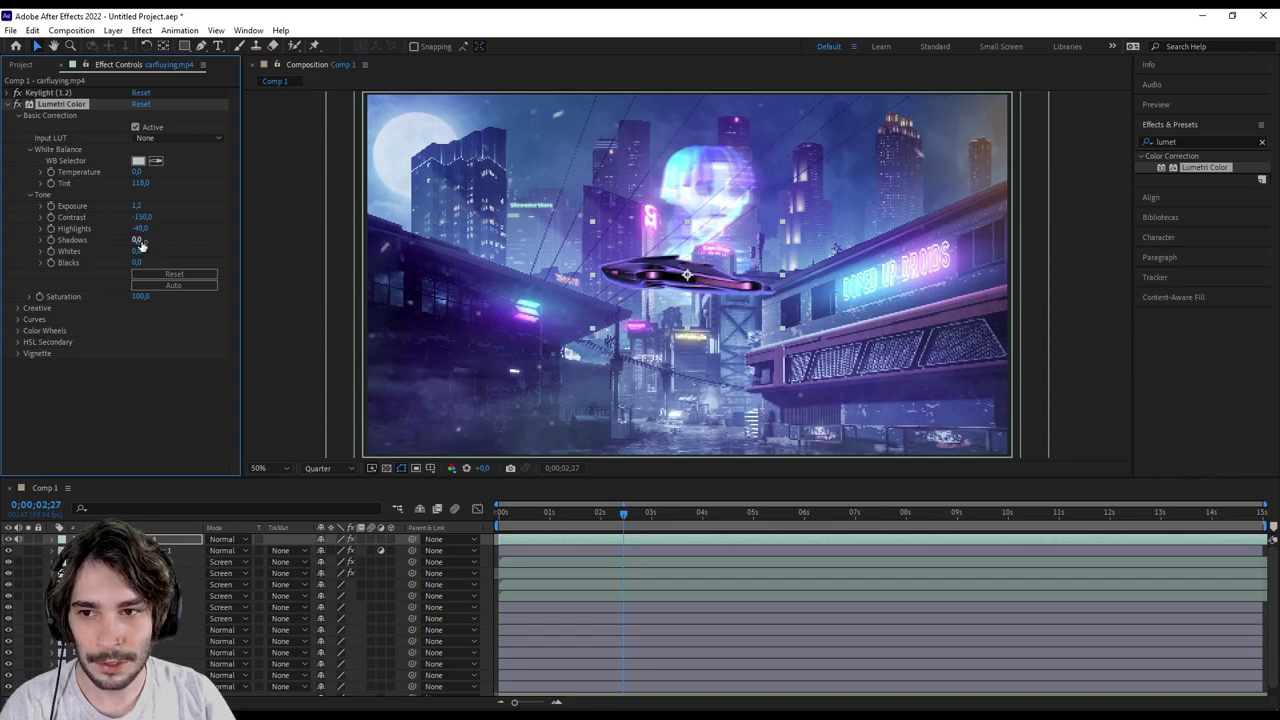
pyautogui.moveTo(136, 241)
pyautogui.mouseDown()
pyautogui.moveTo(87, 241)
pyautogui.moveTo(173, 251)
pyautogui.mouseUp()
pyautogui.moveTo(149, 262); pyautogui.dragTo(153, 262)
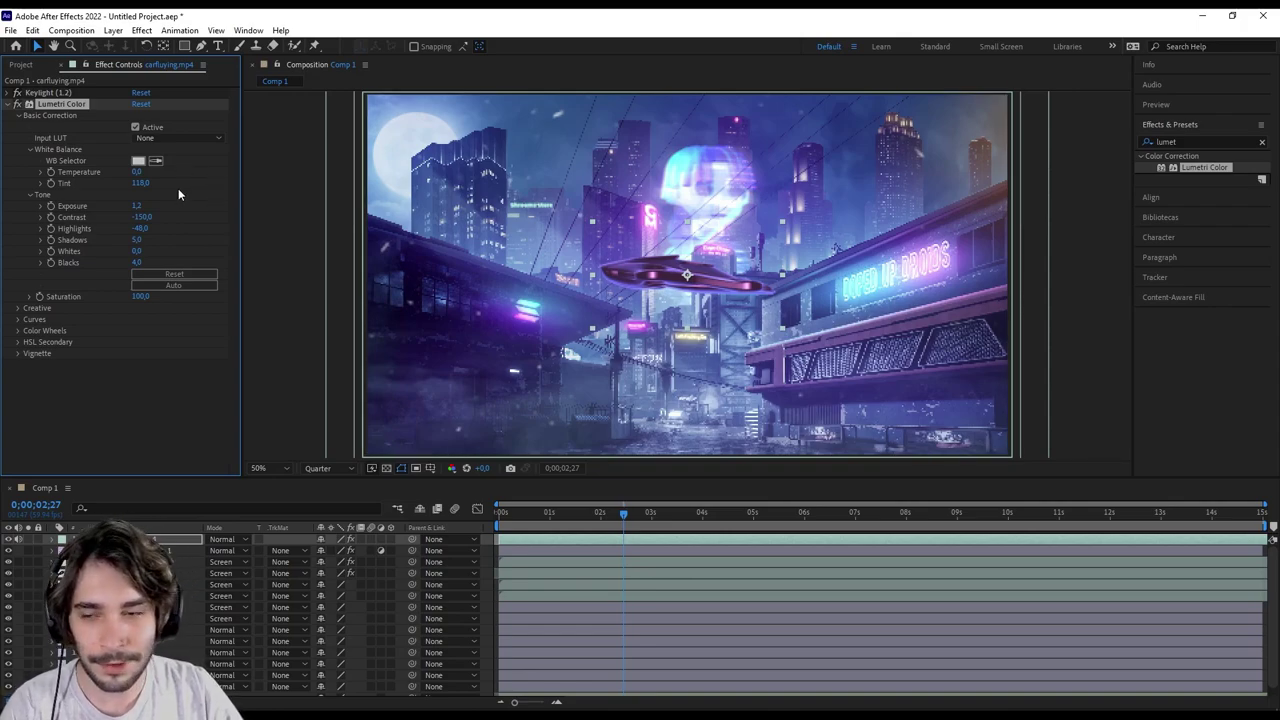
pyautogui.moveTo(136, 172)
pyautogui.mouseDown()
pyautogui.moveTo(156, 175)
pyautogui.moveTo(110, 176)
pyautogui.moveTo(128, 176)
pyautogui.moveTo(120, 183)
pyautogui.mouseUp()
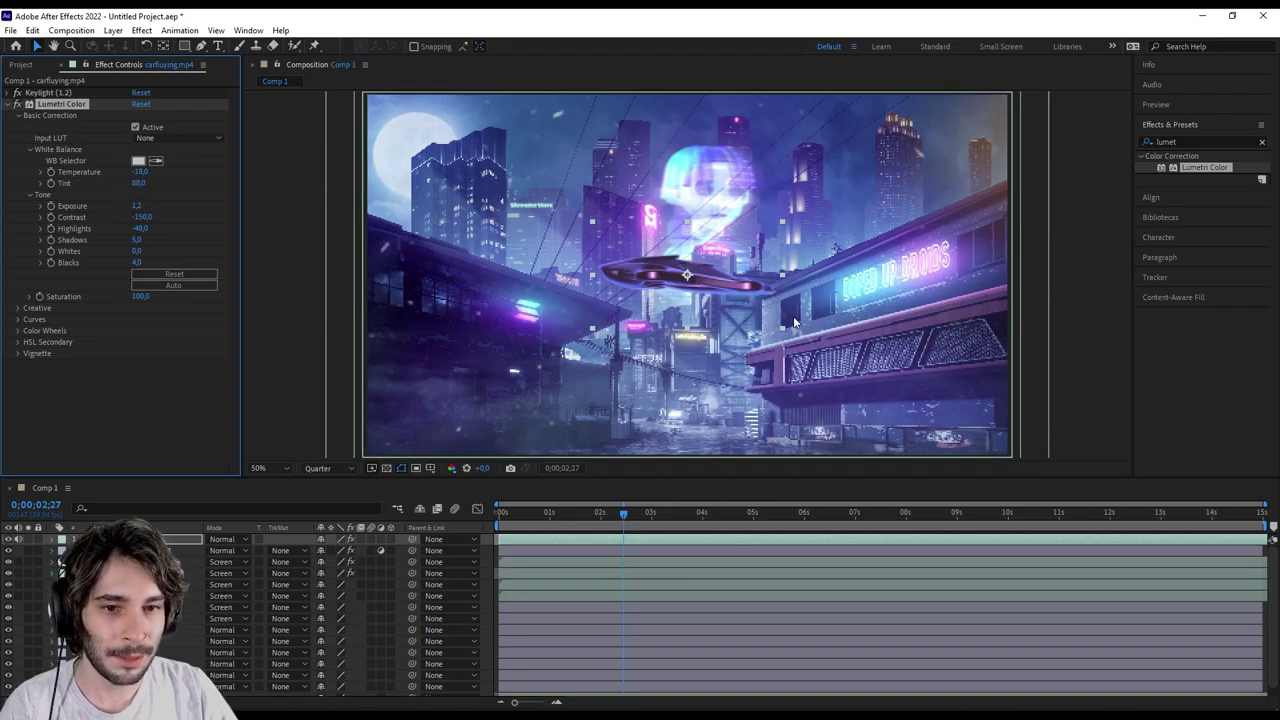
pyautogui.click(736, 308)
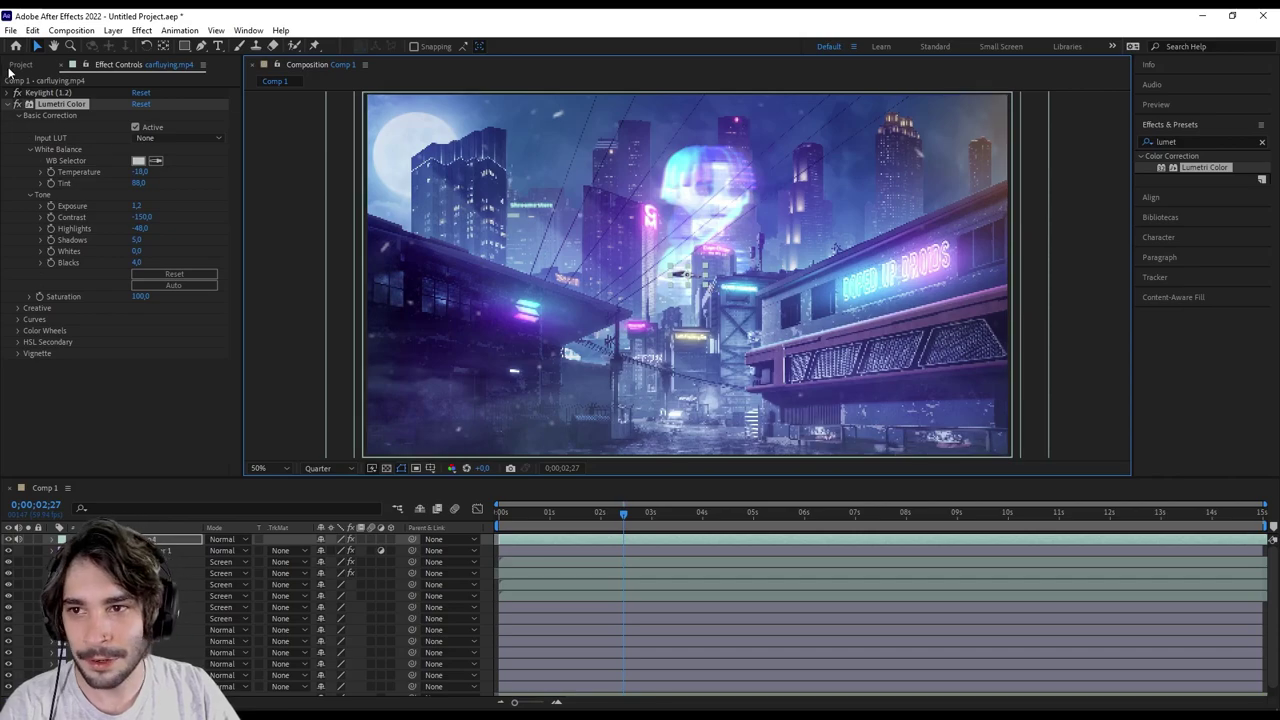
pyautogui.hotkey('ctrl', '0')
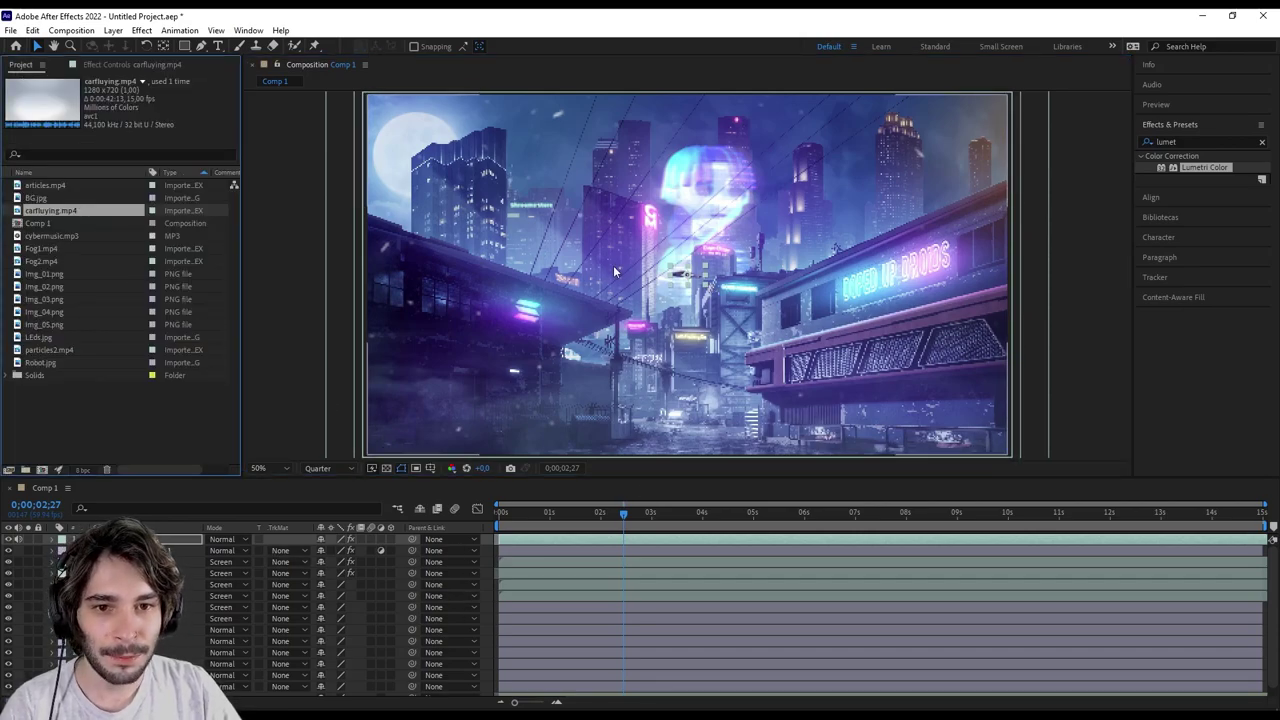
# Duplicate the carfluying.mp4 layer below Layer 1 and place the copy near the left buildings.
pyautogui.click(515, 516)
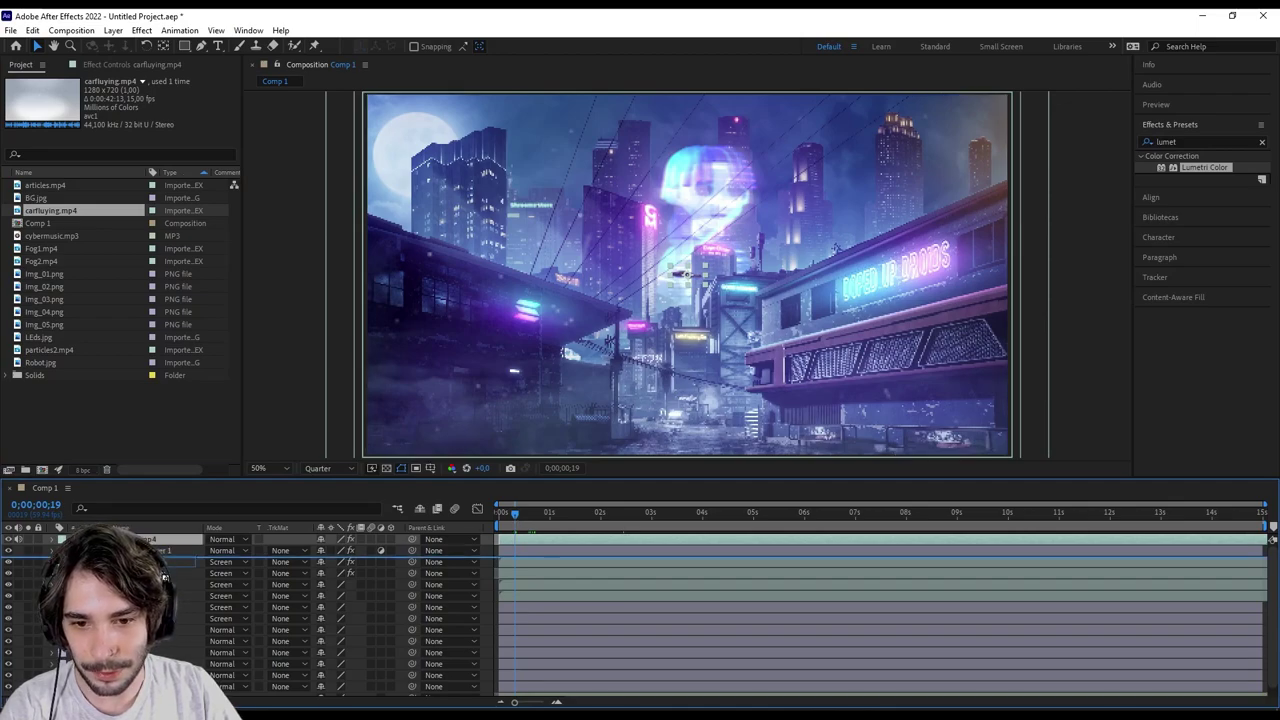
pyautogui.moveTo(170, 540); pyautogui.dragTo(165, 557)
pyautogui.hotkey('ctrl', 'd')
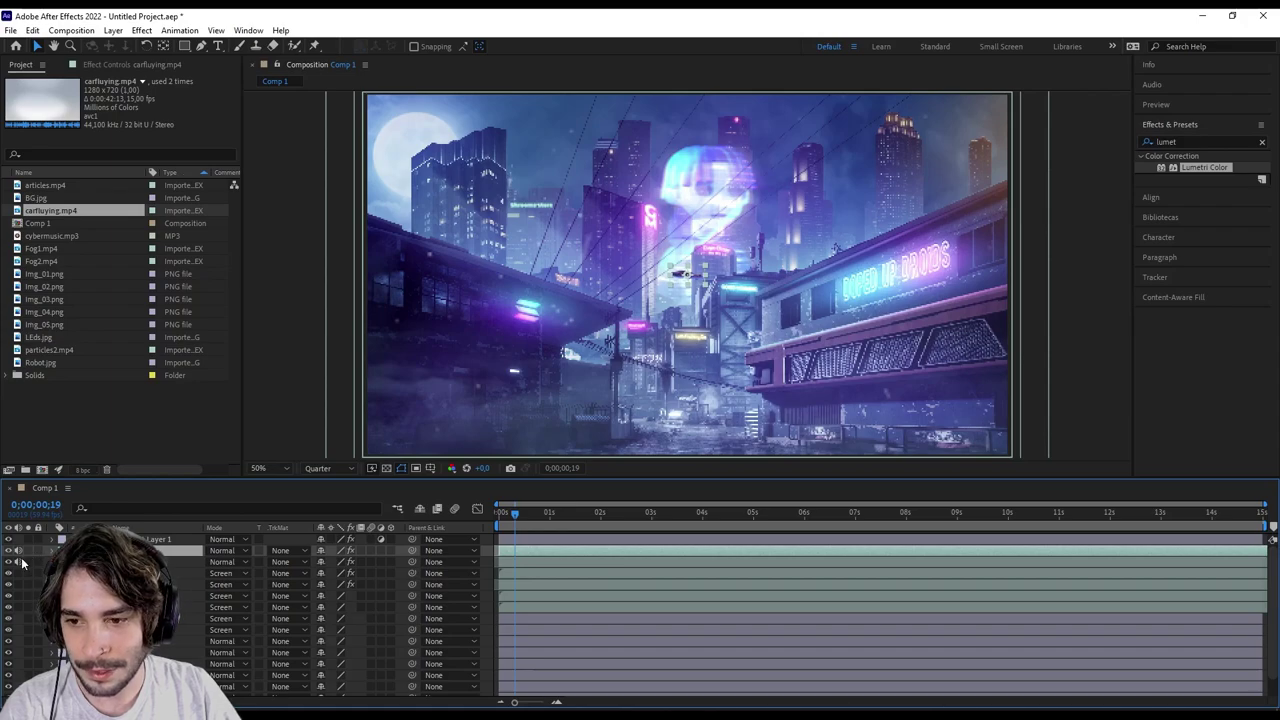
pyautogui.moveTo(165, 550); pyautogui.dragTo(165, 662)
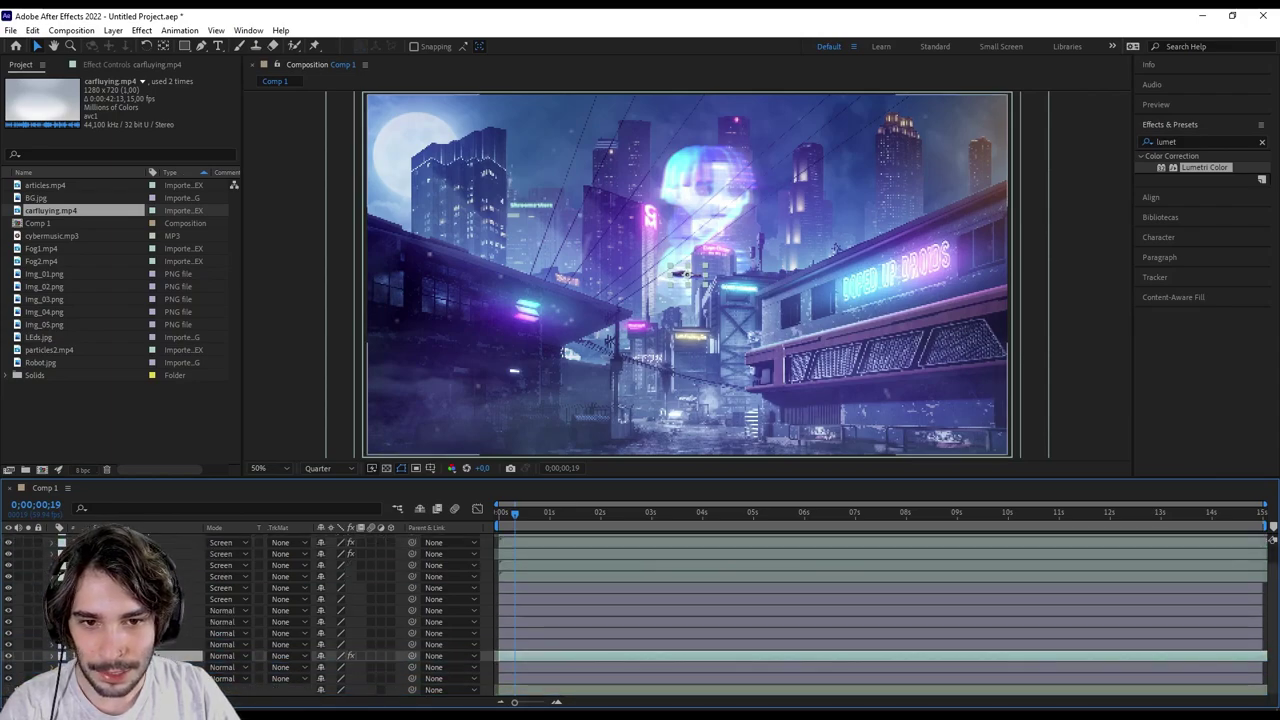
pyautogui.click(685, 278)
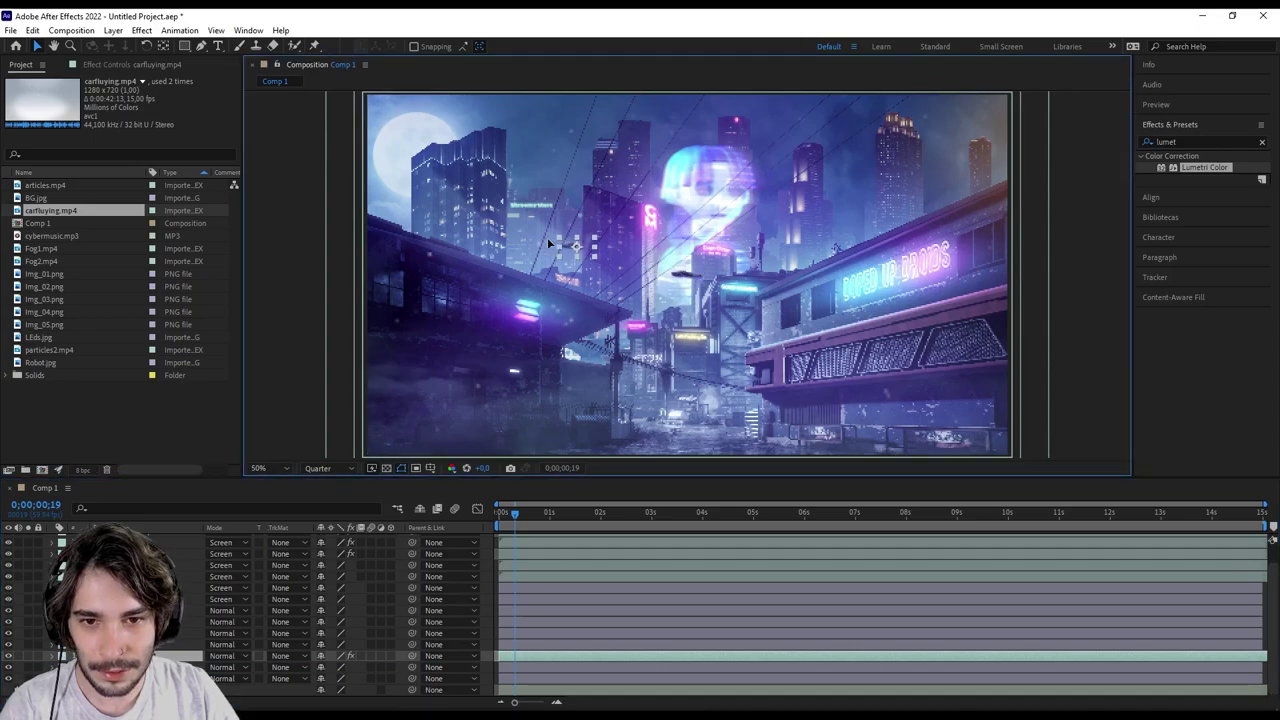
pyautogui.moveTo(563, 240); pyautogui.dragTo(558, 253)
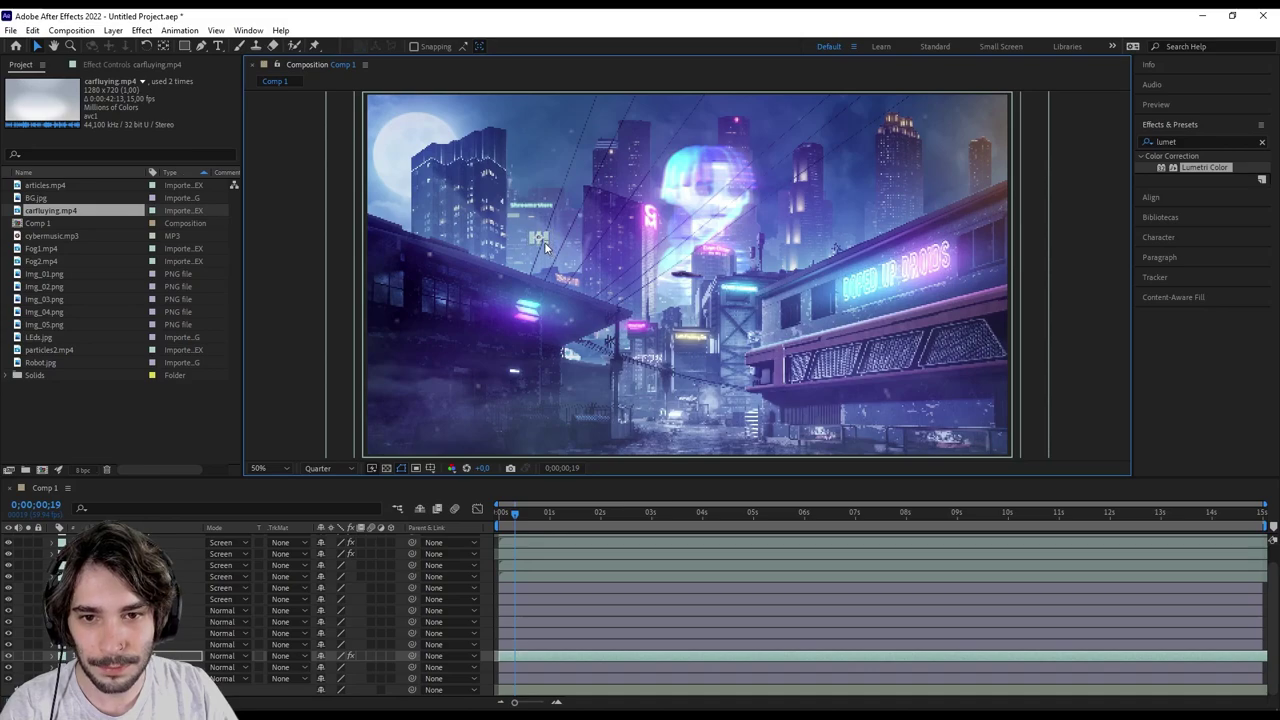
pyautogui.scroll(2, 535, 246)
# Move a lower car layer to a new spot in the sky and duplicate it twice more.
pyautogui.scroll(2, 600, 245)
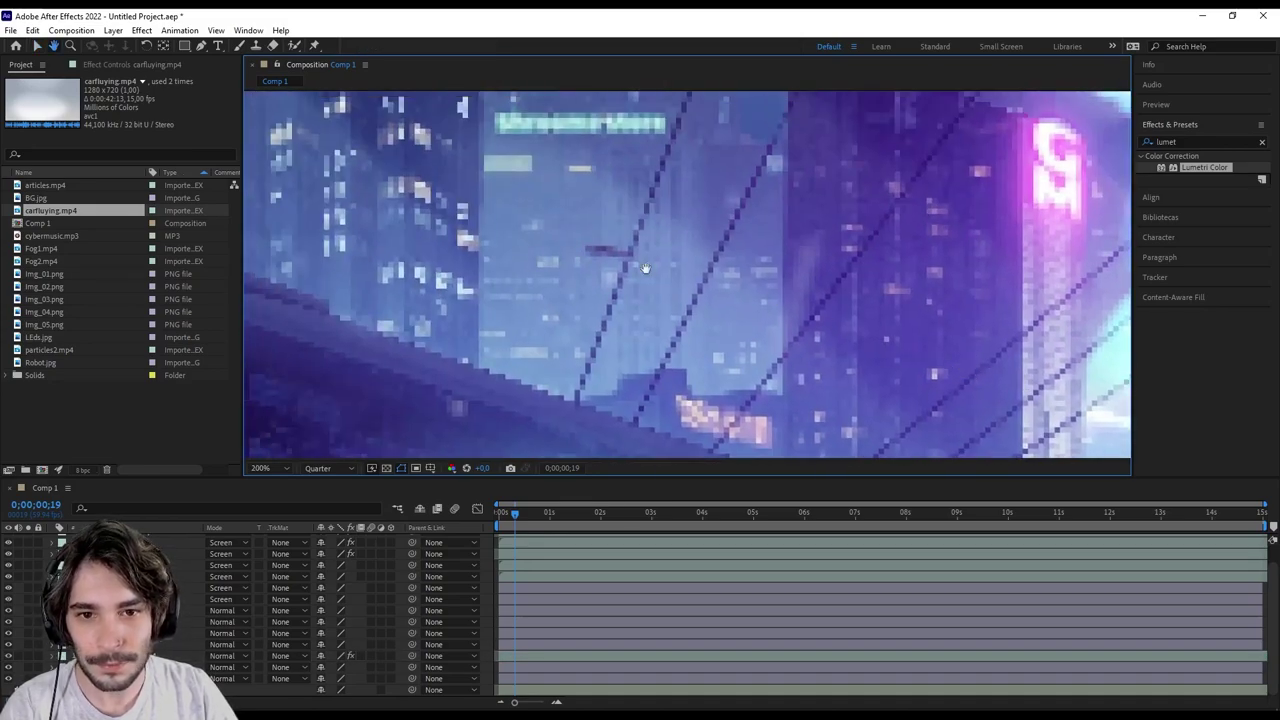
pyautogui.click(516, 658)
pyautogui.scroll(-2, 594, 248)
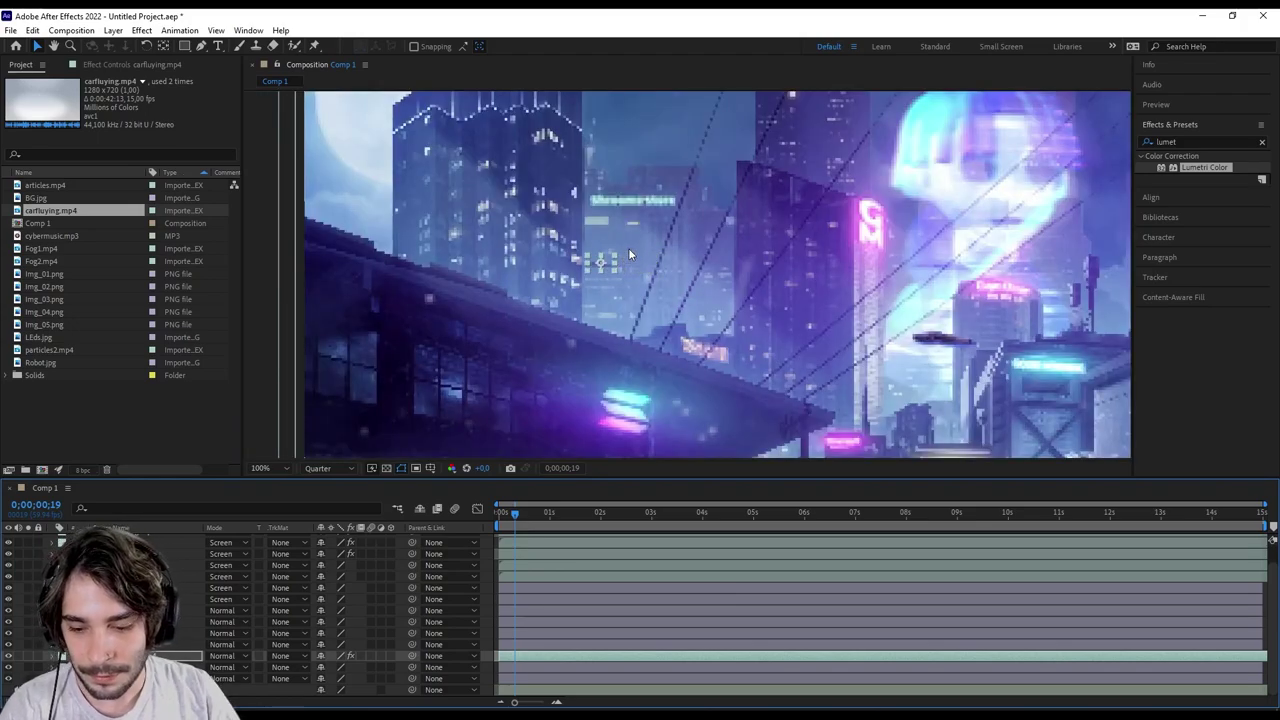
pyautogui.moveTo(623, 256); pyautogui.dragTo(694, 221)
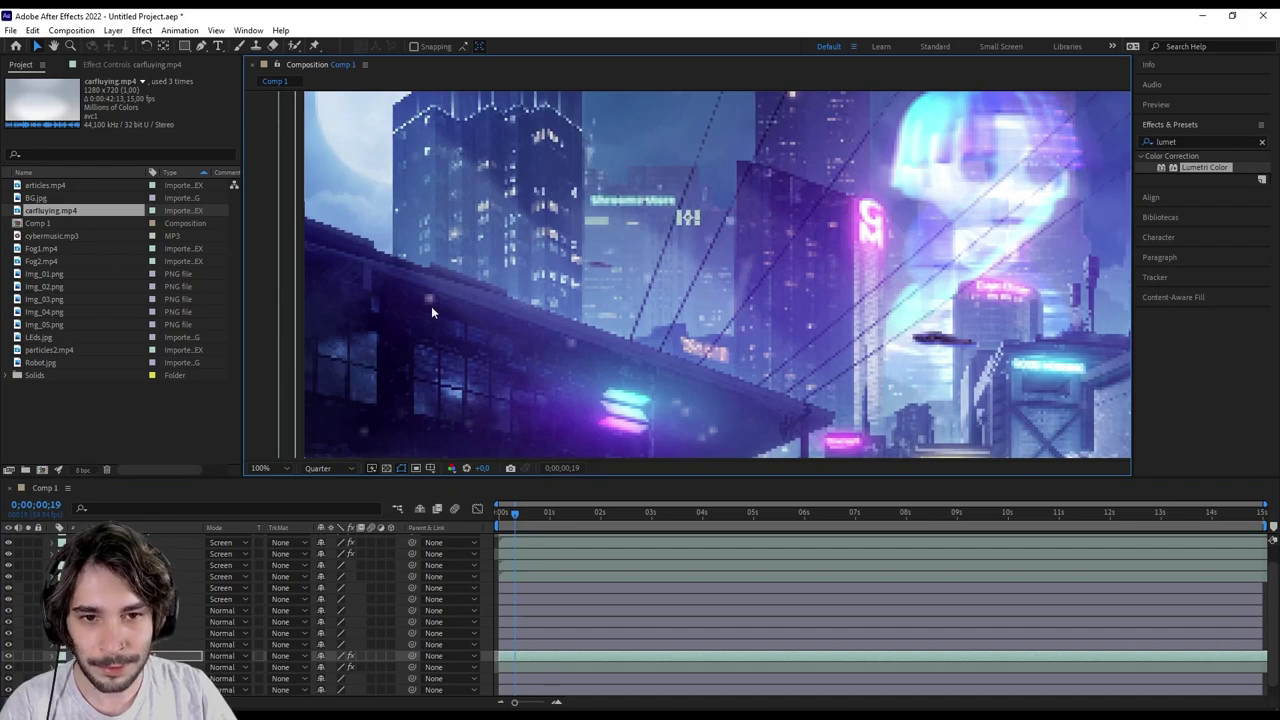
pyautogui.scroll(-2, 472, 306)
pyautogui.hscroll(3, 466, 280)
pyautogui.hotkey('ctrl', 'd')
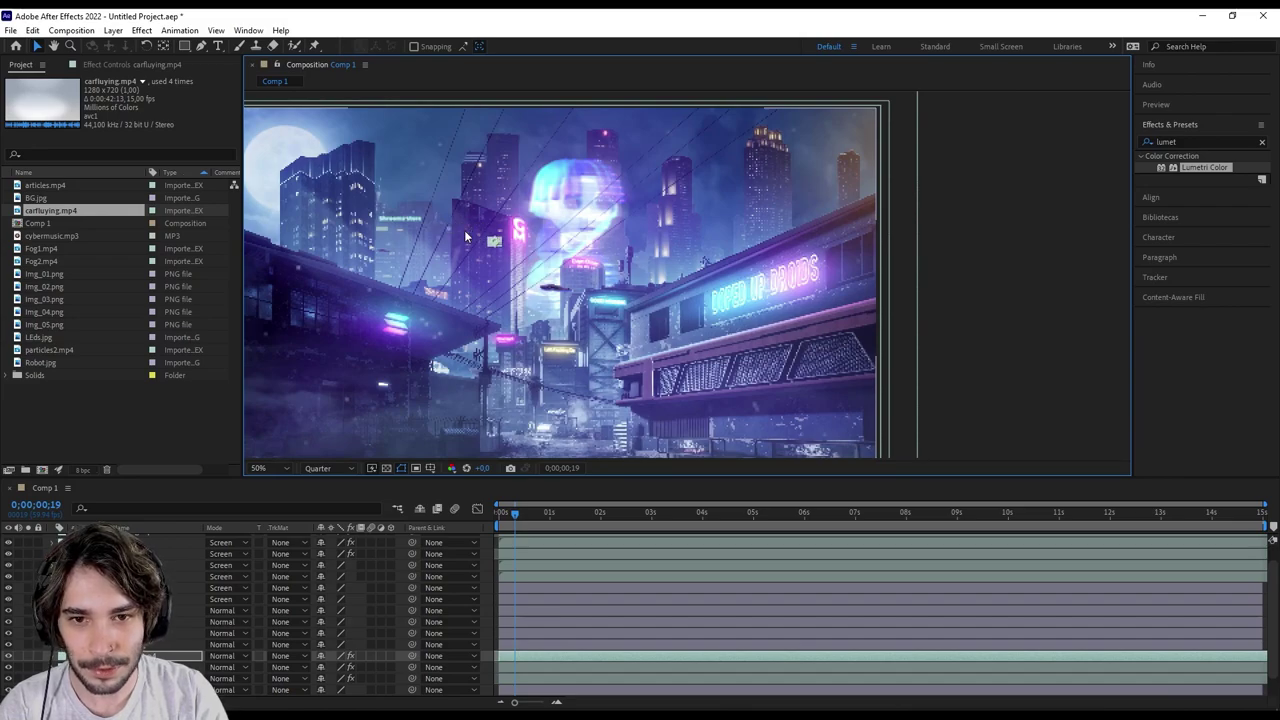
pyautogui.hotkey('ctrl', 'd')
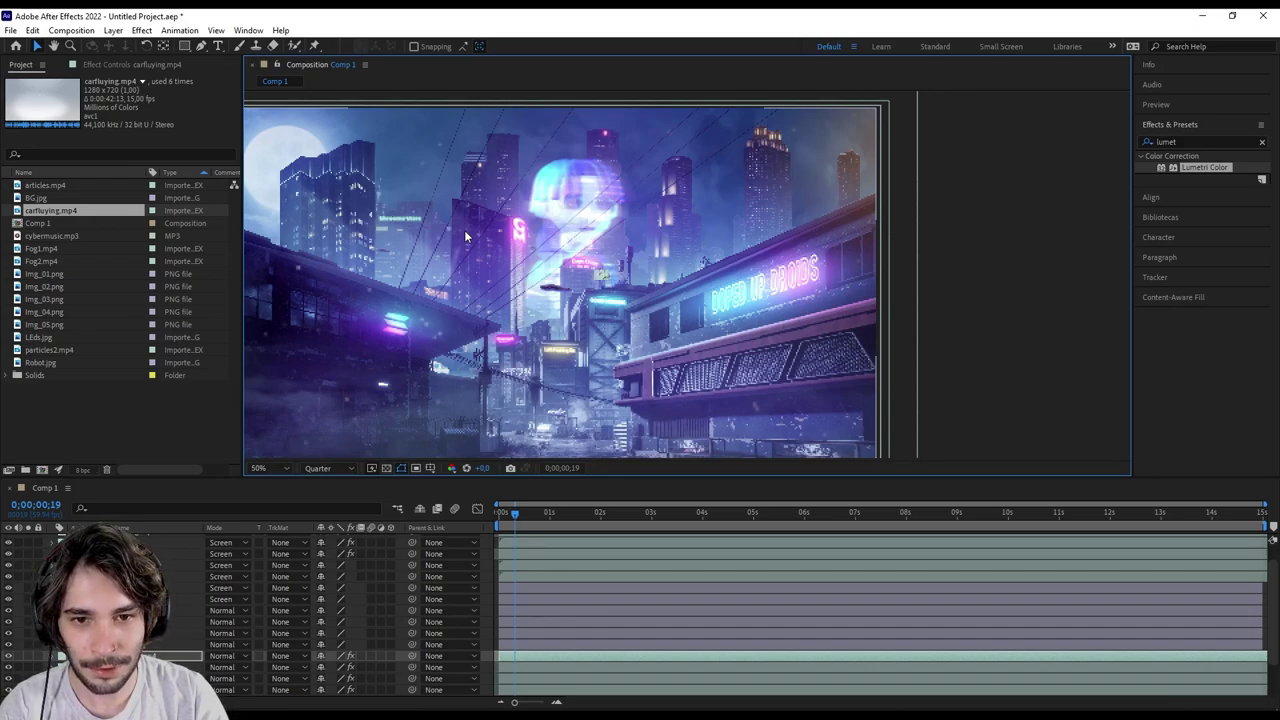
pyautogui.press('Return')
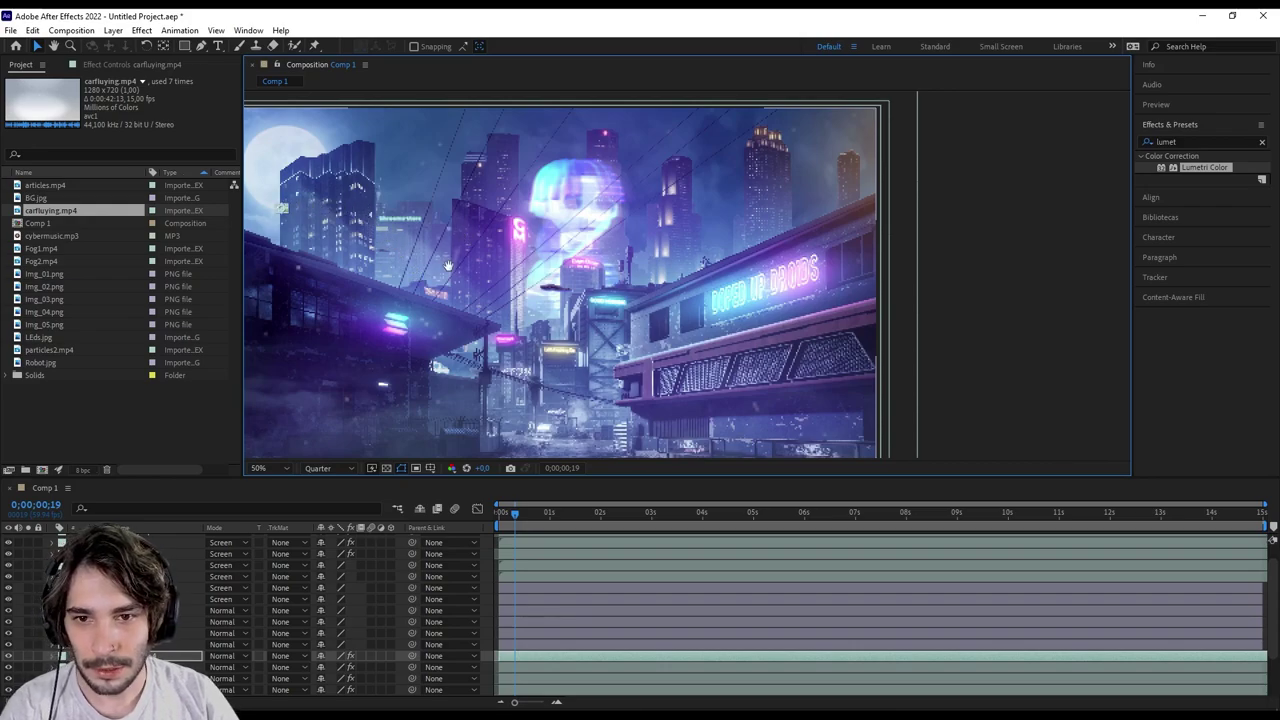
# Zoom out to check the whole frame at 50%, then select the BG.jpg layer.
pyautogui.moveTo(464, 230); pyautogui.dragTo(578, 255)
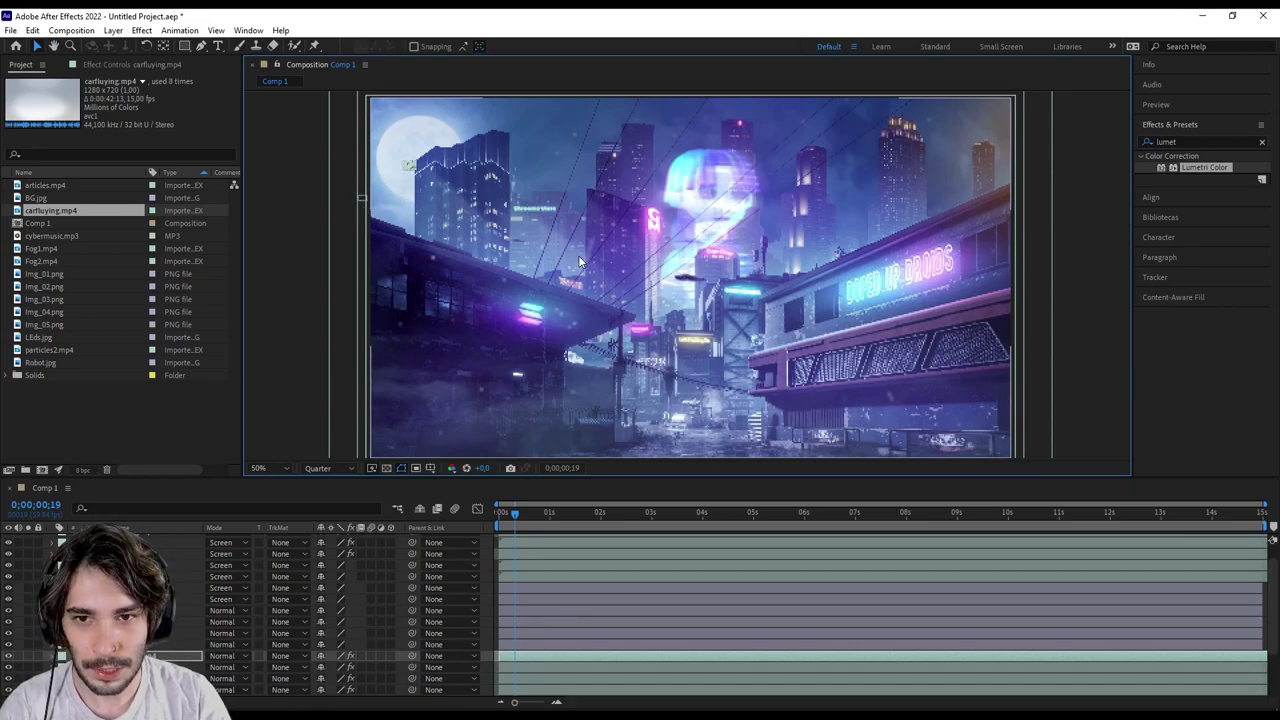
pyautogui.press(',')
pyautogui.moveTo(743, 283); pyautogui.dragTo(712, 283)
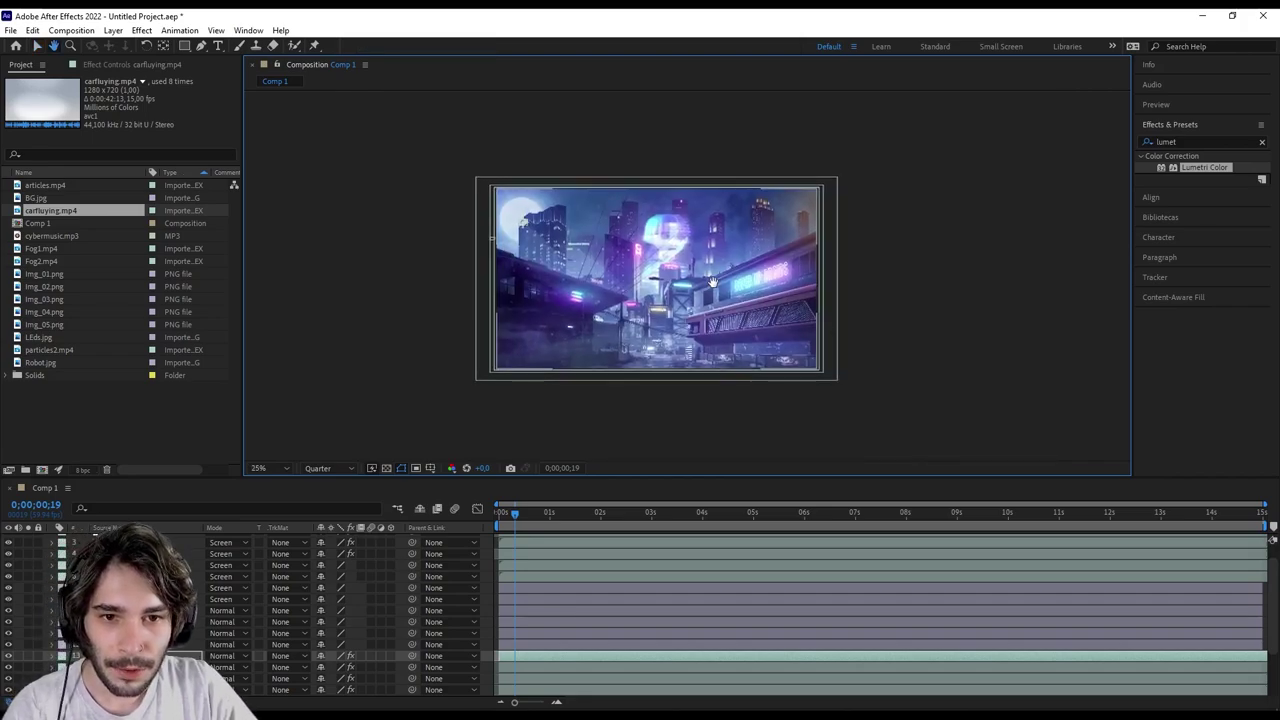
pyautogui.press('.')
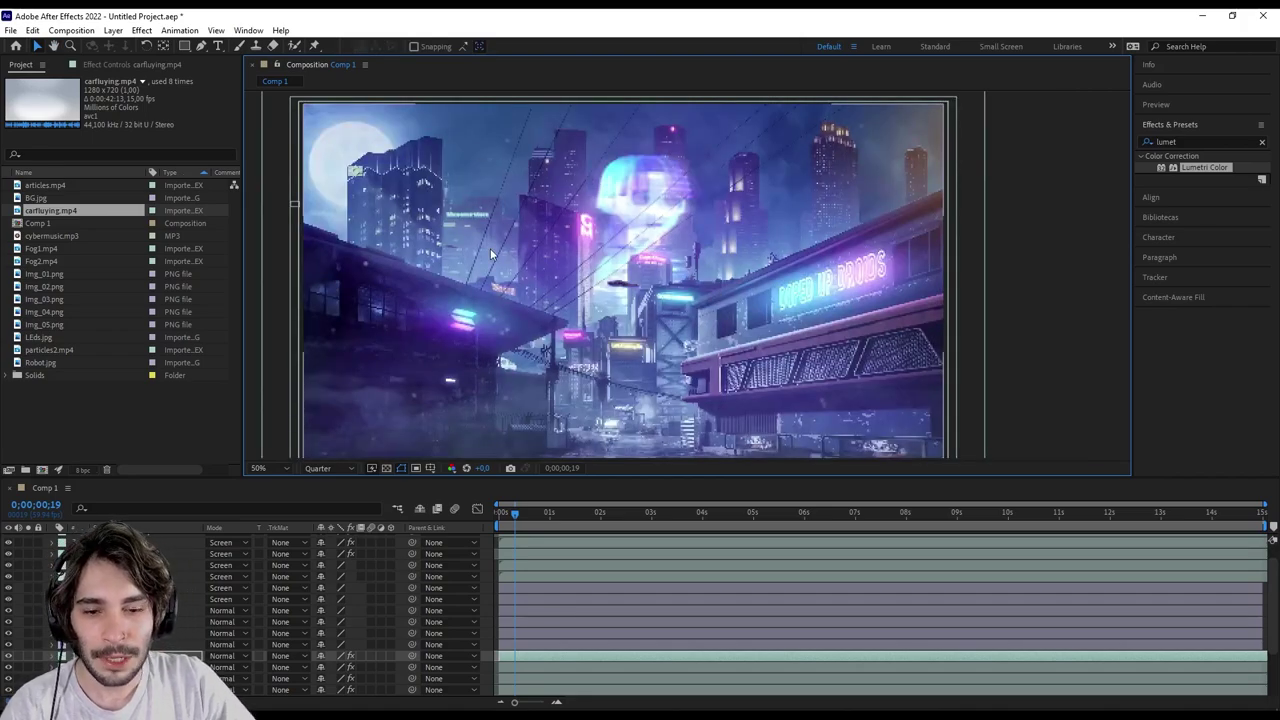
pyautogui.press(',')
pyautogui.press(',')
pyautogui.press(',')
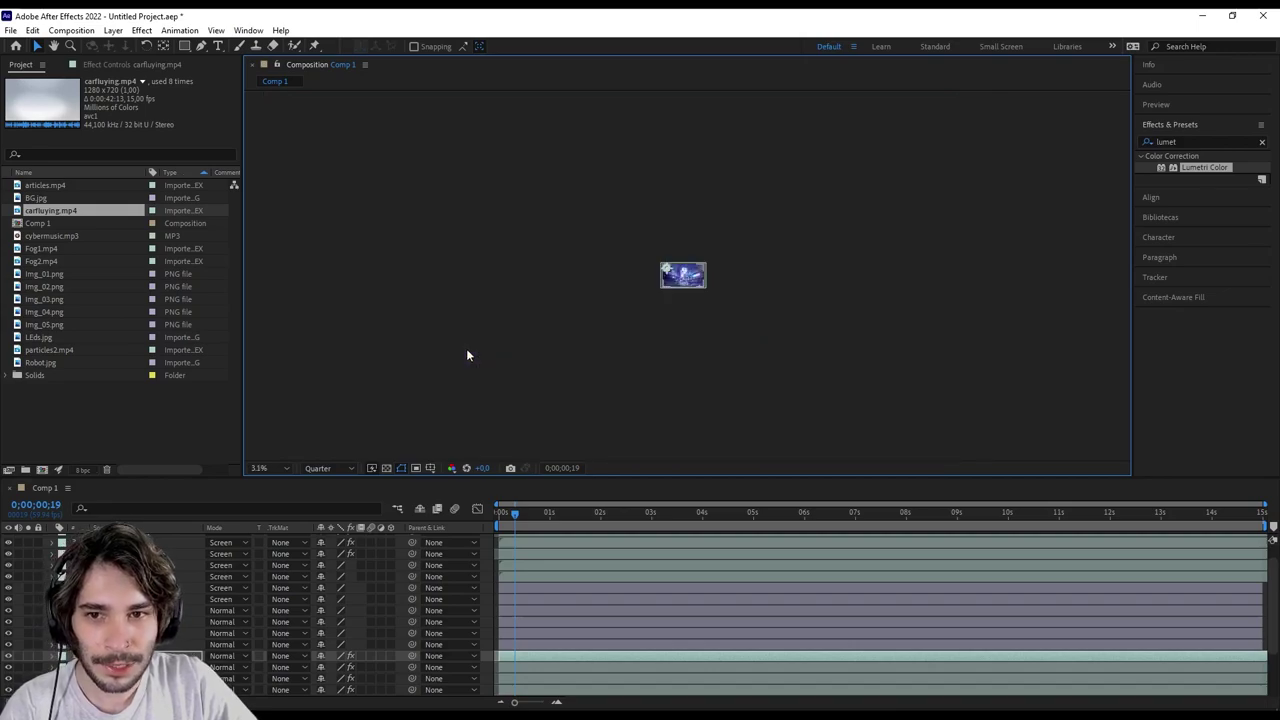
pyautogui.scroll(4, 690, 280)
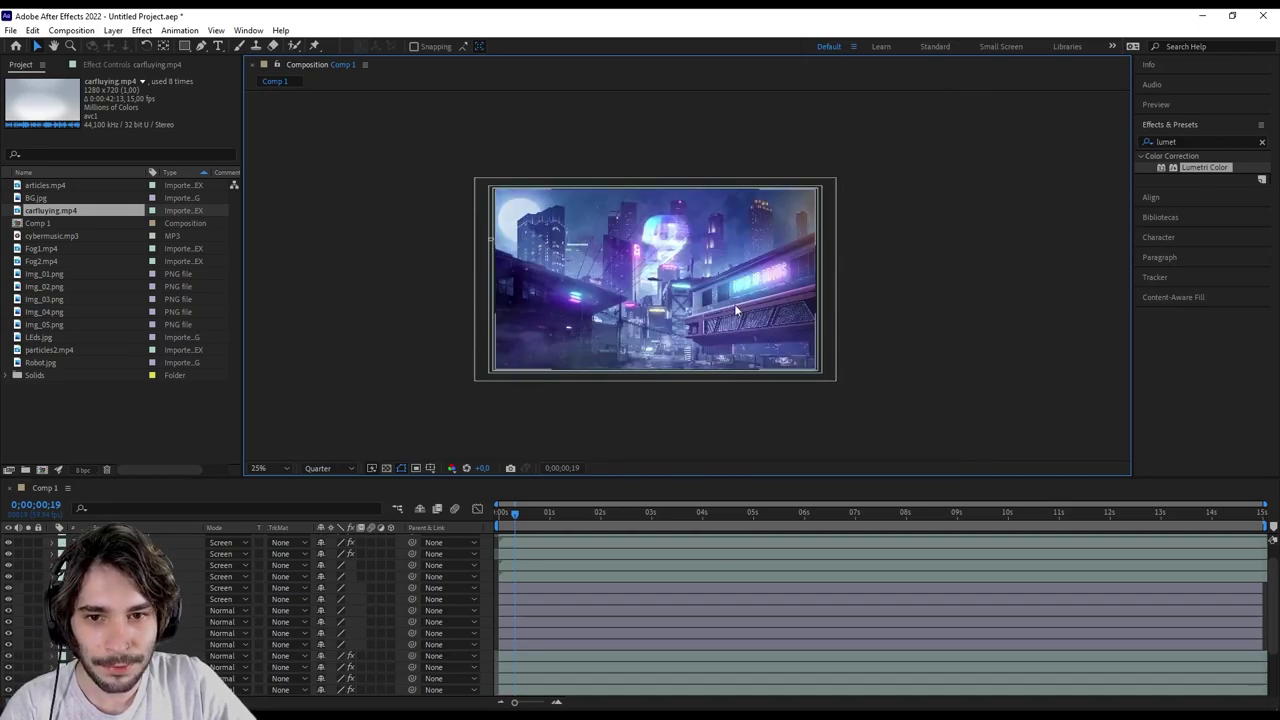
pyautogui.press('.')
pyautogui.scroll(-3, 570, 601)
pyautogui.click(512, 680)
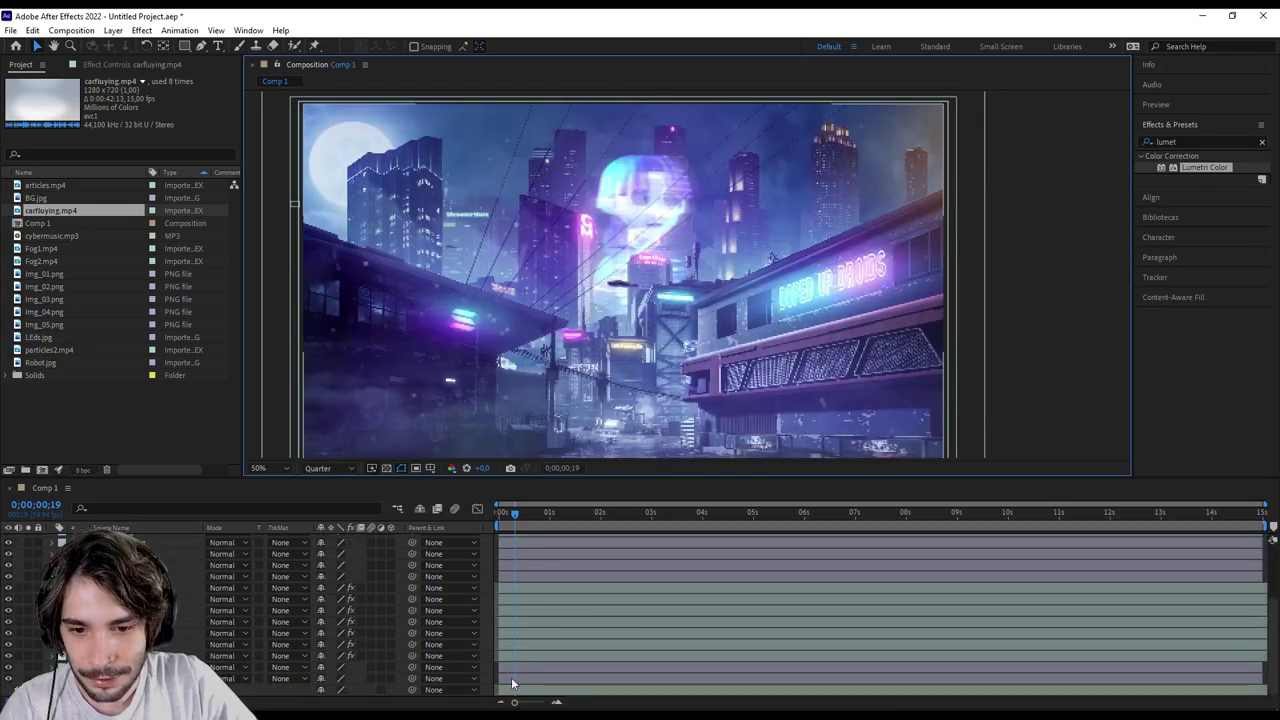
pyautogui.doubleClick(1200, 141)
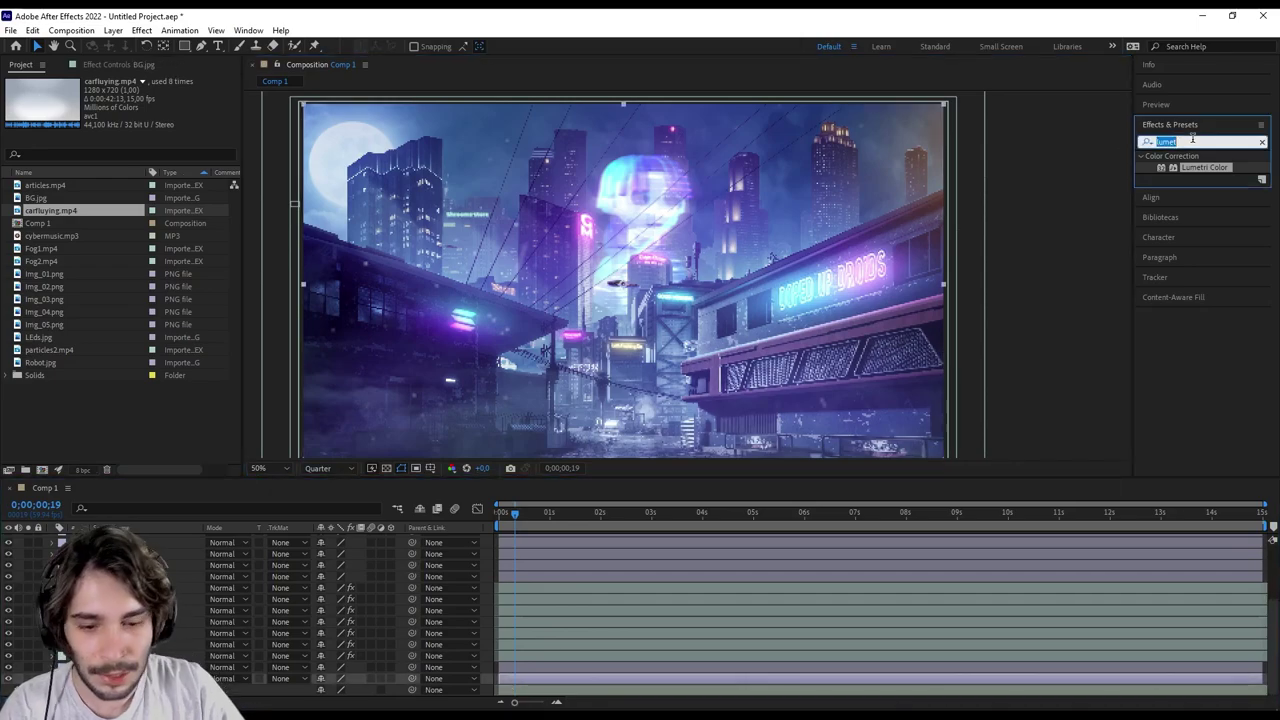
# Apply a Levels effect to BG.jpg and lower Input White to 239 to brighten the sky.
pyautogui.write('levels')
pyautogui.doubleClick(1195, 179)
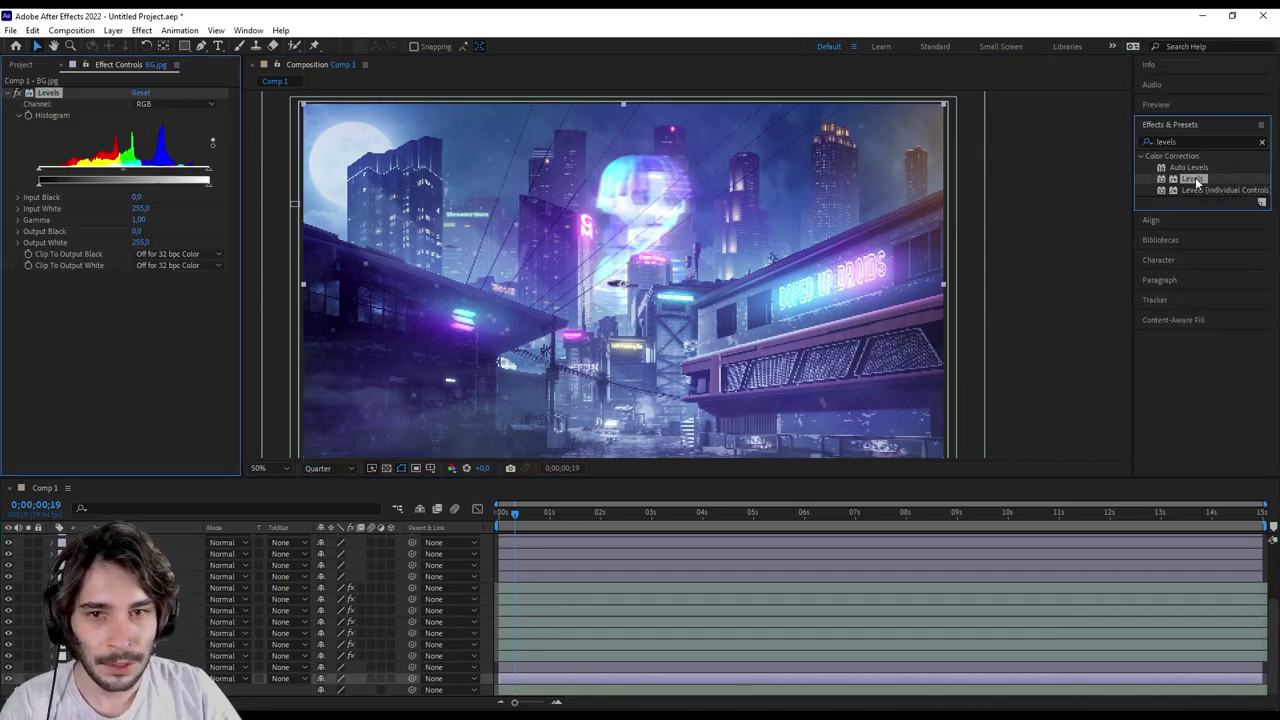
pyautogui.moveTo(210, 175); pyautogui.dragTo(199, 175)
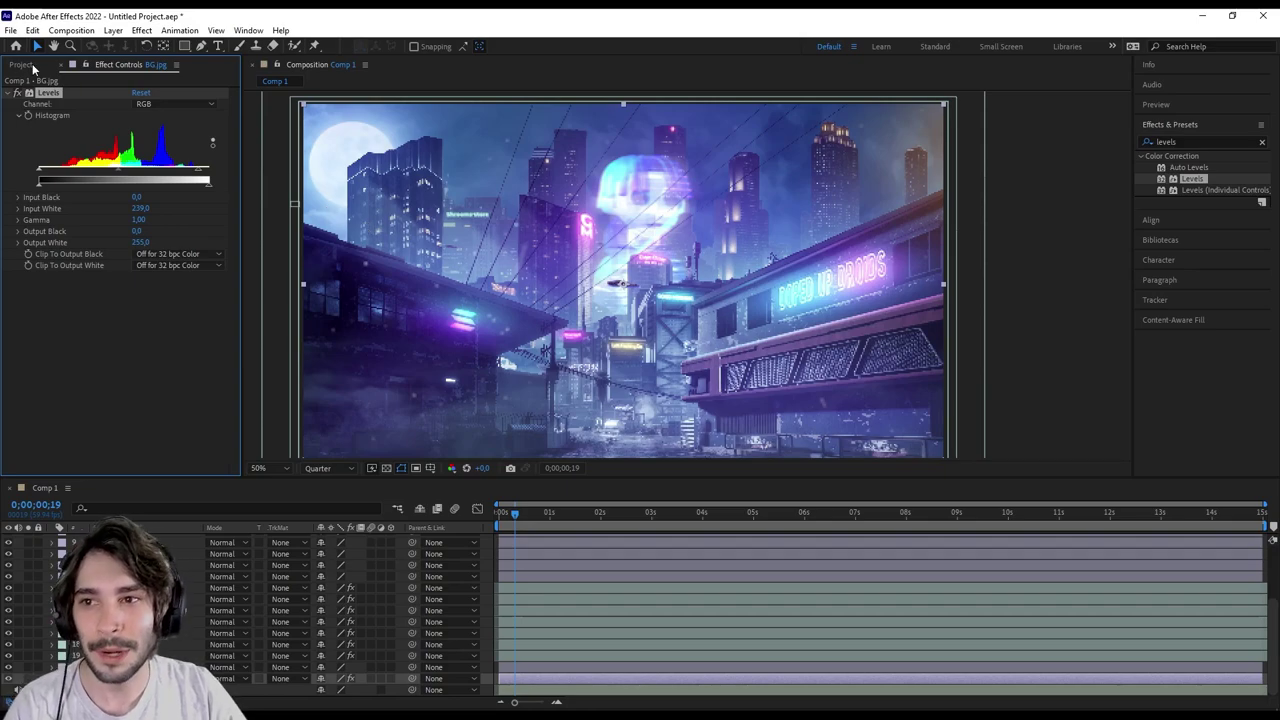
pyautogui.click(33, 66)
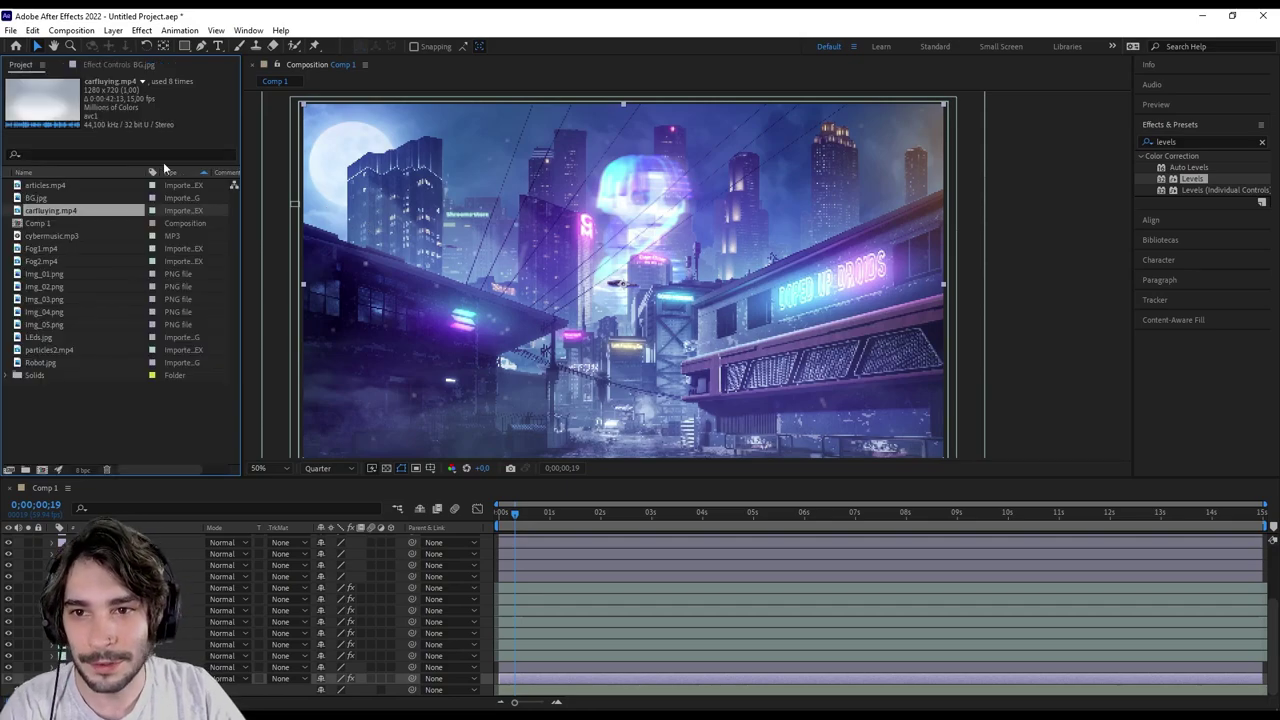
# Select the small flying car layer and move it lower in the layer stack.
pyautogui.click(1072, 218)
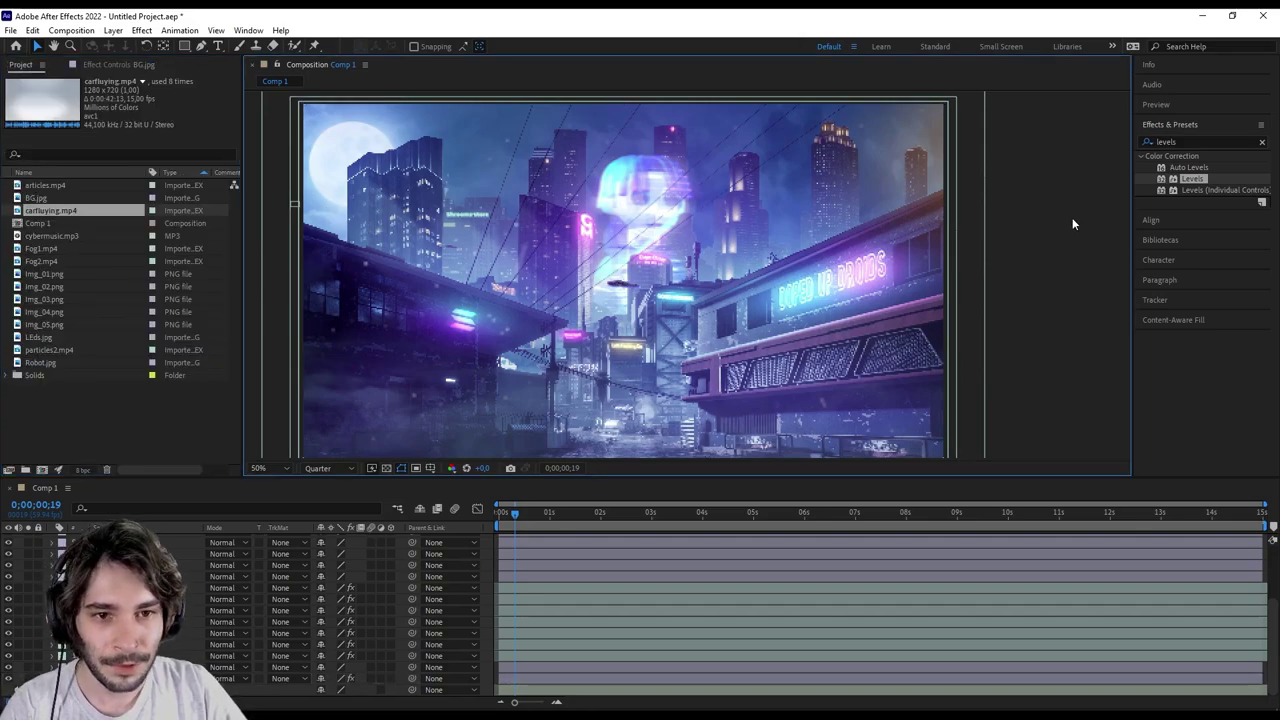
pyautogui.click(512, 656)
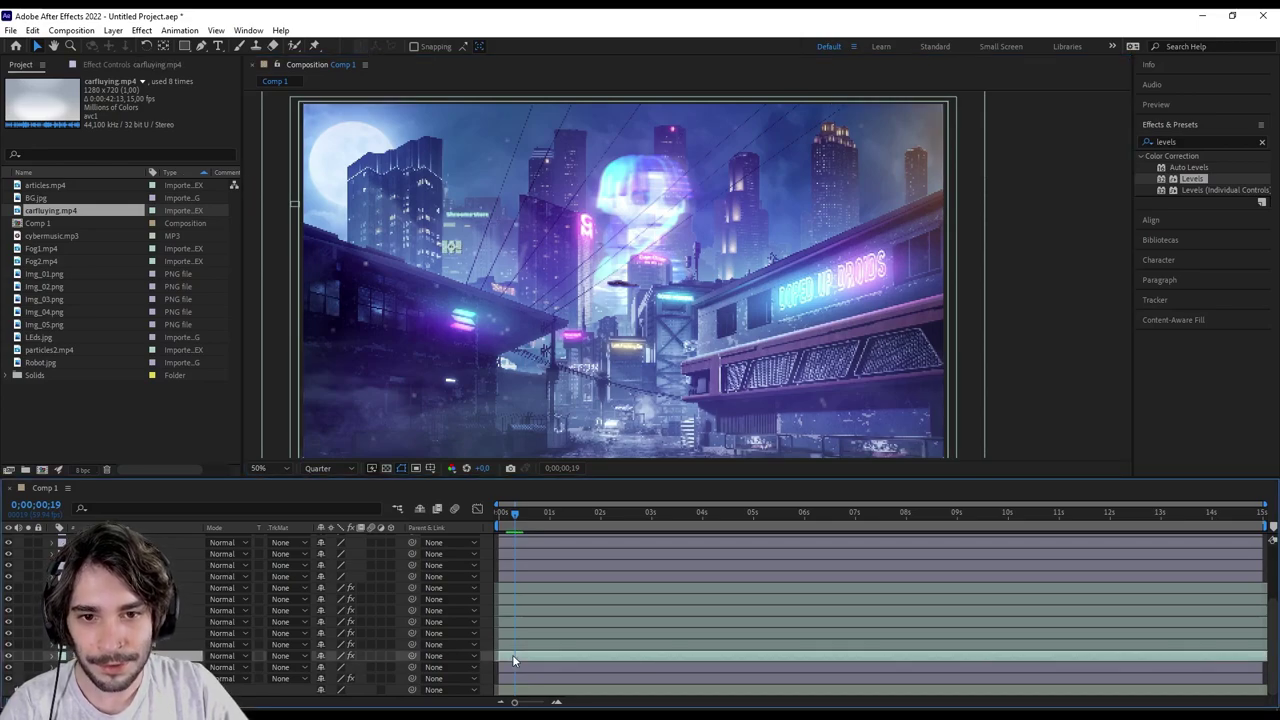
pyautogui.press('Home')
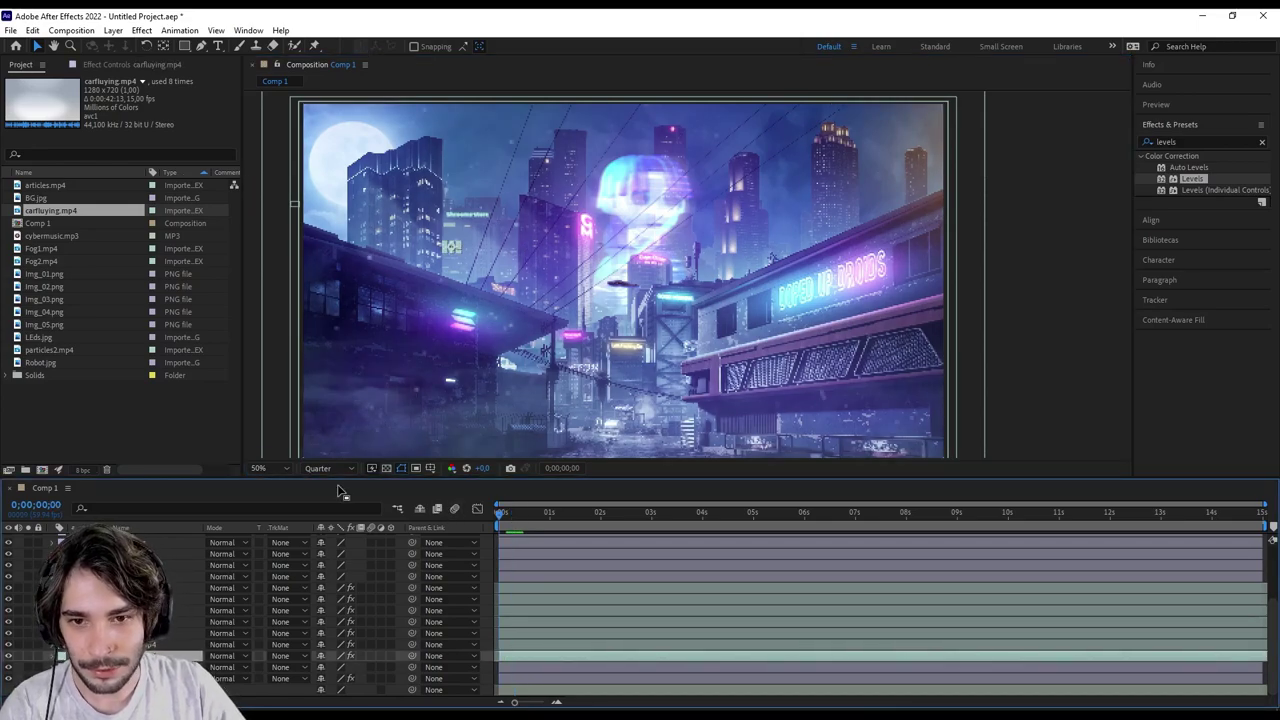
pyautogui.scroll(3, 530, 584)
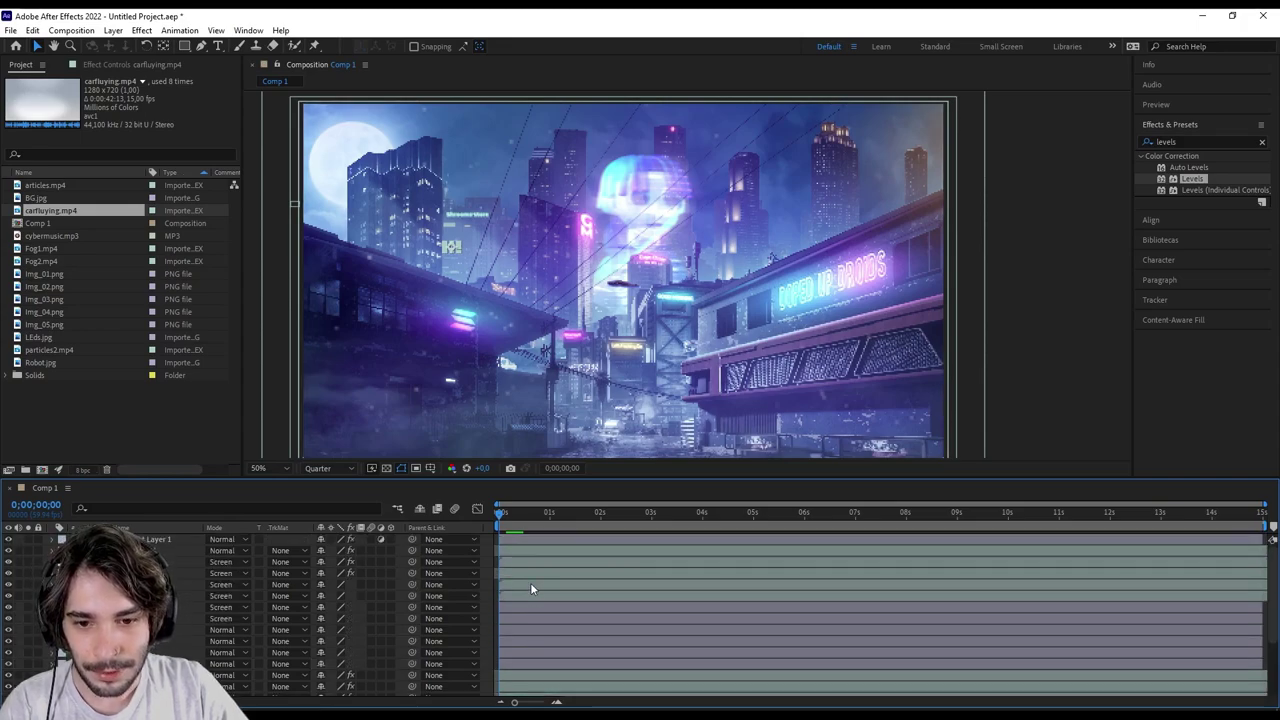
pyautogui.click(157, 550)
pyautogui.click(531, 289)
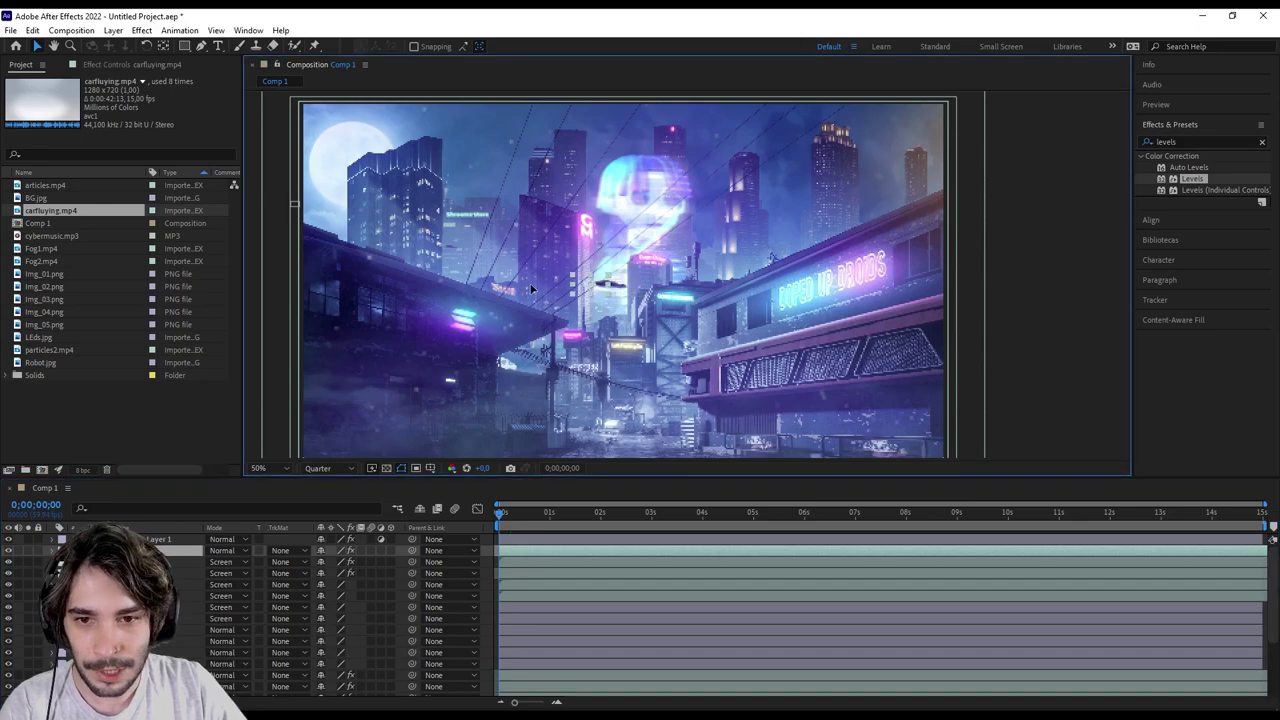
pyautogui.click(414, 281)
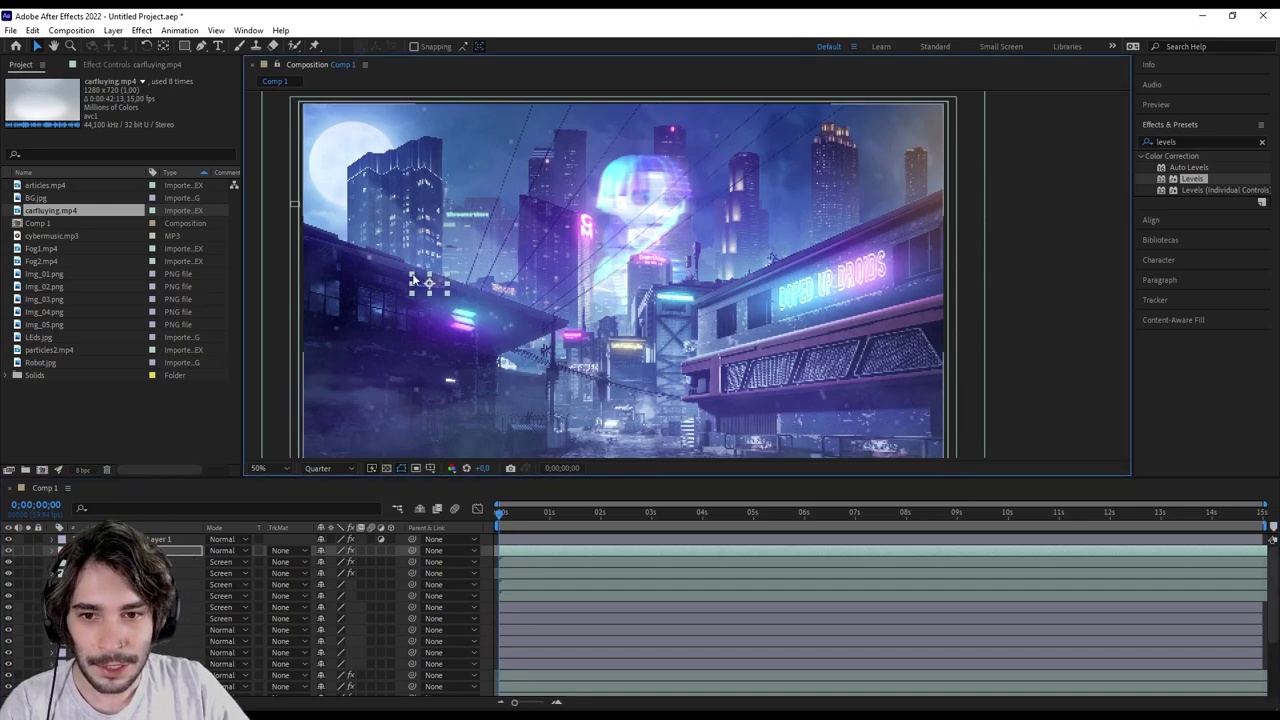
pyautogui.moveTo(157, 550); pyautogui.dragTo(185, 630)
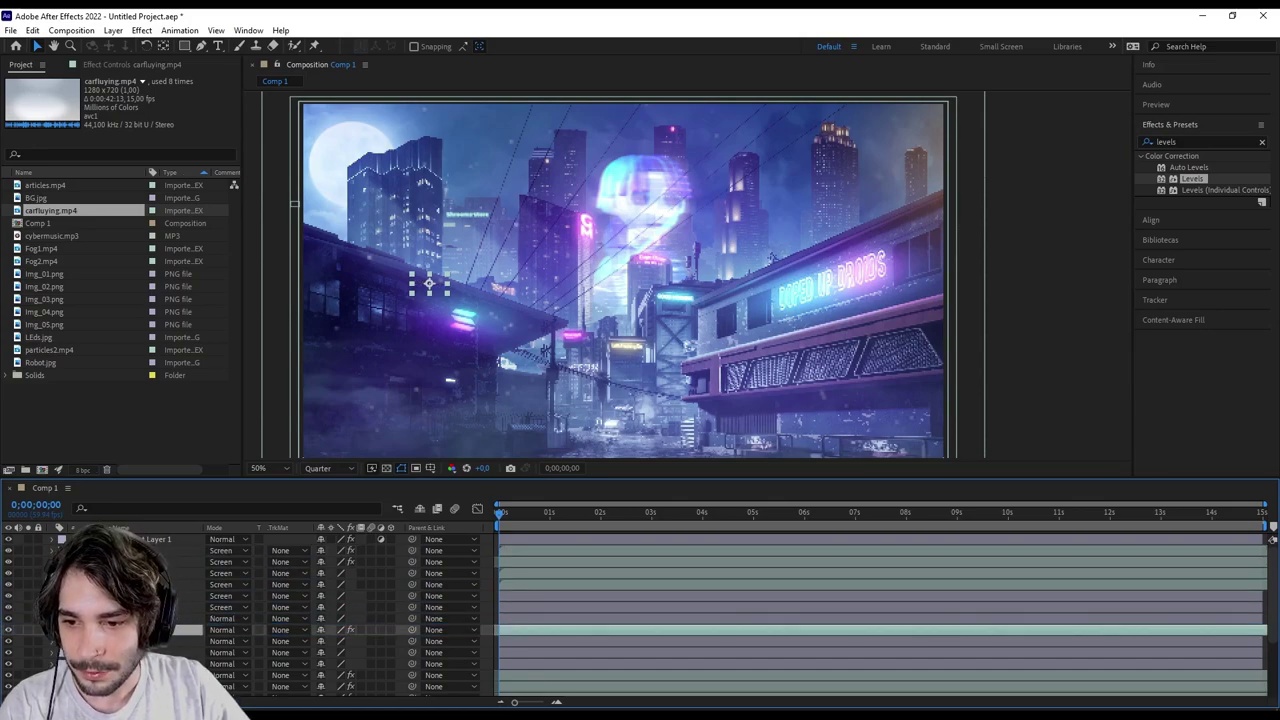
# Keyframe the car's Position from 378,538 at 0s to 1674,538 at the comp's end.
pyautogui.click(52, 630)
pyautogui.click(60, 652)
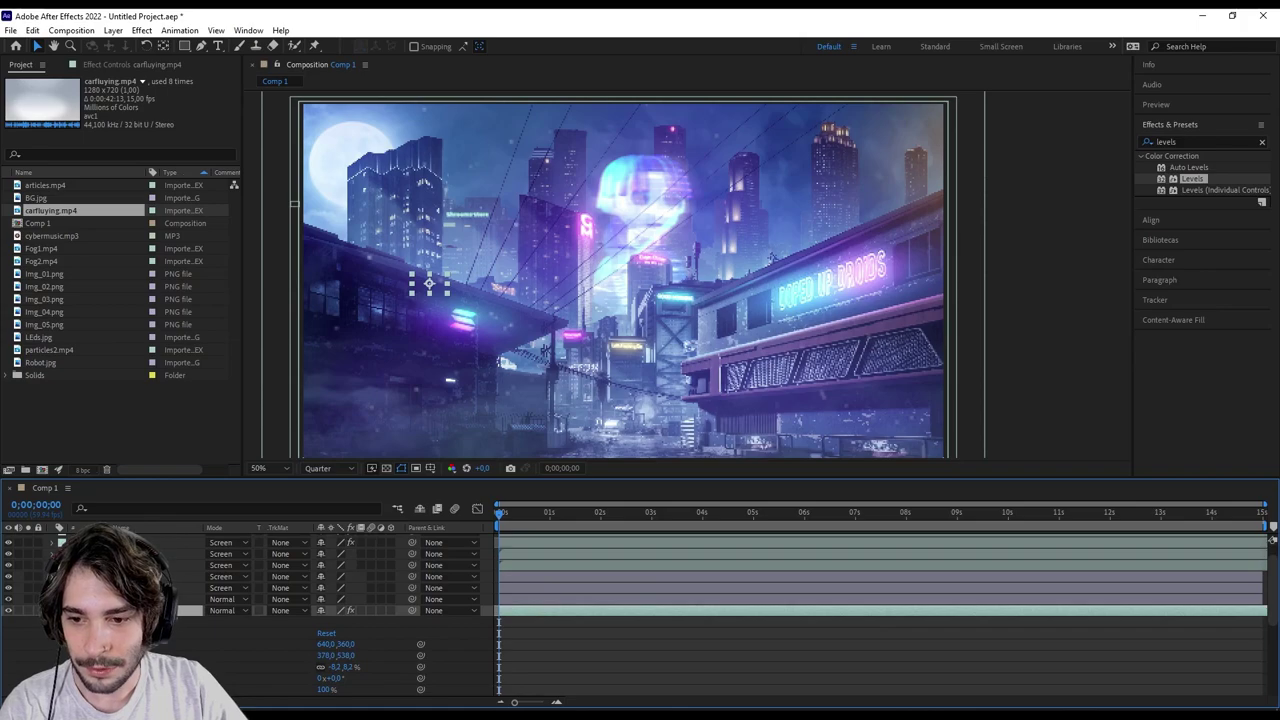
pyautogui.click(75, 655)
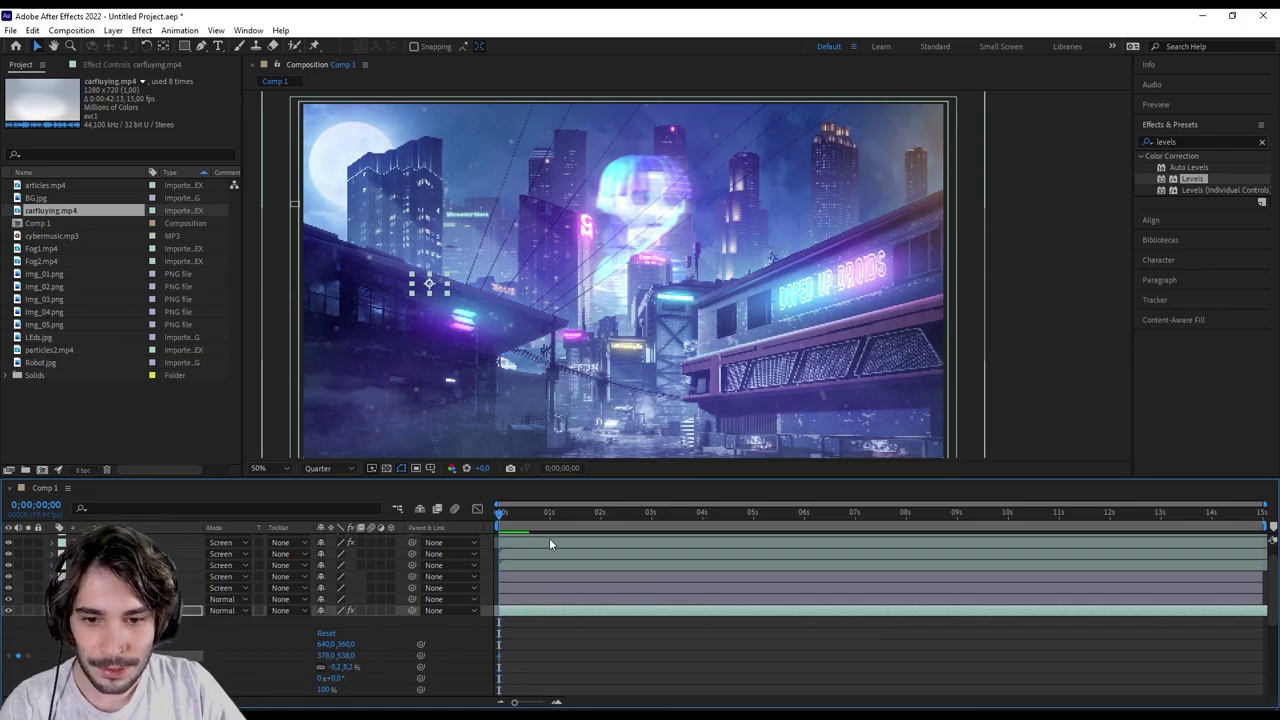
pyautogui.moveTo(1020, 513); pyautogui.dragTo(1275, 497)
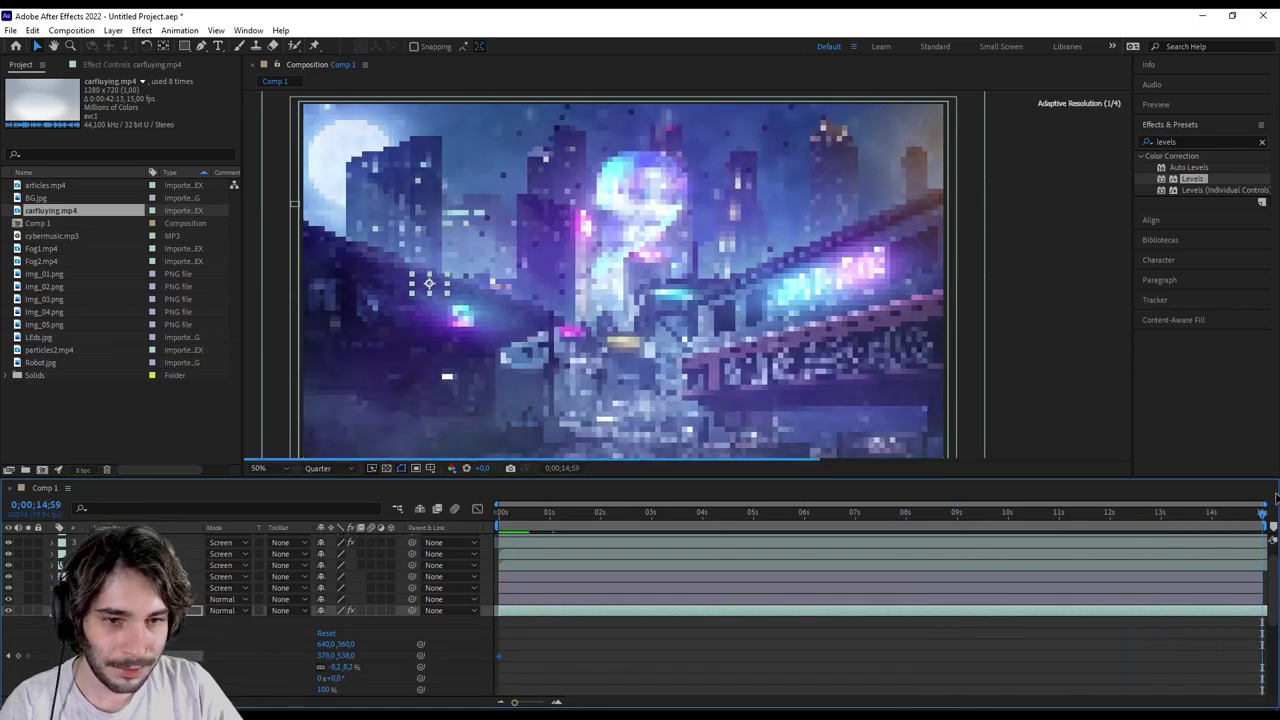
pyautogui.moveTo(428, 285); pyautogui.dragTo(860, 291)
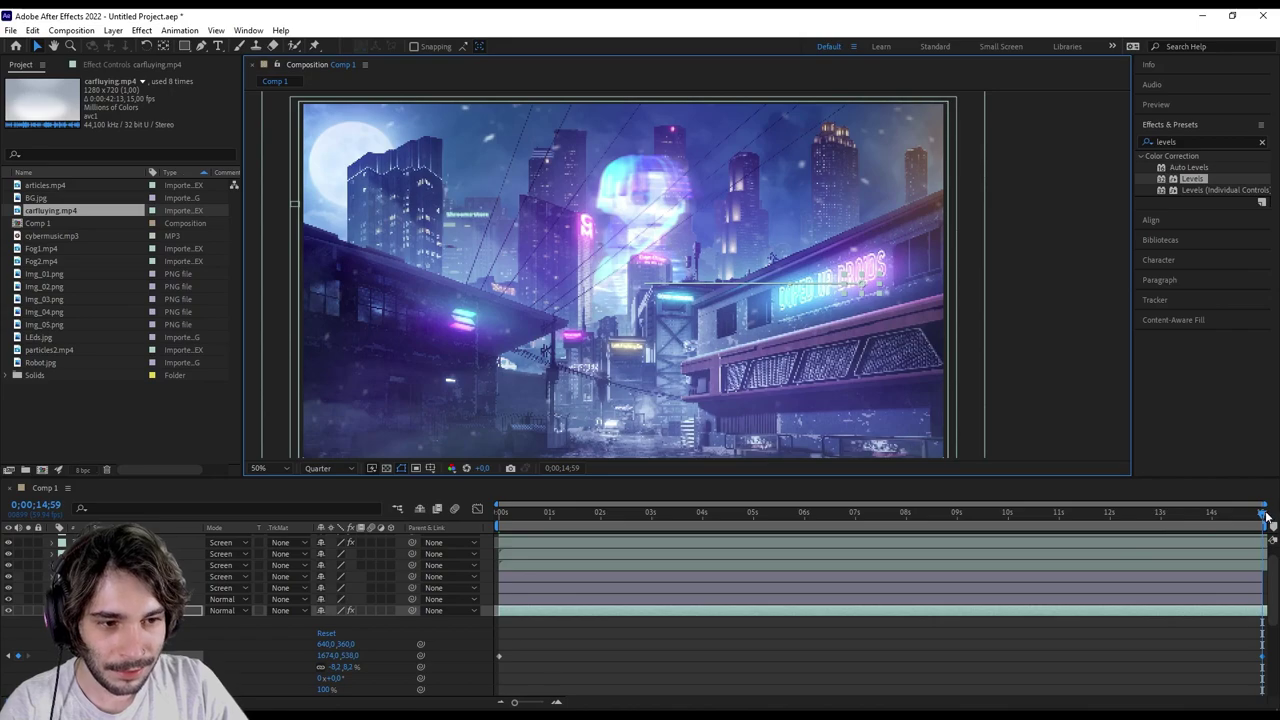
pyautogui.moveTo(1264, 514); pyautogui.dragTo(499, 514)
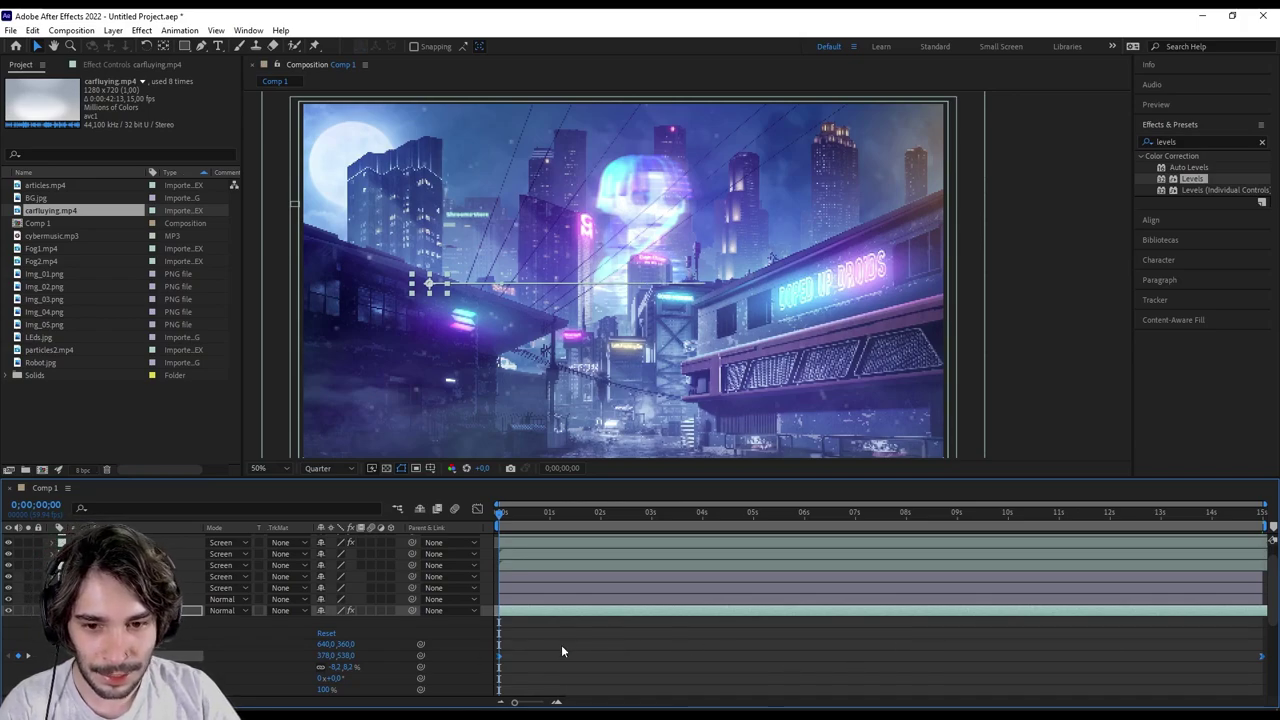
pyautogui.rightClick(500, 656)
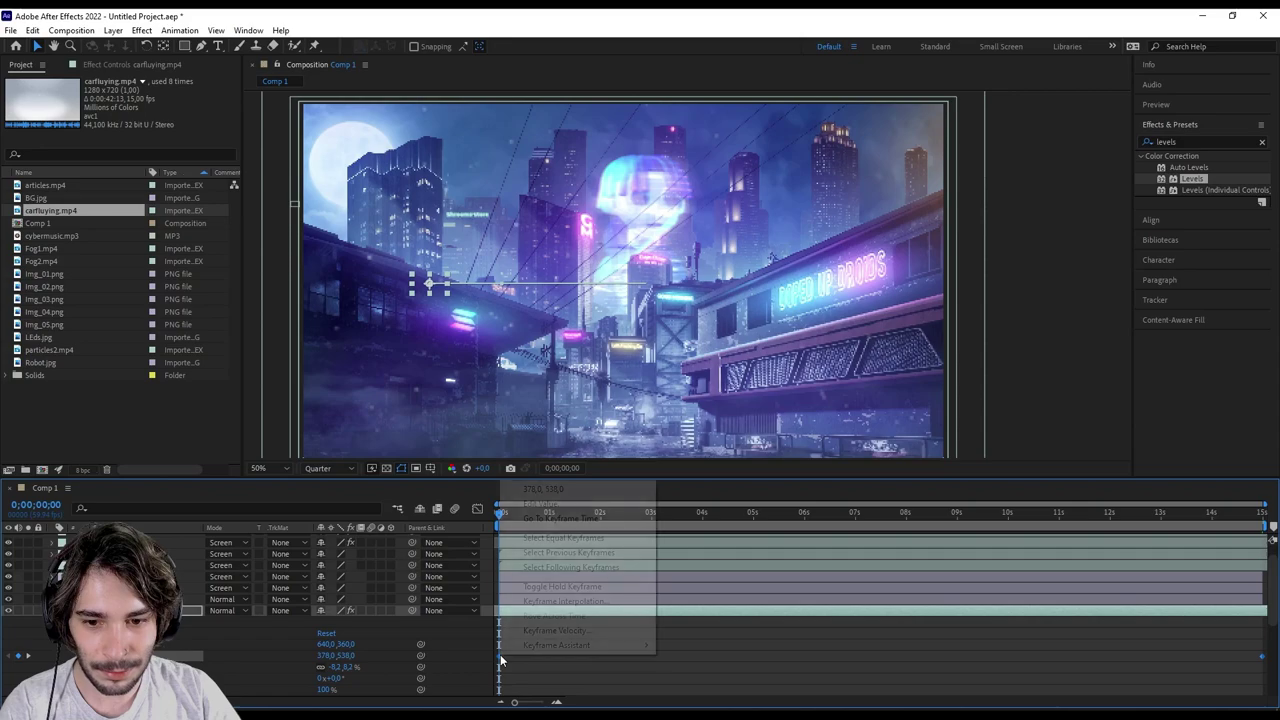
# Apply Easy Ease In to the car's first Position keyframe and preview the motion.
pyautogui.moveTo(588, 646)
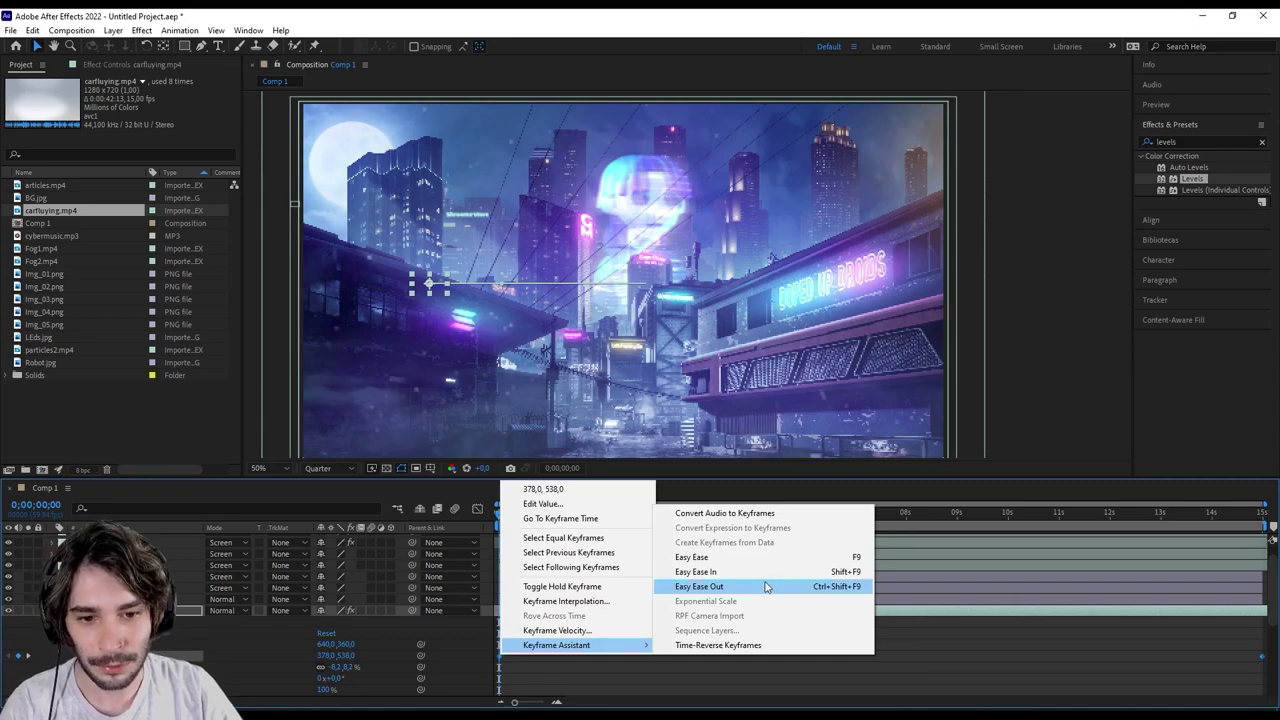
pyautogui.click(760, 578)
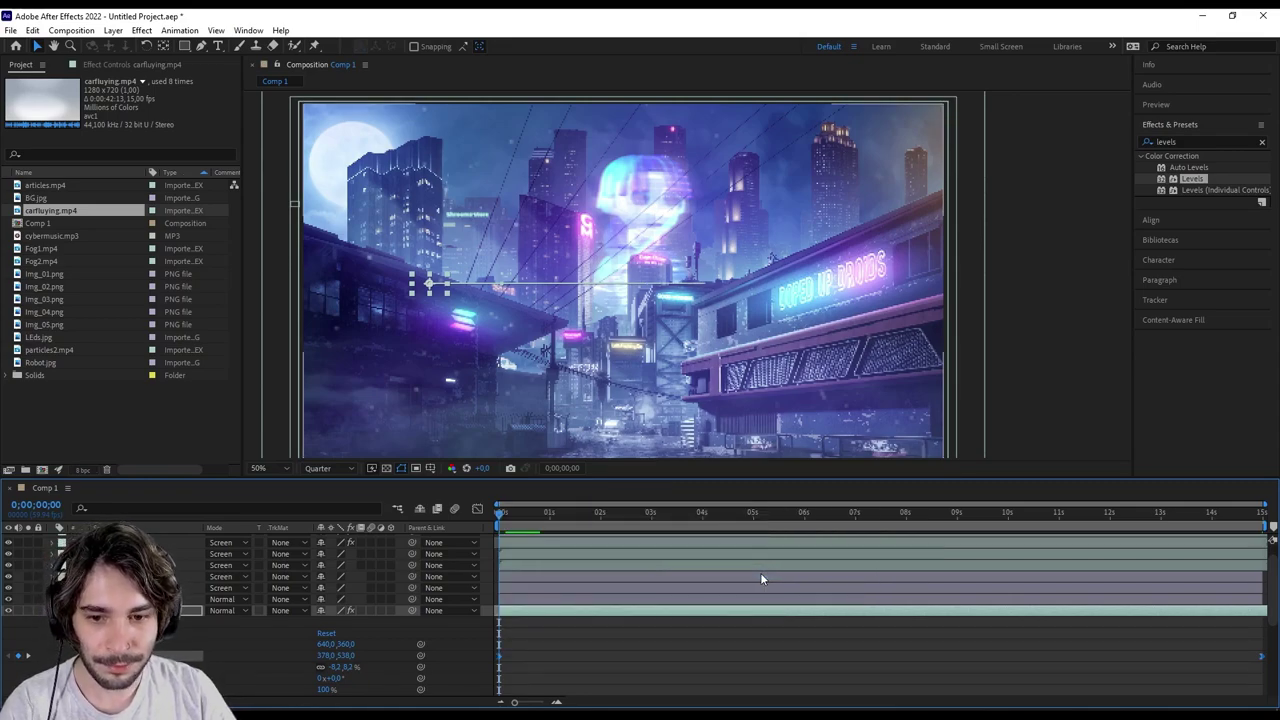
pyautogui.click(634, 642)
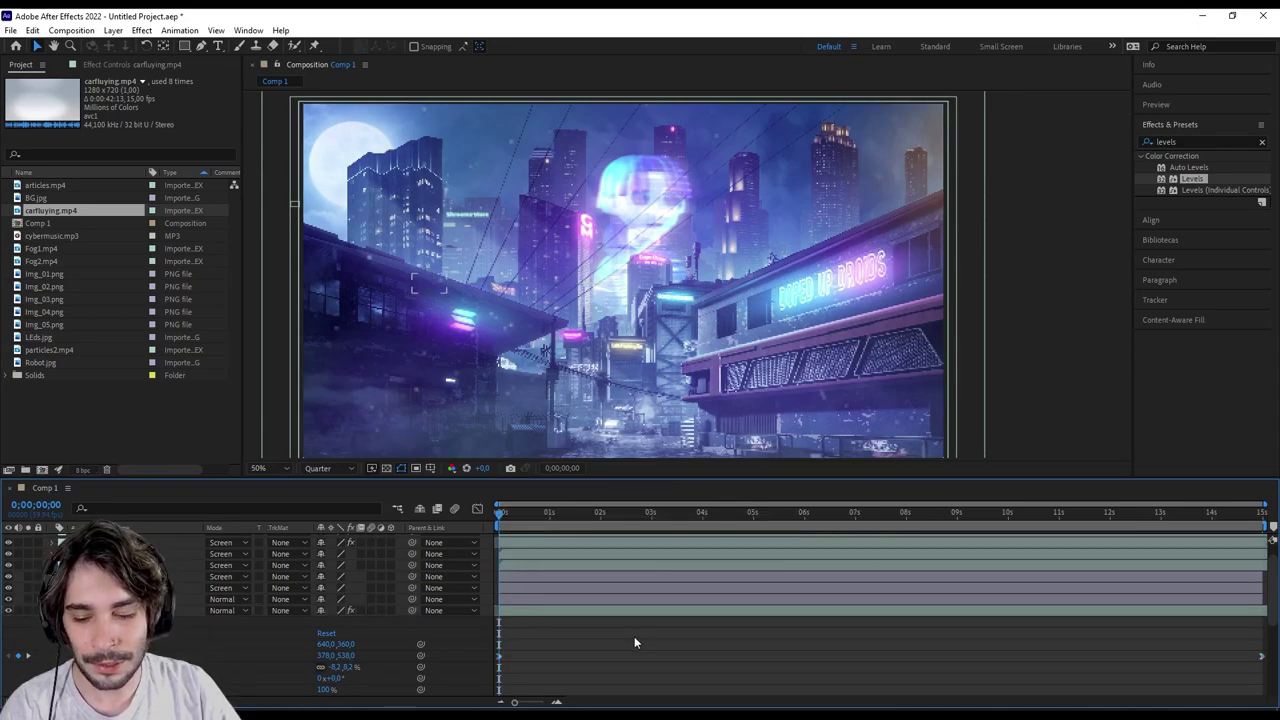
pyautogui.press('space')
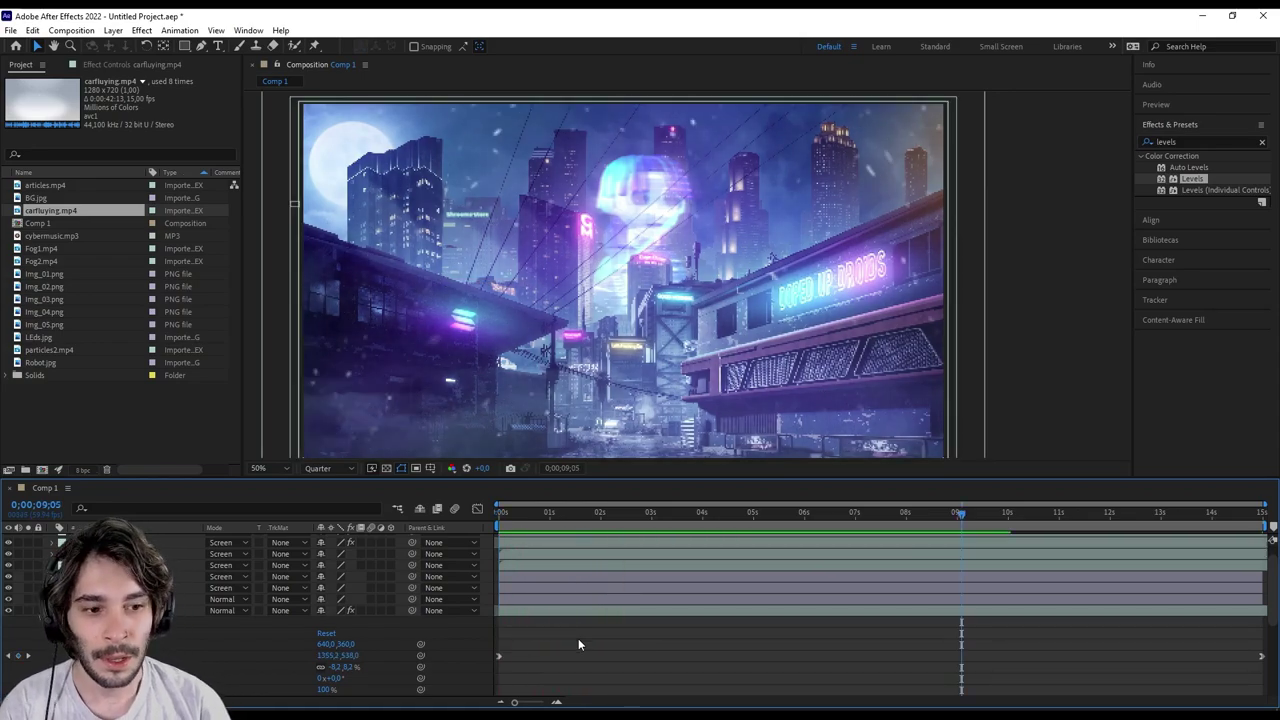
# Move the car's end Position keyframe to about 10s and pull its end point left.
pyautogui.moveTo(973, 515)
pyautogui.mouseDown()
pyautogui.moveTo(1125, 519)
pyautogui.moveTo(1252, 643)
pyautogui.mouseUp()
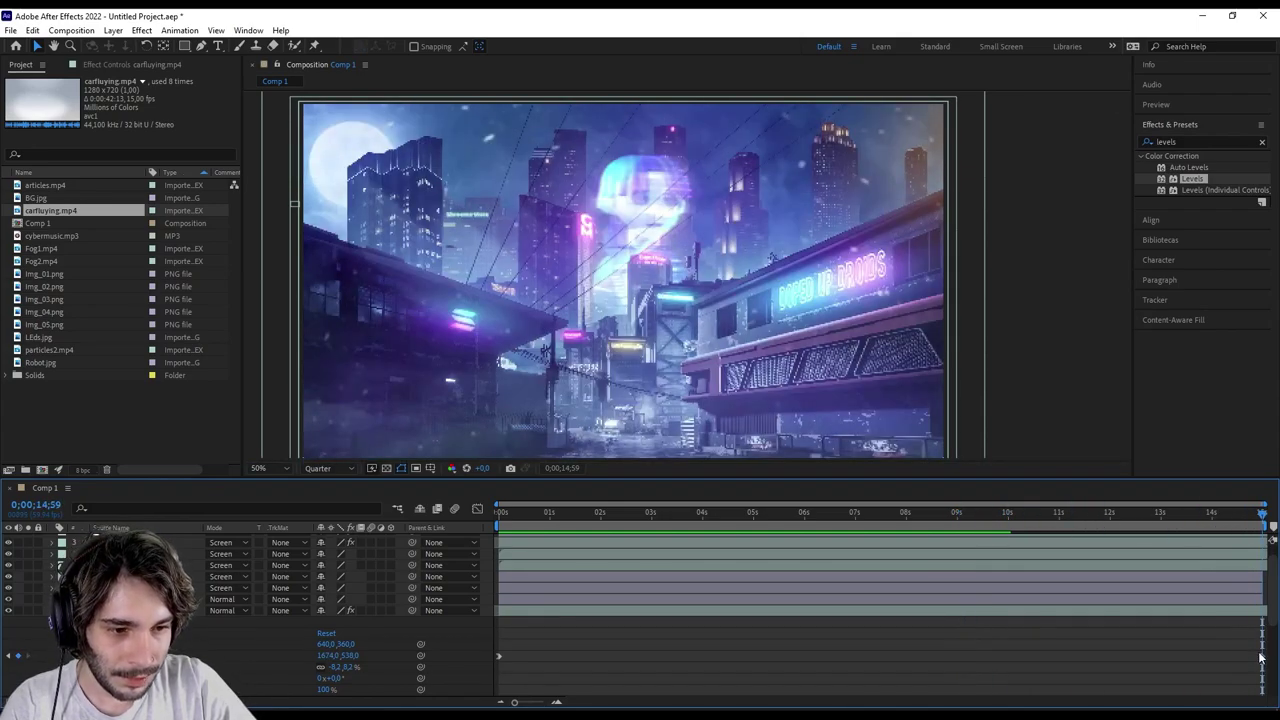
pyautogui.moveTo(1264, 518); pyautogui.dragTo(1008, 516)
pyautogui.moveTo(1262, 656); pyautogui.dragTo(1015, 660)
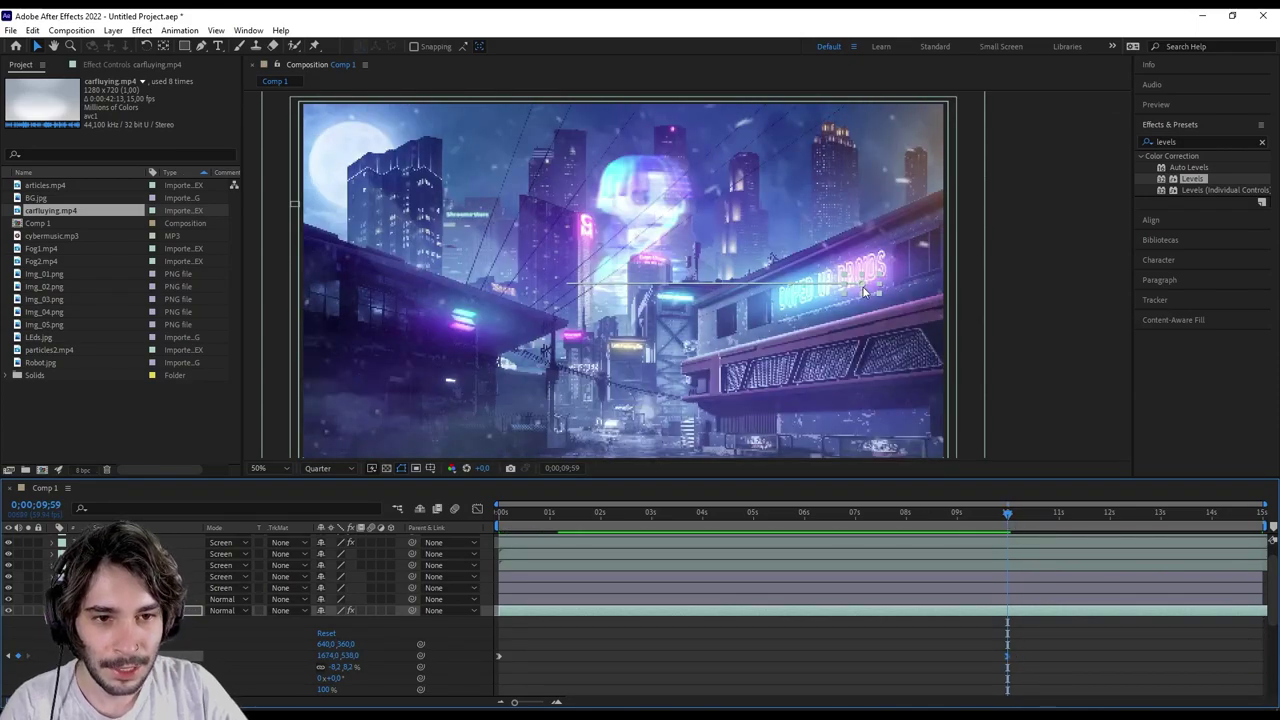
pyautogui.moveTo(862, 286); pyautogui.dragTo(757, 284)
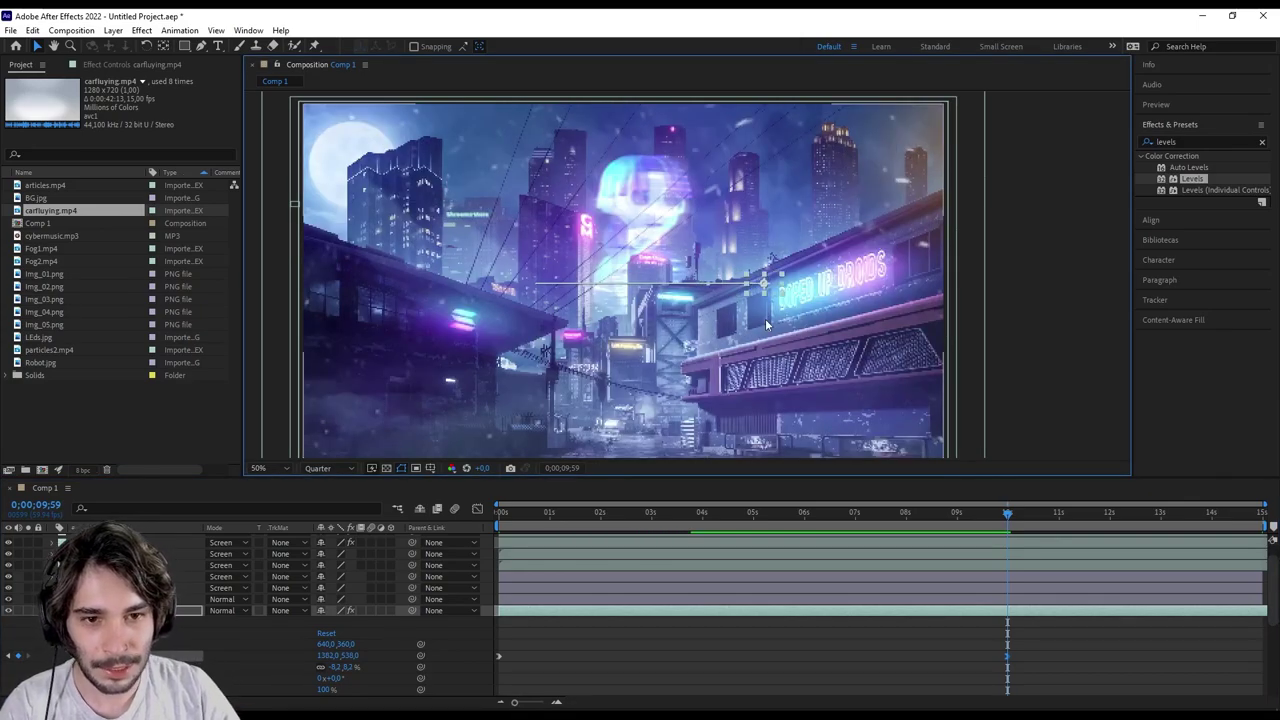
pyautogui.press('pagedown')
pyautogui.press('Home')
pyautogui.click(654, 660)
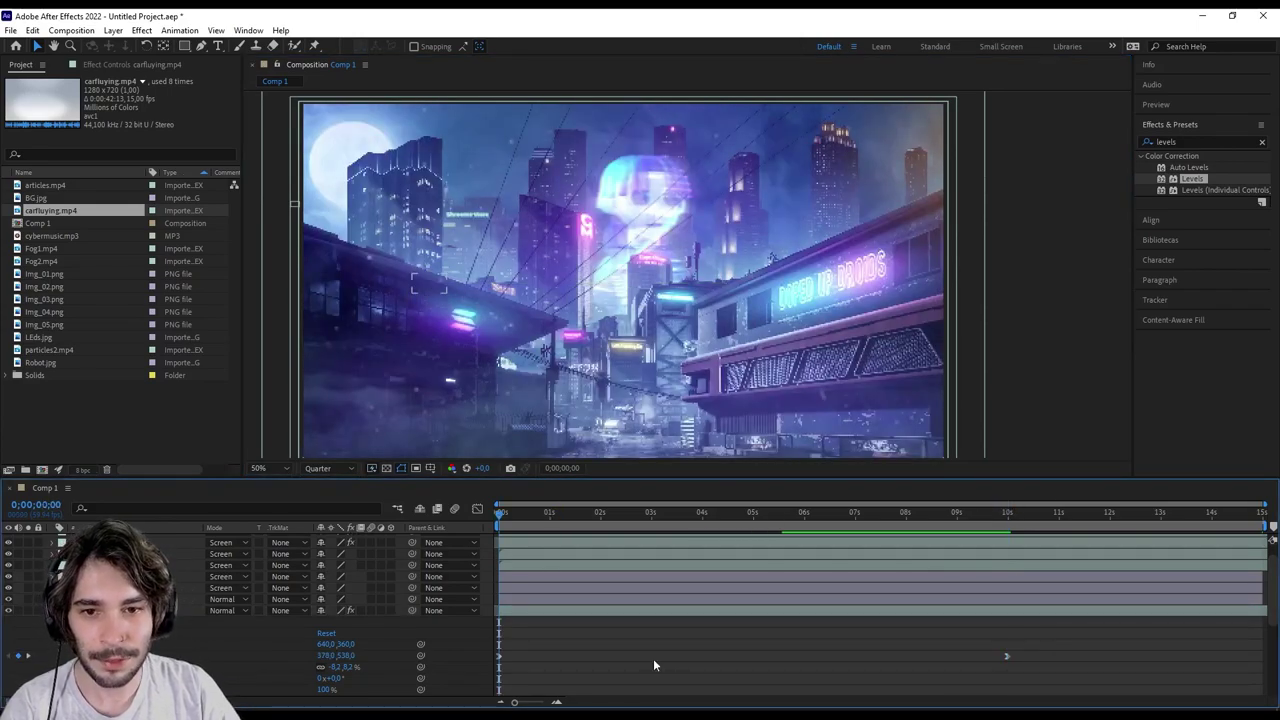
# Replay the preview, check the 10-second end keyframe, and collapse the car layer.
pyautogui.press('space')
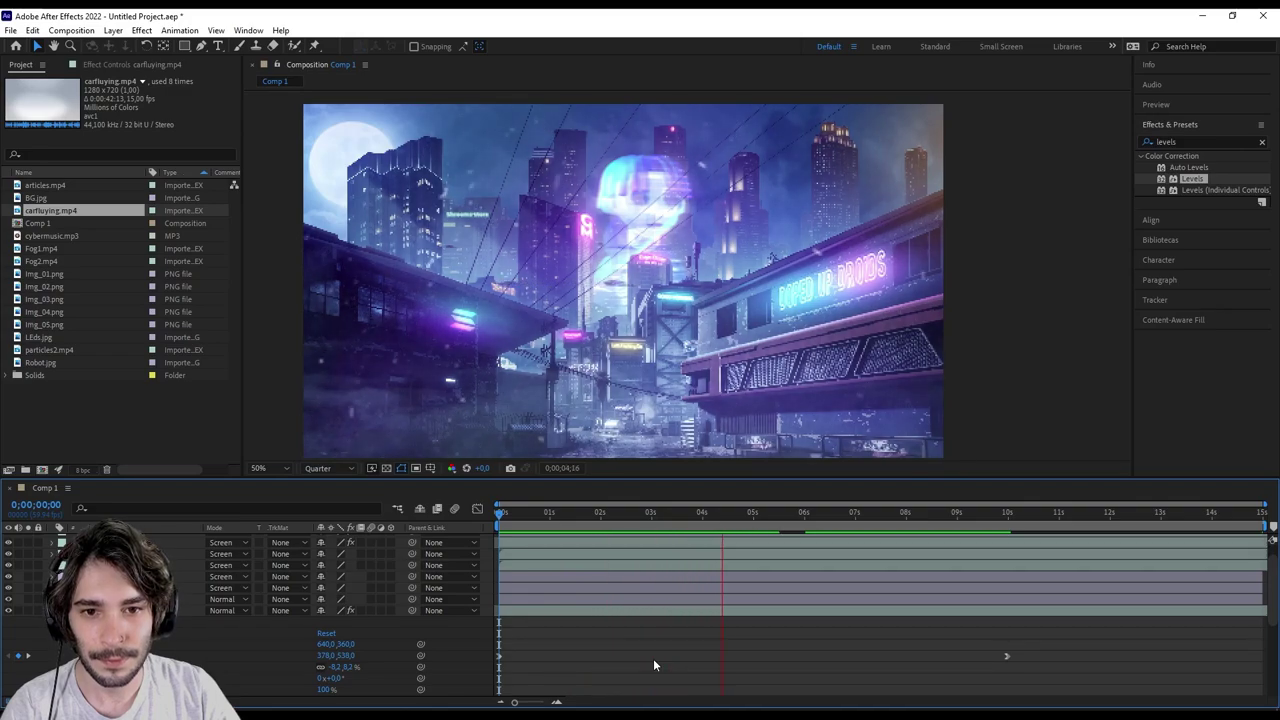
pyautogui.click(708, 514)
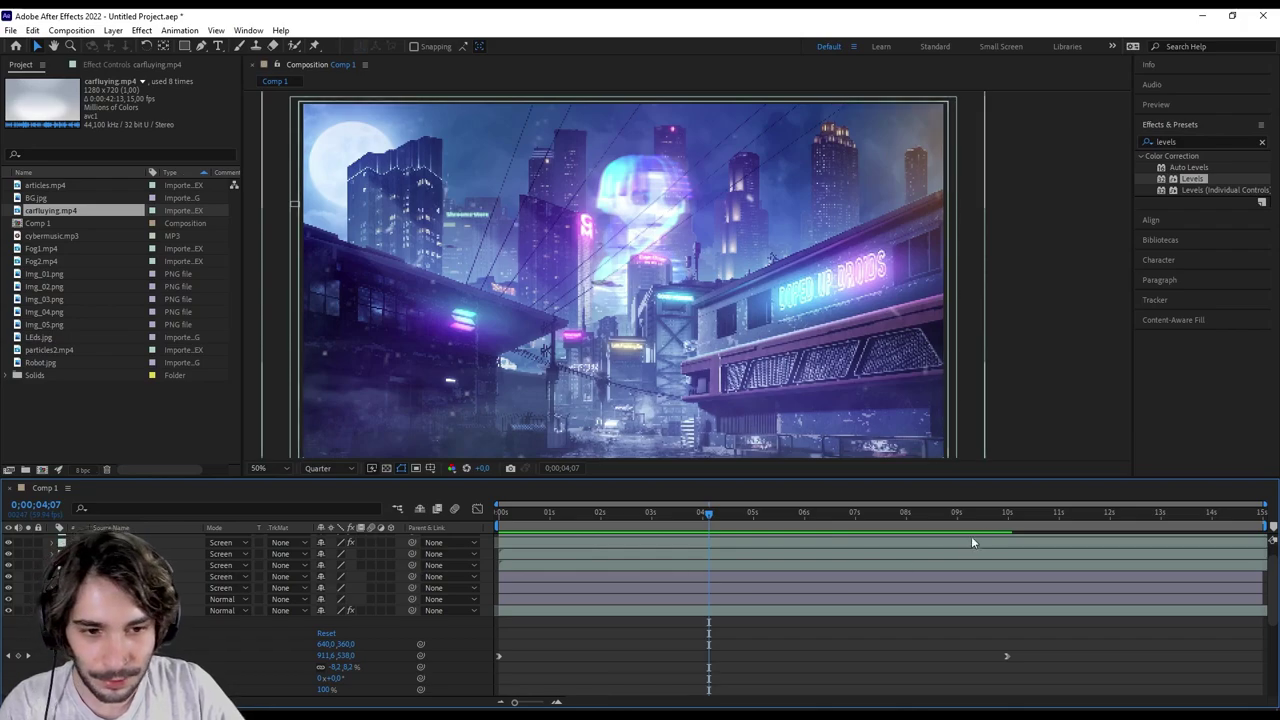
pyautogui.moveTo(987, 515); pyautogui.dragTo(1008, 515)
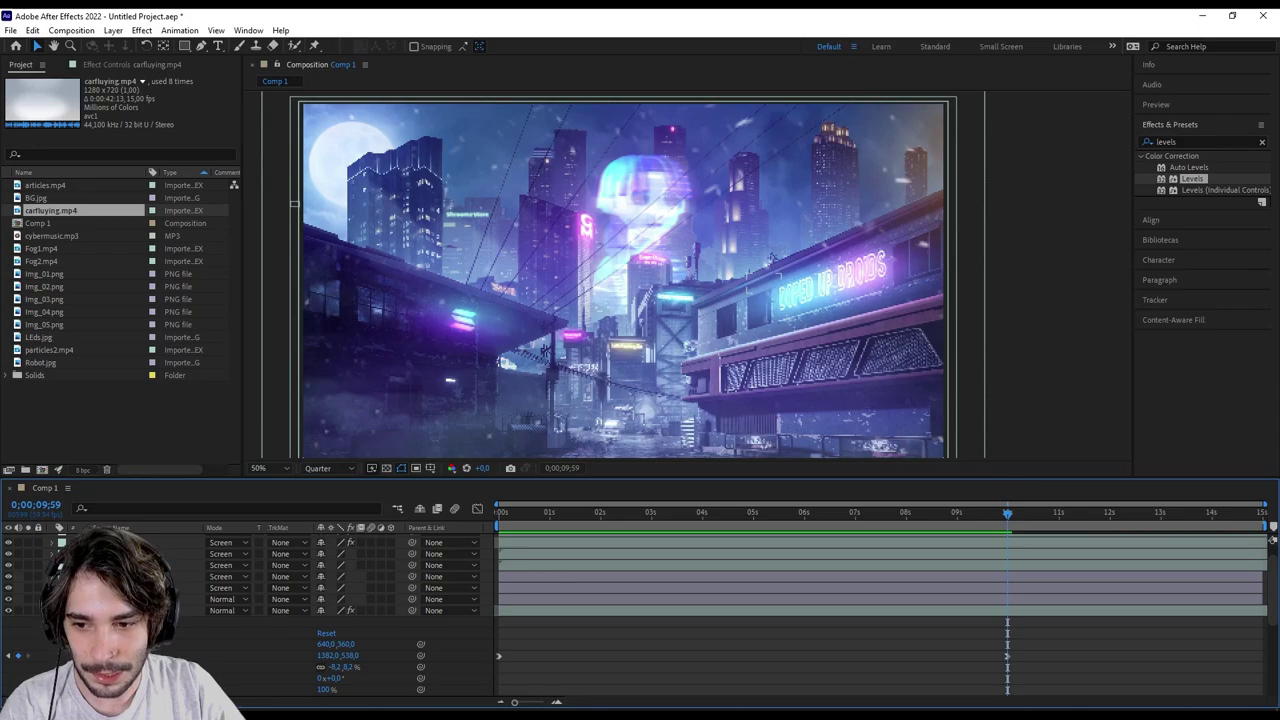
pyautogui.click(62, 633)
pyautogui.click(52, 610)
pyautogui.scroll(-1, 611, 615)
# Keyframe another car's Position from 0s to 2095, 200 at 10s and Easy Ease both keyframes.
pyautogui.click(564, 625)
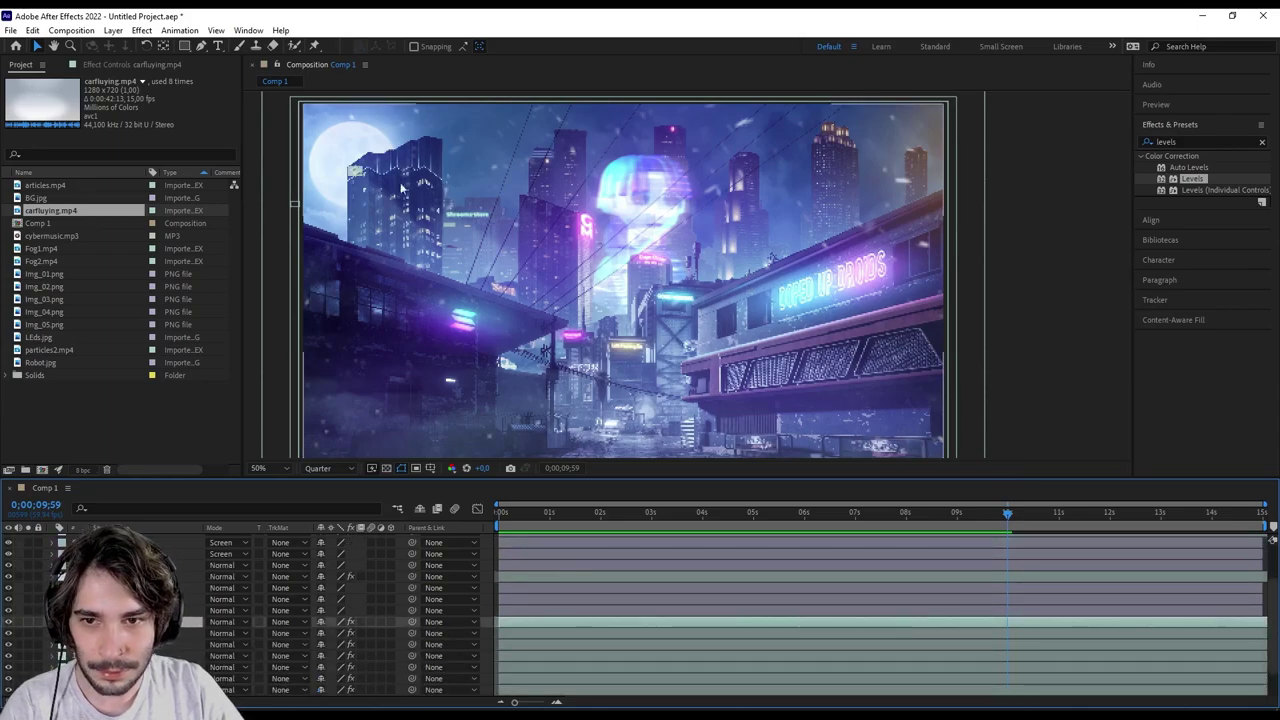
pyautogui.press('e')
pyautogui.click(62, 648)
pyautogui.click(84, 655)
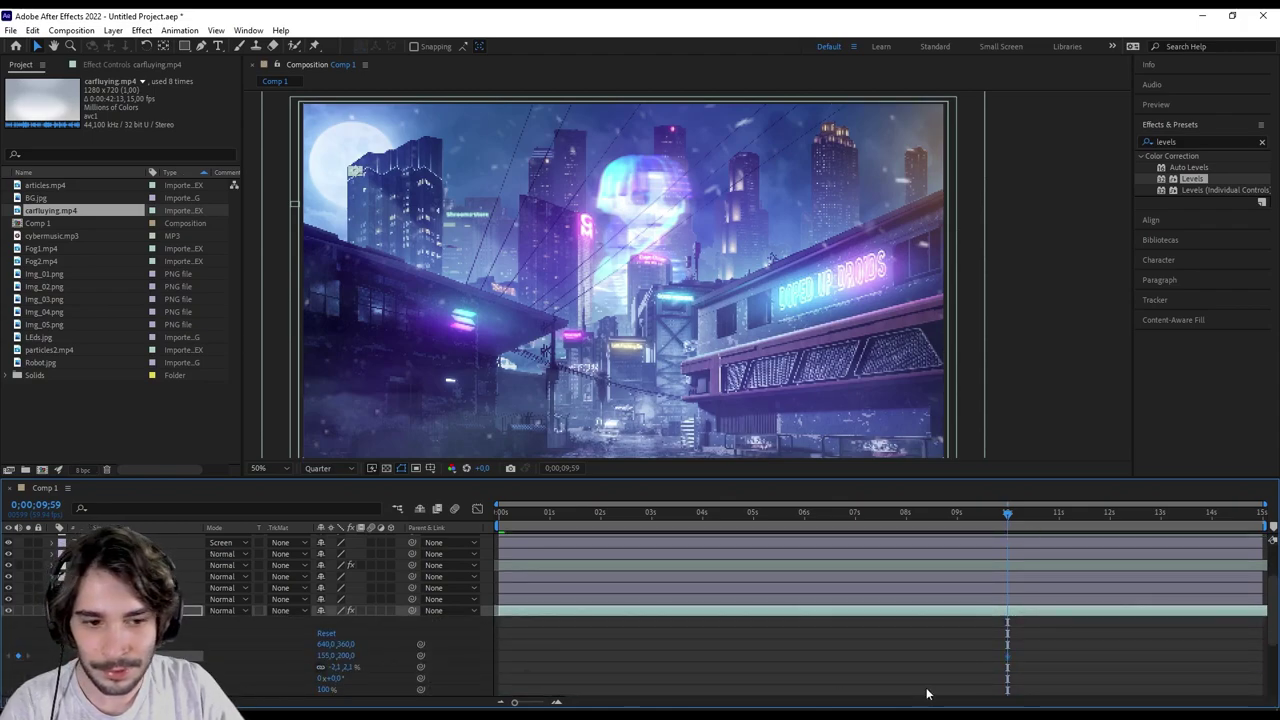
pyautogui.moveTo(591, 658); pyautogui.dragTo(501, 661)
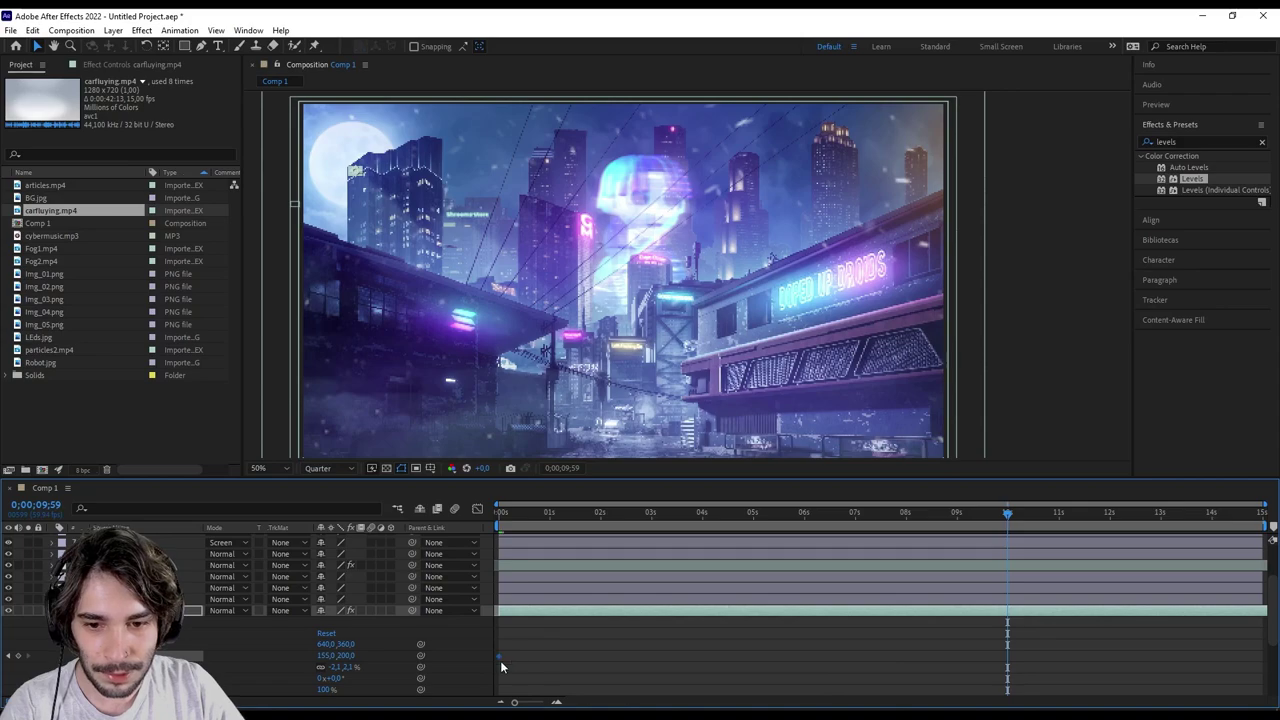
pyautogui.hotkey('shift', 'Right')
pyautogui.hotkey('shift', 'Right')
pyautogui.hotkey('shift', 'Right')
pyautogui.hotkey('shift', 'Right')
pyautogui.hotkey('shift', 'Right')
pyautogui.hotkey('shift', 'Right')
pyautogui.hotkey('shift', 'Right')
pyautogui.hotkey('shift', 'Right')
pyautogui.hotkey('shift', 'Right')
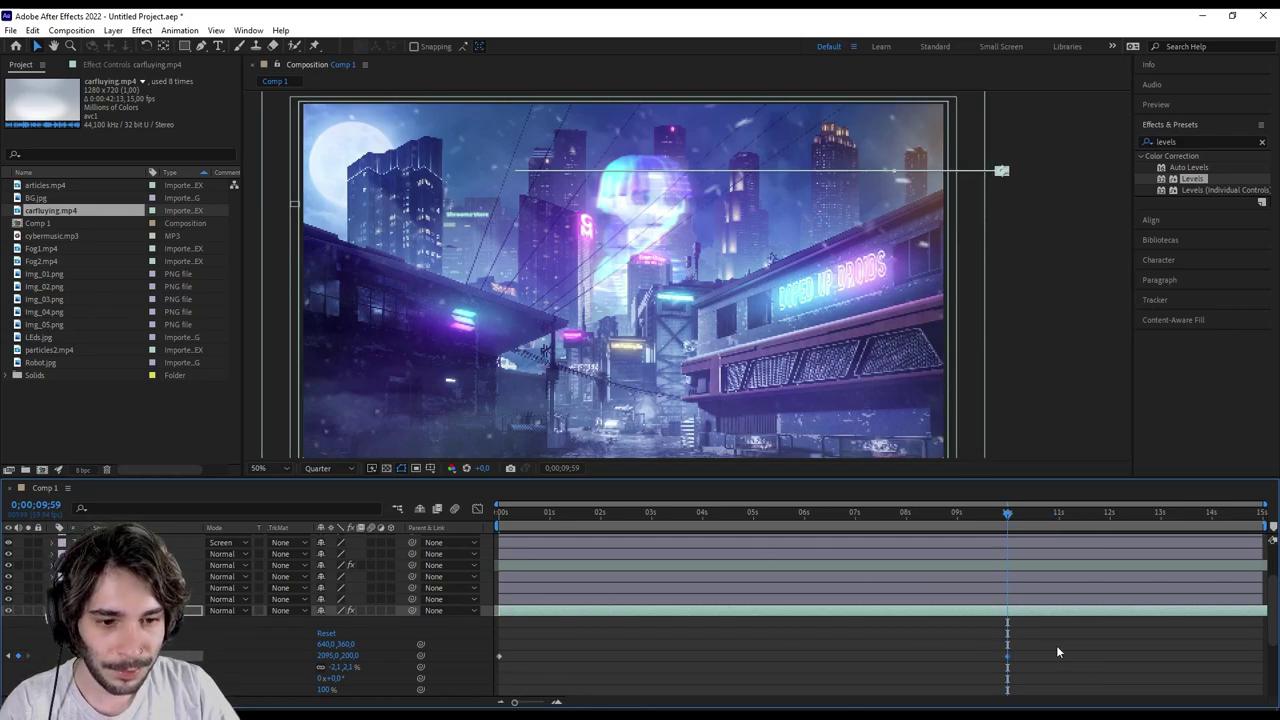
pyautogui.moveTo(1058, 646); pyautogui.dragTo(408, 674)
pyautogui.press('F9')
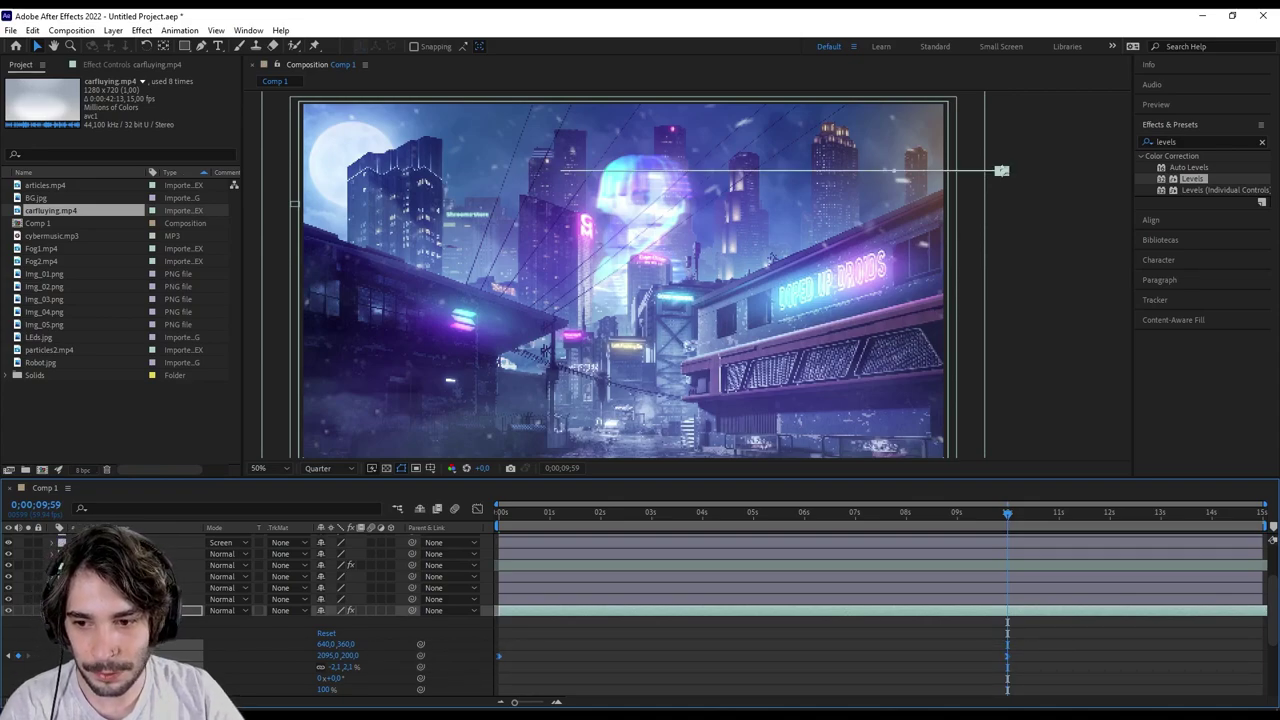
# Select all layers, trim them to end at 10 seconds, and inspect one layer's keyframes.
pyautogui.press('u')
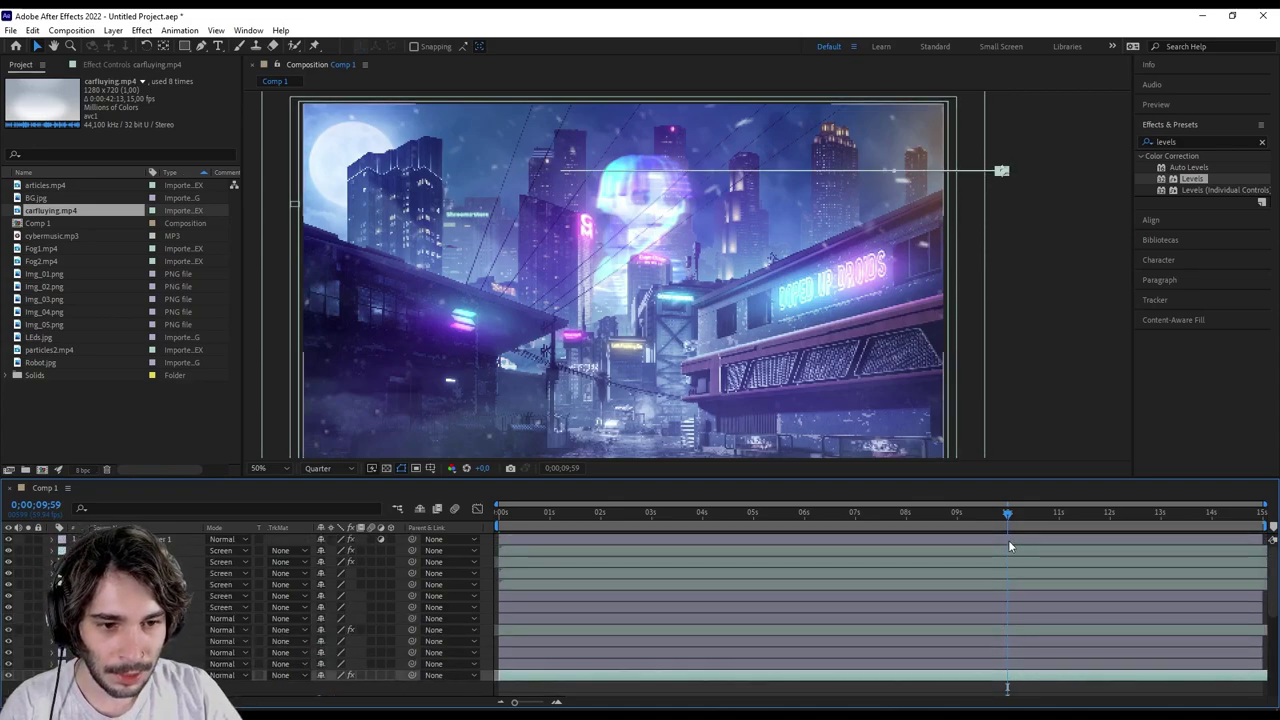
pyautogui.hotkey('ctrl', 'a')
pyautogui.hotkey('alt', ']')
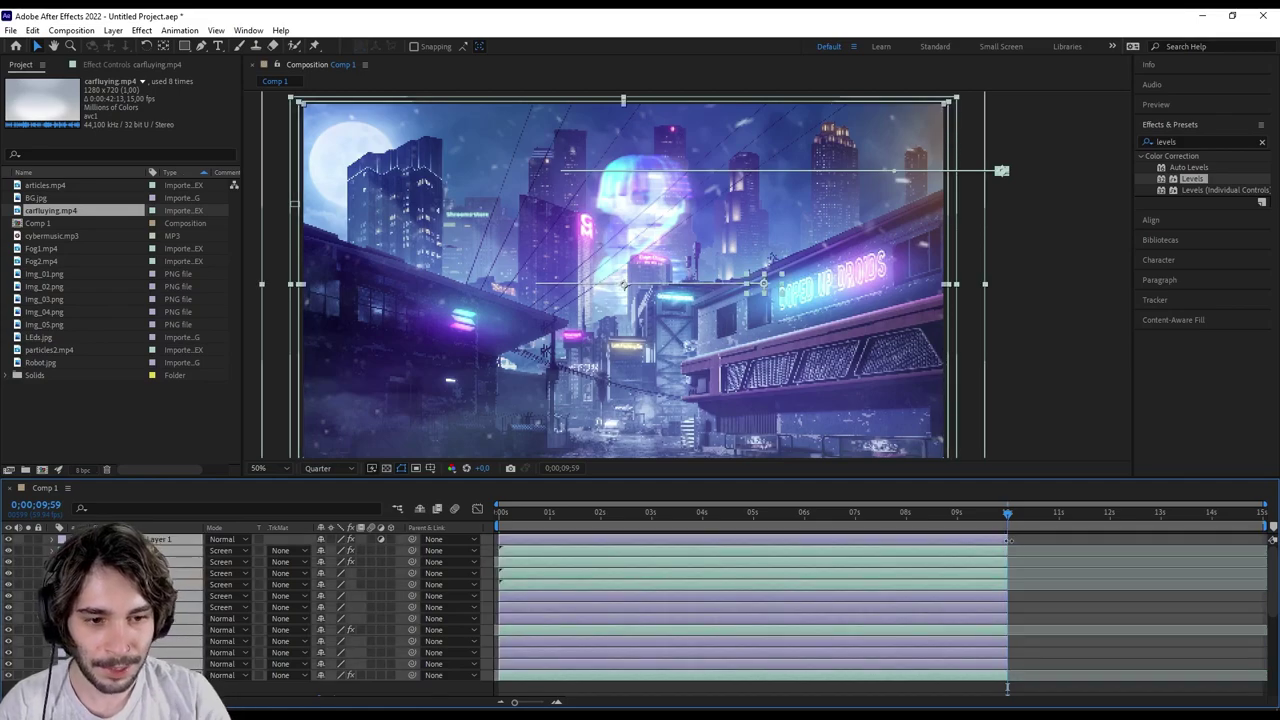
pyautogui.press('u')
pyautogui.press('u')
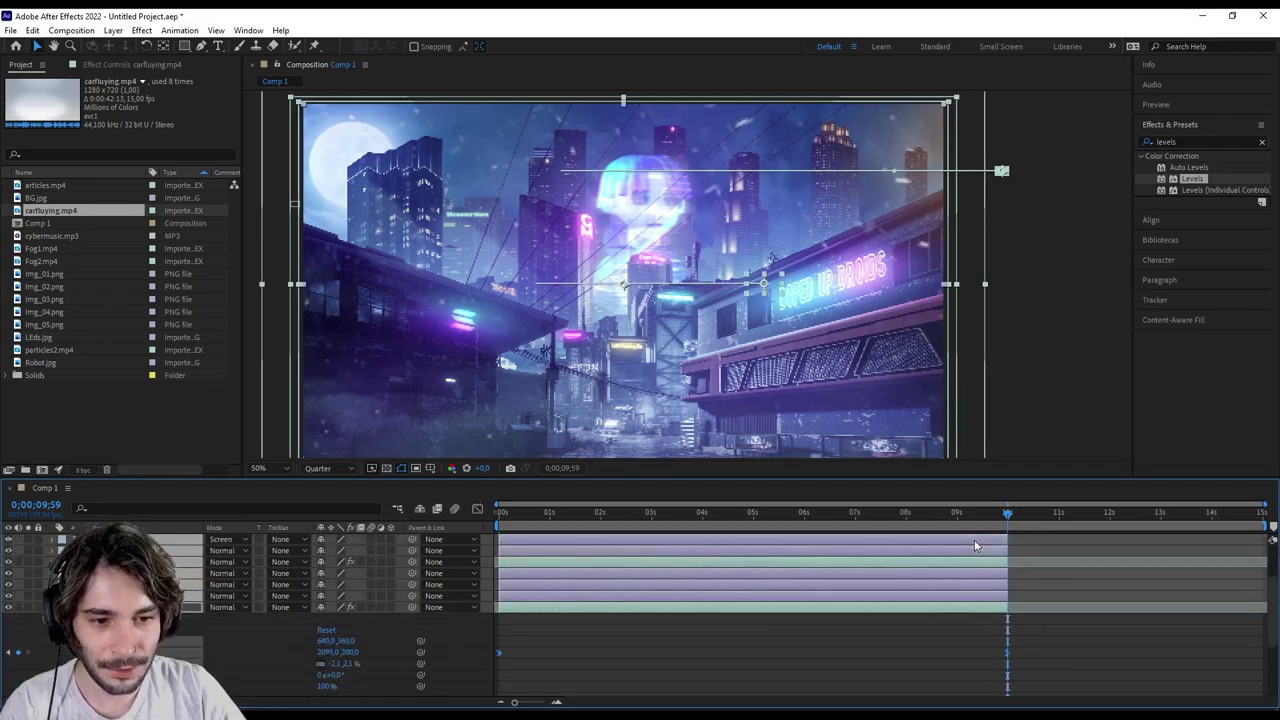
pyautogui.scroll(-1, 940, 570)
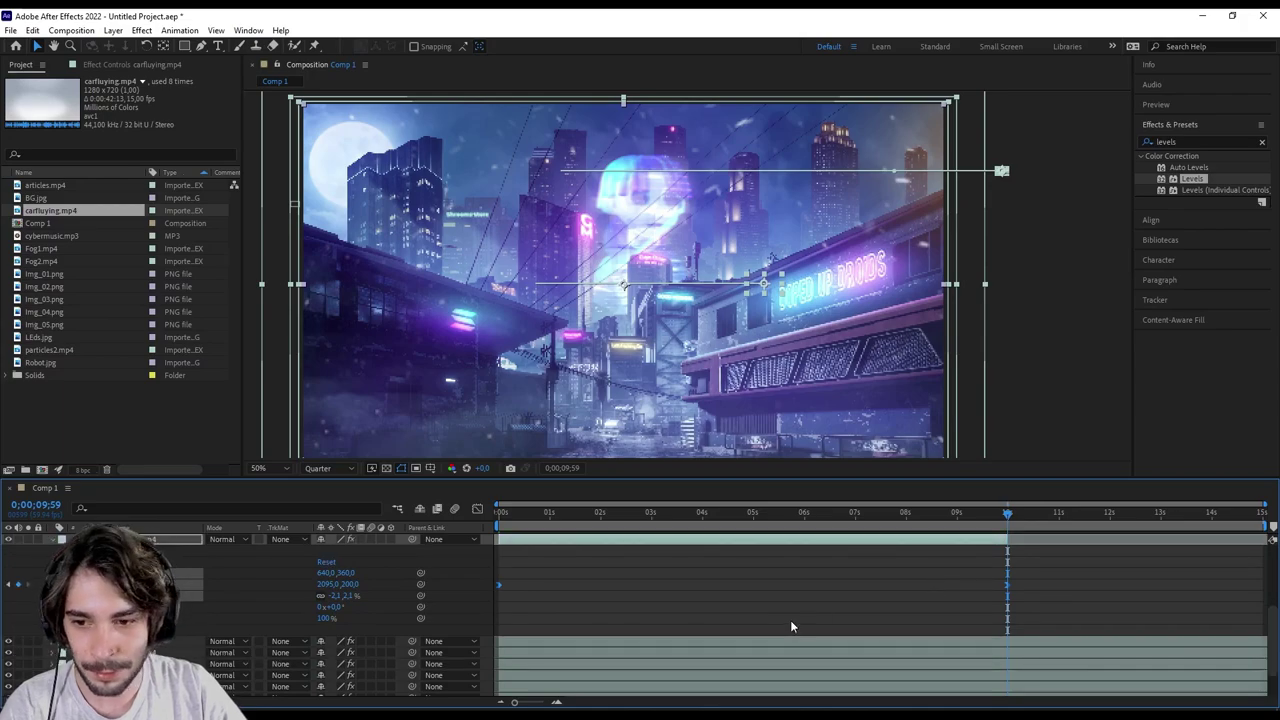
pyautogui.scroll(1, 768, 605)
pyautogui.click(700, 595)
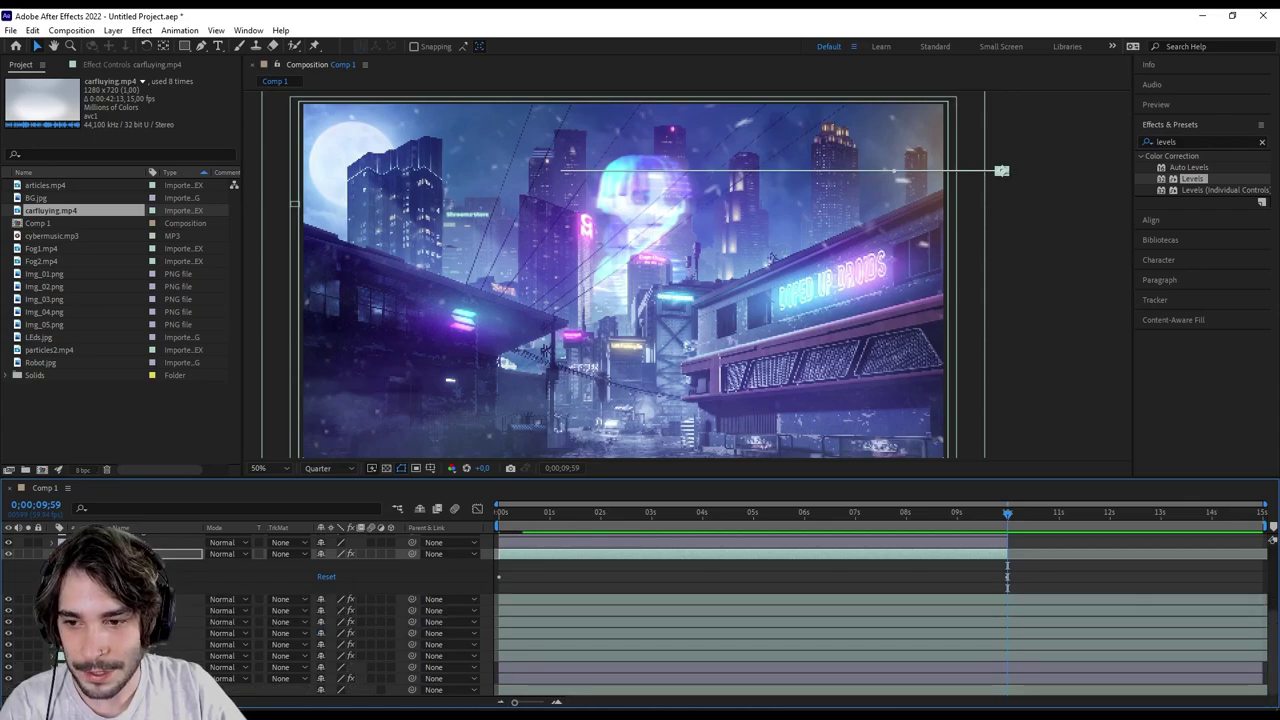
pyautogui.click(528, 598)
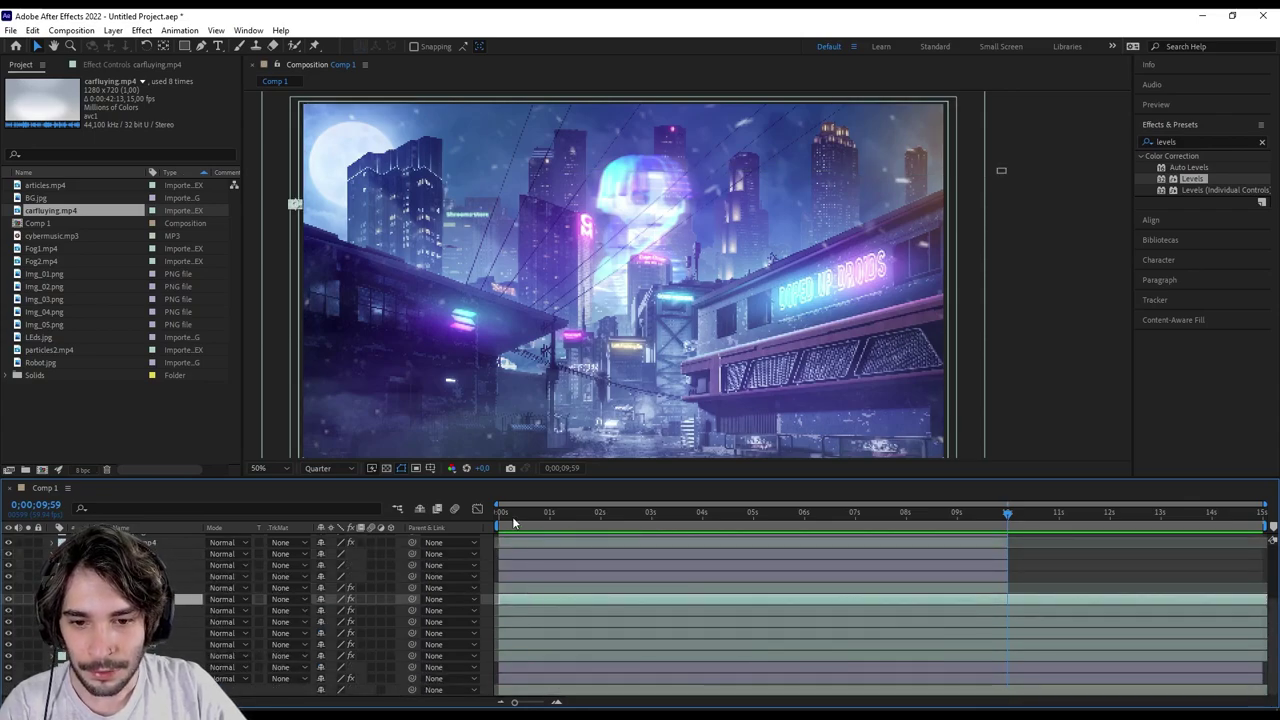
# Inspect the keyframed motion of several car layers from the start of the comp.
pyautogui.moveTo(525, 516); pyautogui.dragTo(500, 516)
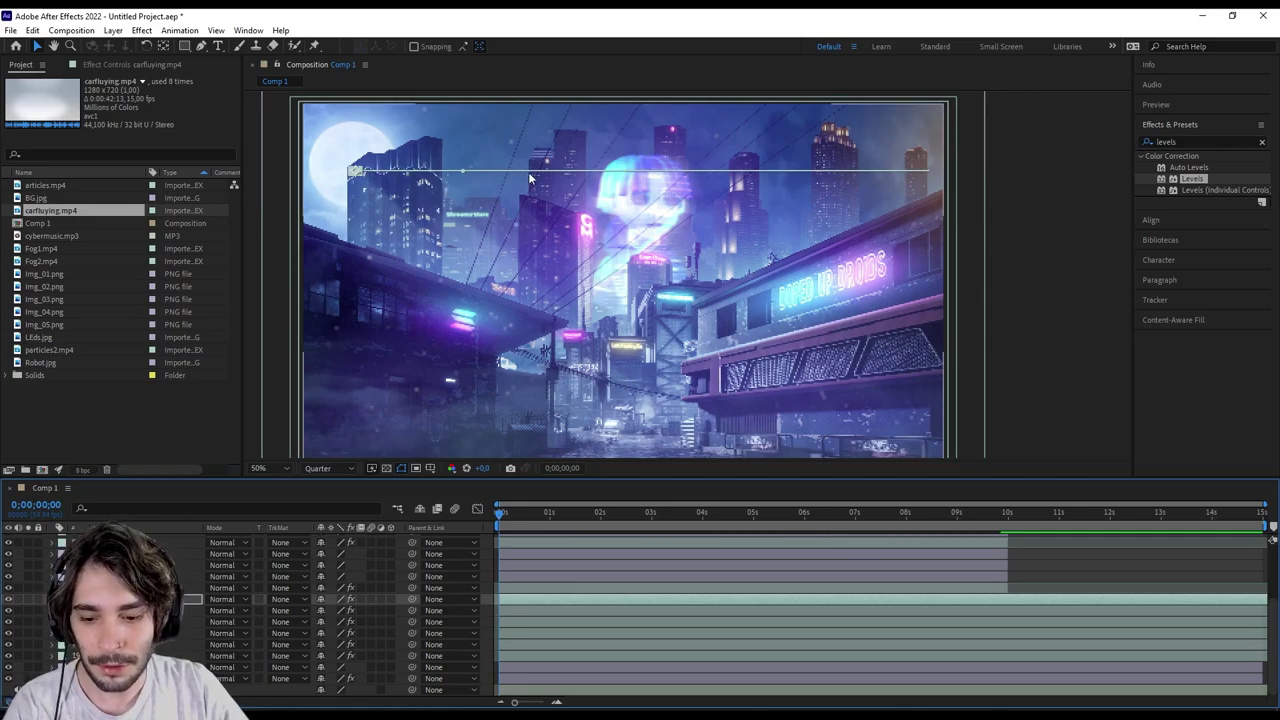
pyautogui.press('u')
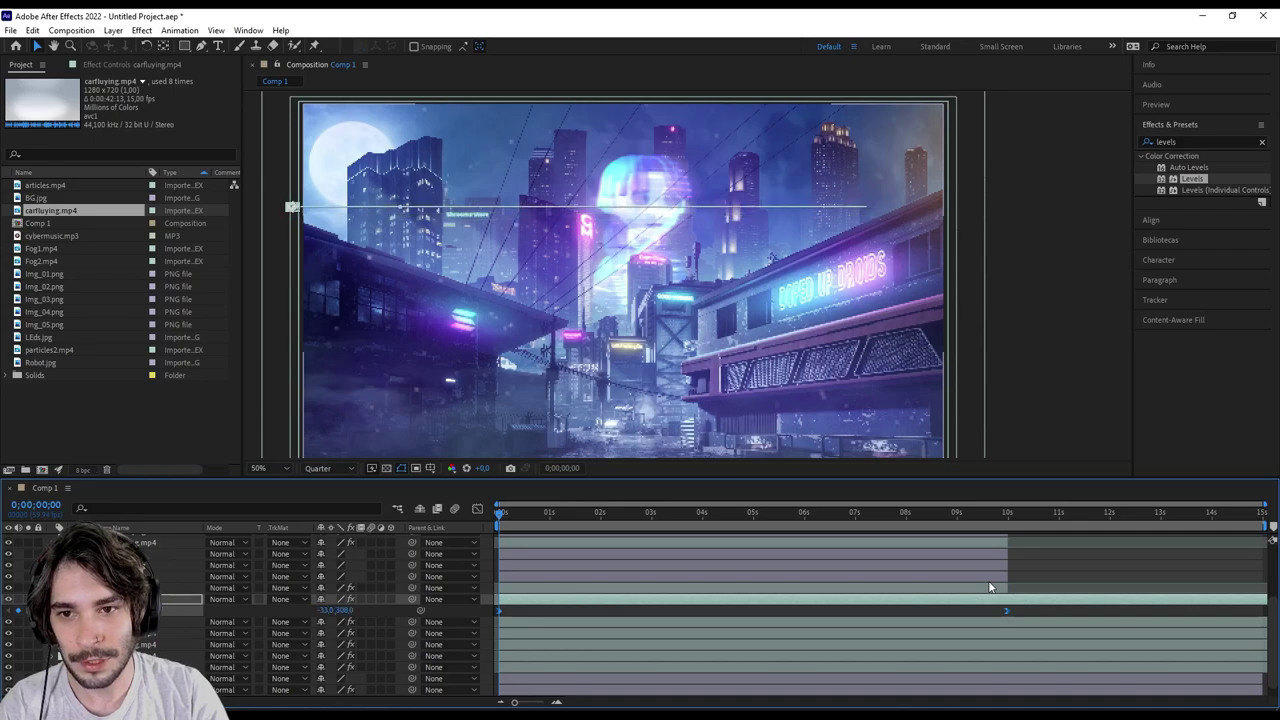
pyautogui.click(878, 624)
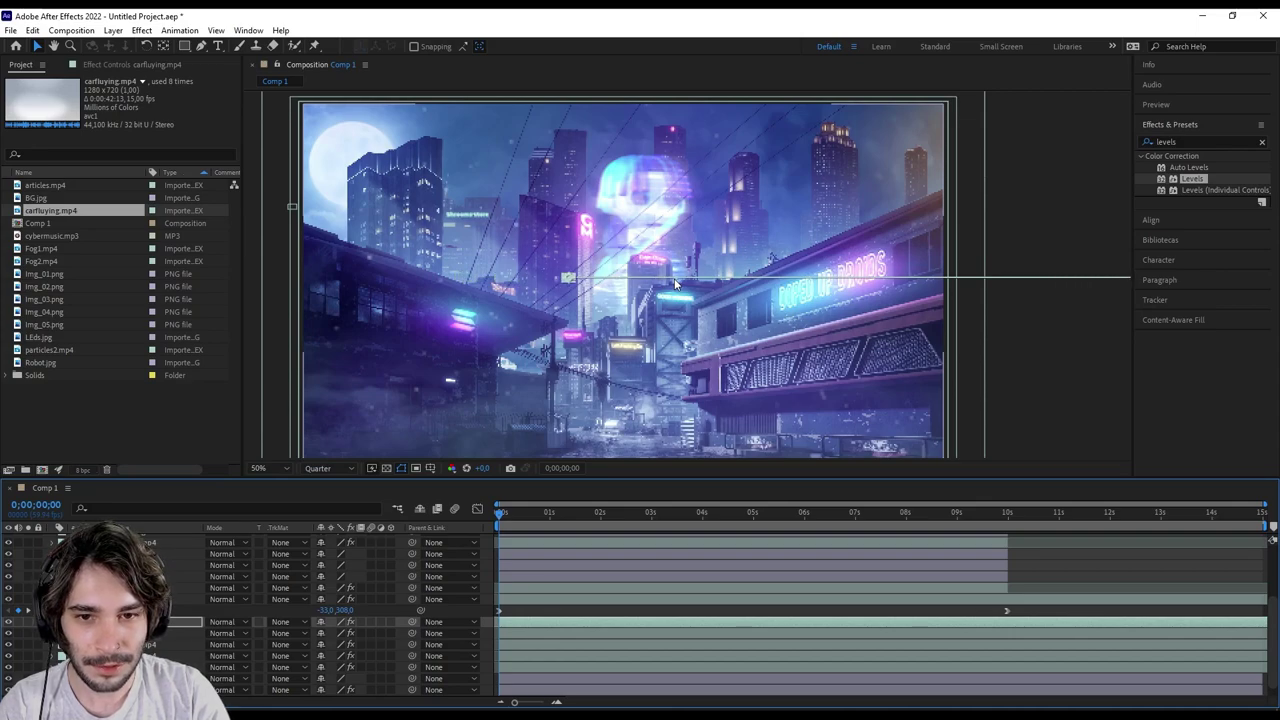
pyautogui.click(705, 667)
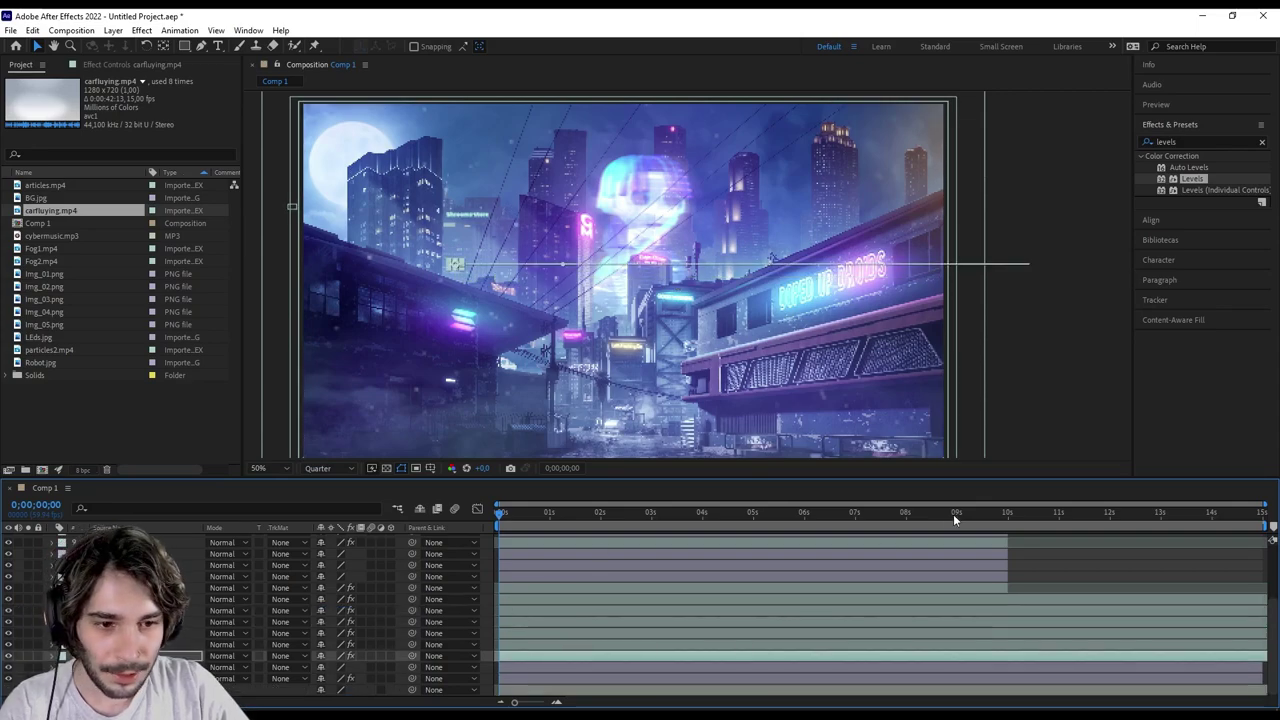
# Trim the remaining lower layers so they end at 9;59.
pyautogui.moveTo(1020, 514); pyautogui.dragTo(1008, 600)
pyautogui.click(1009, 601)
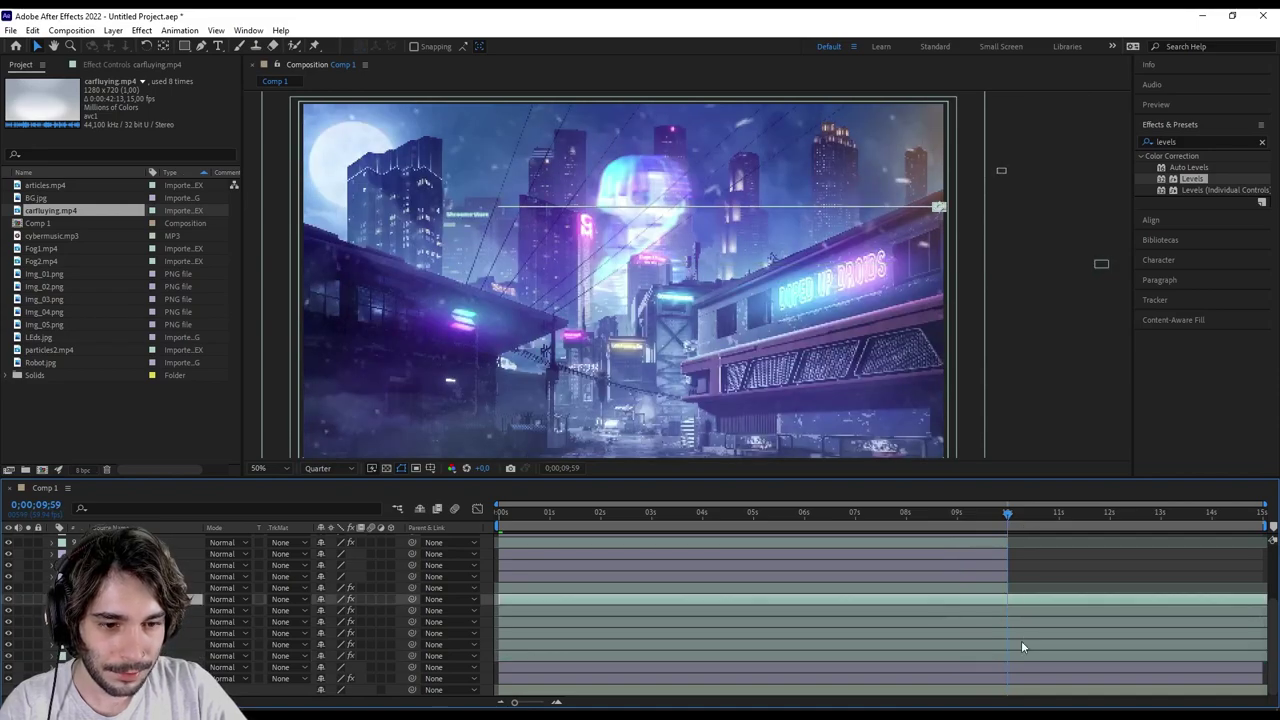
pyautogui.keyDown('shift'); pyautogui.click(1020, 690); pyautogui.keyUp('shift')
pyautogui.hotkey('alt', ']')
pyautogui.scroll(2, 1035, 620)
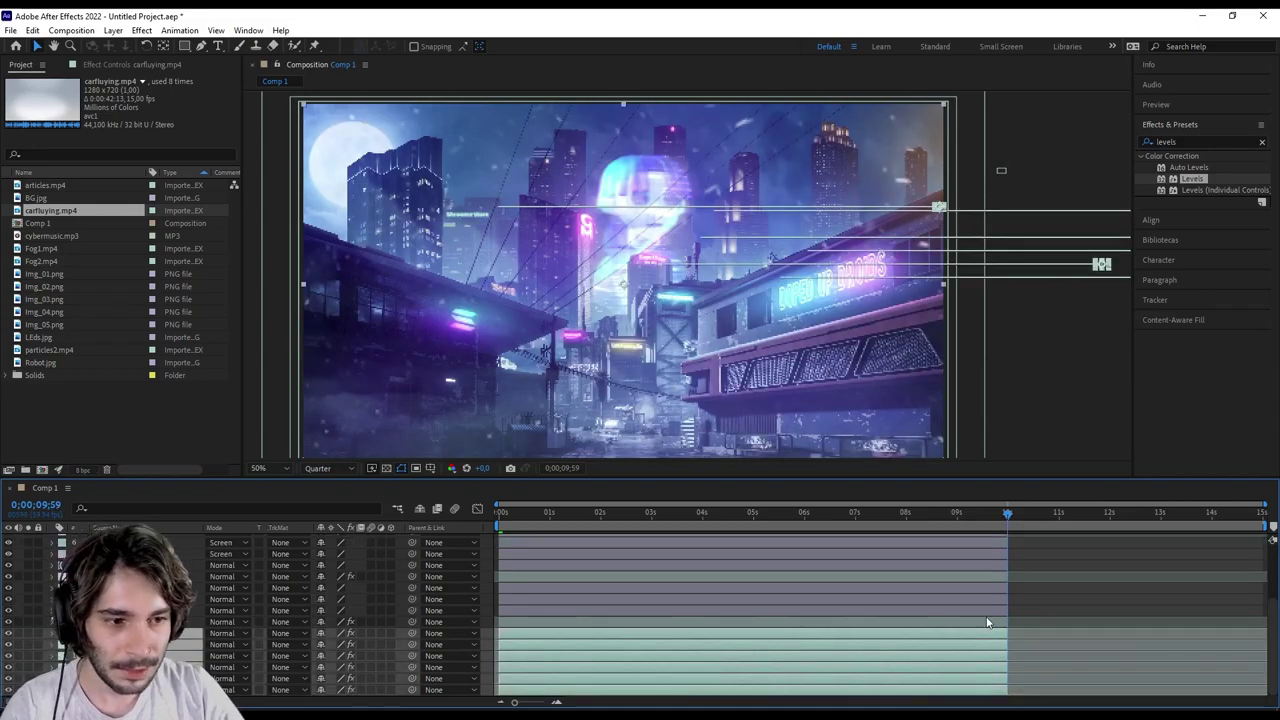
pyautogui.scroll(2, 1048, 551)
pyautogui.click(71, 30)
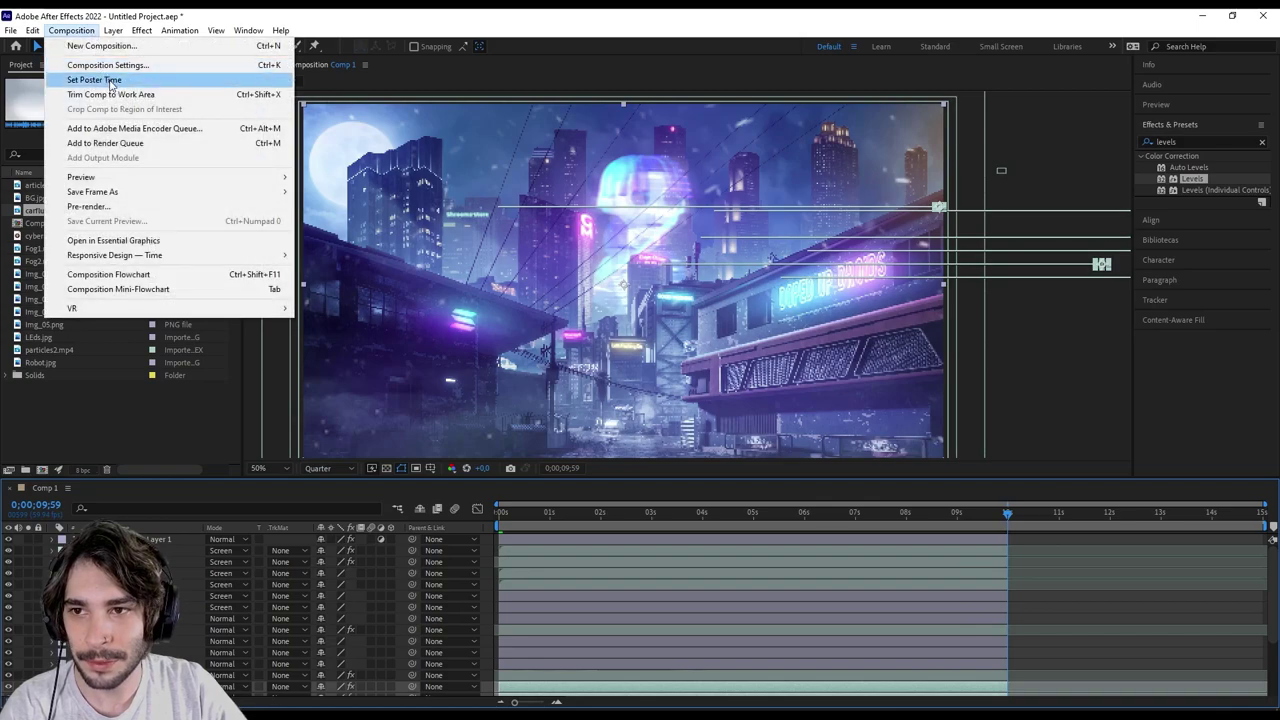
# Set Comp 1's duration to 0;00;09;59 in Composition Settings and preview from the start.
pyautogui.click(85, 60)
pyautogui.click(923, 403)
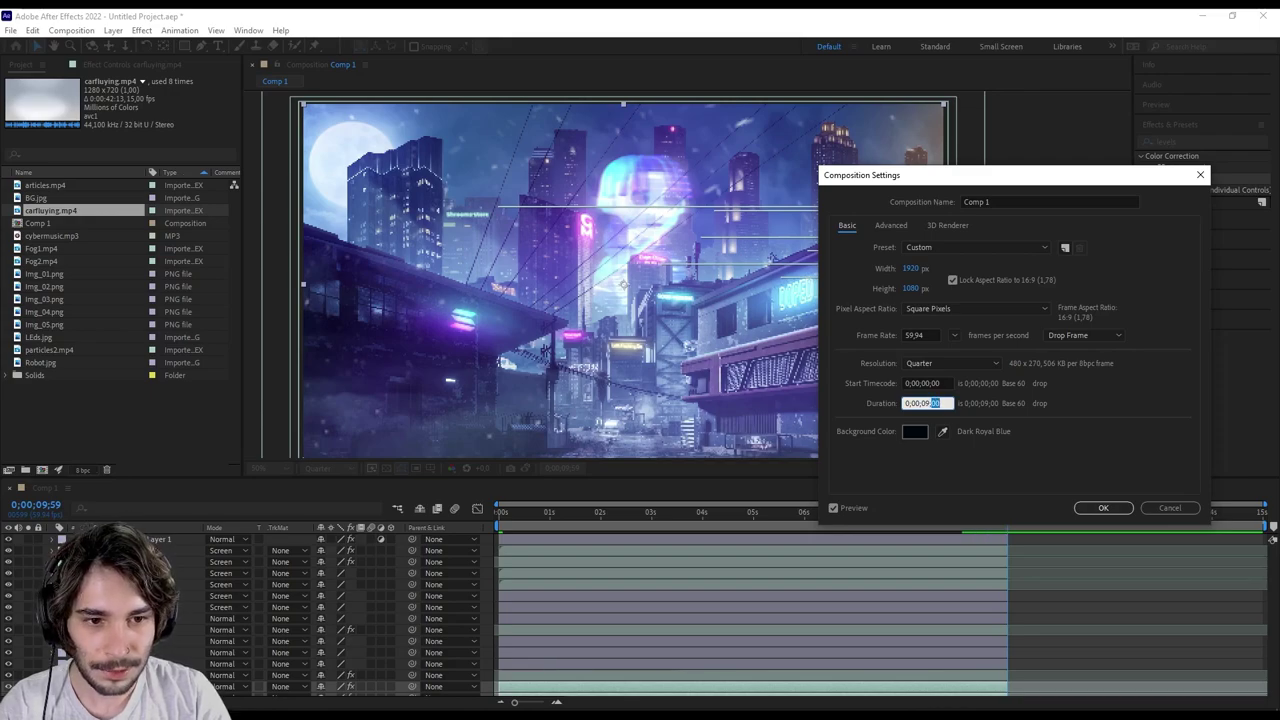
pyautogui.press('Return')
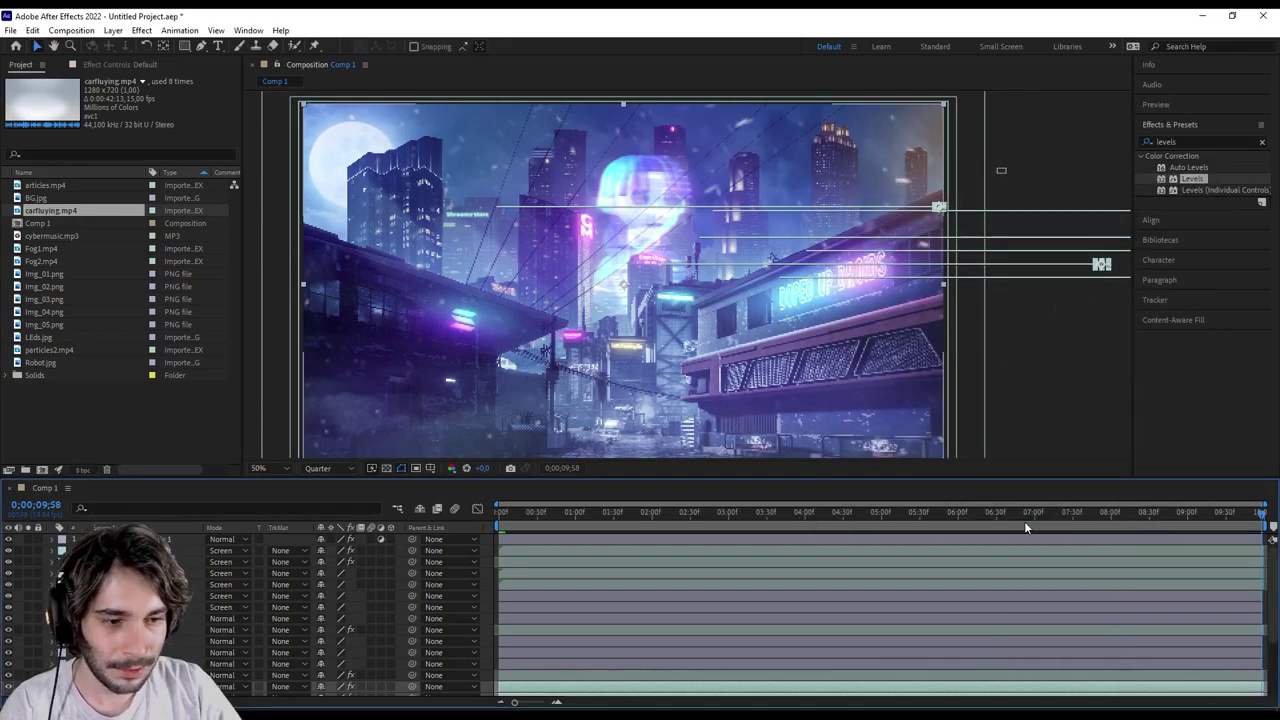
pyautogui.press('space')
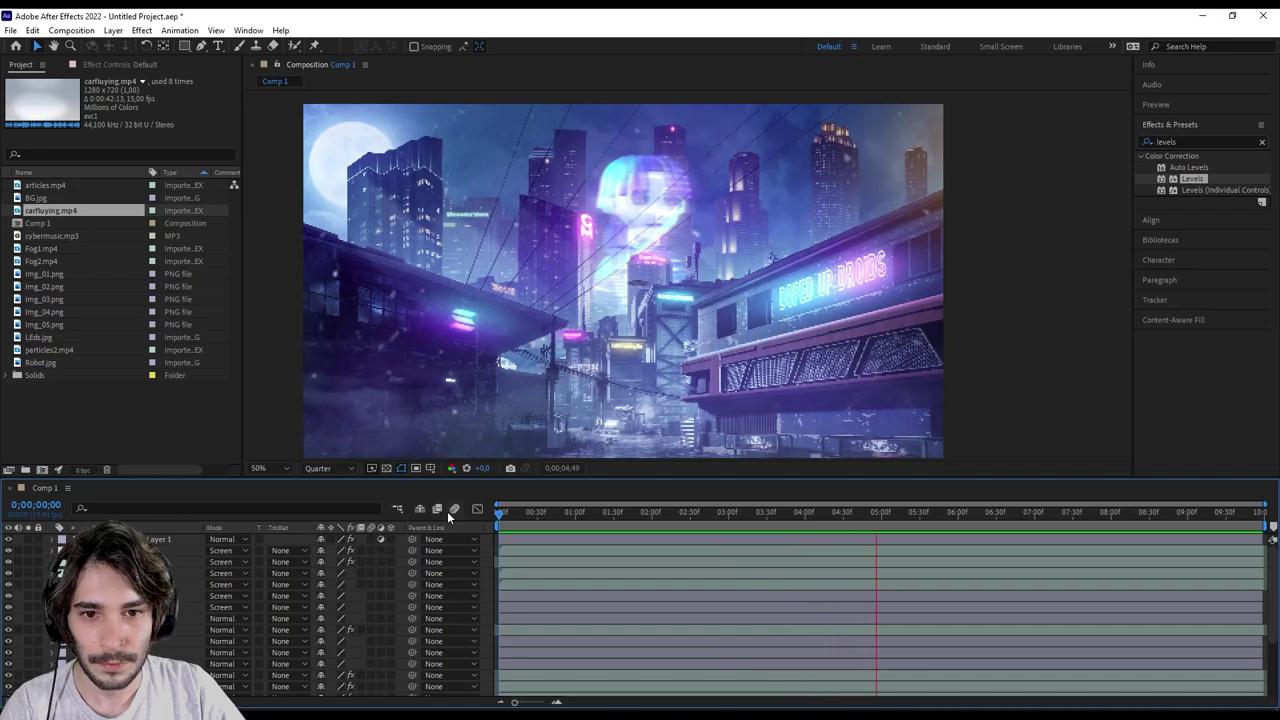
# Stop the preview, return to the first frame, and select the cybermusic.mp3 layer.
pyautogui.press('space')
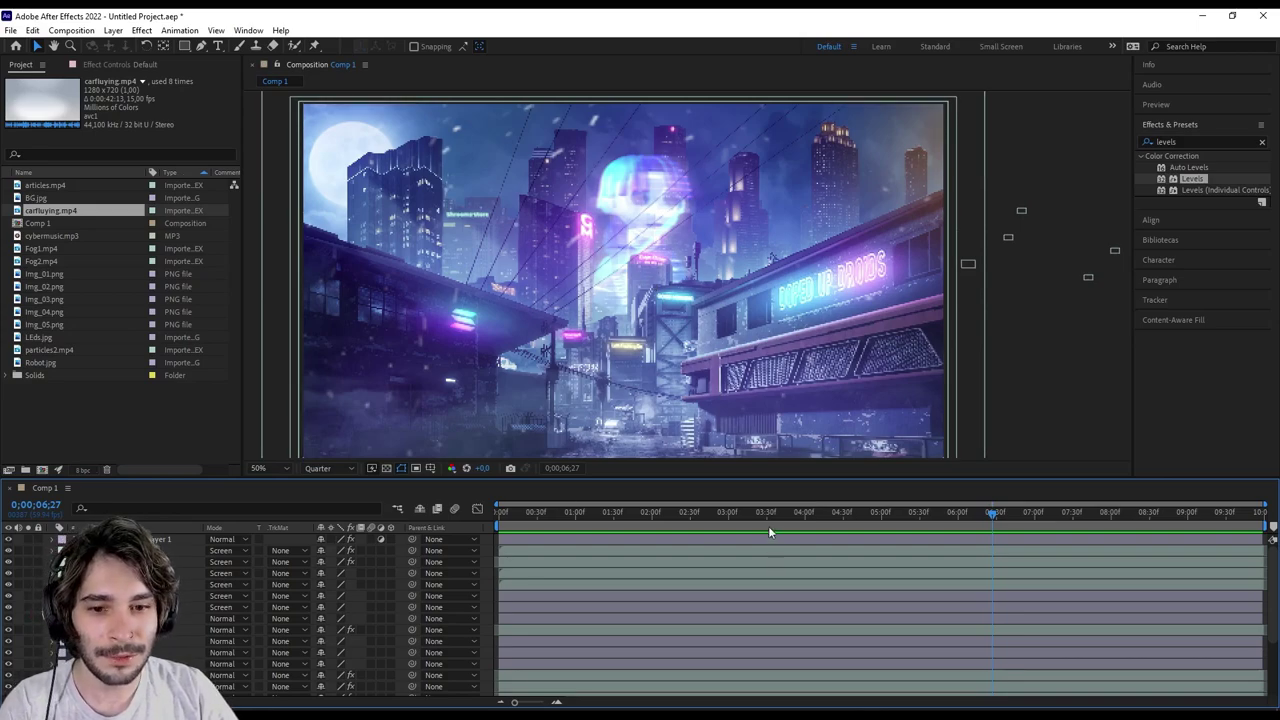
pyautogui.press('Home')
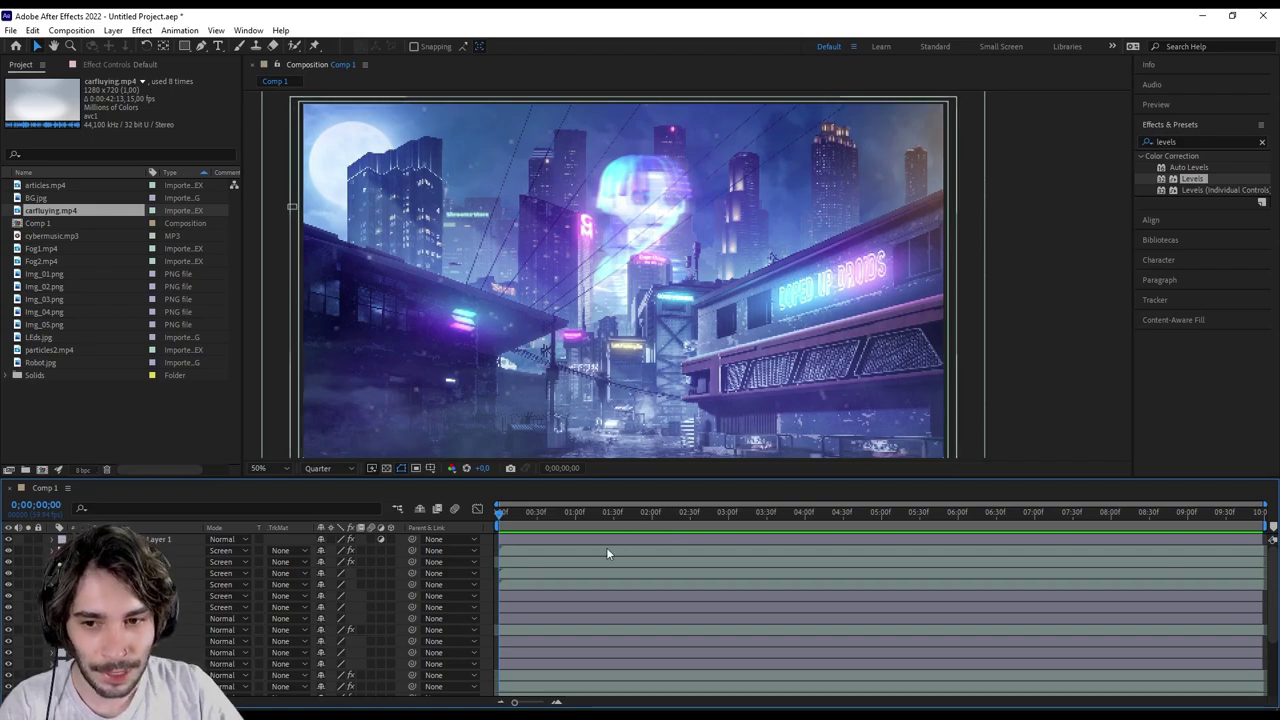
pyautogui.scroll(-3, 606, 554)
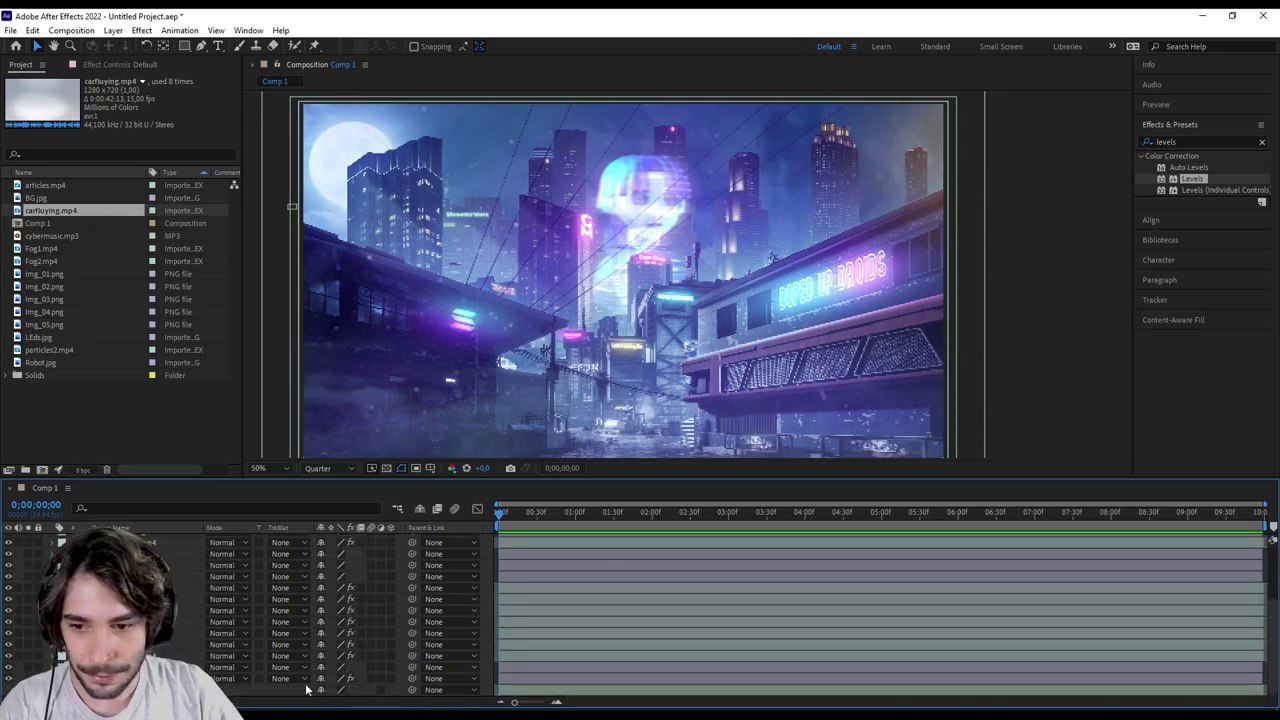
pyautogui.click(648, 692)
pyautogui.click(1260, 513)
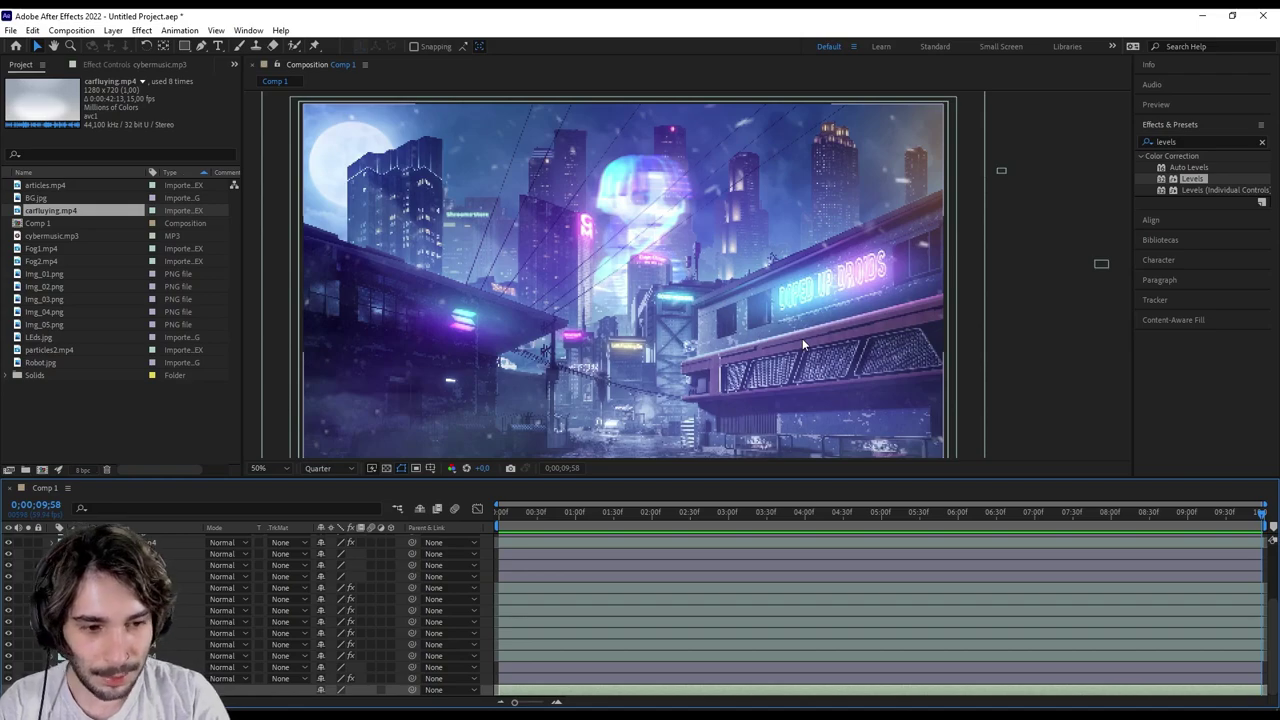
pyautogui.press('Home')
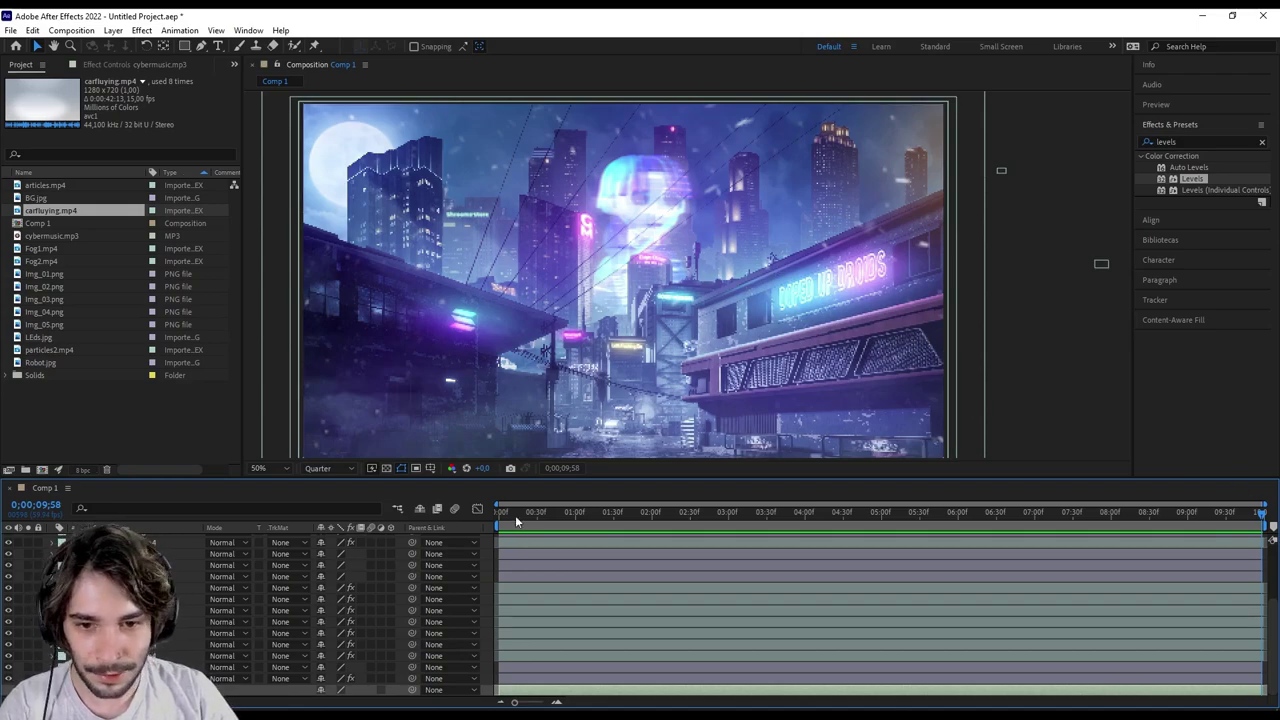
# Convert the cybermusic.mp3 audio to keyframes and select the new Audio Amplitude layer.
pyautogui.rightClick(557, 694)
pyautogui.moveTo(612, 517)
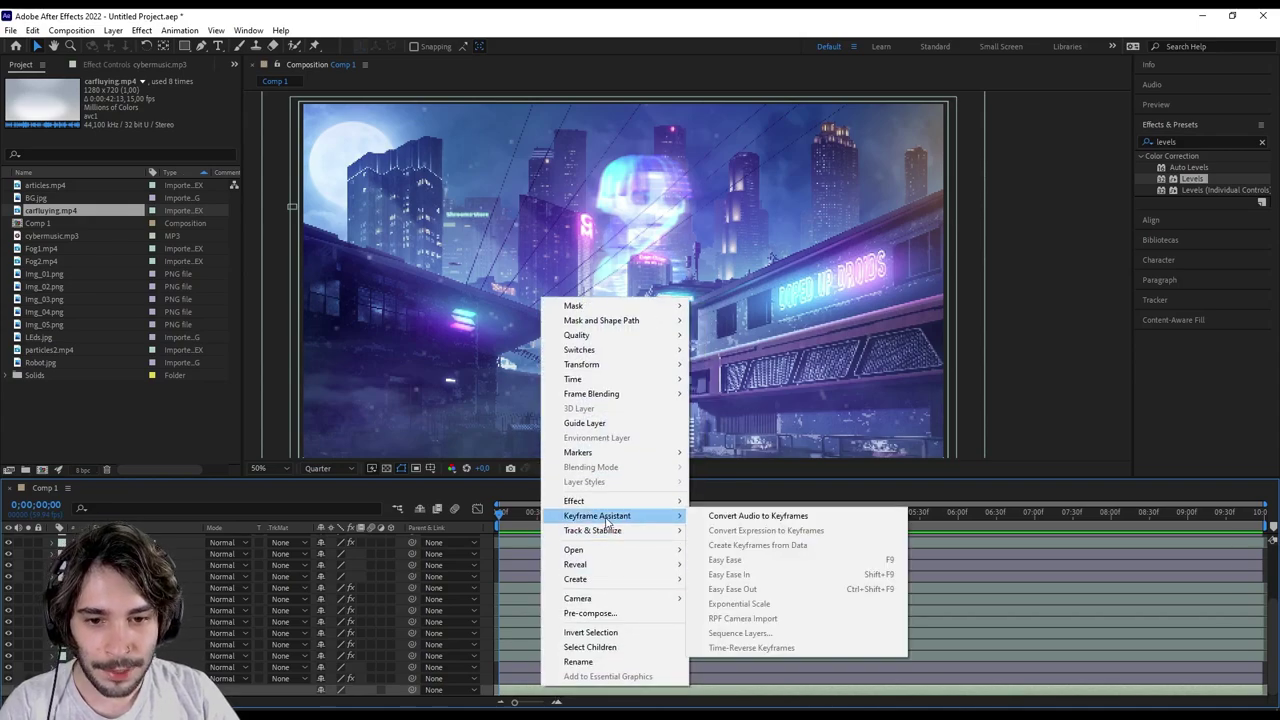
pyautogui.click(760, 517)
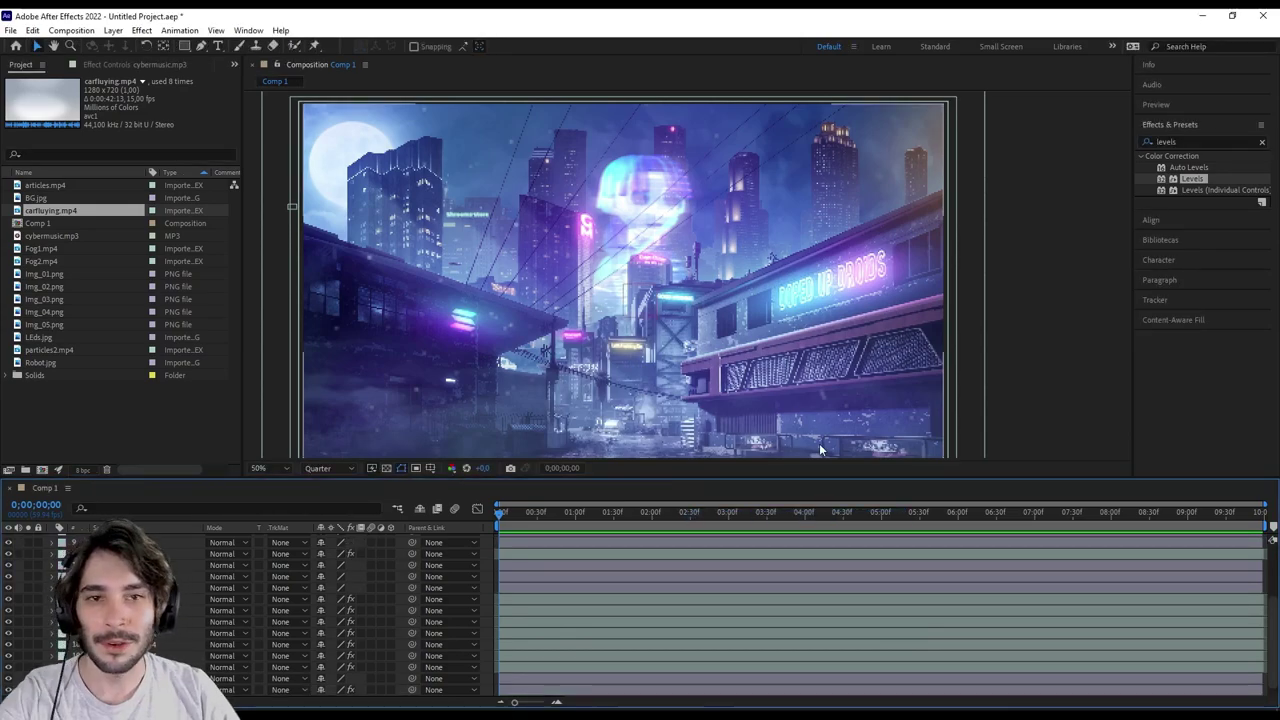
pyautogui.scroll(5, 700, 568)
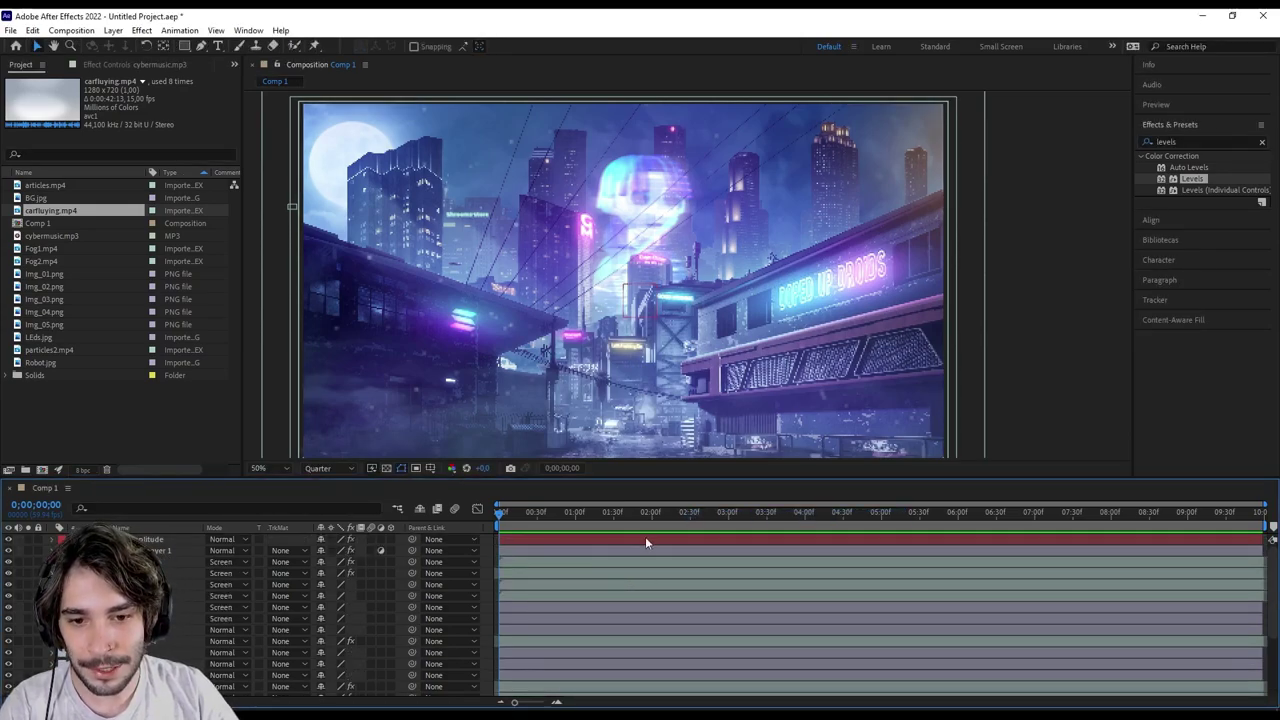
pyautogui.click(587, 540)
# Add a new adjustment layer and apply Brightness & Contrast to it.
pyautogui.rightClick(45, 538)
pyautogui.moveTo(150, 549)
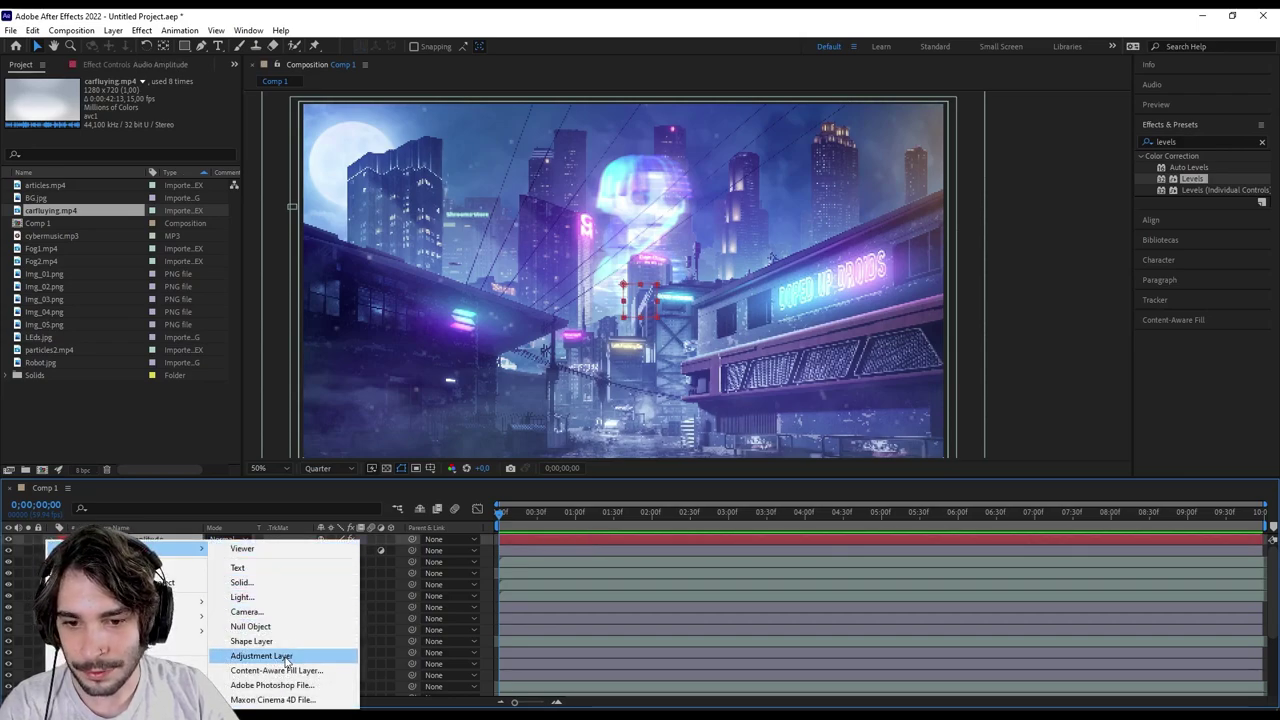
pyautogui.click(250, 659)
pyautogui.click(1181, 143)
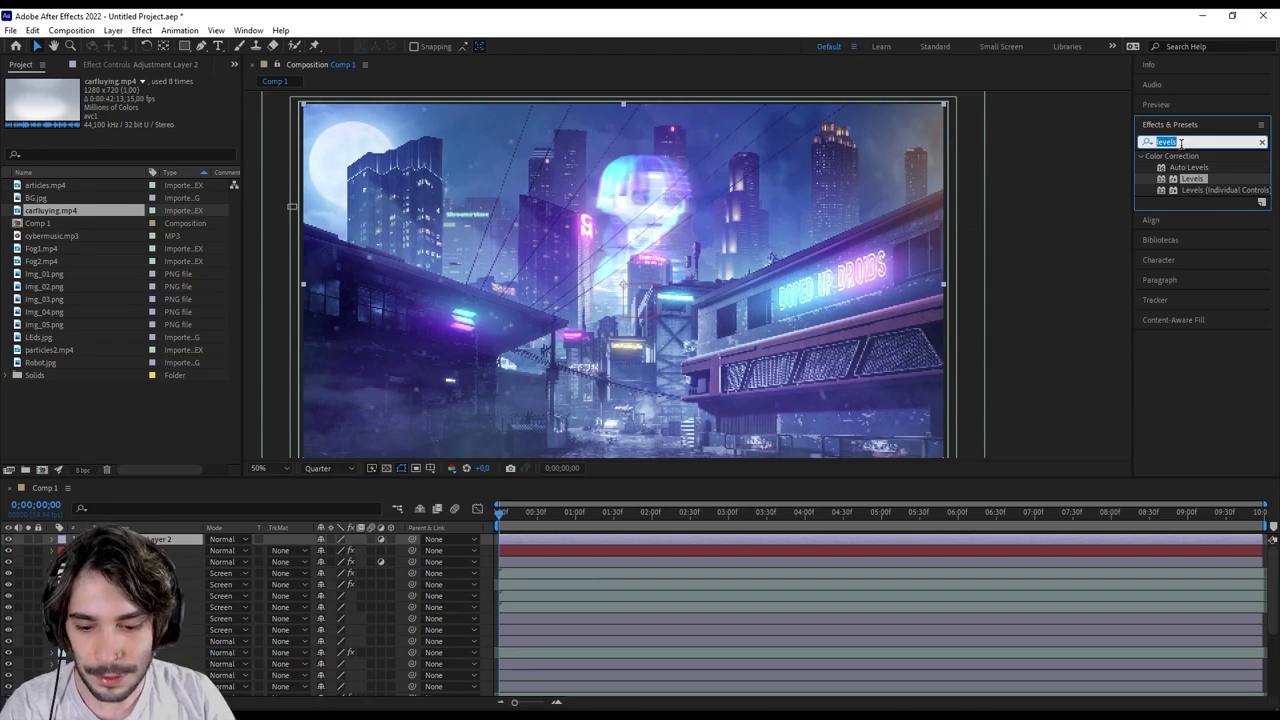
pyautogui.write('bright')
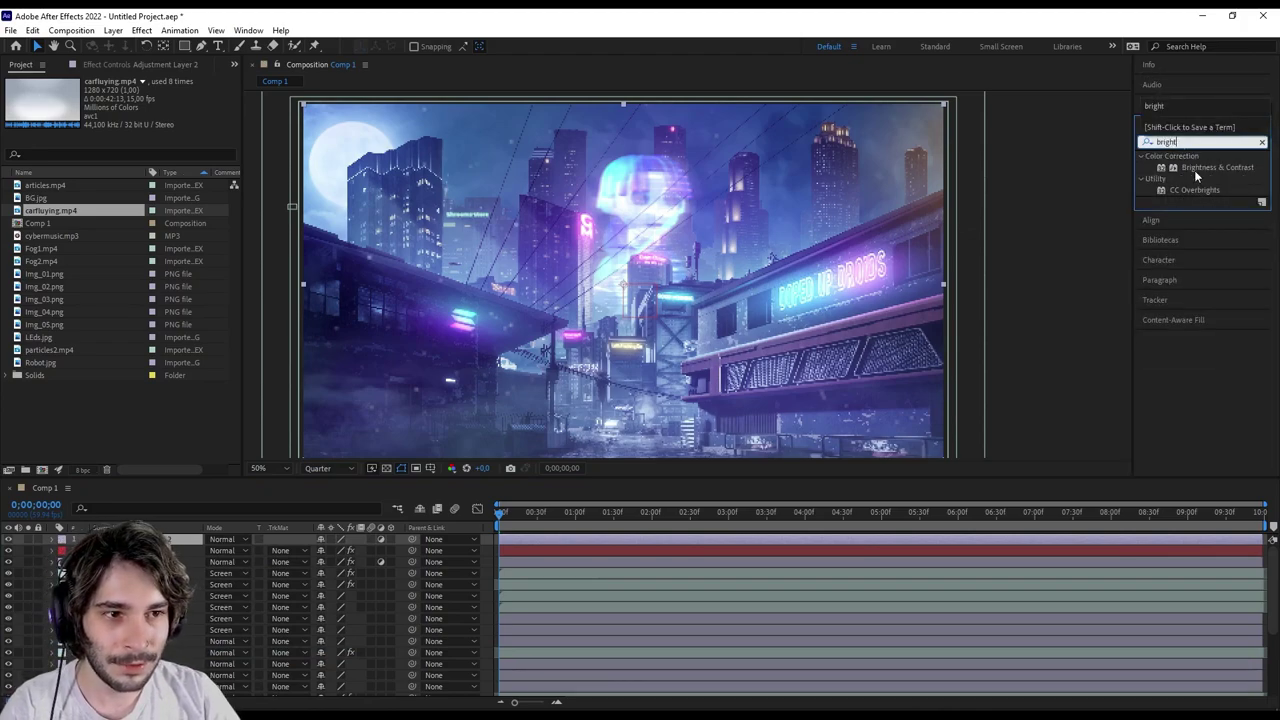
pyautogui.doubleClick(1197, 168)
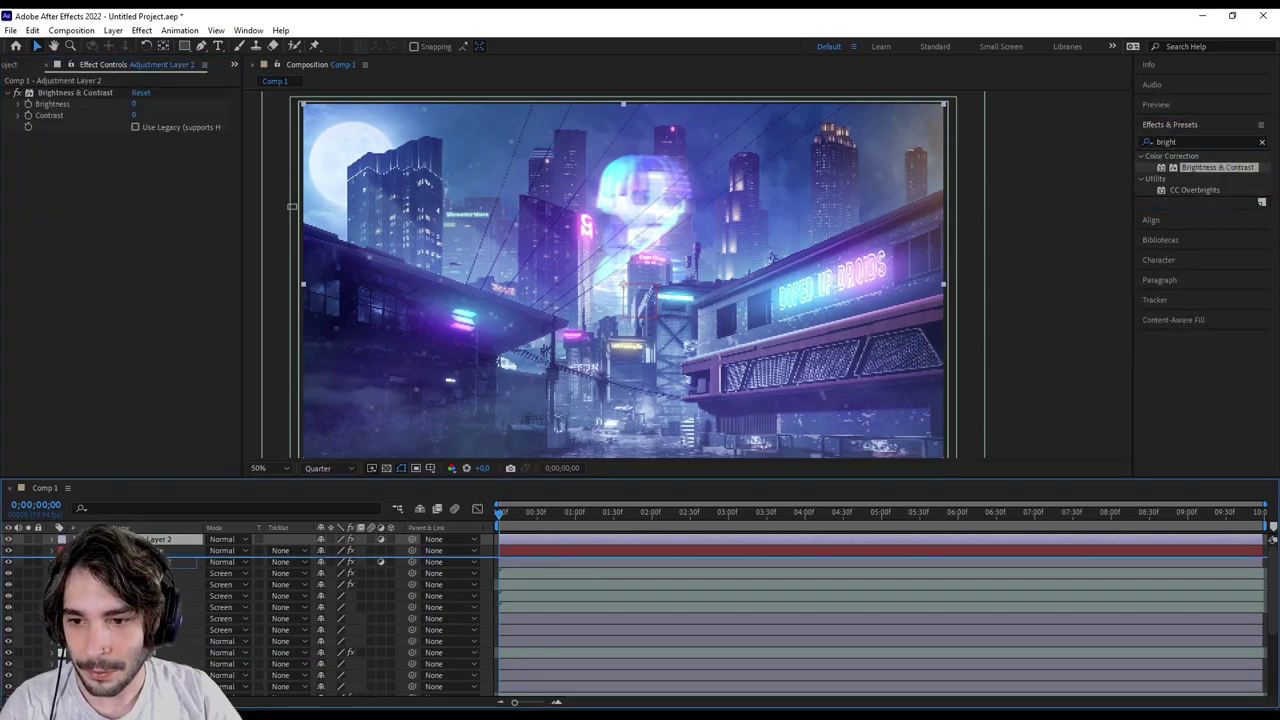
# Move the adjustment layer just below Audio Amplitude and reveal its effect properties.
pyautogui.moveTo(300, 540); pyautogui.dragTo(307, 552)
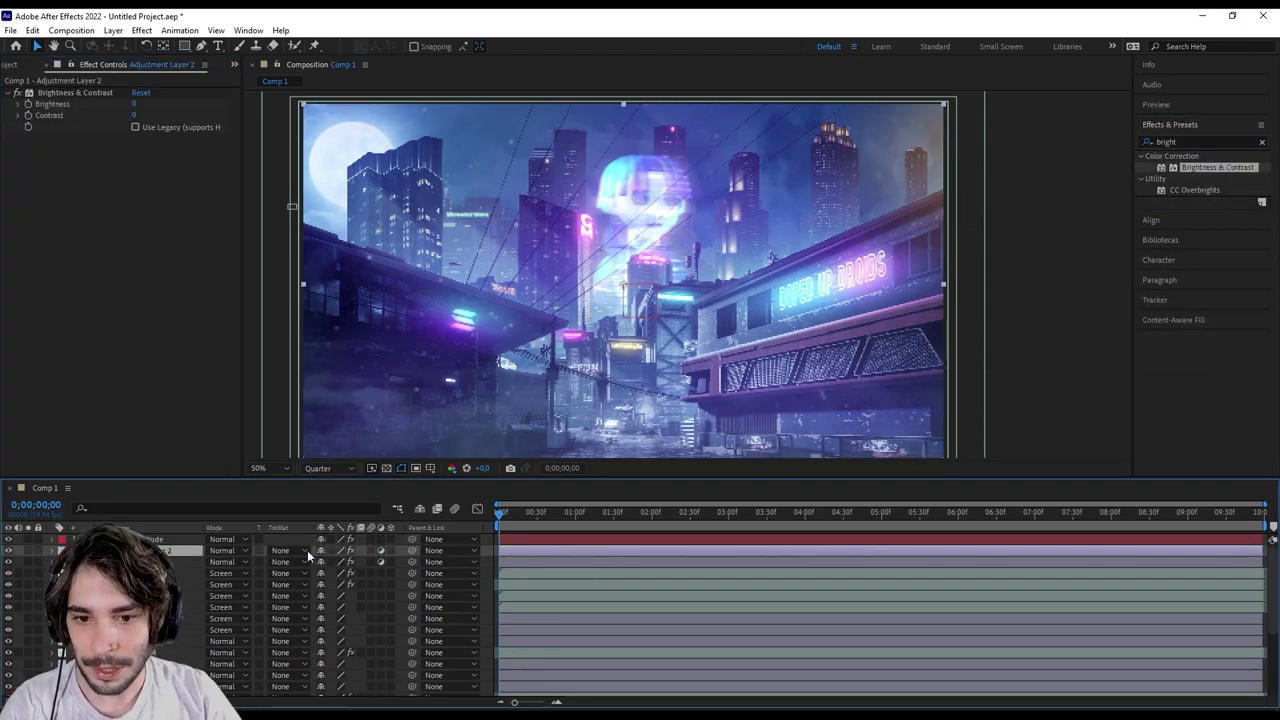
pyautogui.click(150, 539)
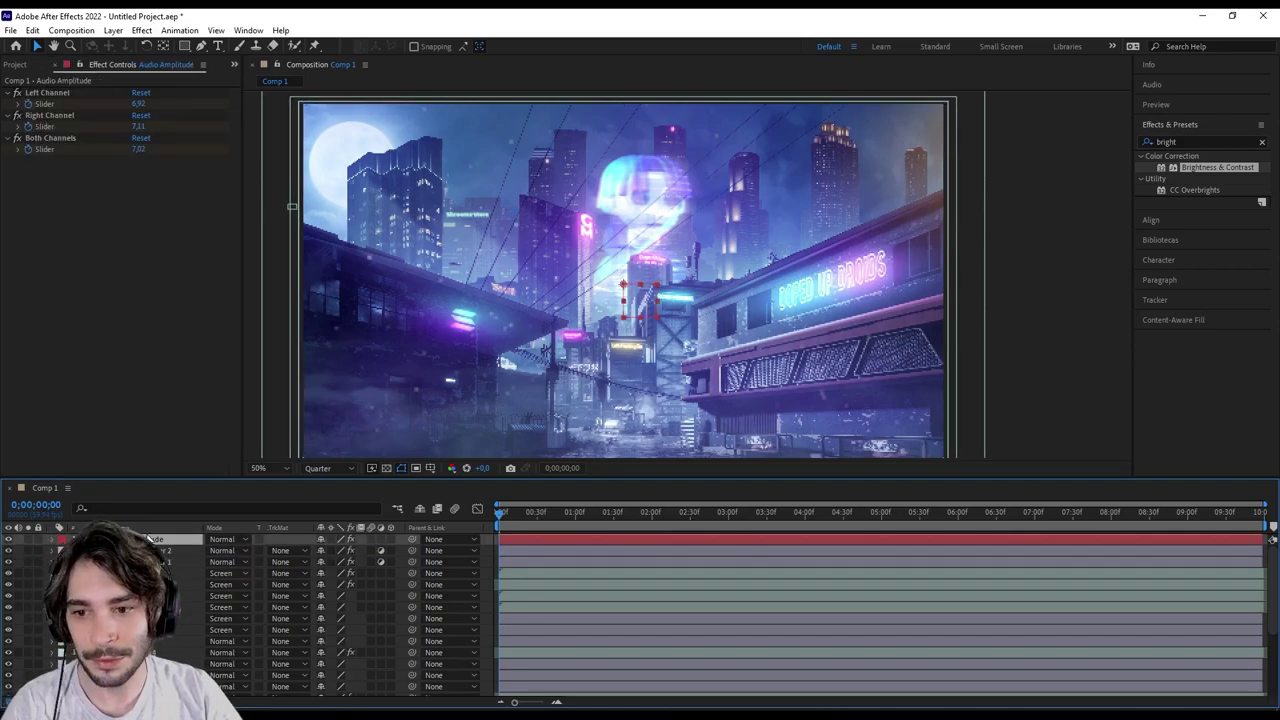
pyautogui.click(150, 550)
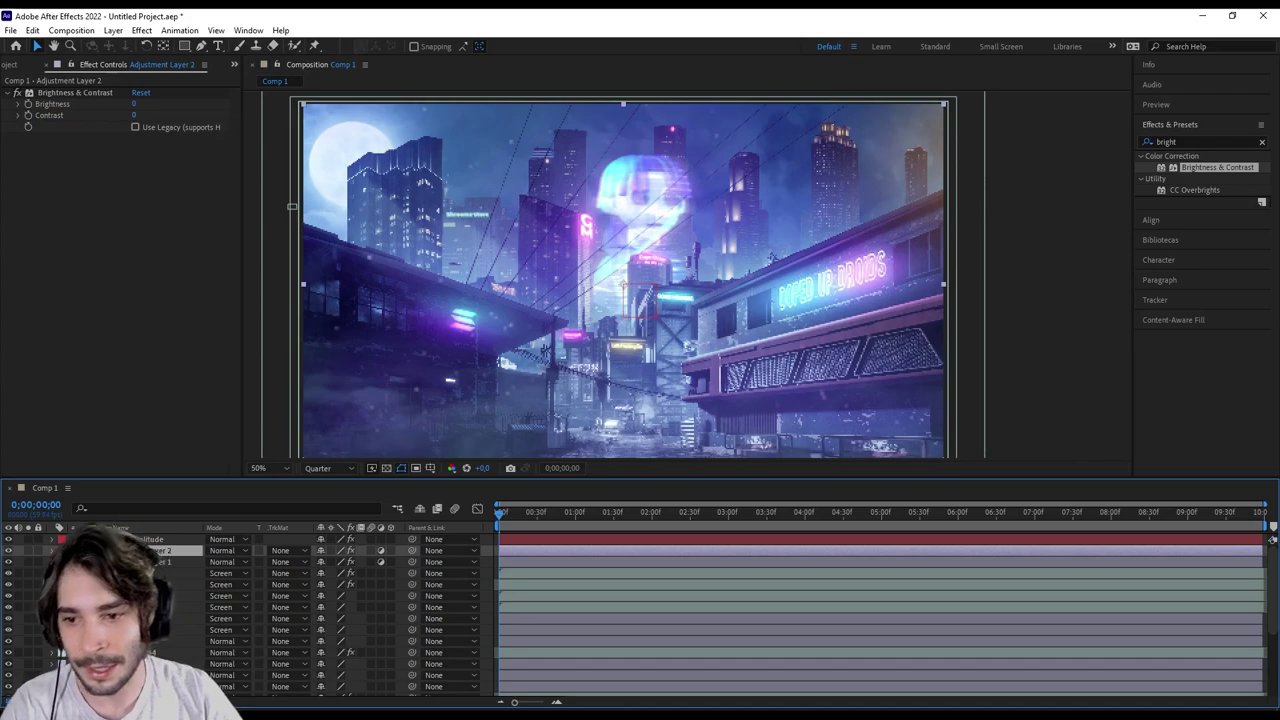
pyautogui.press('e')
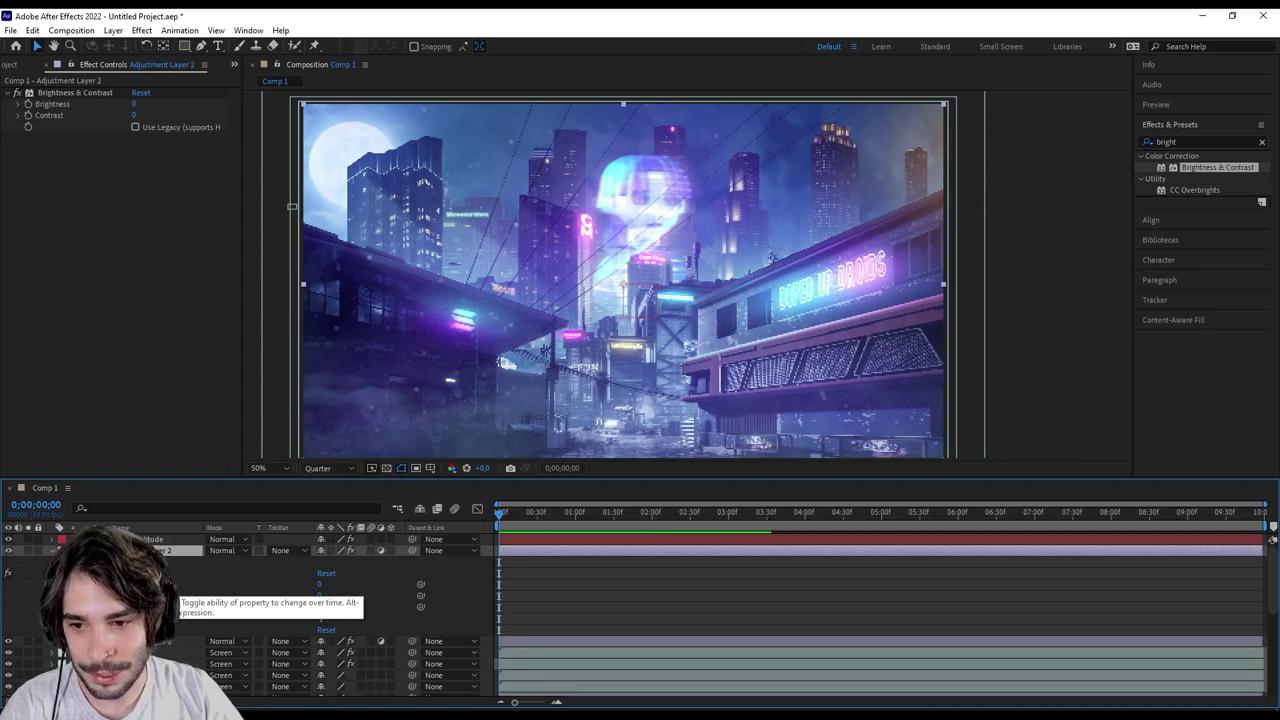
# Add an expression to Adjustment Layer 2's Brightness and pick-whip it to the Audio Amplitude slider.
pyautogui.keyDown('alt'); pyautogui.click(165, 584); pyautogui.keyUp('alt')
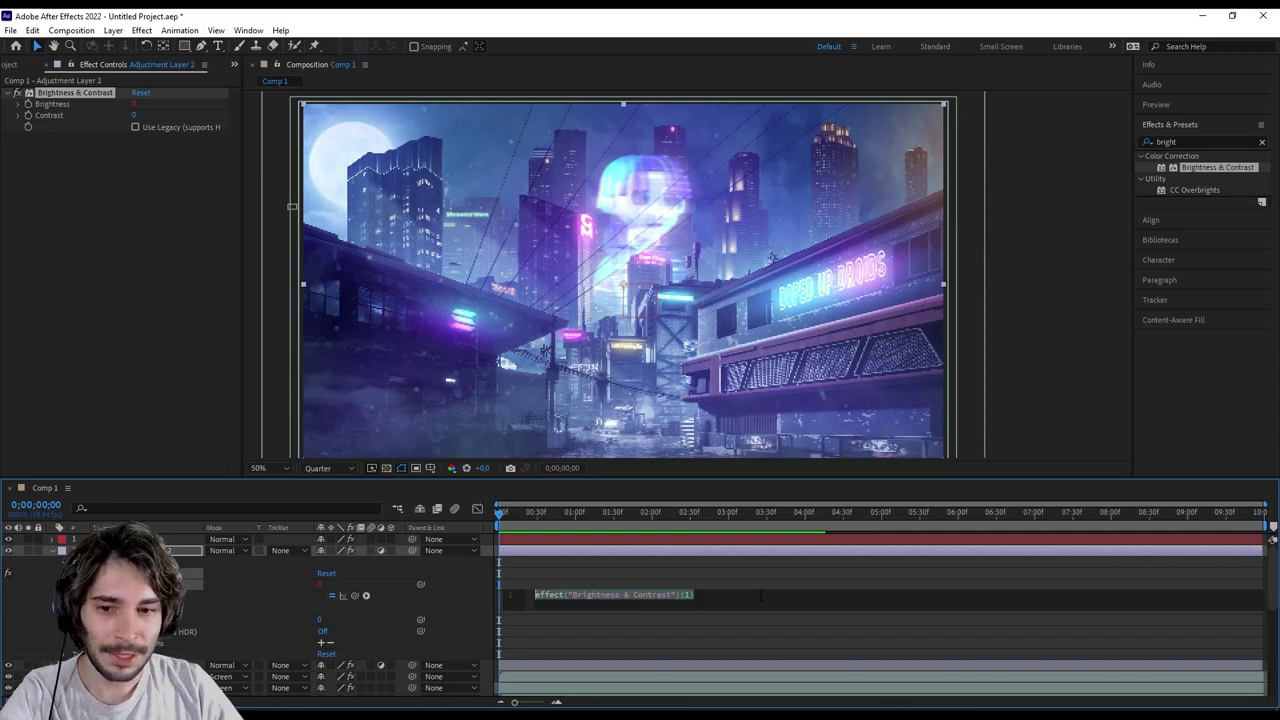
pyautogui.click(145, 539)
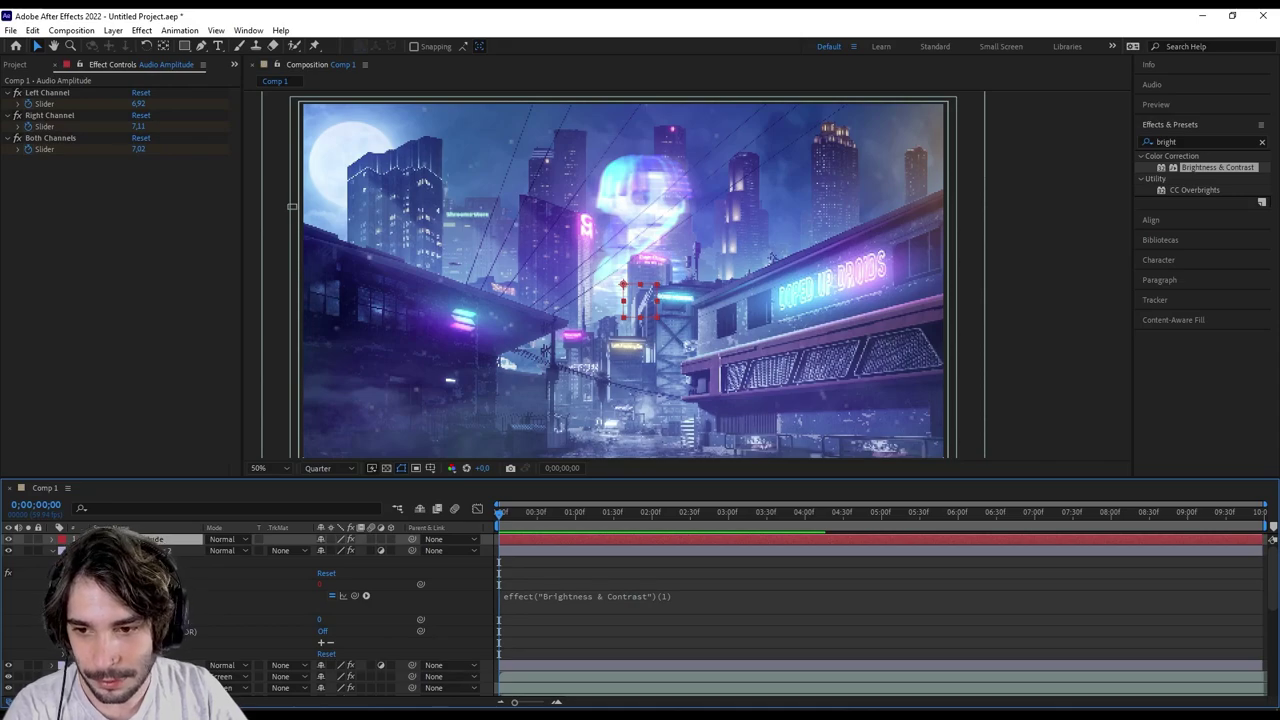
pyautogui.press('u')
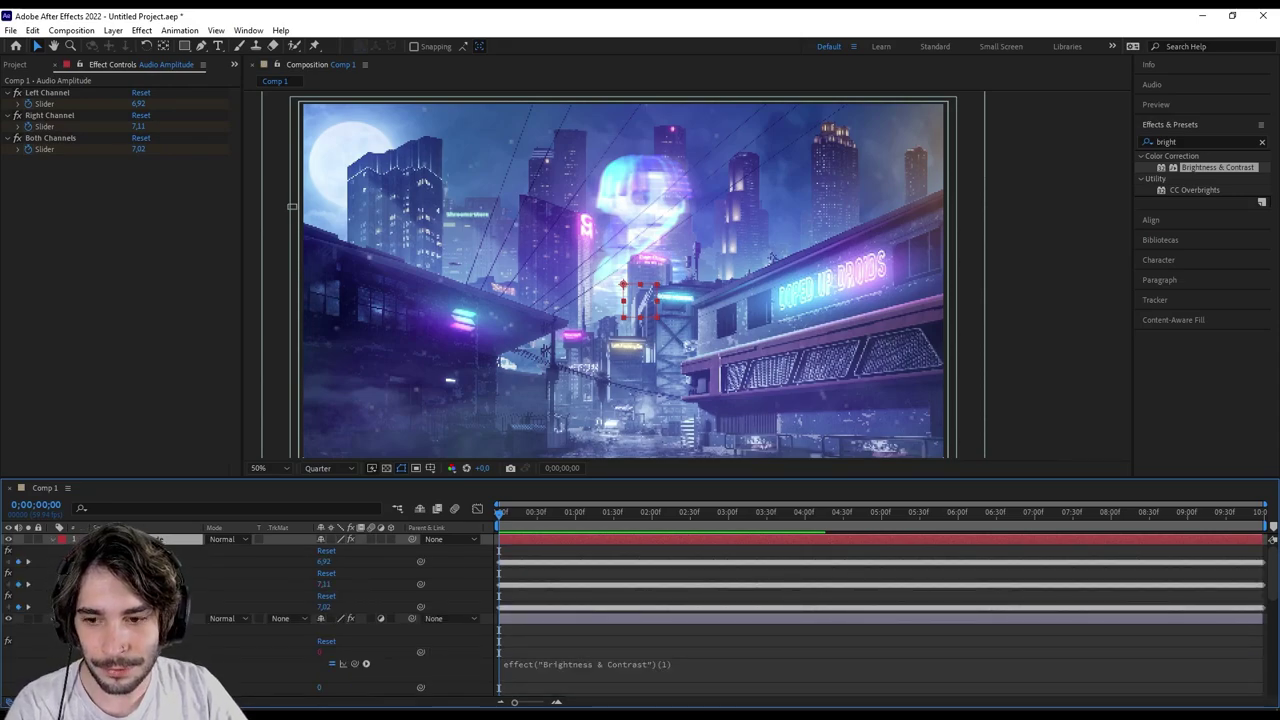
pyautogui.press('u')
pyautogui.press('u')
pyautogui.press('u')
pyautogui.press('u')
pyautogui.moveTo(355, 664); pyautogui.dragTo(192, 608)
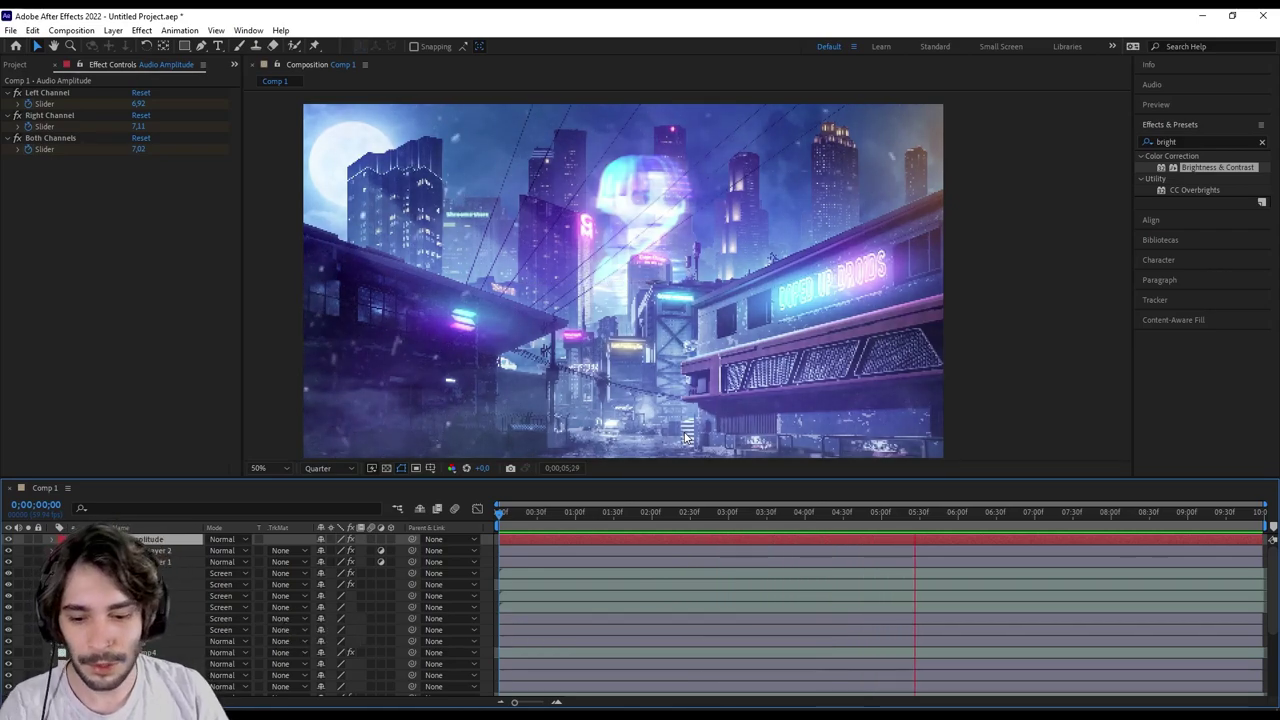
# Stop the preview, zoom the viewer out, show the Project panel and return the playhead to 0:00 with nothing selected.
pyautogui.press('space')
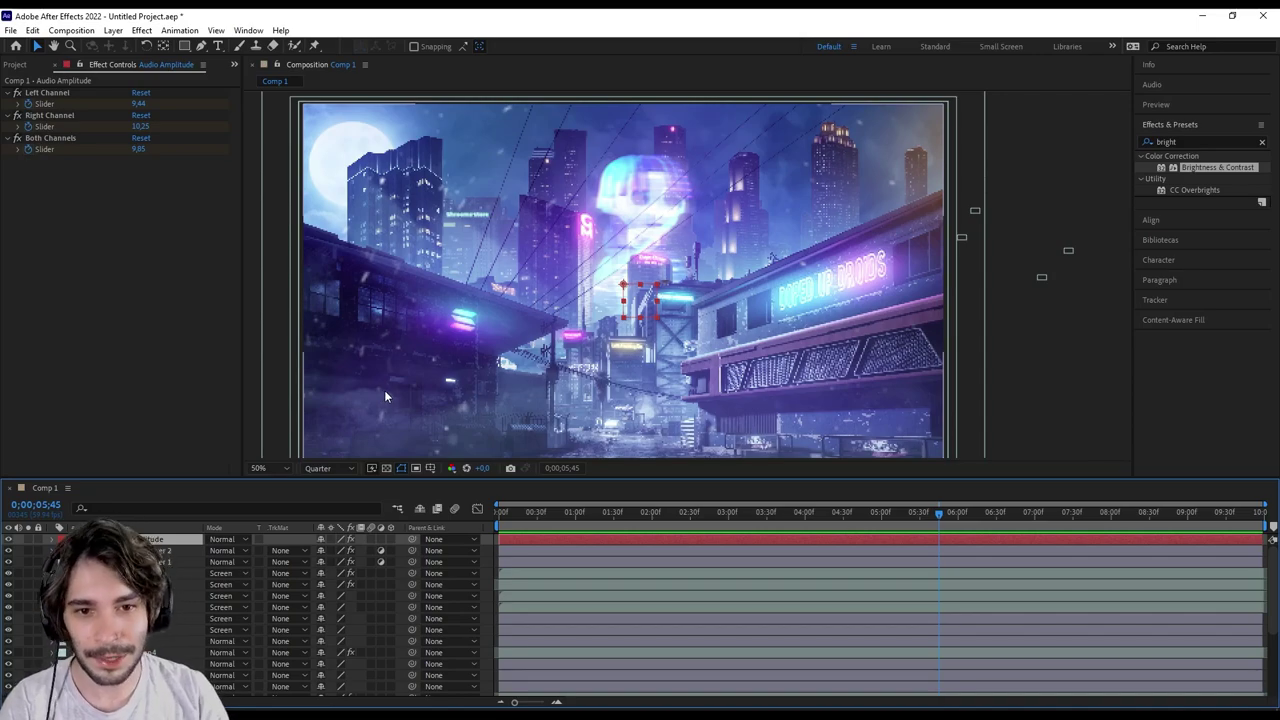
pyautogui.press(',')
pyautogui.press(',')
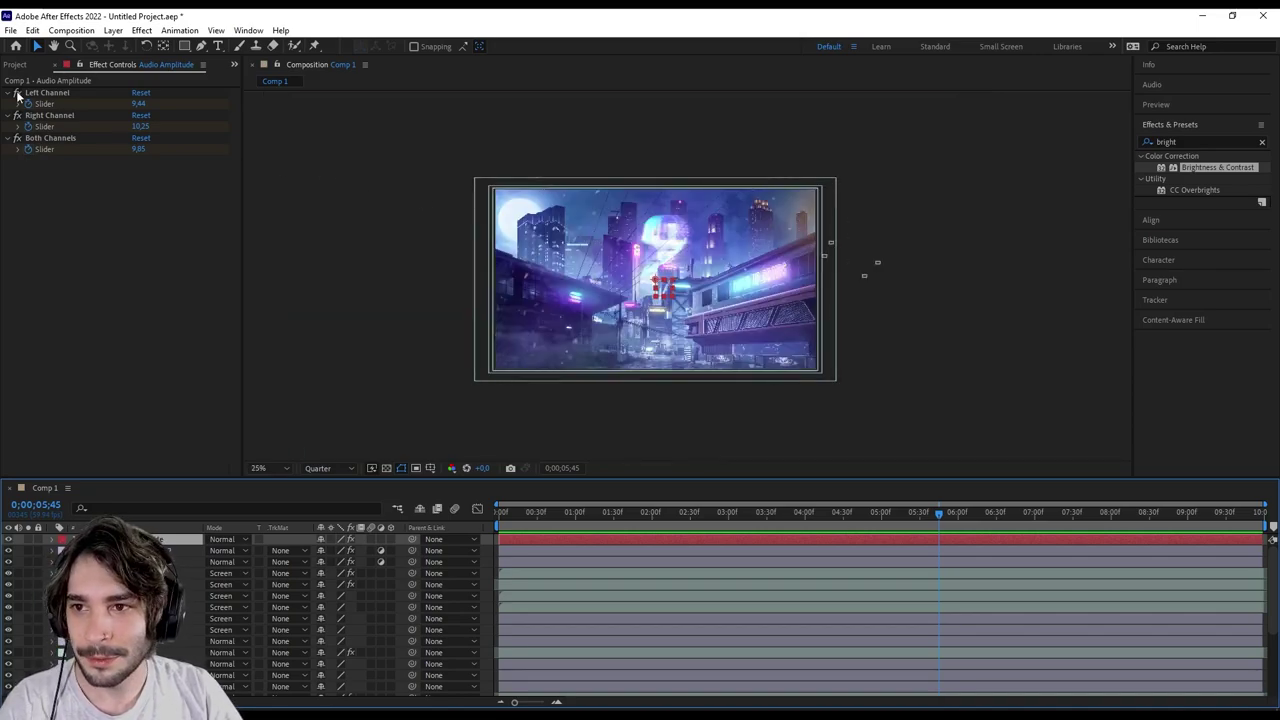
pyautogui.click(15, 64)
pyautogui.moveTo(548, 509); pyautogui.dragTo(400, 522)
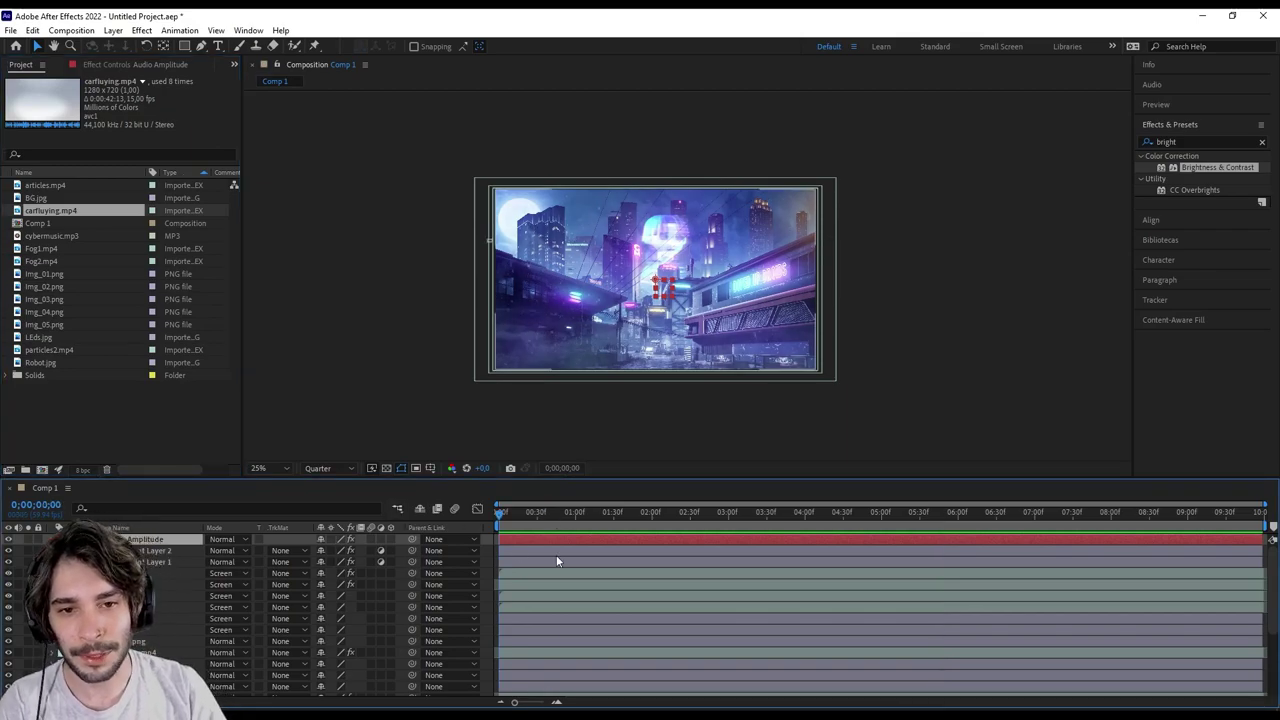
pyautogui.click(487, 289)
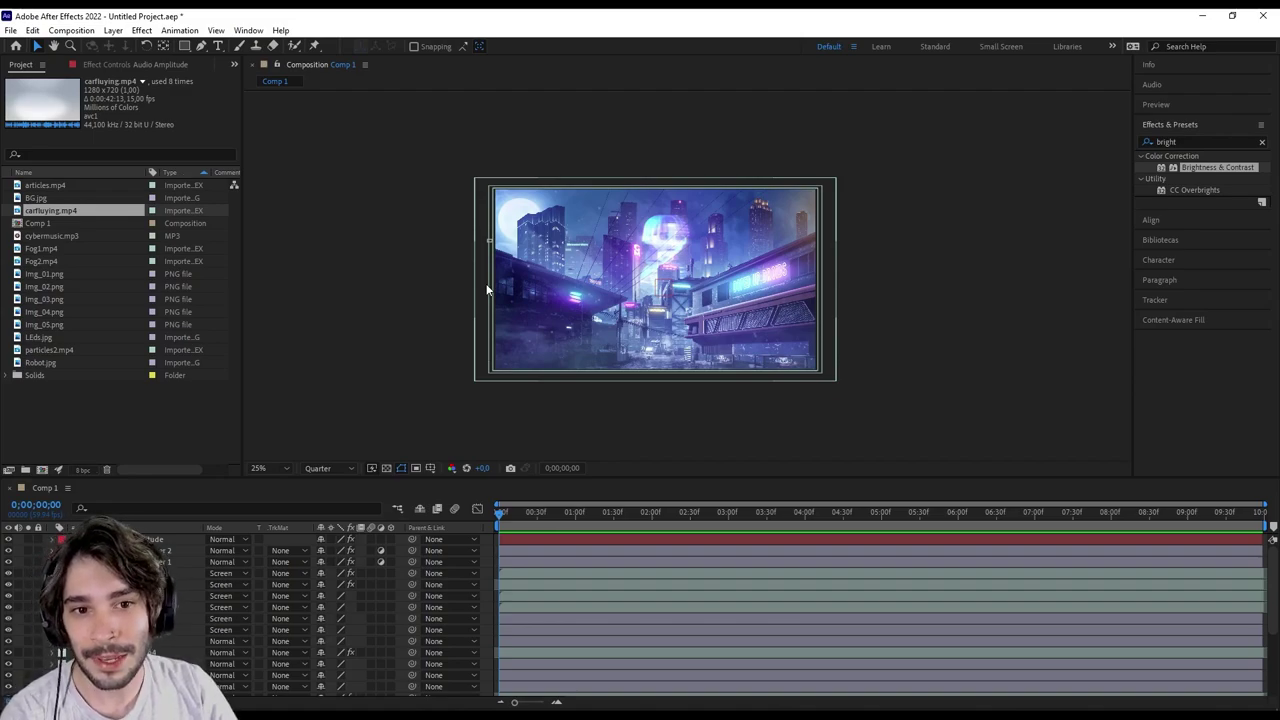
pyautogui.click(248, 30)
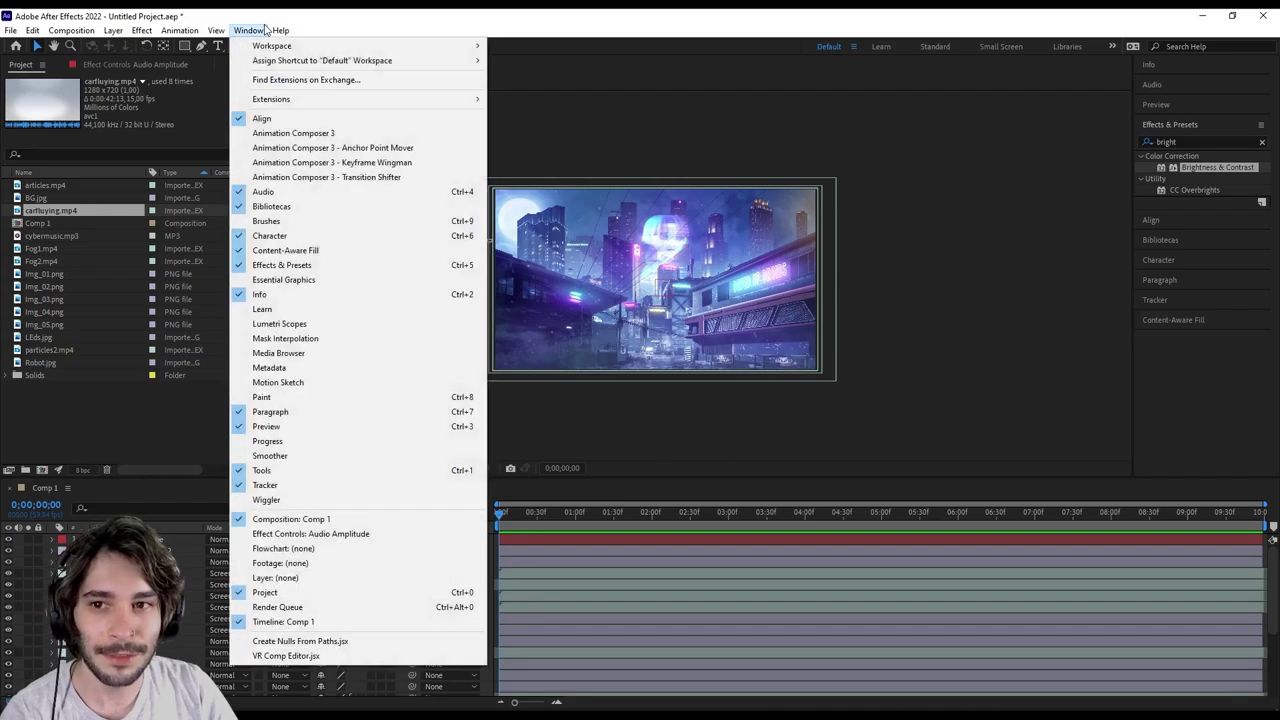
# Open Animation Composer 3, select the Robot.jpg layer and preview the favourited Cosine Position & Rotation preset.
pyautogui.click(293, 133)
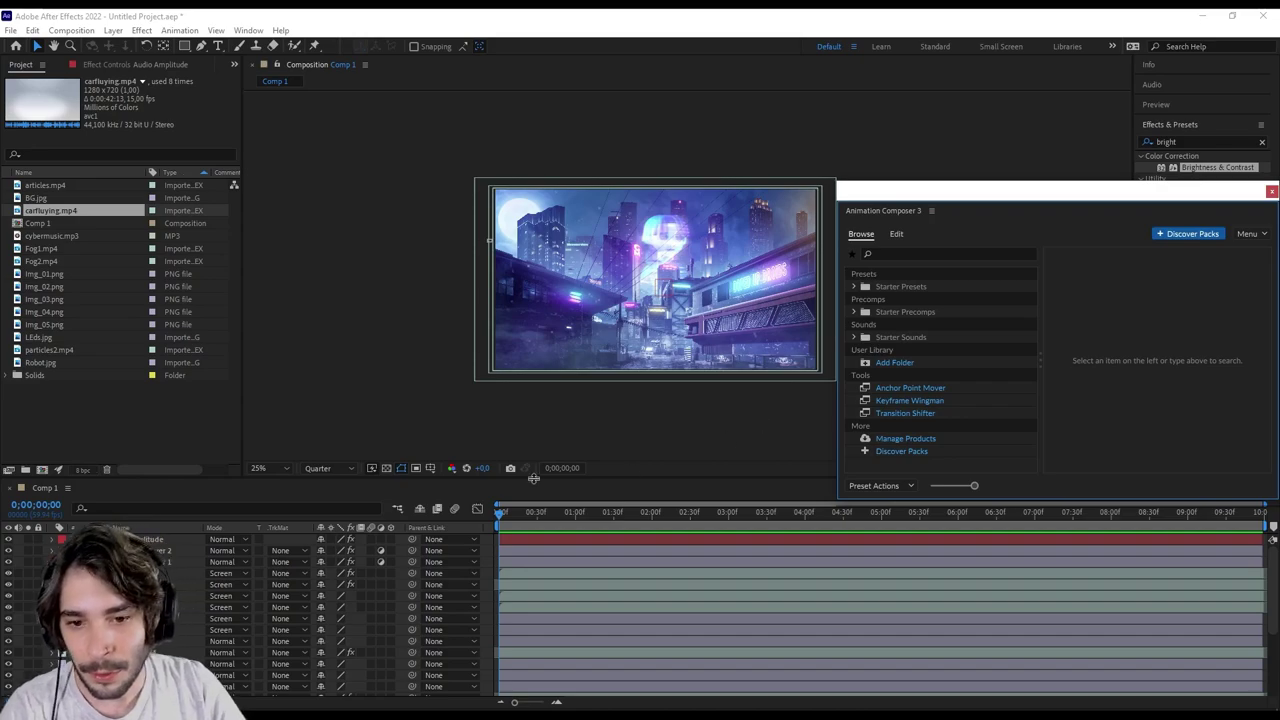
pyautogui.scroll(-1, 538, 587)
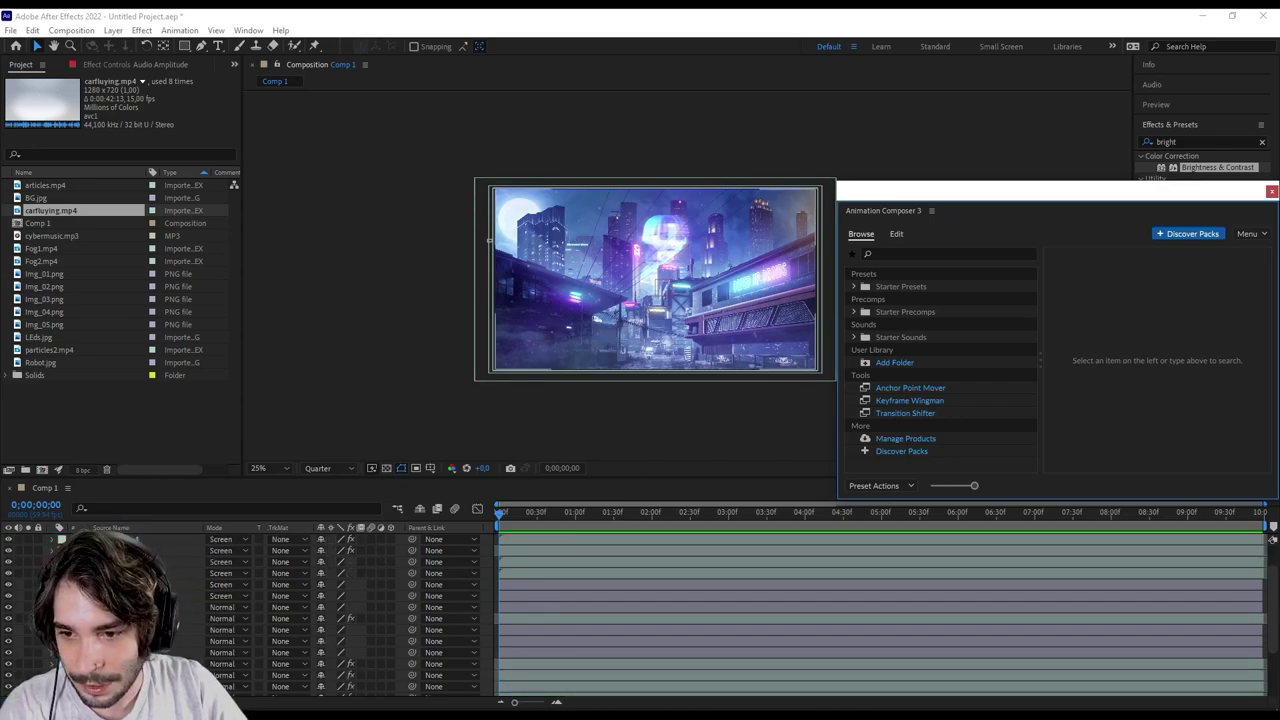
pyautogui.click(538, 584)
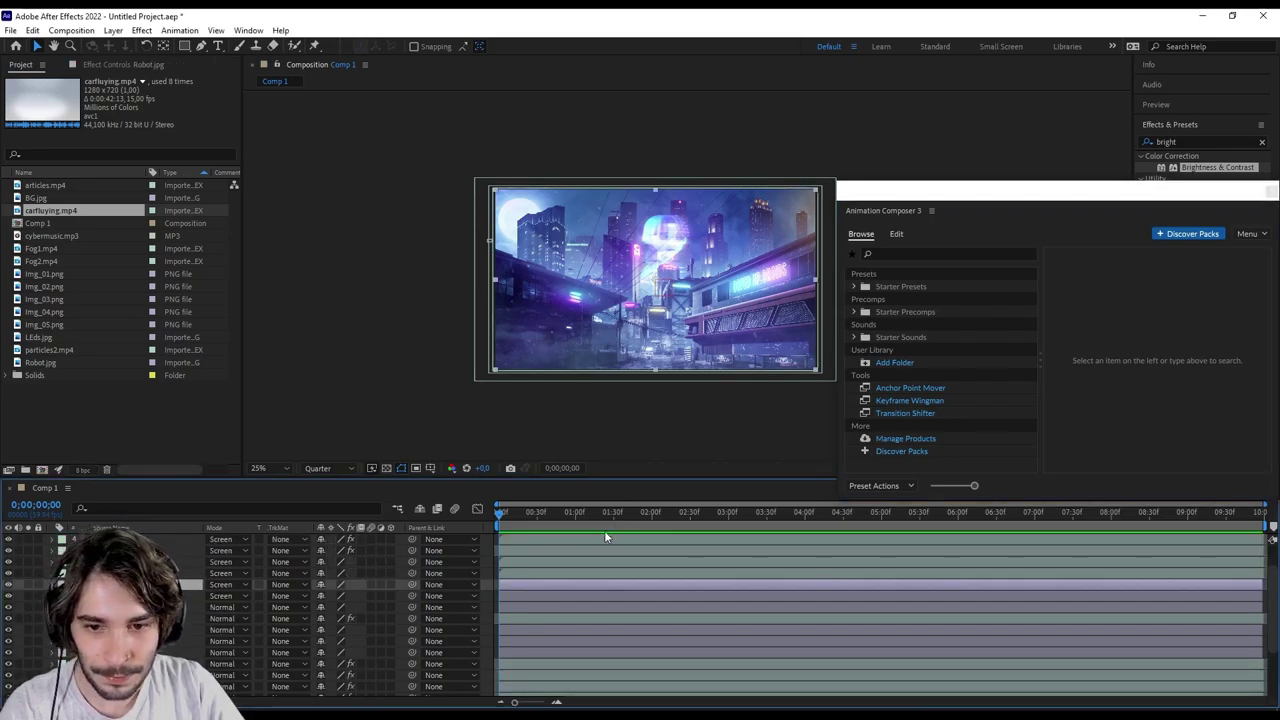
pyautogui.click(8, 584)
pyautogui.click(8, 584)
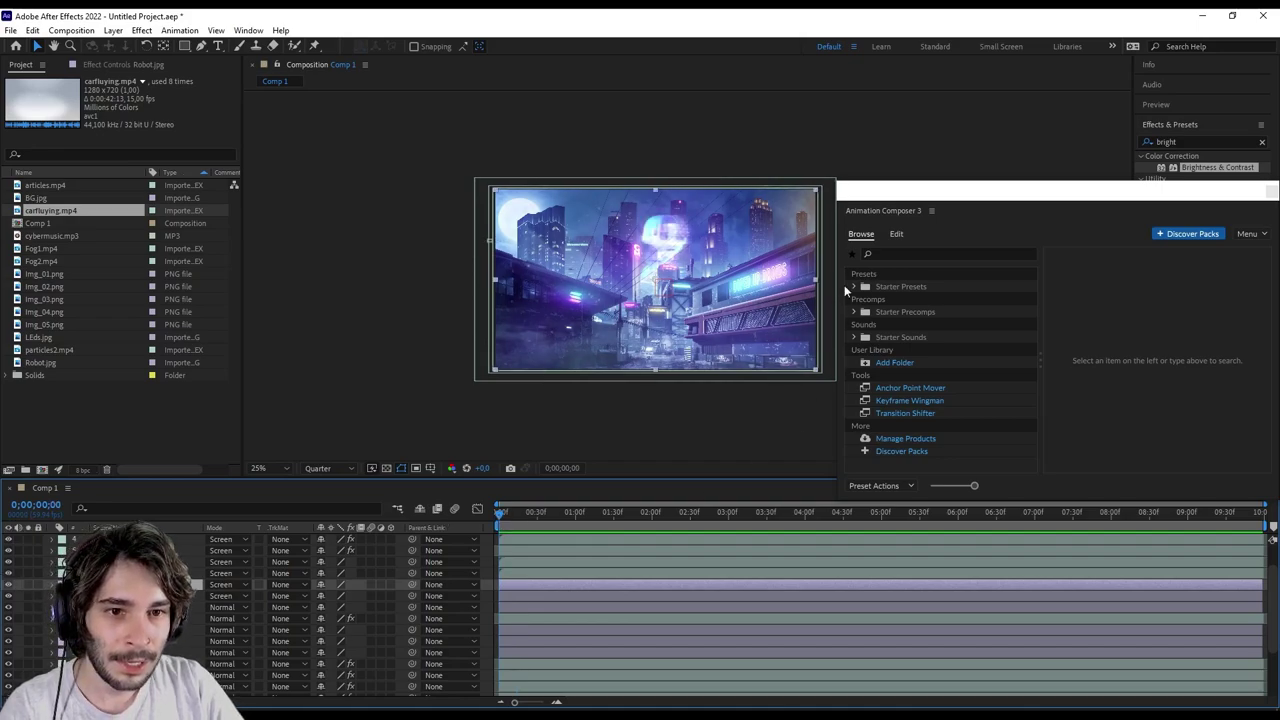
pyautogui.click(855, 255)
pyautogui.click(922, 337)
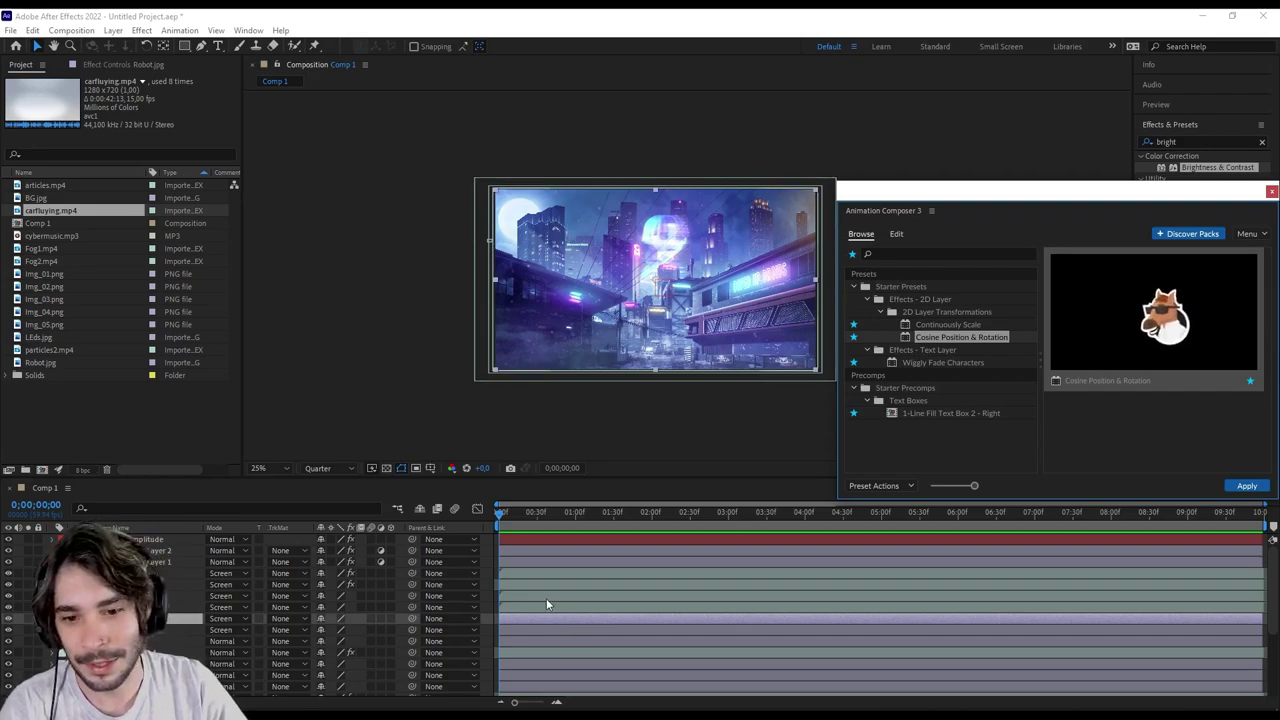
# Apply Cosine Position & Rotation to Robot.jpg, scrub to check the wobble, and lower its Intensity to 3.
pyautogui.hotkey('ctrl', 'z')
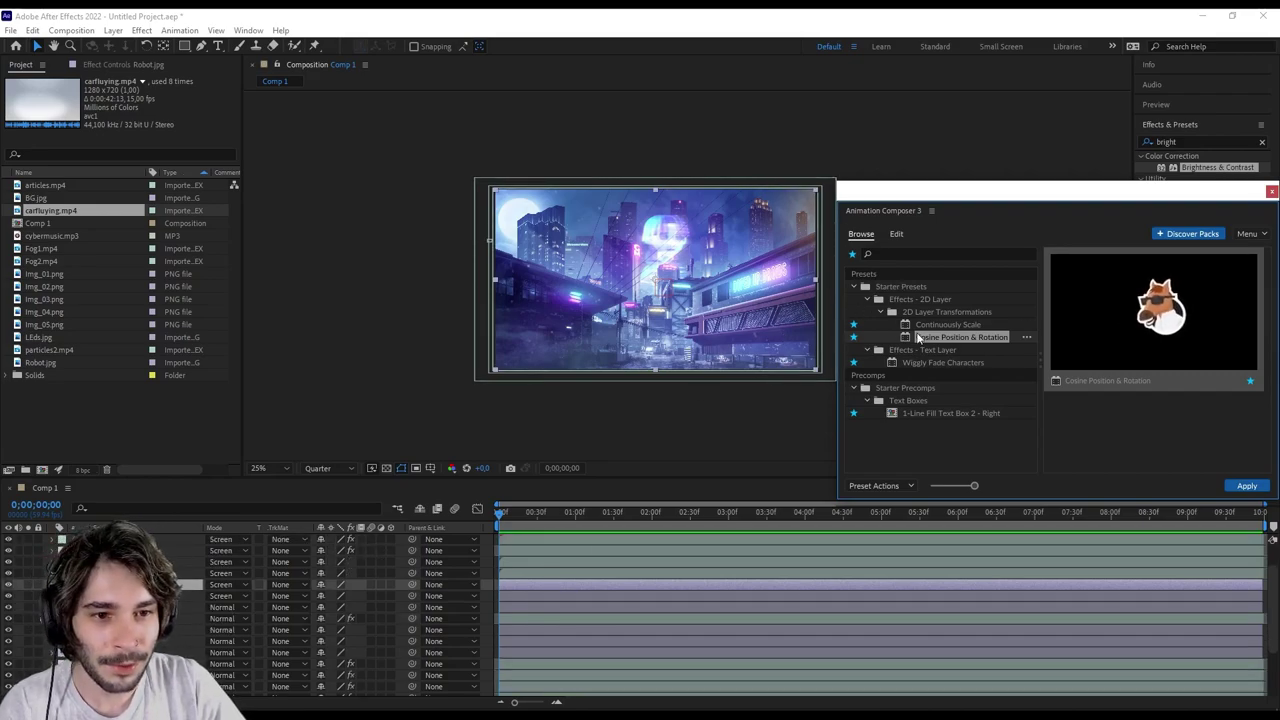
pyautogui.doubleClick(922, 336)
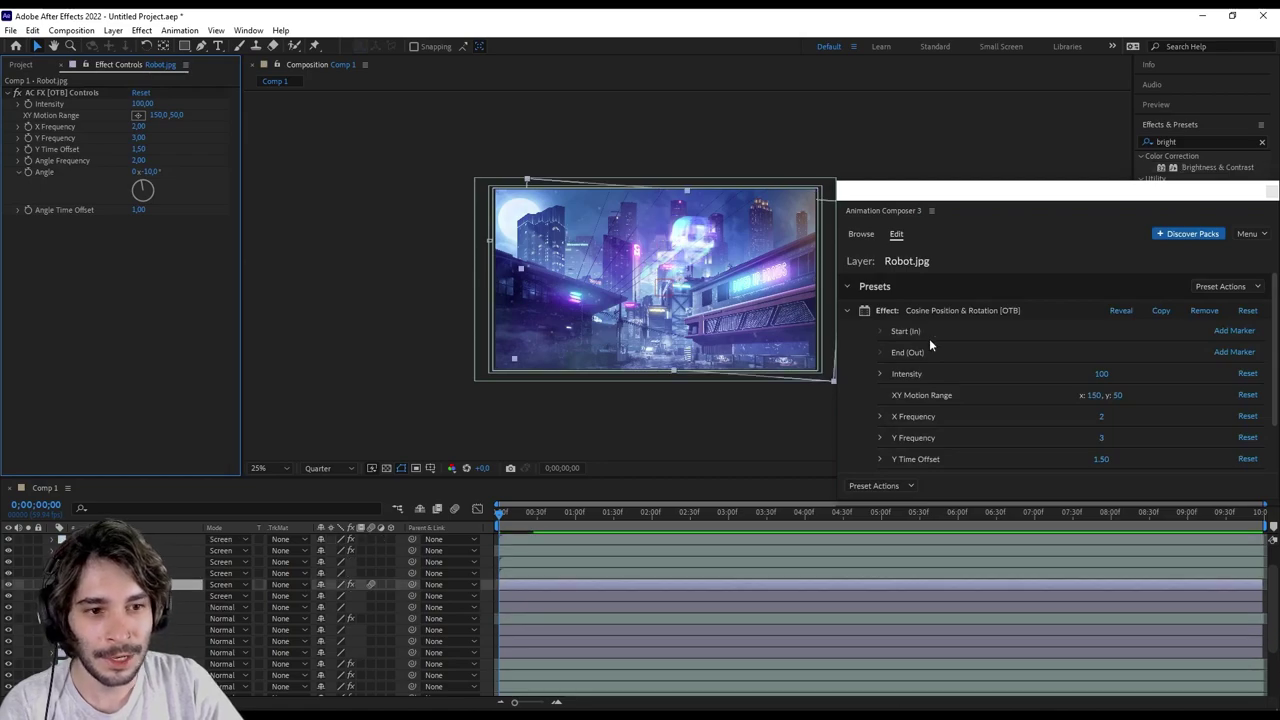
pyautogui.moveTo(498, 514)
pyautogui.mouseDown()
pyautogui.moveTo(660, 520)
pyautogui.moveTo(476, 514)
pyautogui.mouseUp()
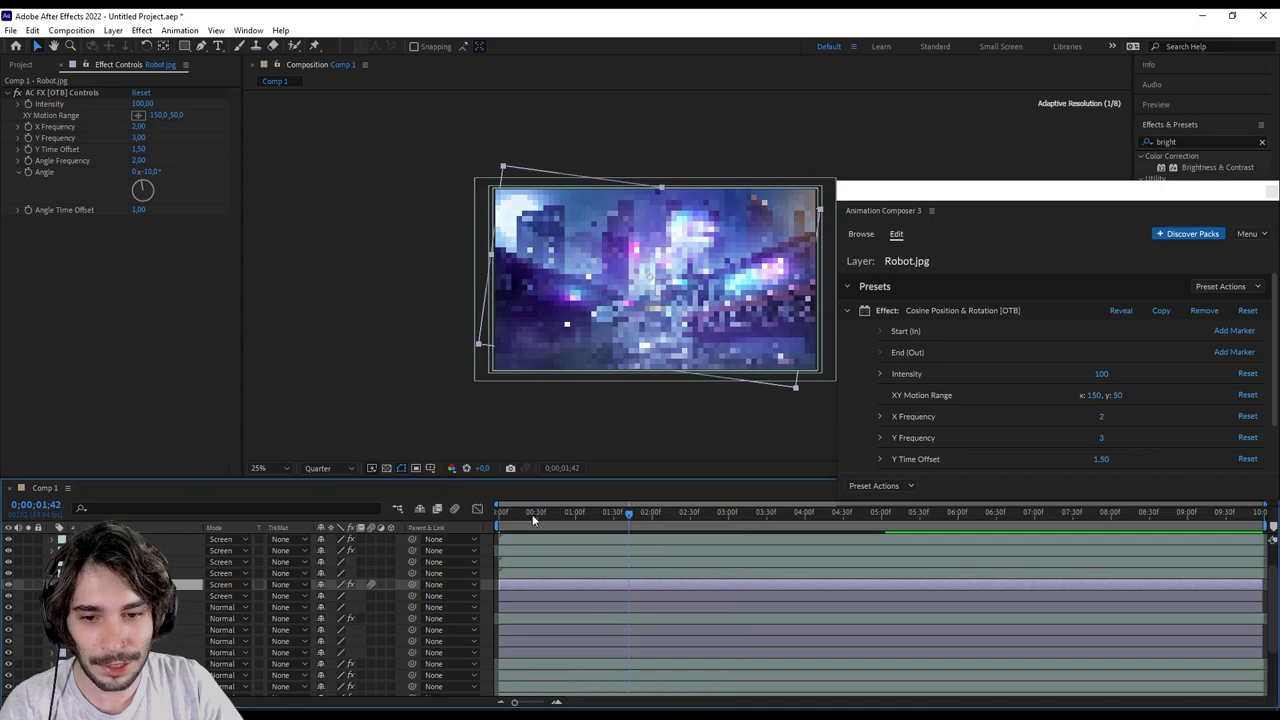
pyautogui.click(1099, 376)
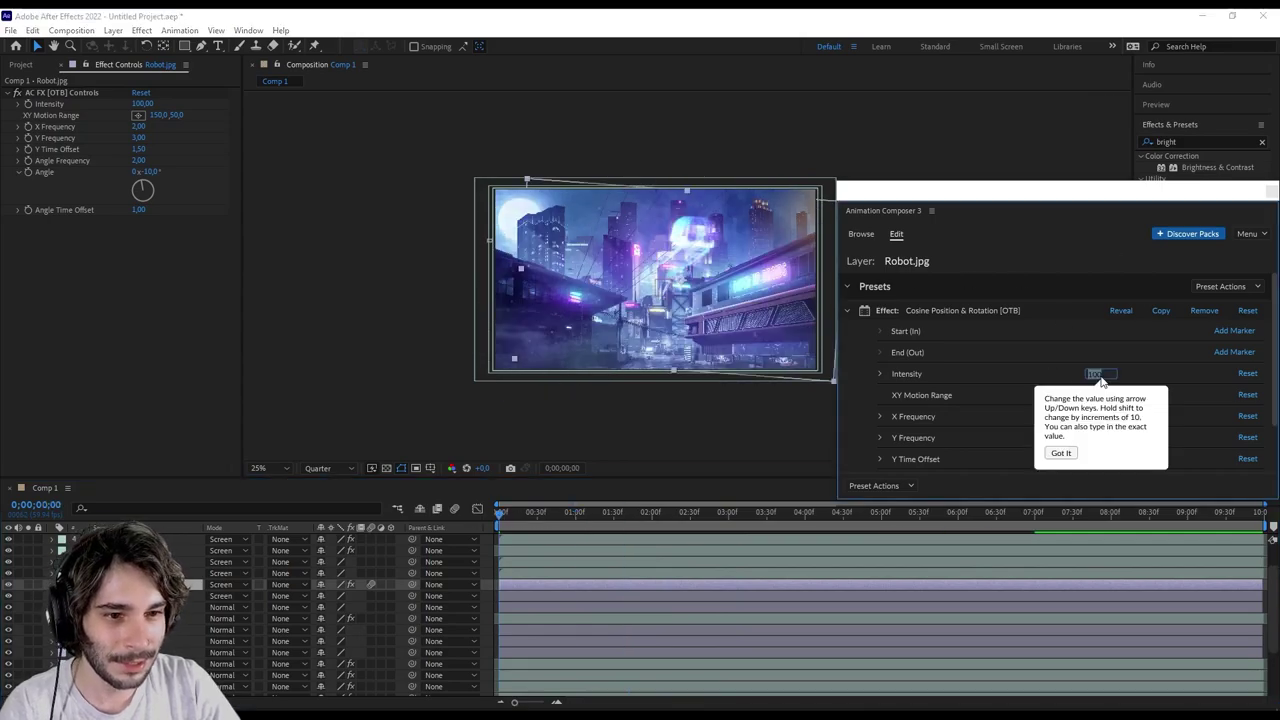
pyautogui.write('3')
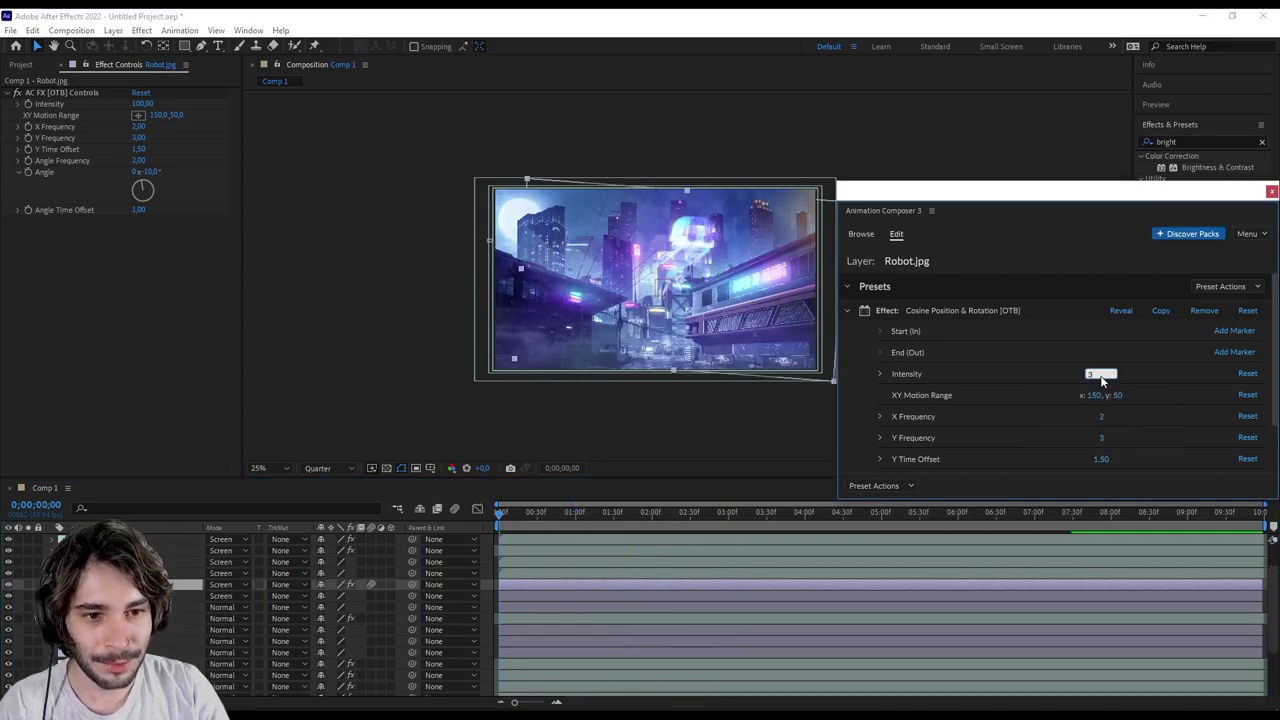
pyautogui.press('Return')
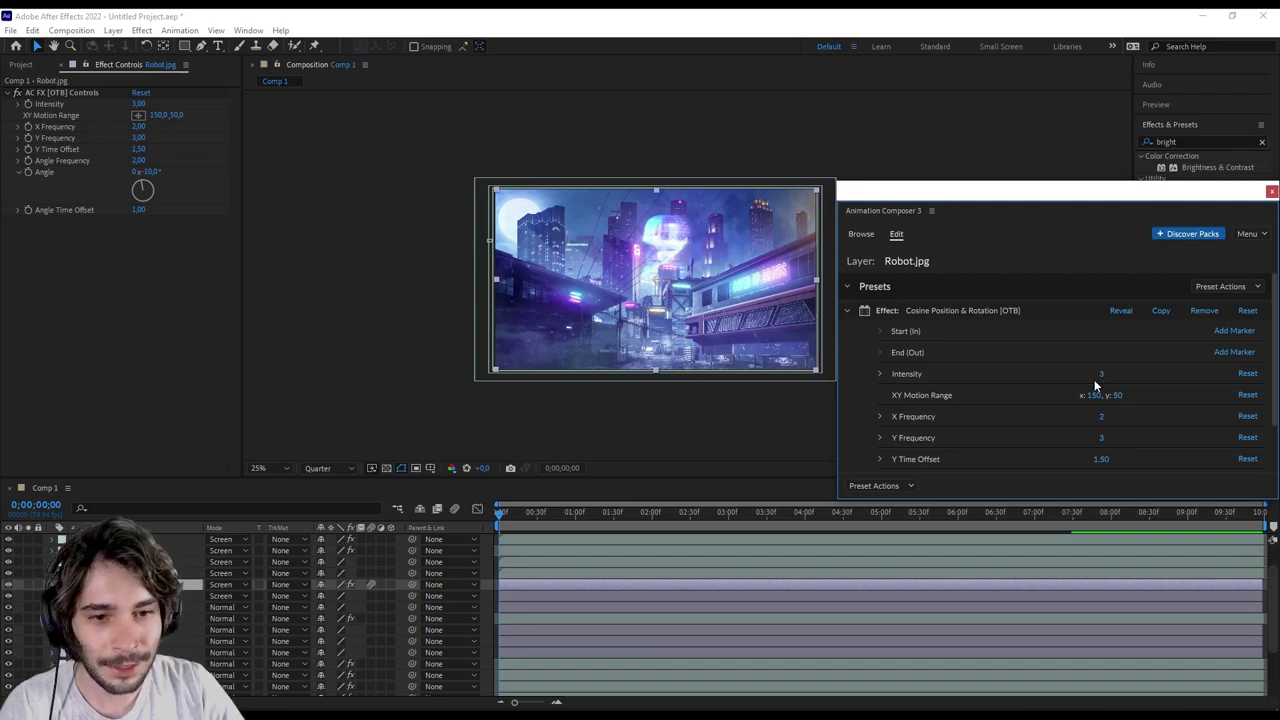
pyautogui.click(525, 622)
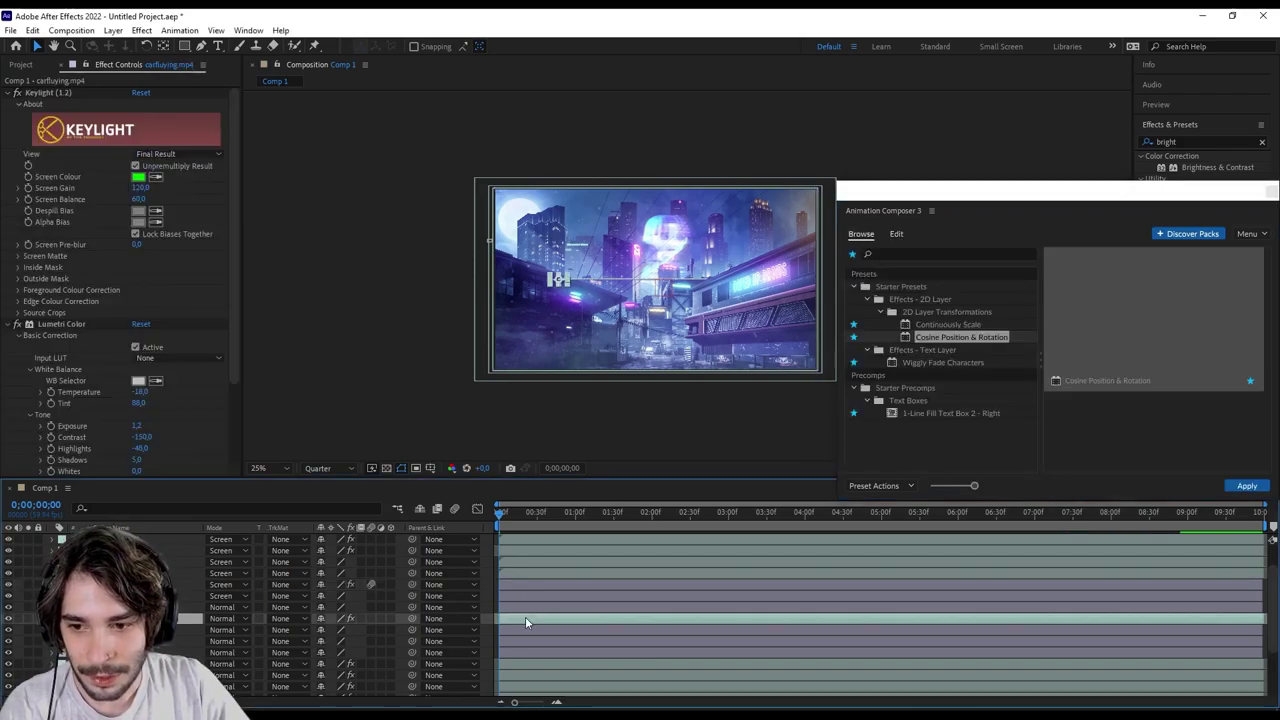
# Apply the Cosine Position & Rotation wobble to the selected carflying.mp4 layer.
pyautogui.doubleClick(953, 338)
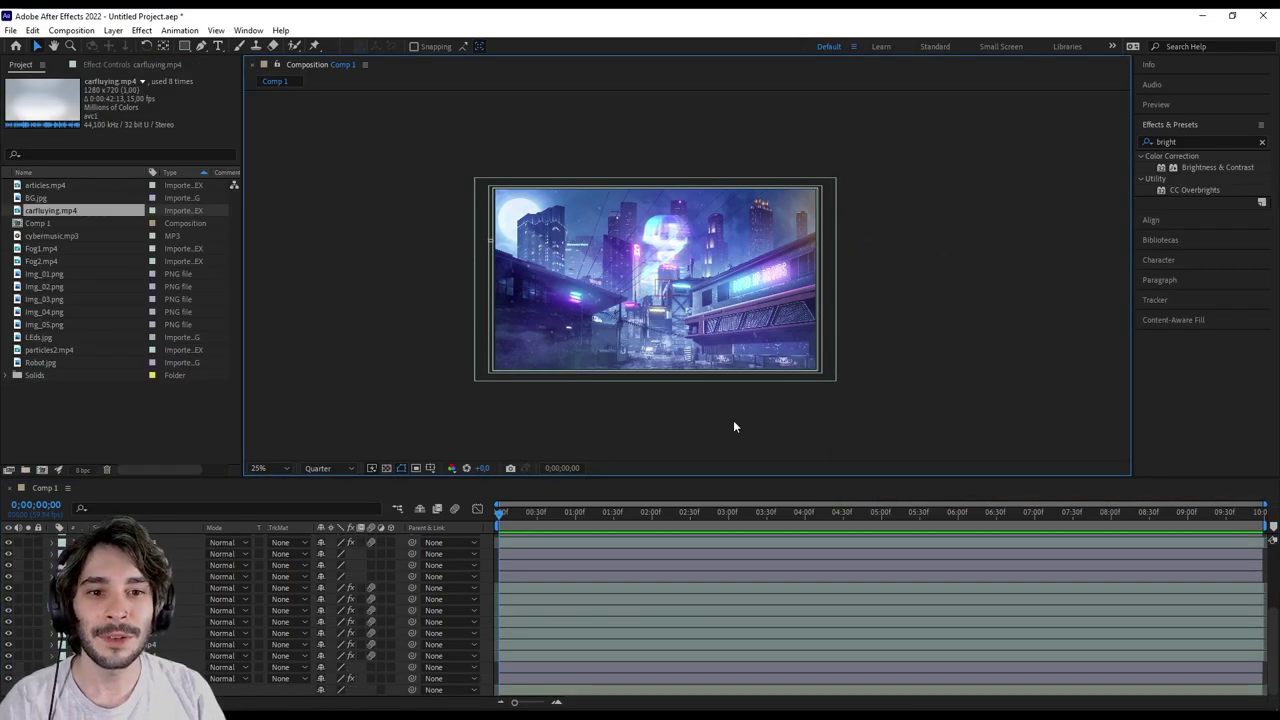